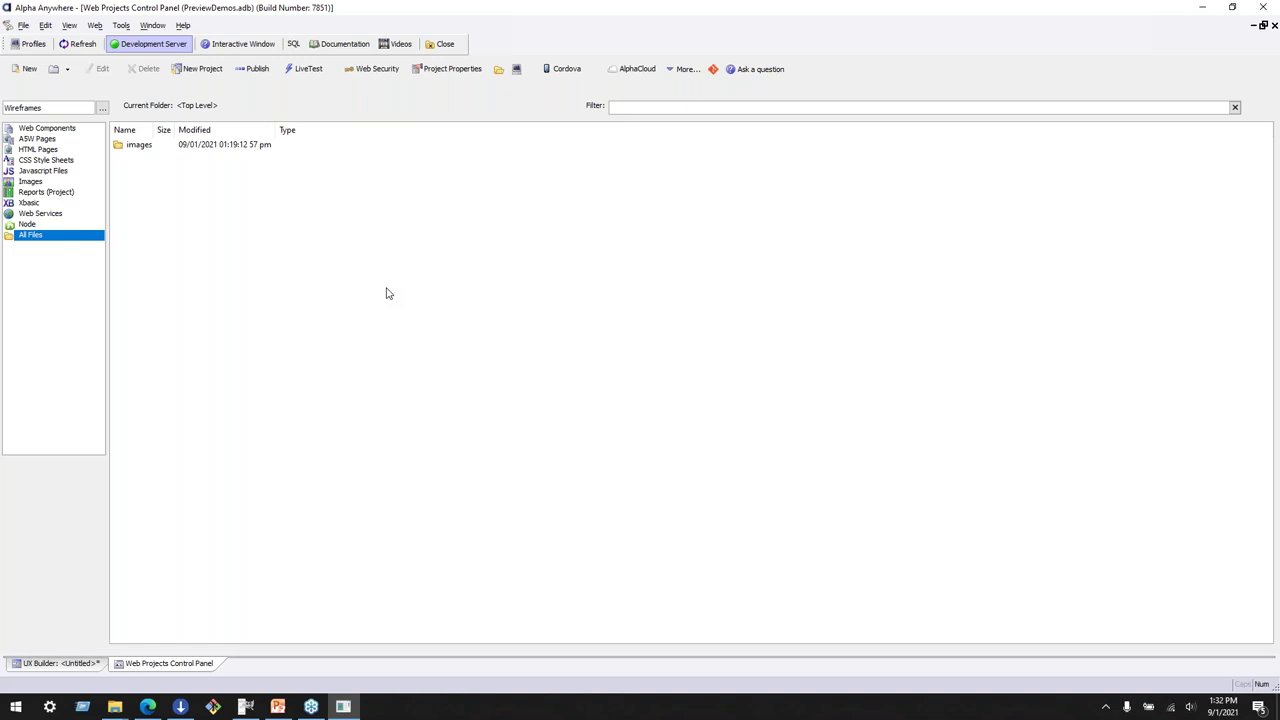
Switch to GIMP and examine the Reservations screens in the New Wireframe 1 image
{"action": "left_click", "coordinate": [245, 706]}
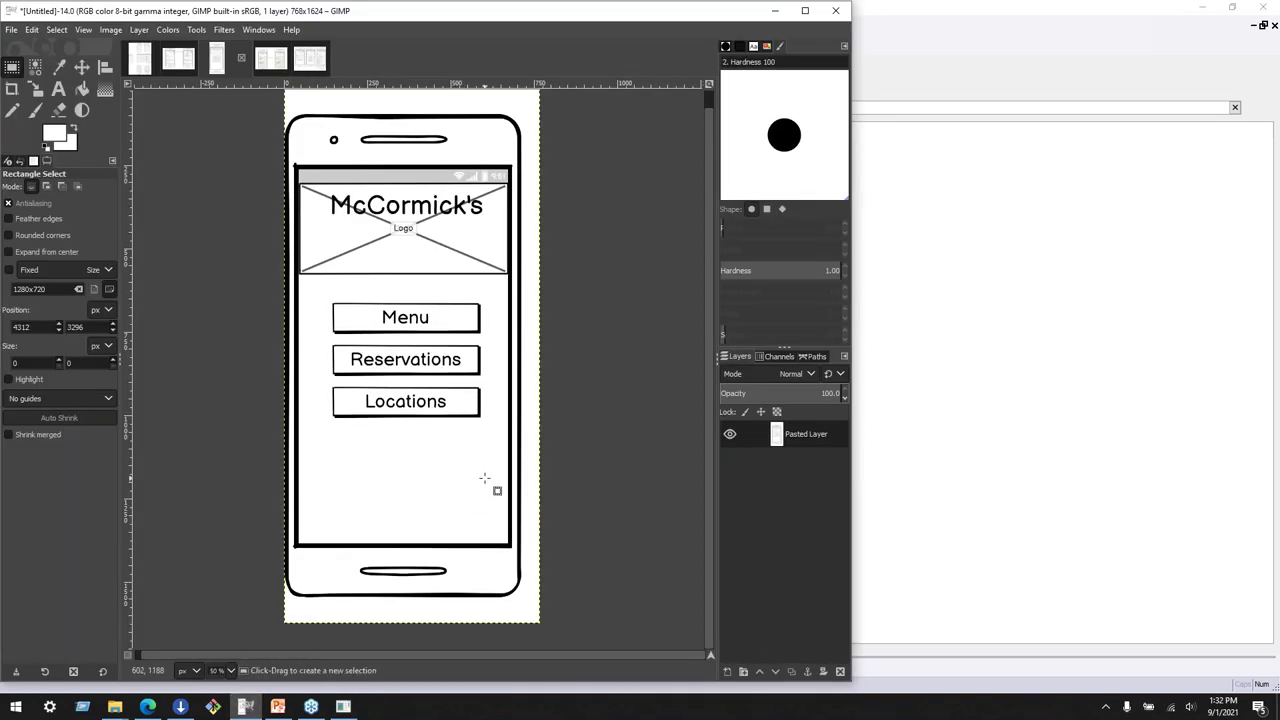
{"action": "left_click", "coordinate": [140, 58]}
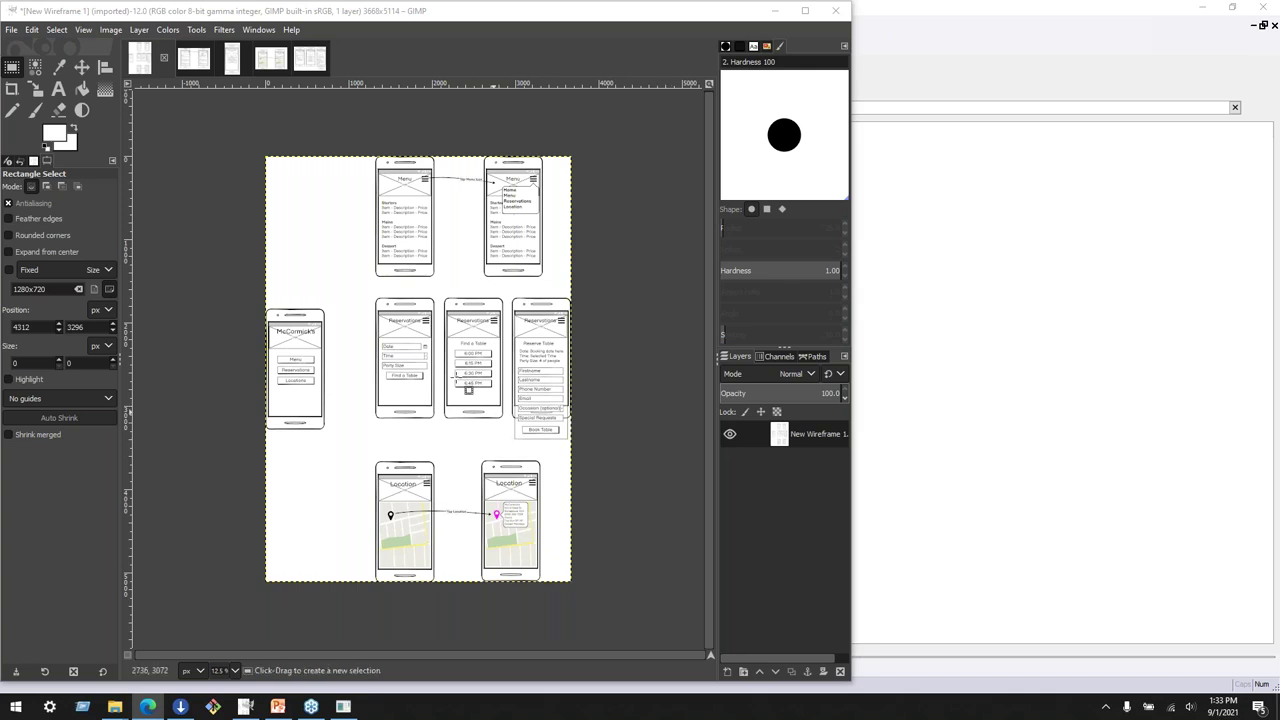
{"action": "scroll", "coordinate": [366, 347], "scroll_direction": "up", "scroll_amount": 3}
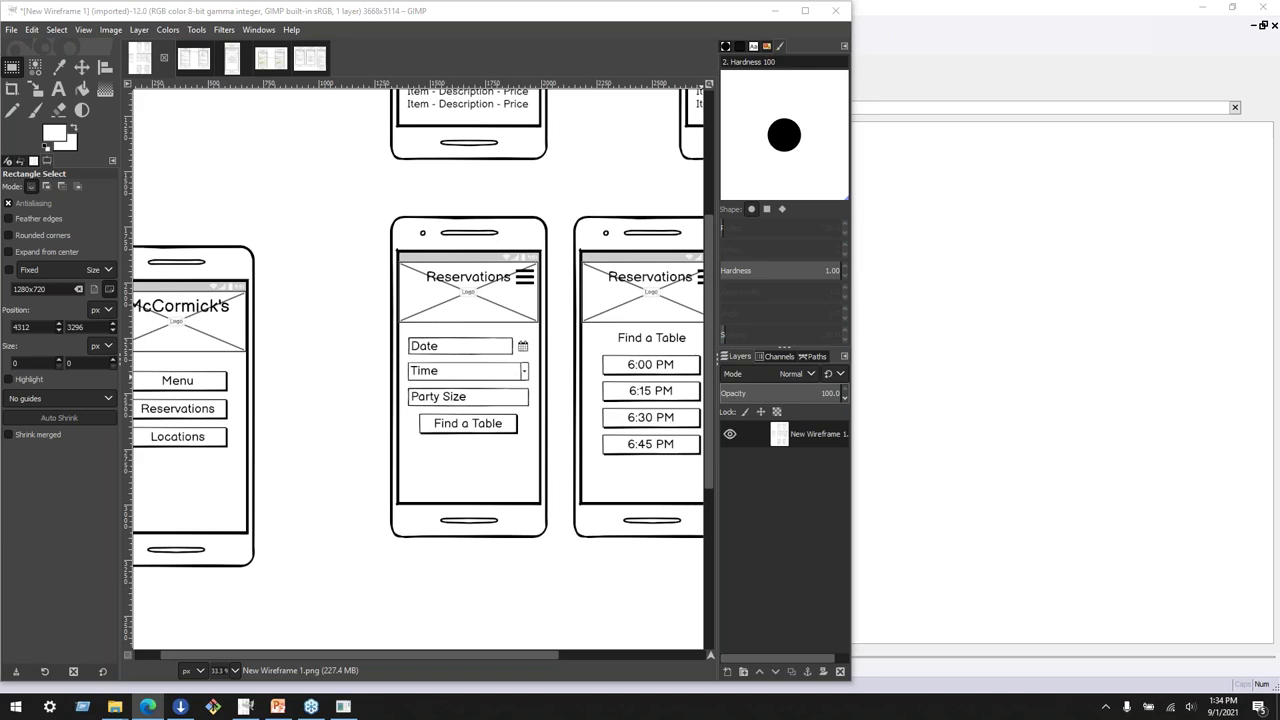
Switch to the Figma page in the browser, maximize the window and log out of the account
{"action": "key", "text": "alt+Tab"}
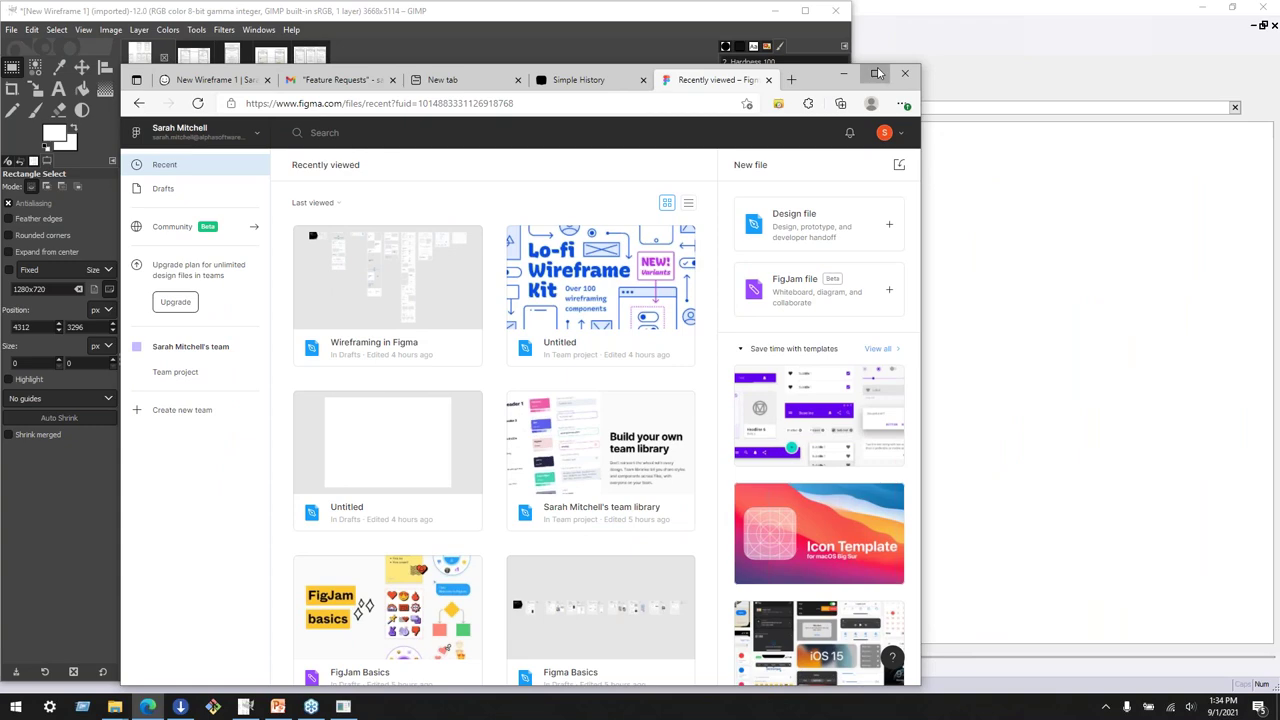
{"action": "left_click", "coordinate": [876, 73]}
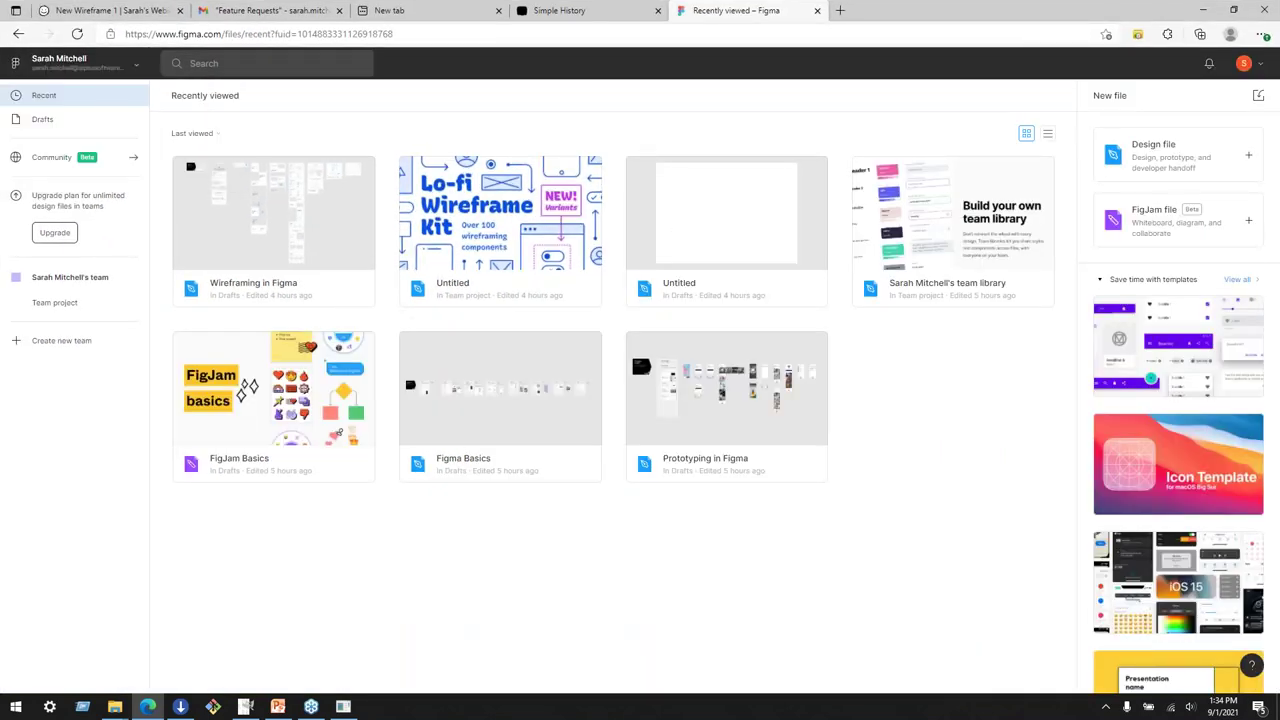
{"action": "left_click", "coordinate": [1262, 62]}
{"action": "left_click", "coordinate": [1145, 241]}
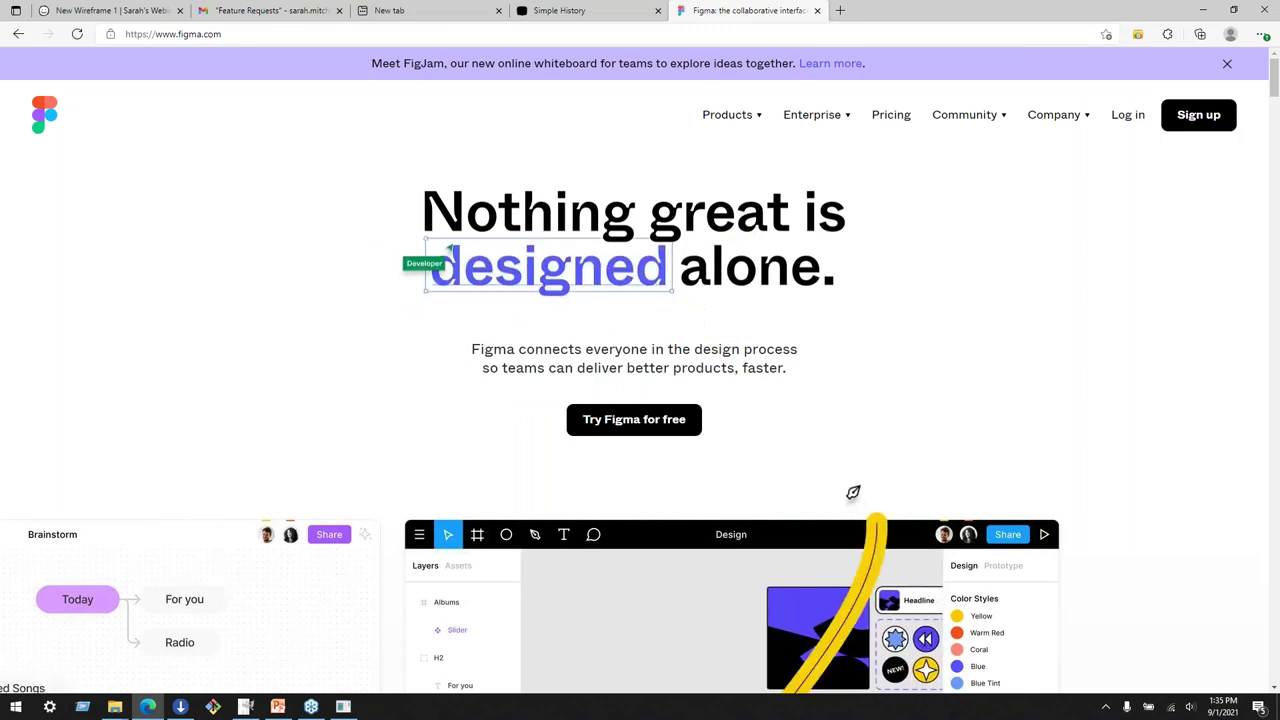
Examine the brainstorming and design previews on the Figma home page
{"action": "scroll", "coordinate": [514, 163], "scroll_direction": "down", "scroll_amount": 6}
{"action": "scroll", "coordinate": [600, 261], "scroll_direction": "up", "scroll_amount": 2}
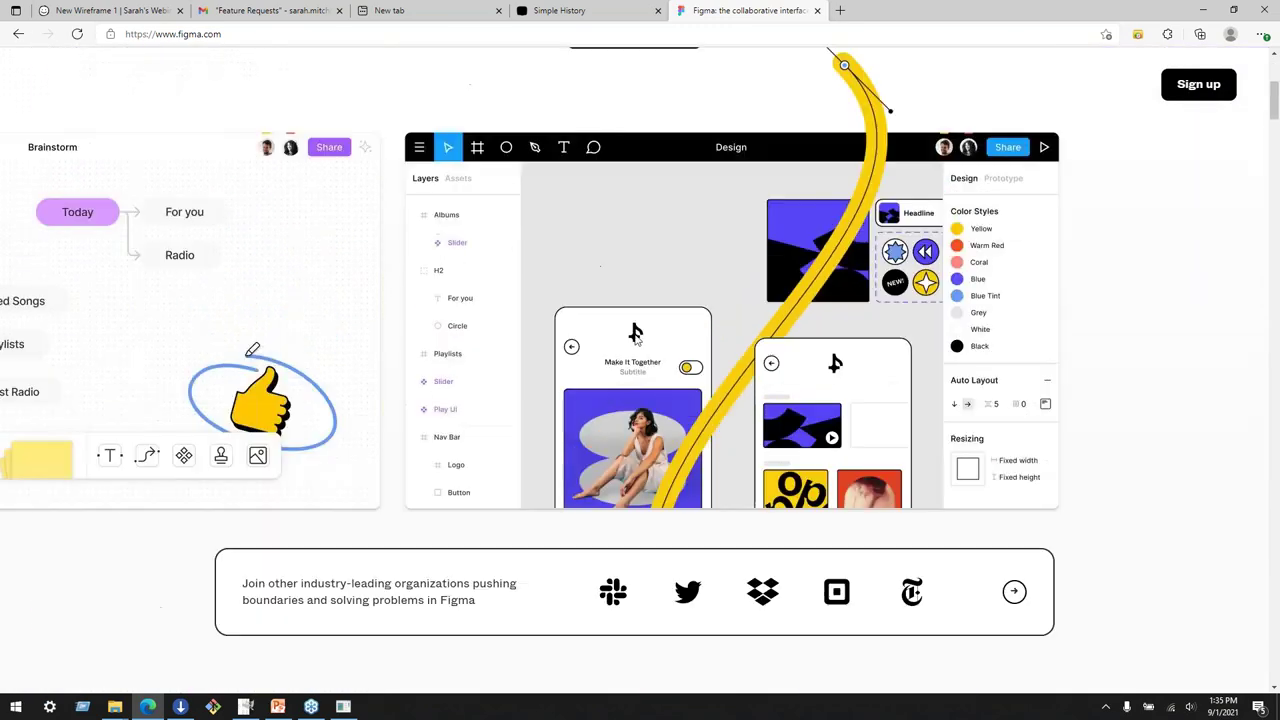
{"action": "scroll", "coordinate": [659, 437], "scroll_direction": "down", "scroll_amount": 9}
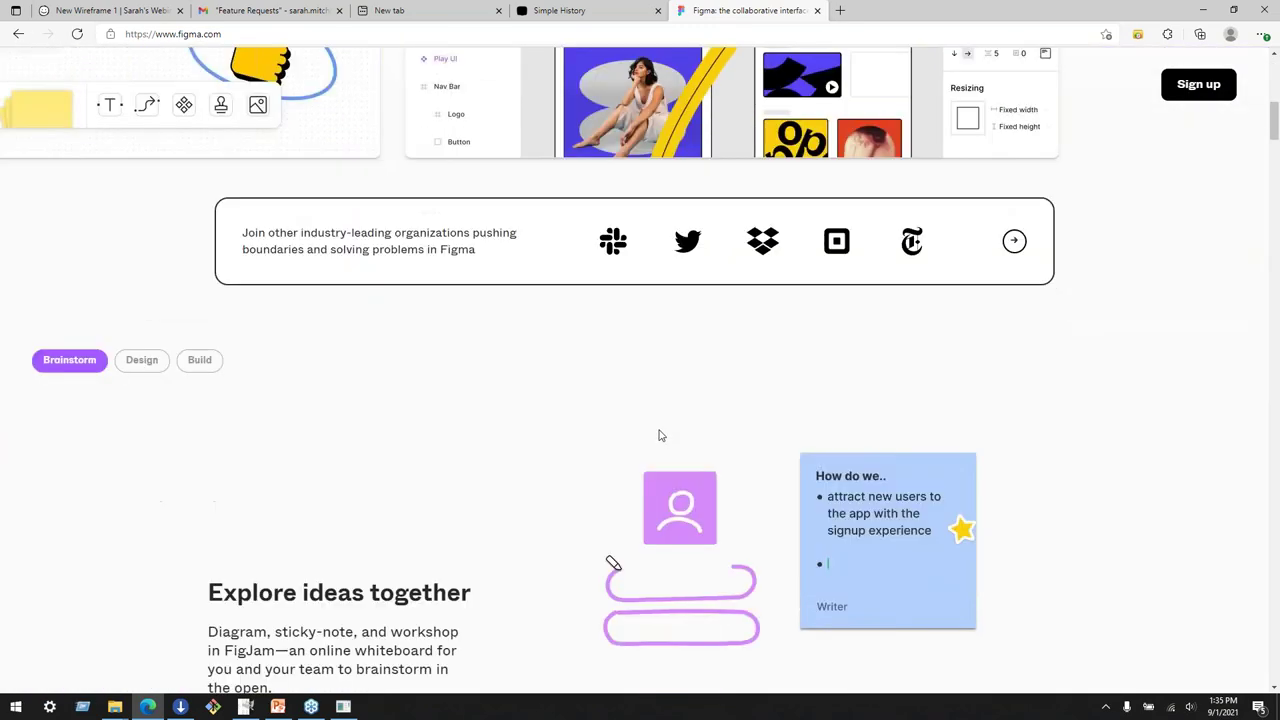
{"action": "scroll", "coordinate": [660, 400], "scroll_direction": "up", "scroll_amount": 5}
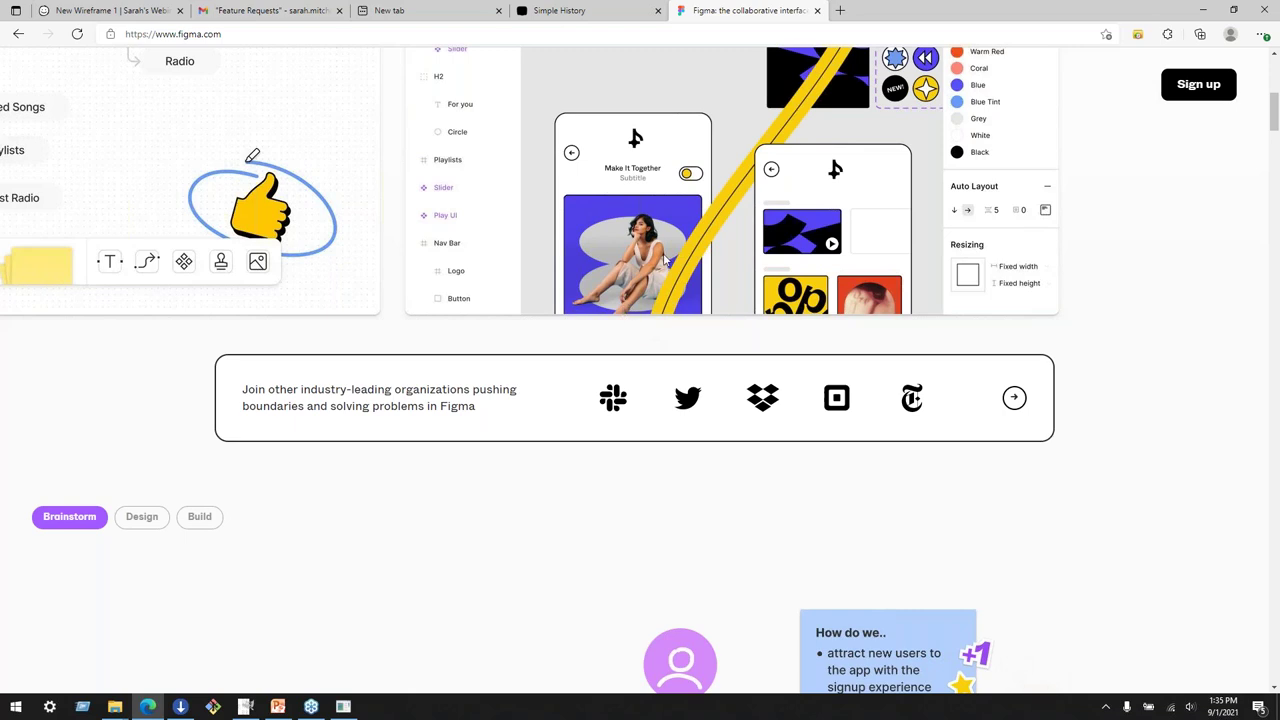
Present the Balsamiq wireframe full screen, compare the User Test and Review settings, keep Review, and exit the presentation
{"action": "left_click", "coordinate": [112, 10]}
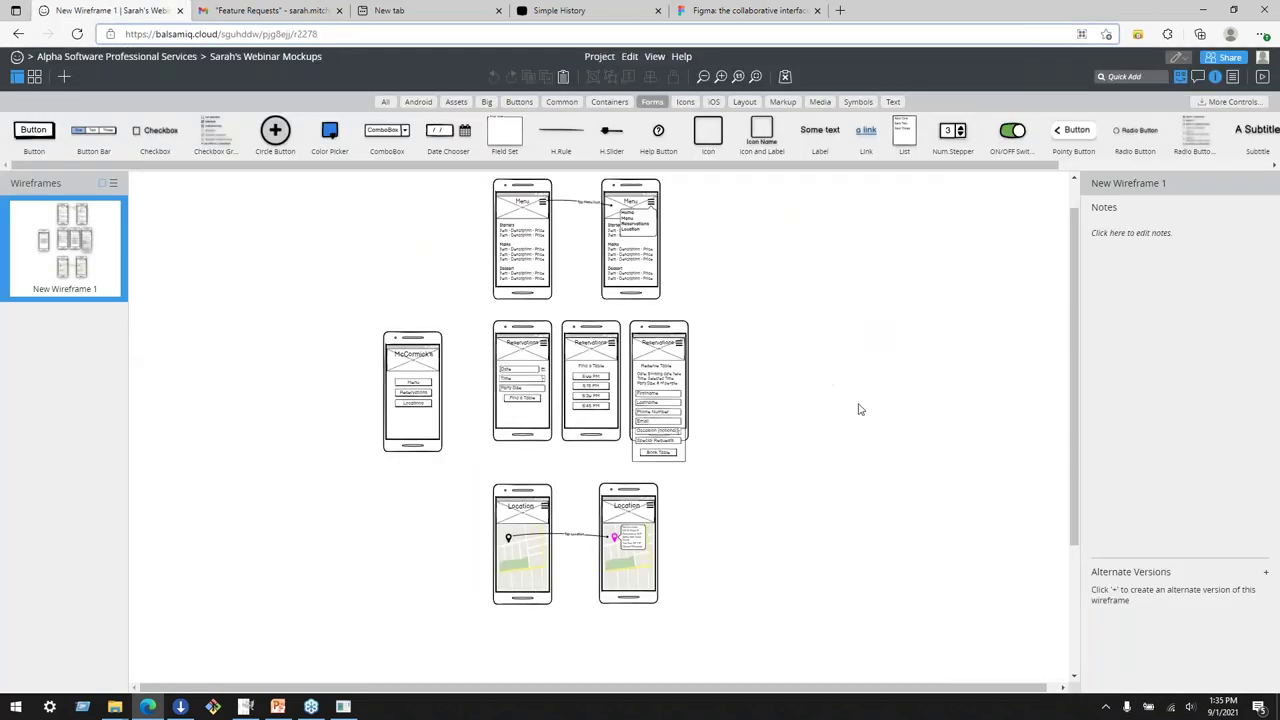
{"action": "left_click", "coordinate": [1263, 80]}
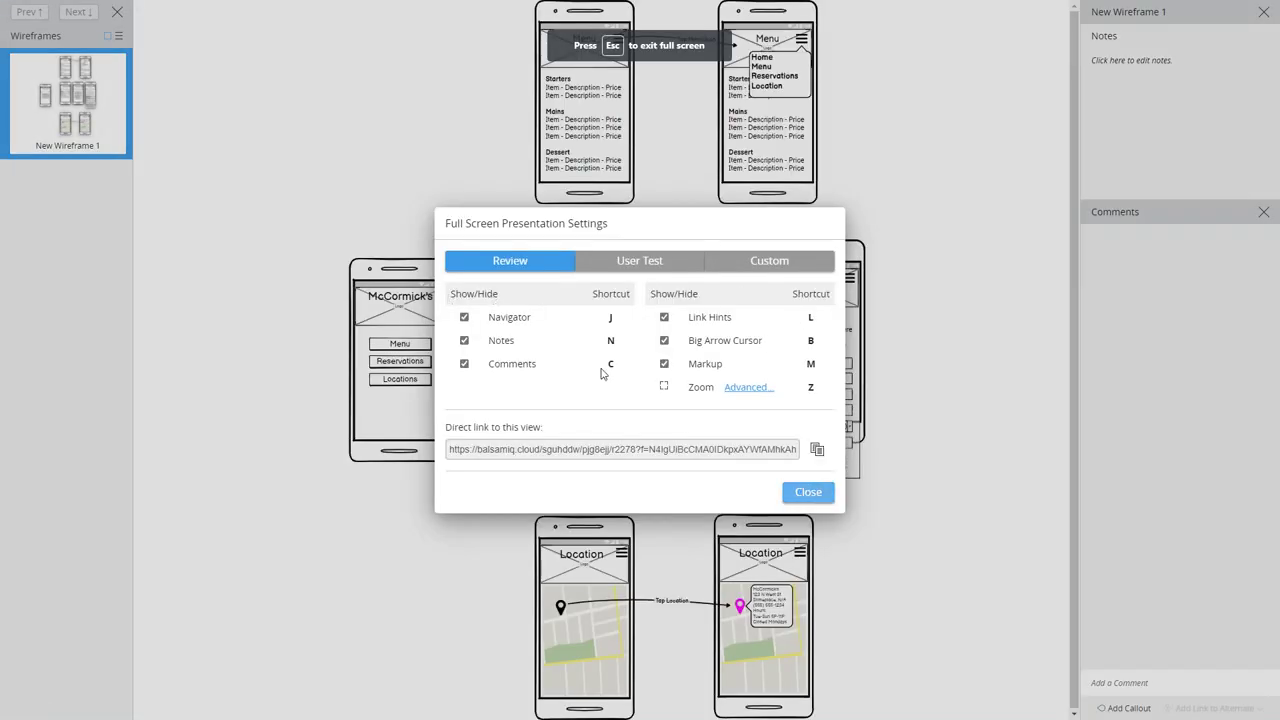
{"action": "left_click", "coordinate": [630, 261]}
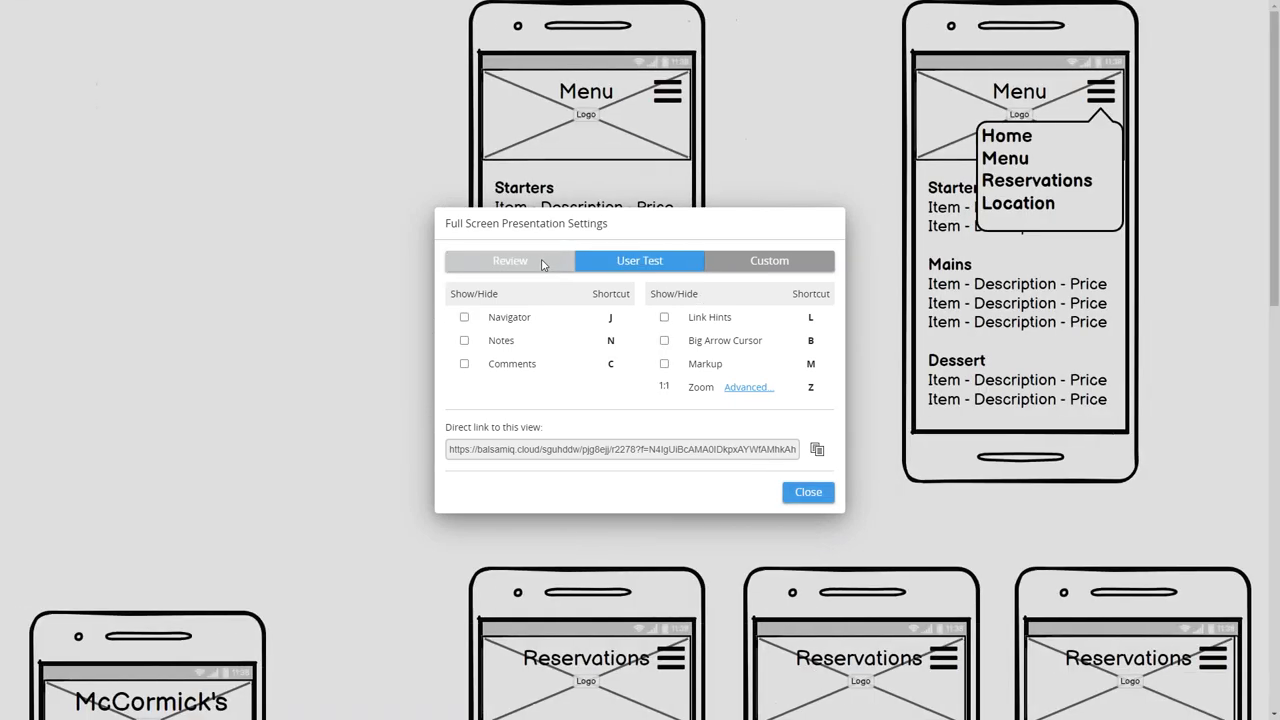
{"action": "left_click", "coordinate": [510, 261]}
{"action": "left_click", "coordinate": [808, 491]}
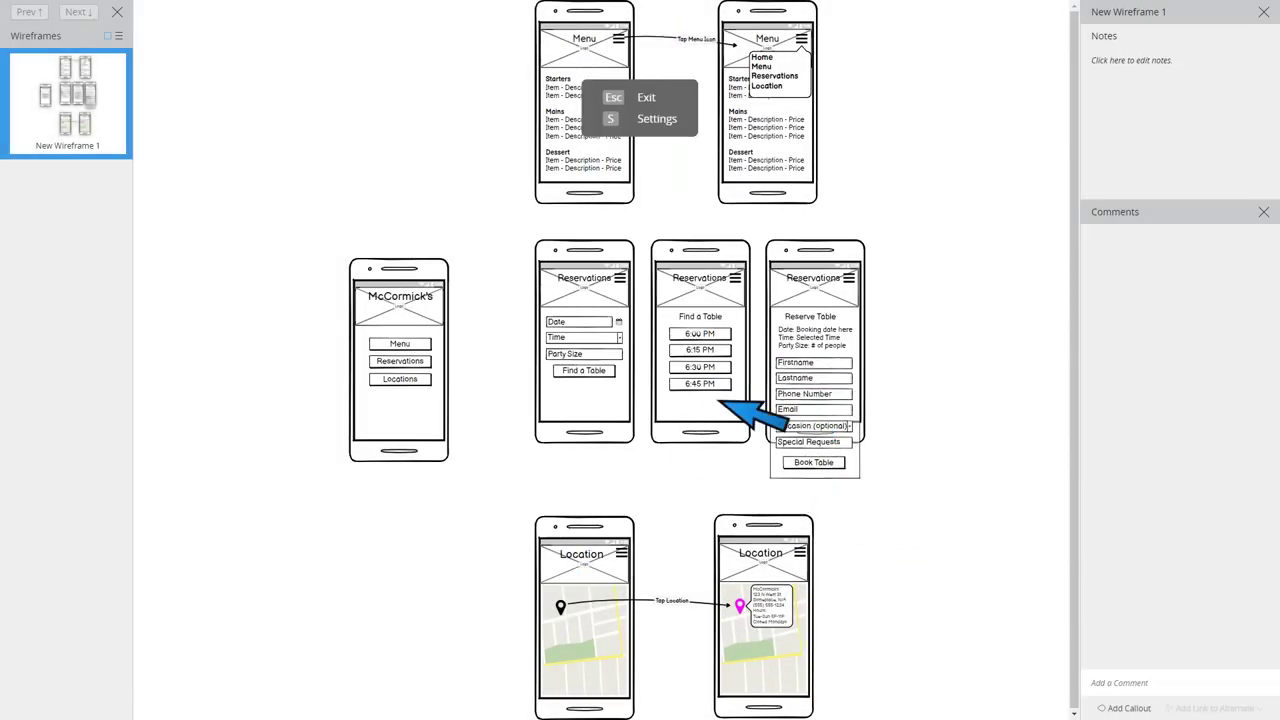
{"action": "key", "text": "Escape"}
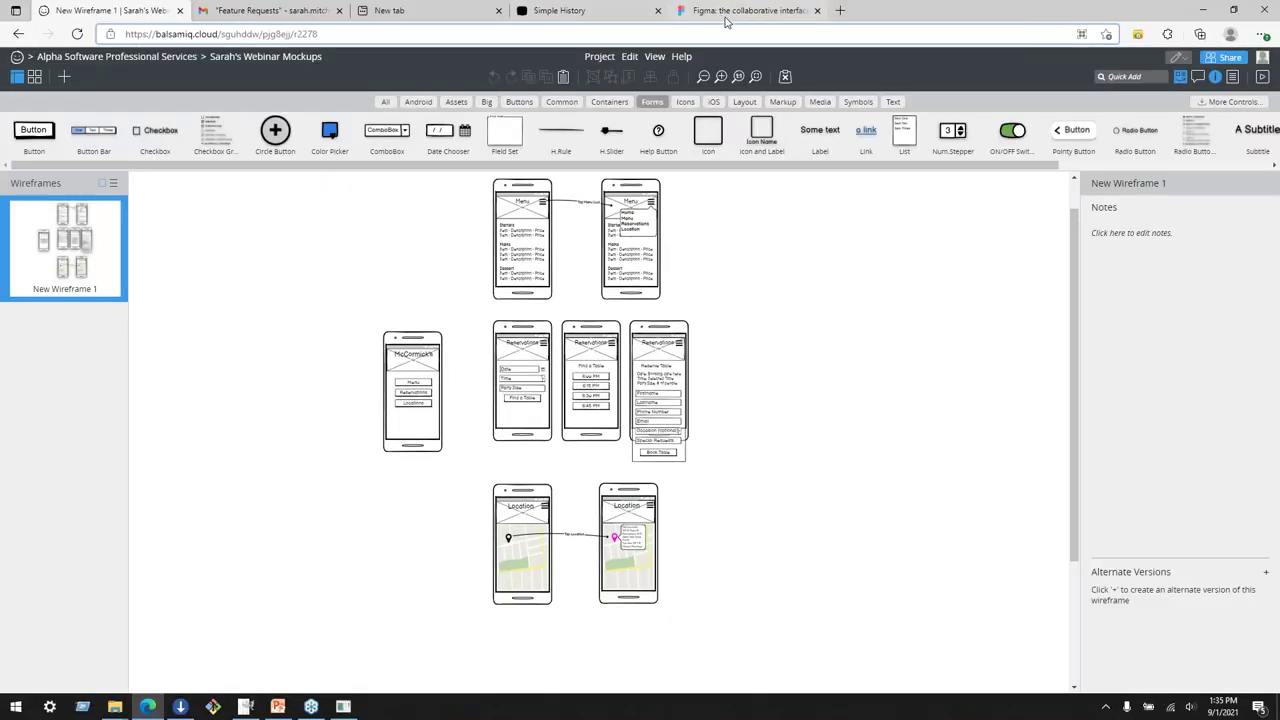
Return to the Figma site and look over its home page from the headline down past the Brainstorm, Design and Build section
{"action": "left_click", "coordinate": [750, 10]}
{"action": "scroll", "coordinate": [594, 457], "scroll_direction": "up", "scroll_amount": 6}
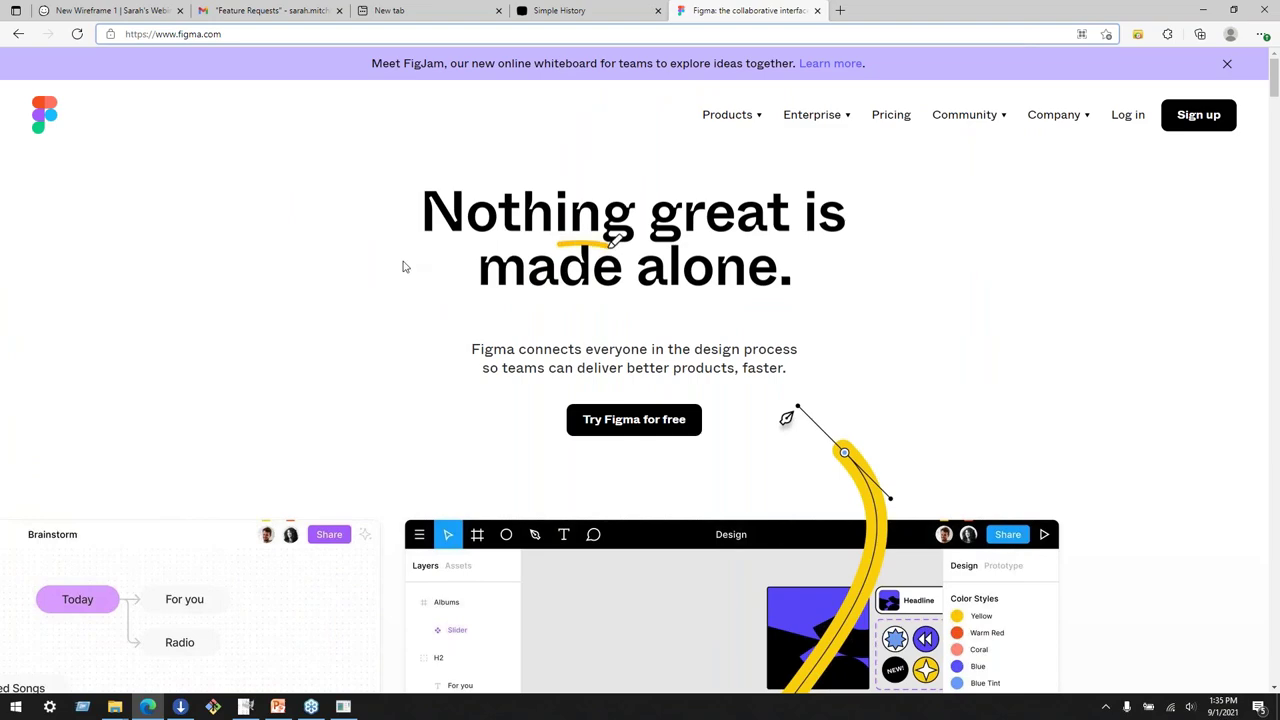
{"action": "scroll", "coordinate": [404, 266], "scroll_direction": "down", "scroll_amount": 1}
{"action": "scroll", "coordinate": [404, 266], "scroll_direction": "down", "scroll_amount": 6}
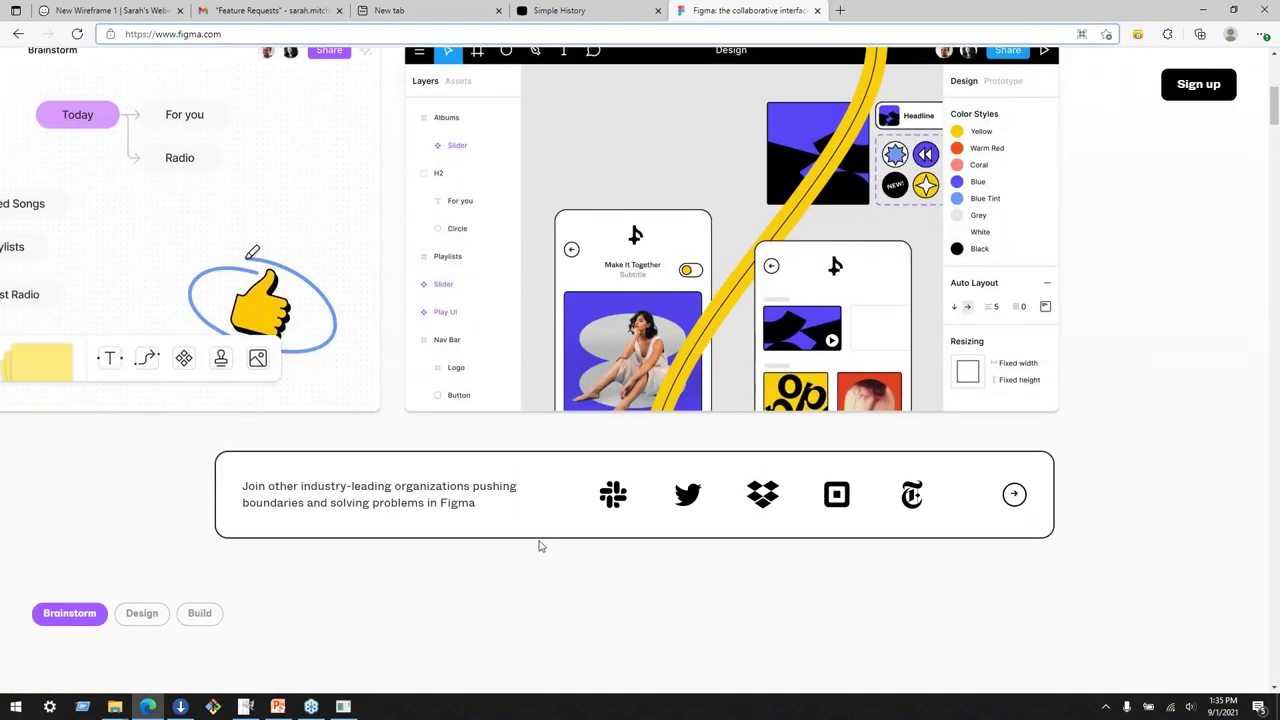
{"action": "scroll", "coordinate": [538, 546], "scroll_direction": "down", "scroll_amount": 5}
{"action": "scroll", "coordinate": [538, 543], "scroll_direction": "up", "scroll_amount": 11}
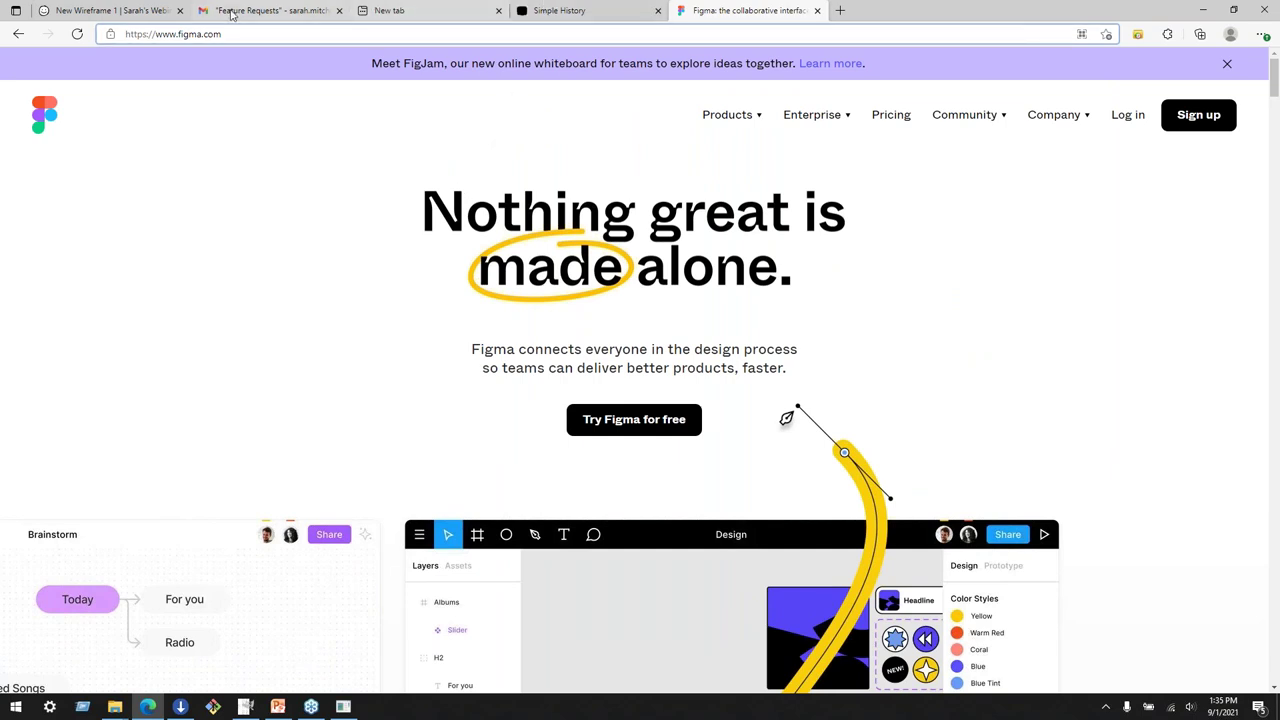
Compare the Balsamiq restaurant app wireframe with the design previews on Figma's home page
{"action": "left_click", "coordinate": [112, 11]}
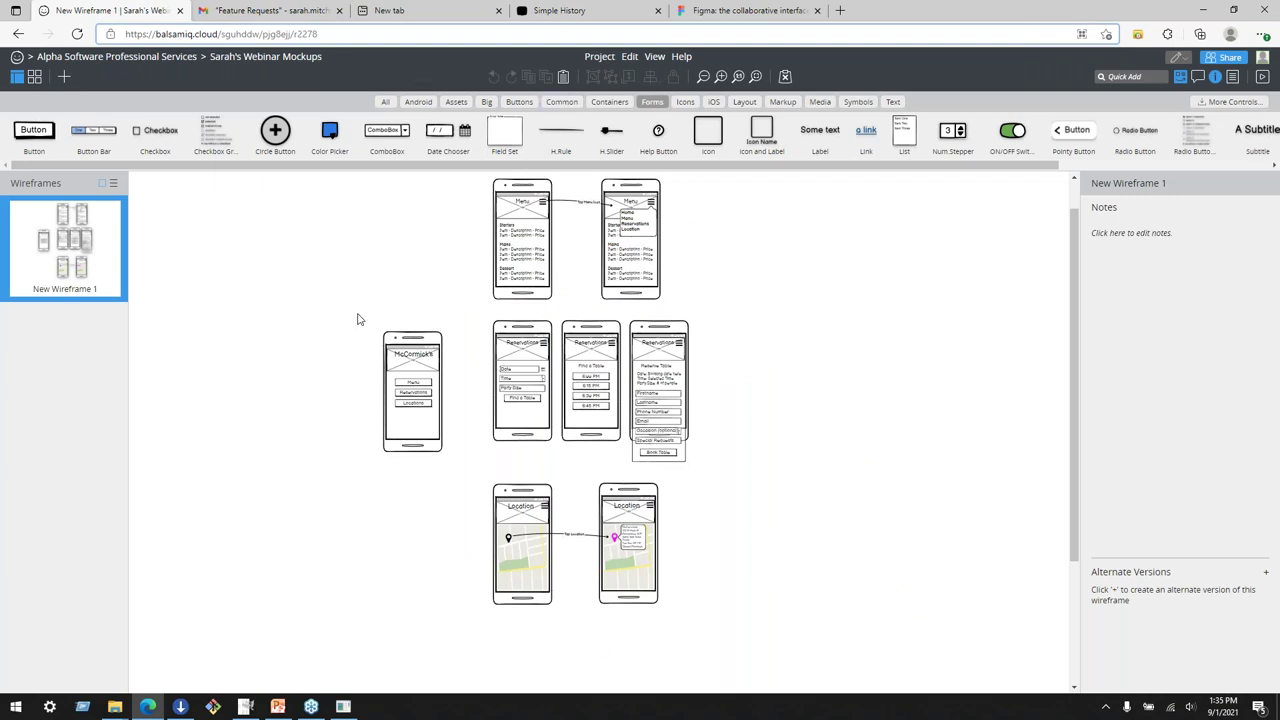
{"action": "left_click", "coordinate": [714, 8]}
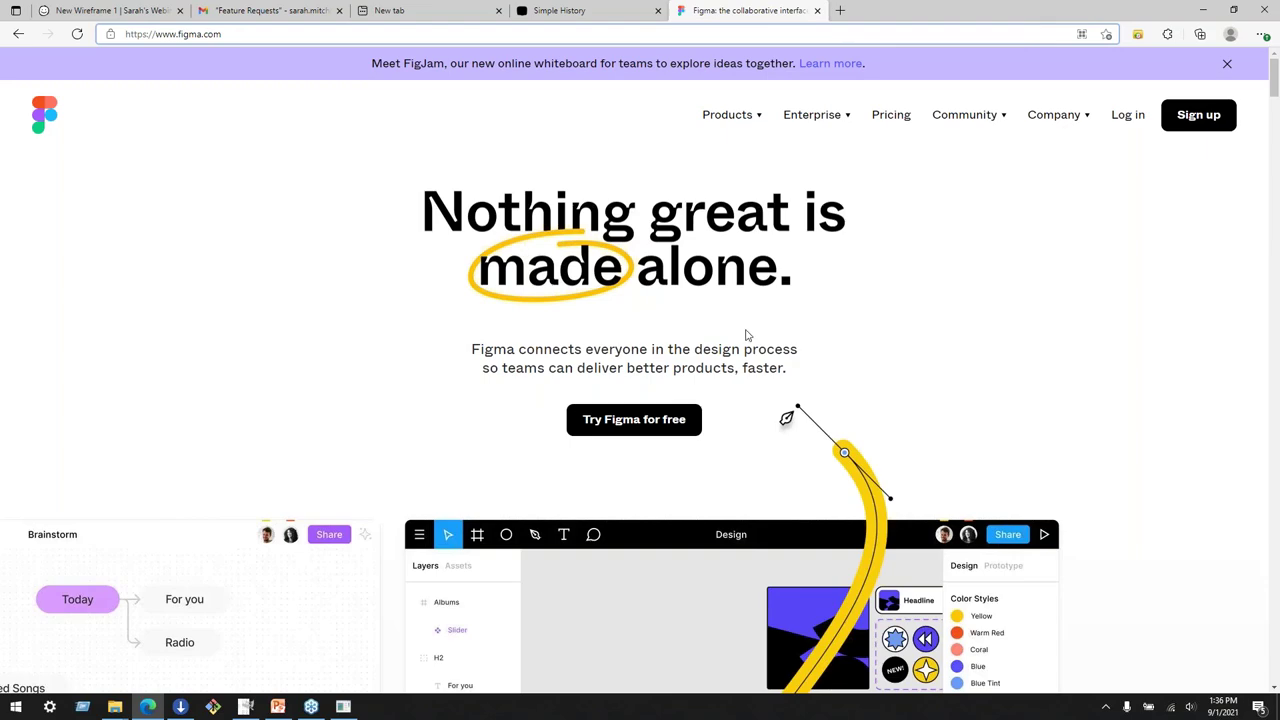
{"action": "scroll", "coordinate": [517, 471], "scroll_direction": "down", "scroll_amount": 4}
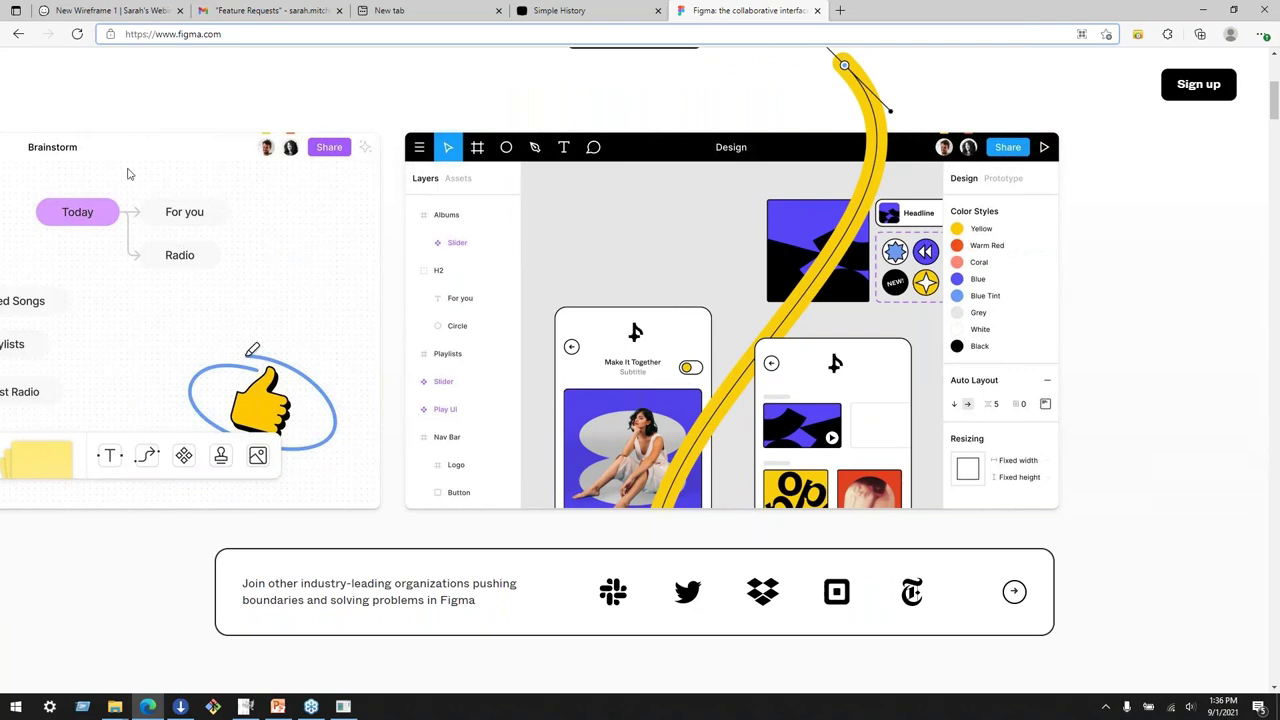
{"action": "left_click", "coordinate": [100, 10]}
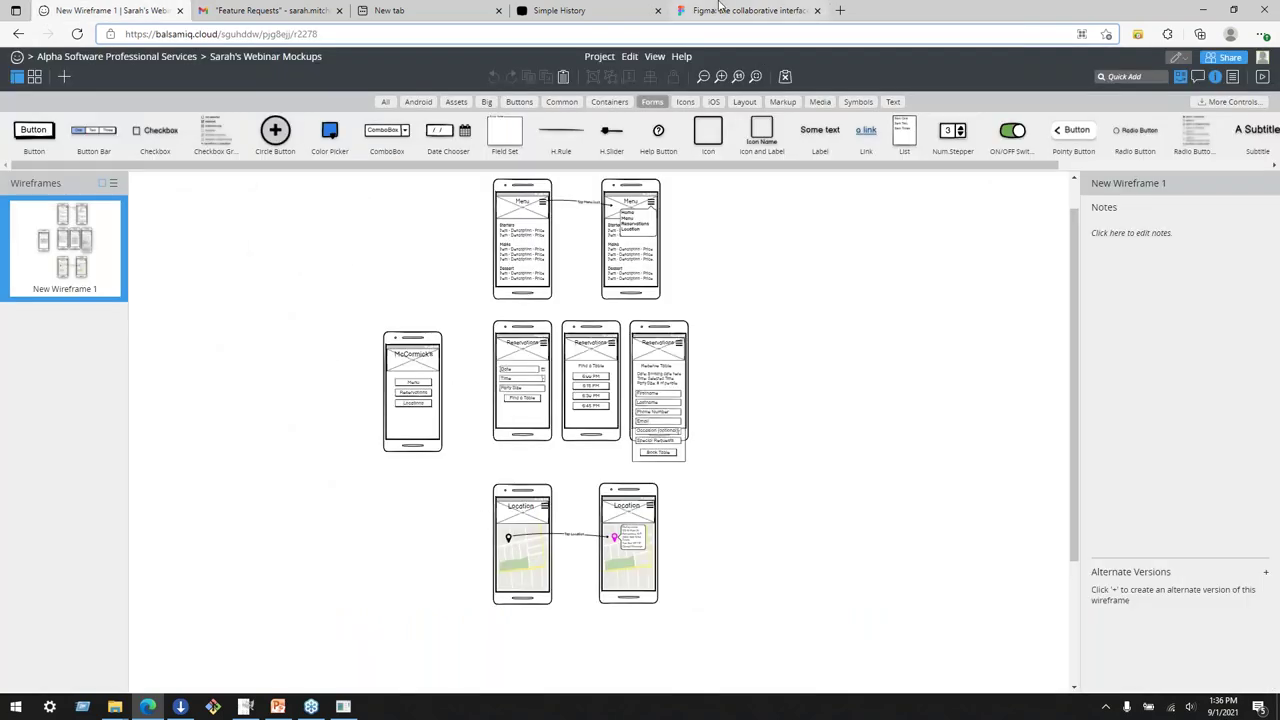
{"action": "left_click", "coordinate": [750, 10]}
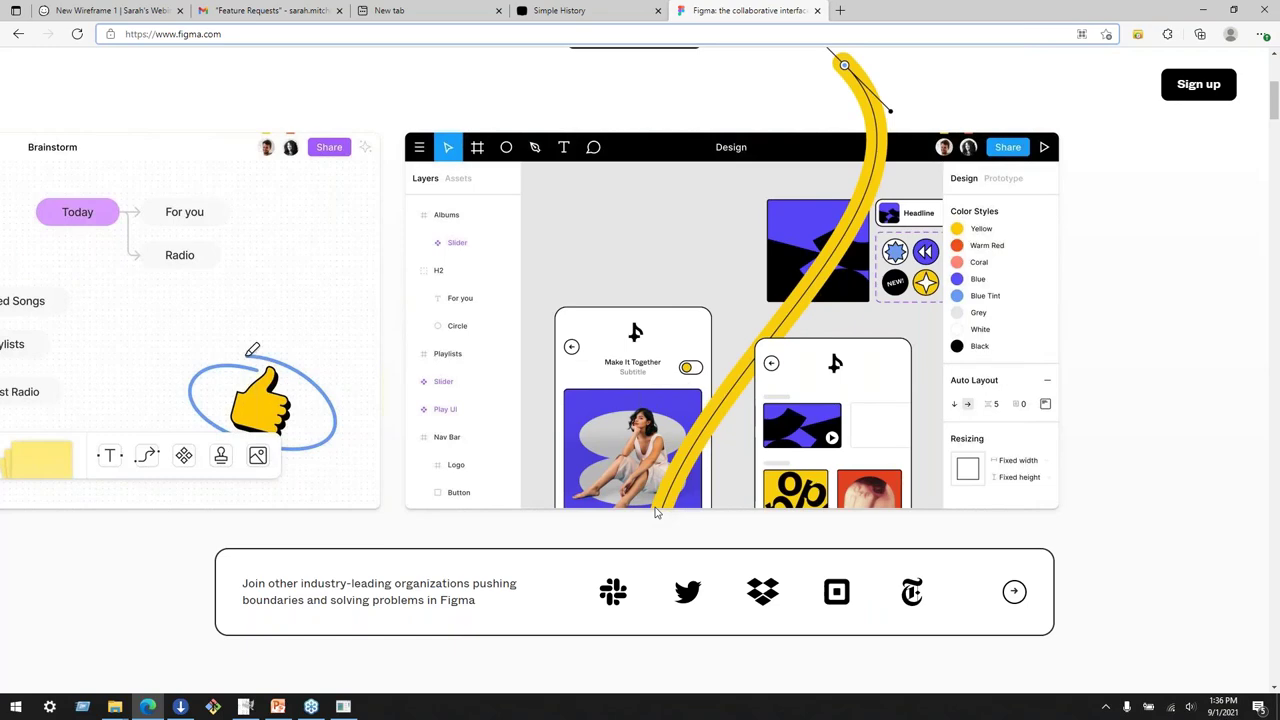
{"action": "left_click", "coordinate": [127, 14]}
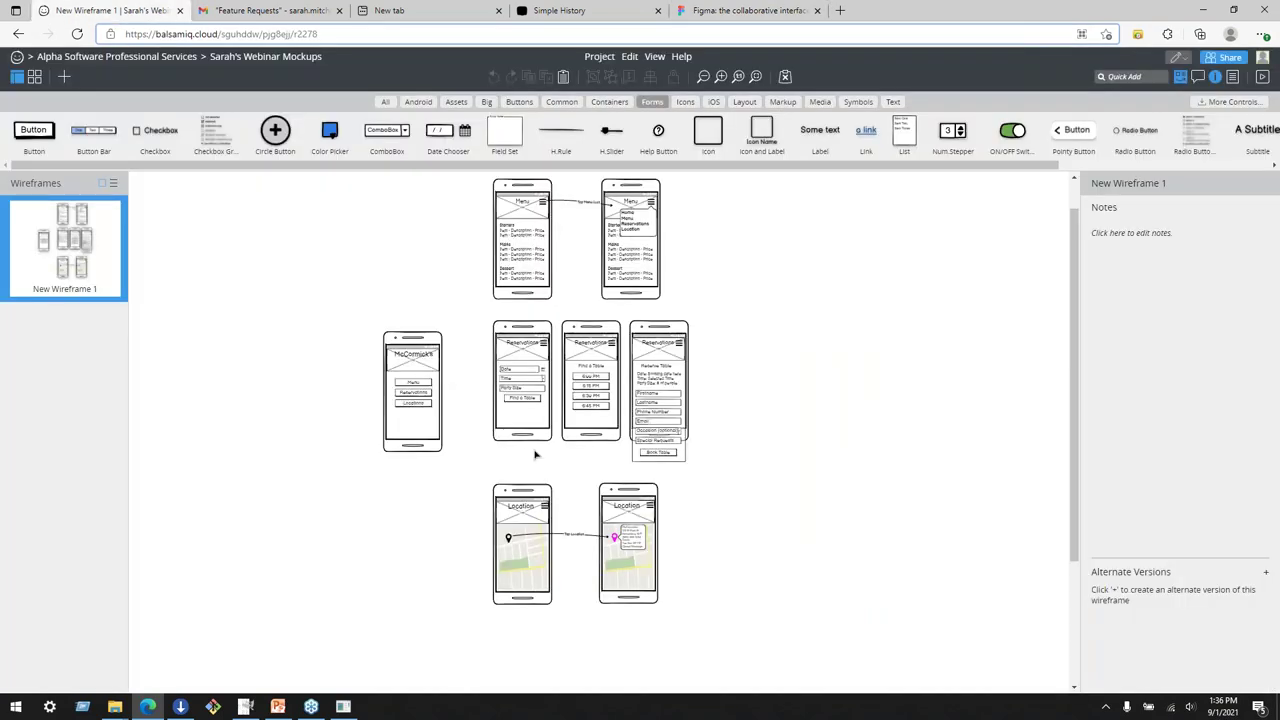
{"action": "left_click", "coordinate": [742, 8]}
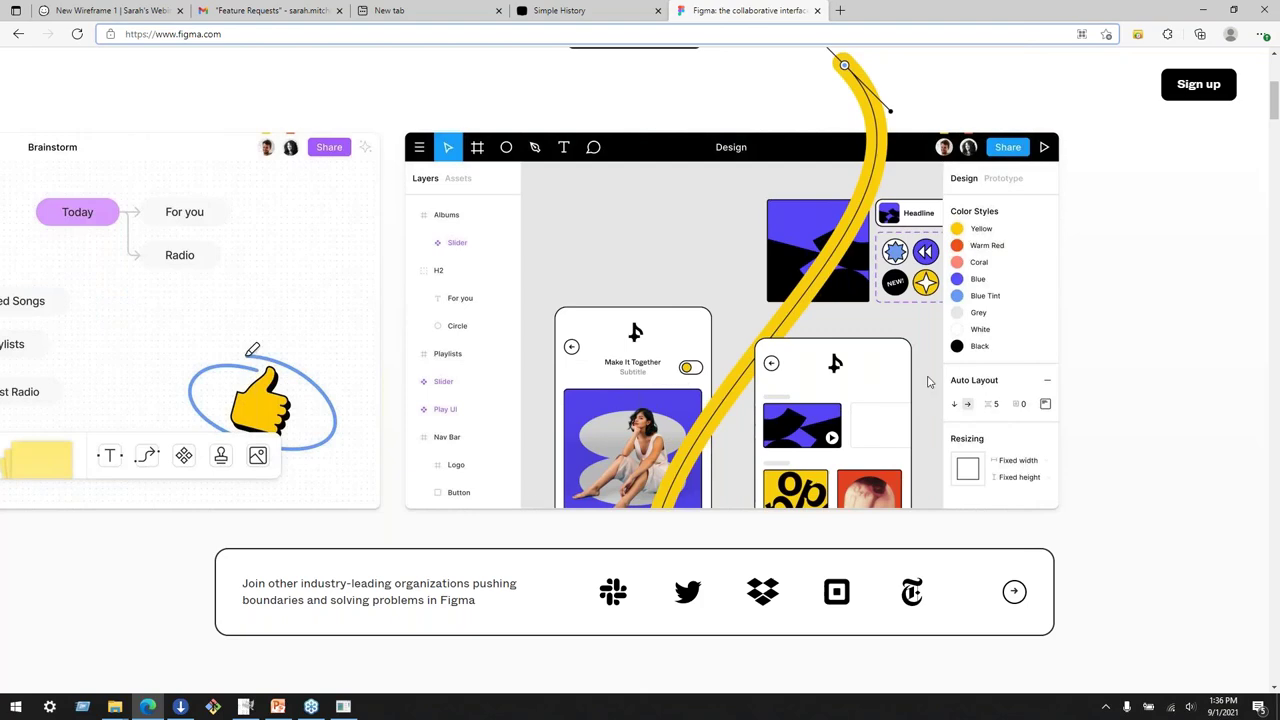
{"action": "scroll", "coordinate": [905, 400], "scroll_direction": "up", "scroll_amount": 5}
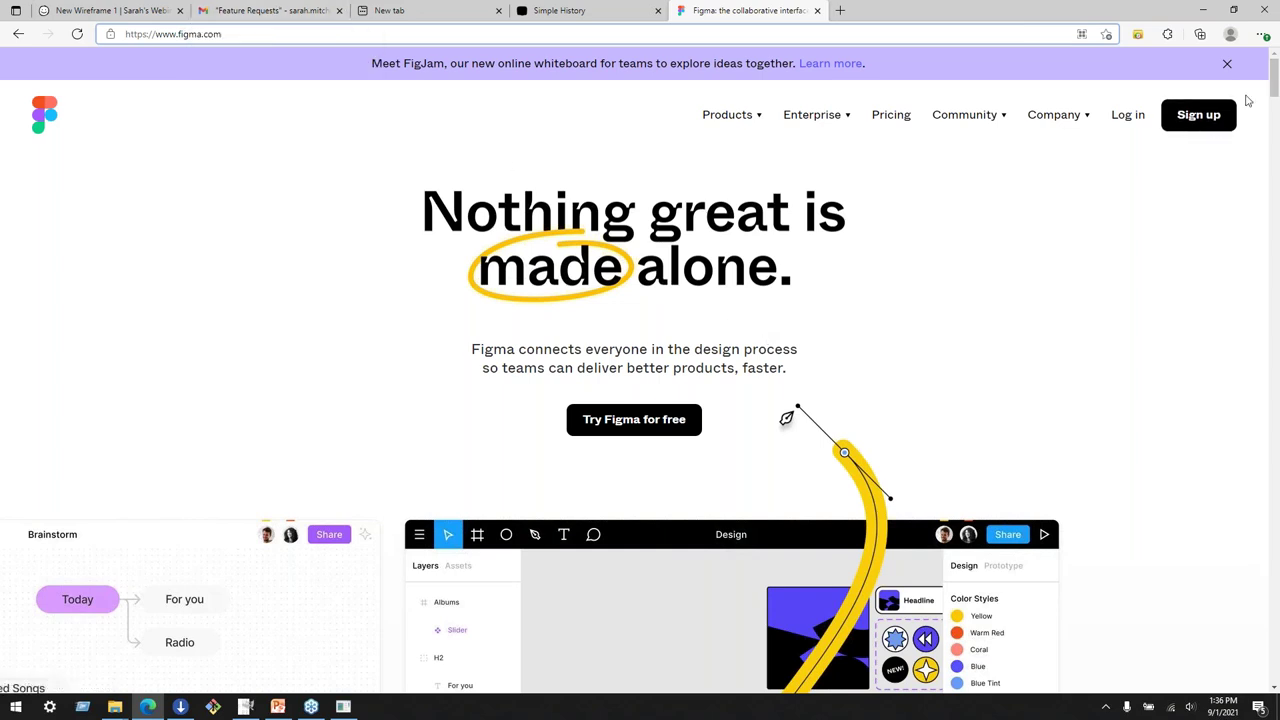
Minimize the browser and switch to the Web Projects Control Panel in Alpha Anywhere
{"action": "left_click", "coordinate": [1201, 11]}
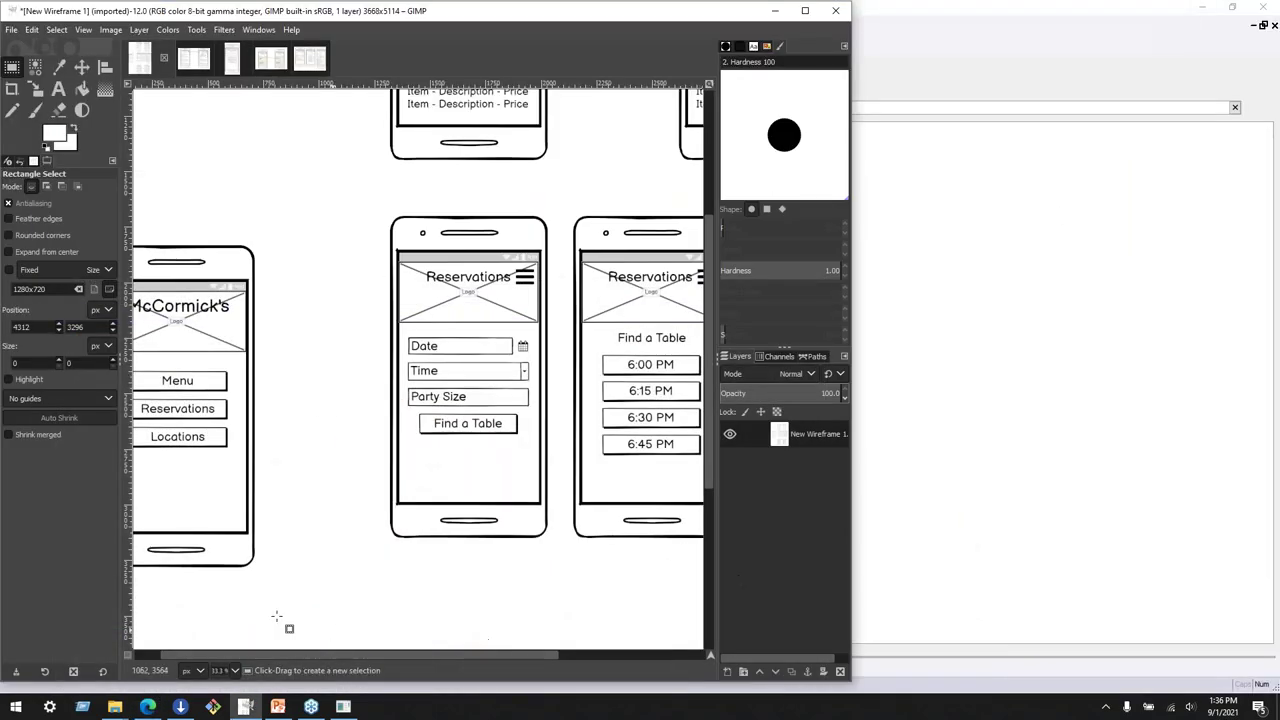
{"action": "left_click", "coordinate": [148, 706]}
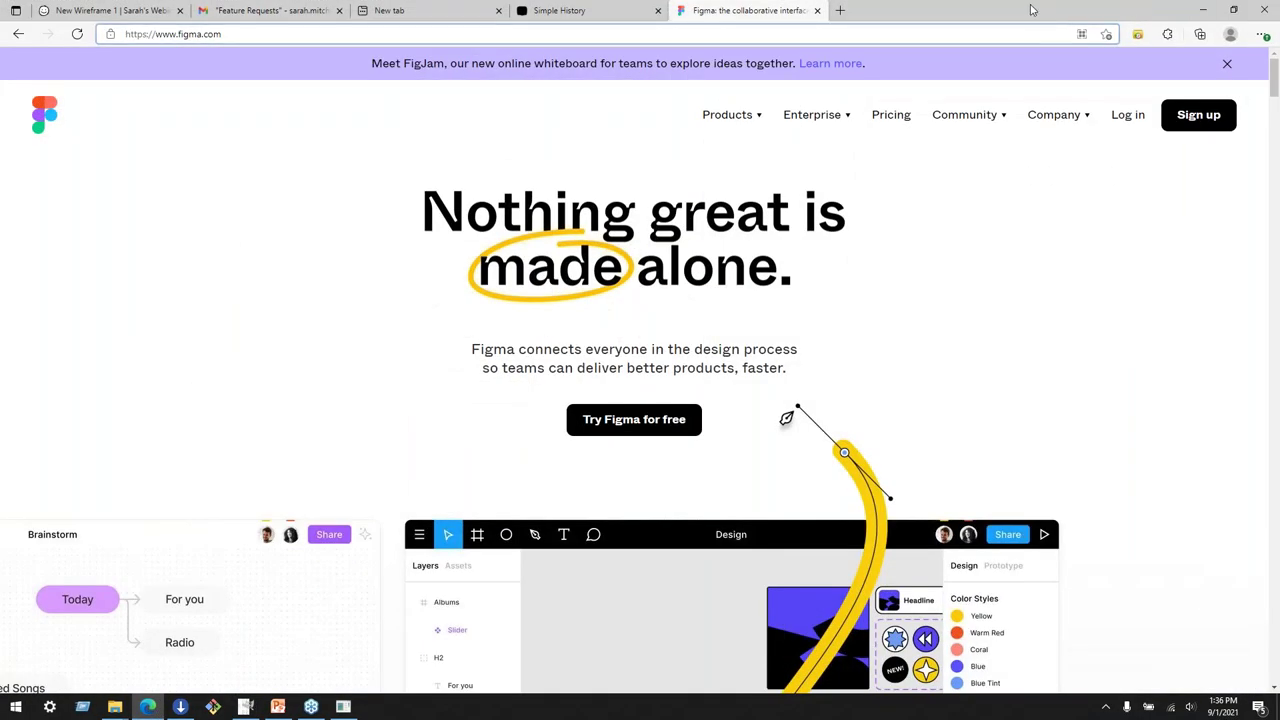
{"action": "left_click", "coordinate": [1201, 11]}
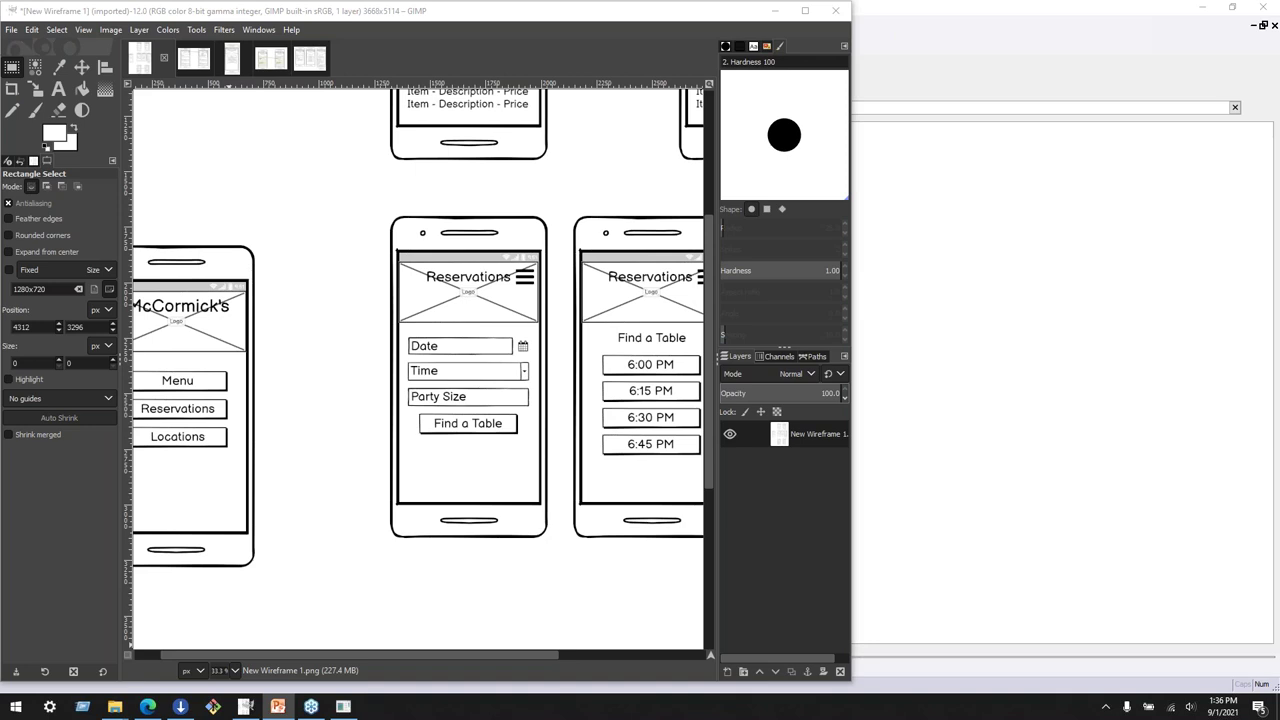
{"action": "left_click", "coordinate": [909, 85]}
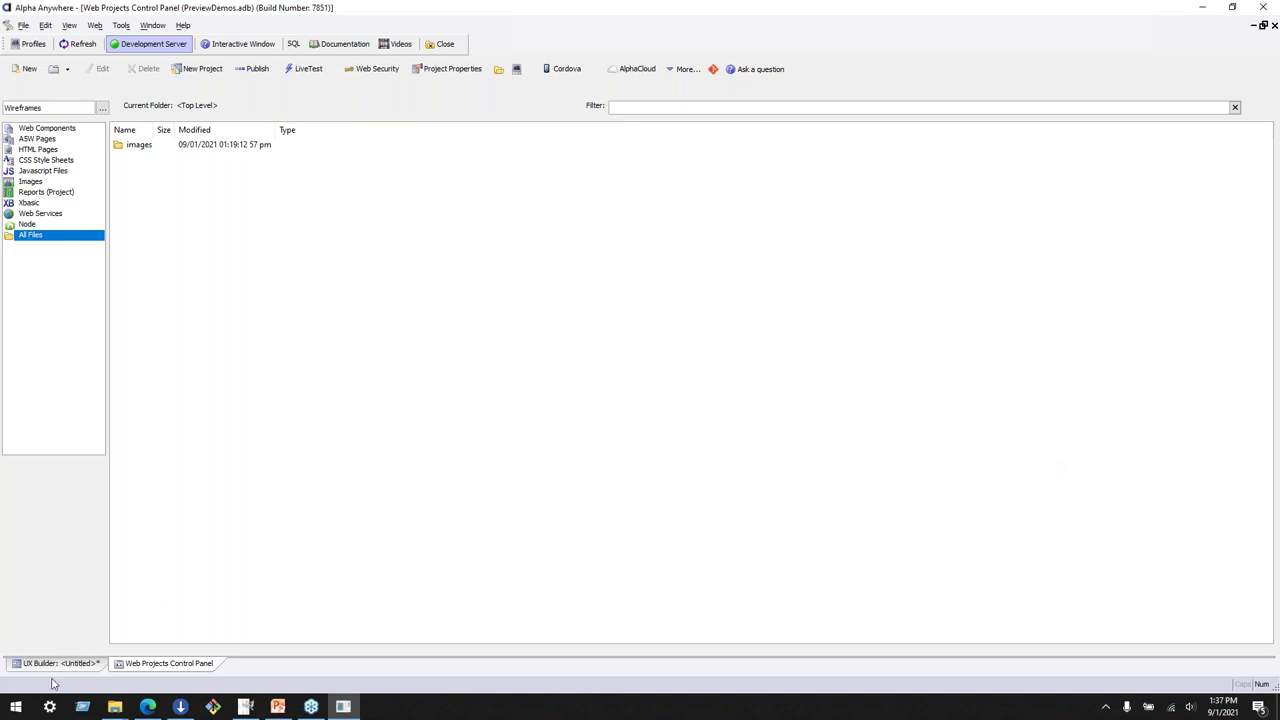
Create a new blank web component of type UX in the Wireframes project
{"action": "left_click", "coordinate": [31, 70]}
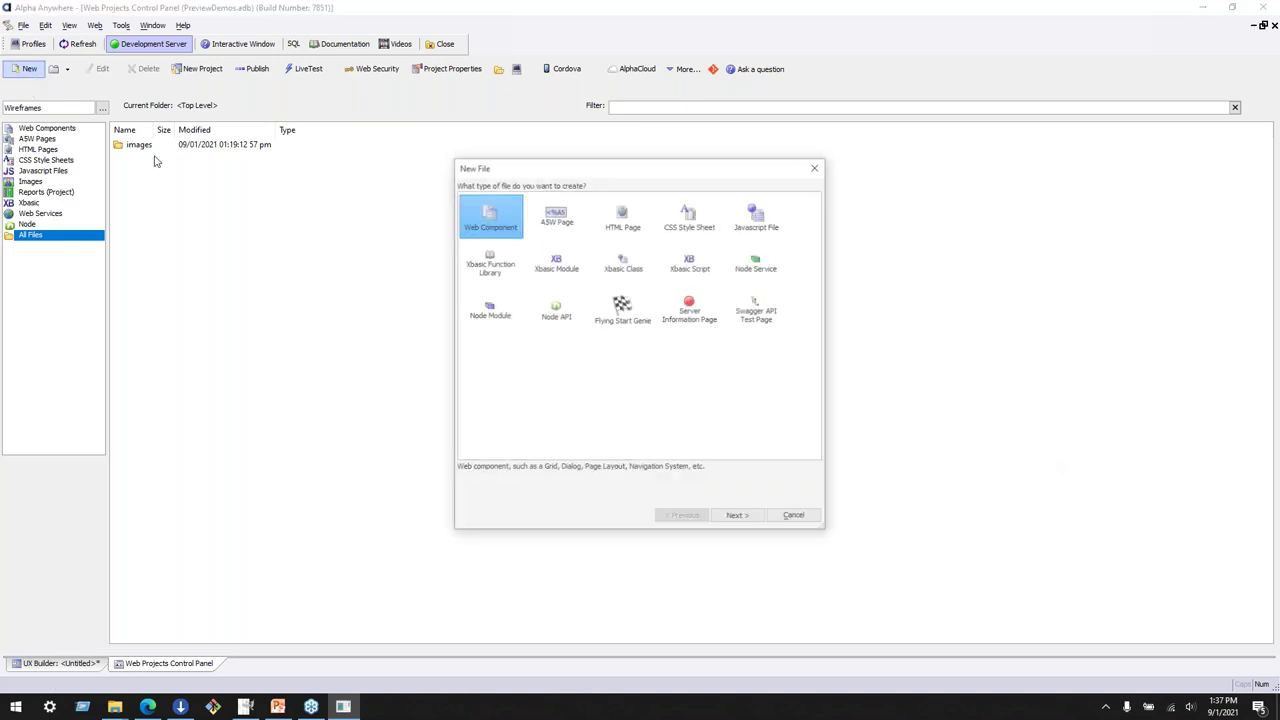
{"action": "left_click", "coordinate": [740, 519]}
{"action": "left_click", "coordinate": [746, 526]}
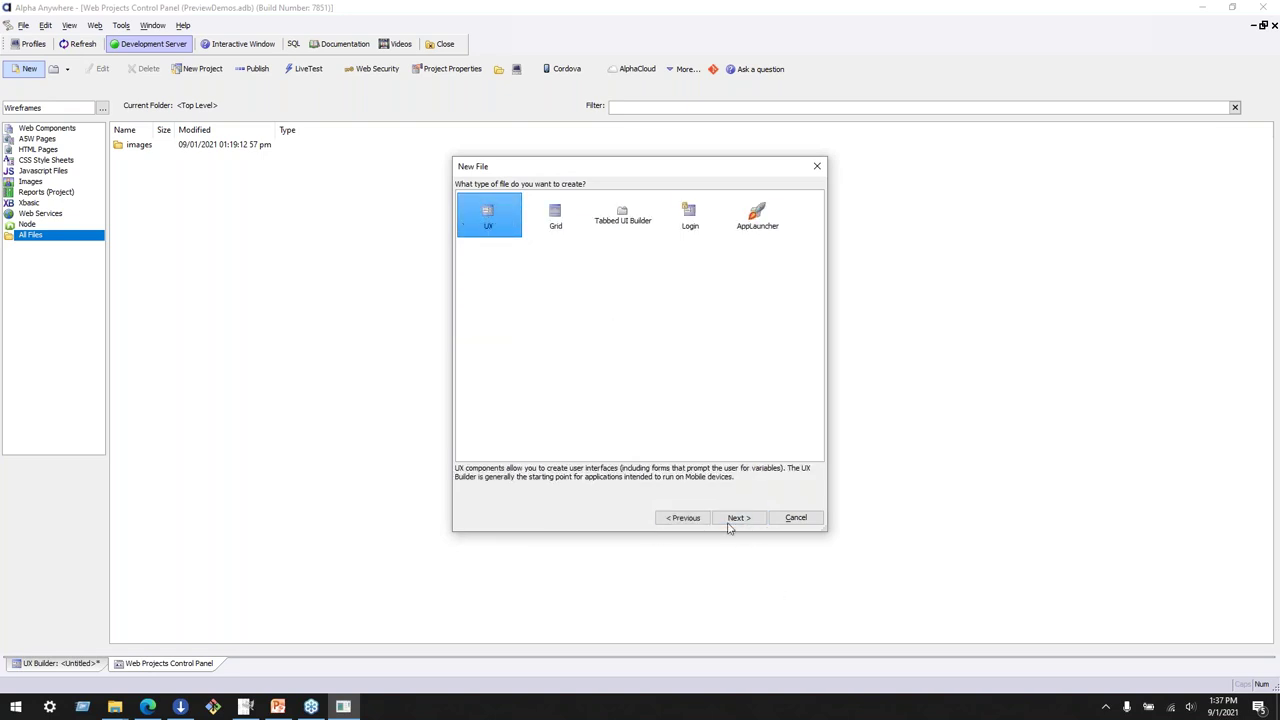
{"action": "left_click", "coordinate": [789, 530]}
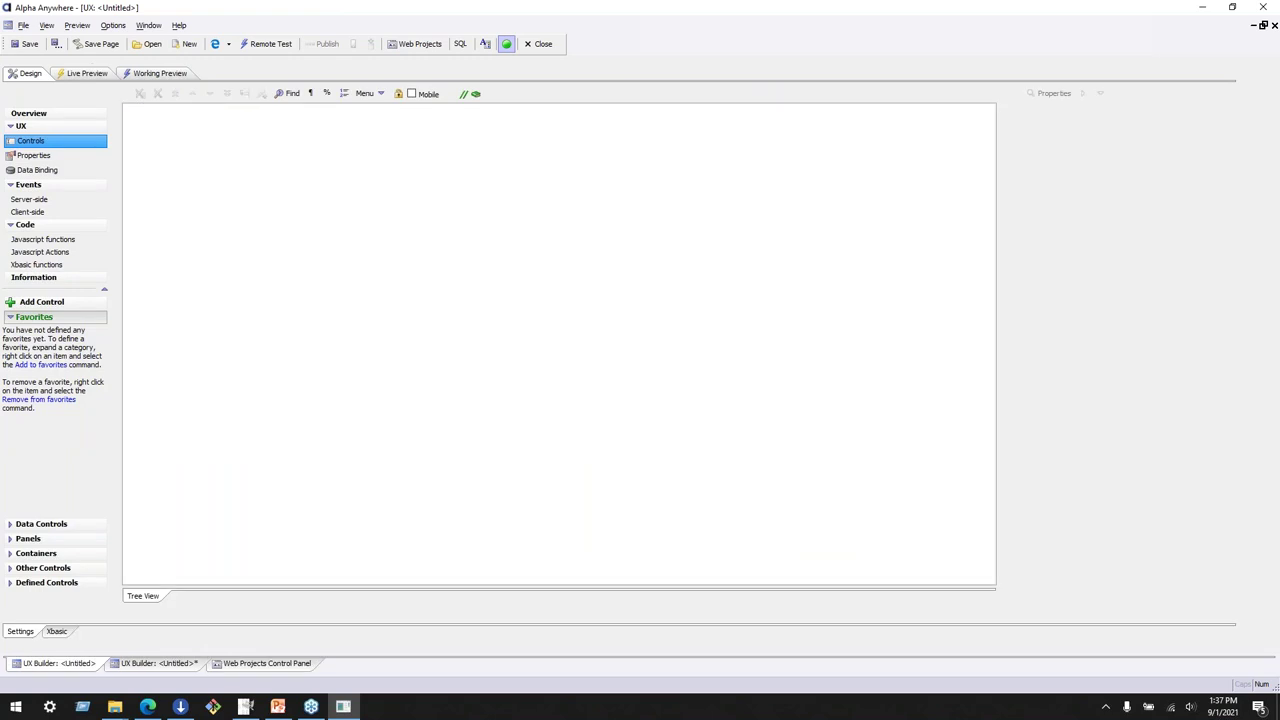
Add a Form View control to the UX component and open its data source settings in the Form View Builder
{"action": "left_click", "coordinate": [40, 570]}
{"action": "scroll", "coordinate": [99, 477], "scroll_direction": "down", "scroll_amount": 3}
{"action": "left_click", "coordinate": [36, 478]}
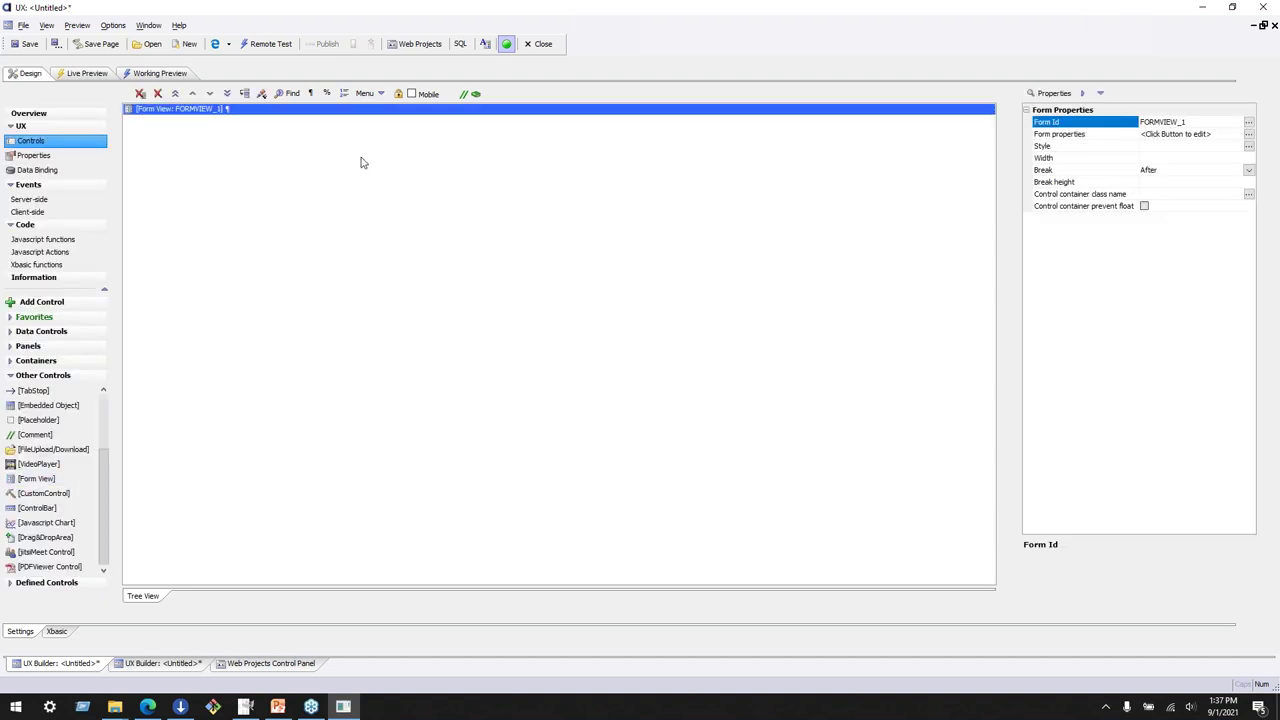
{"action": "double_click", "coordinate": [239, 112]}
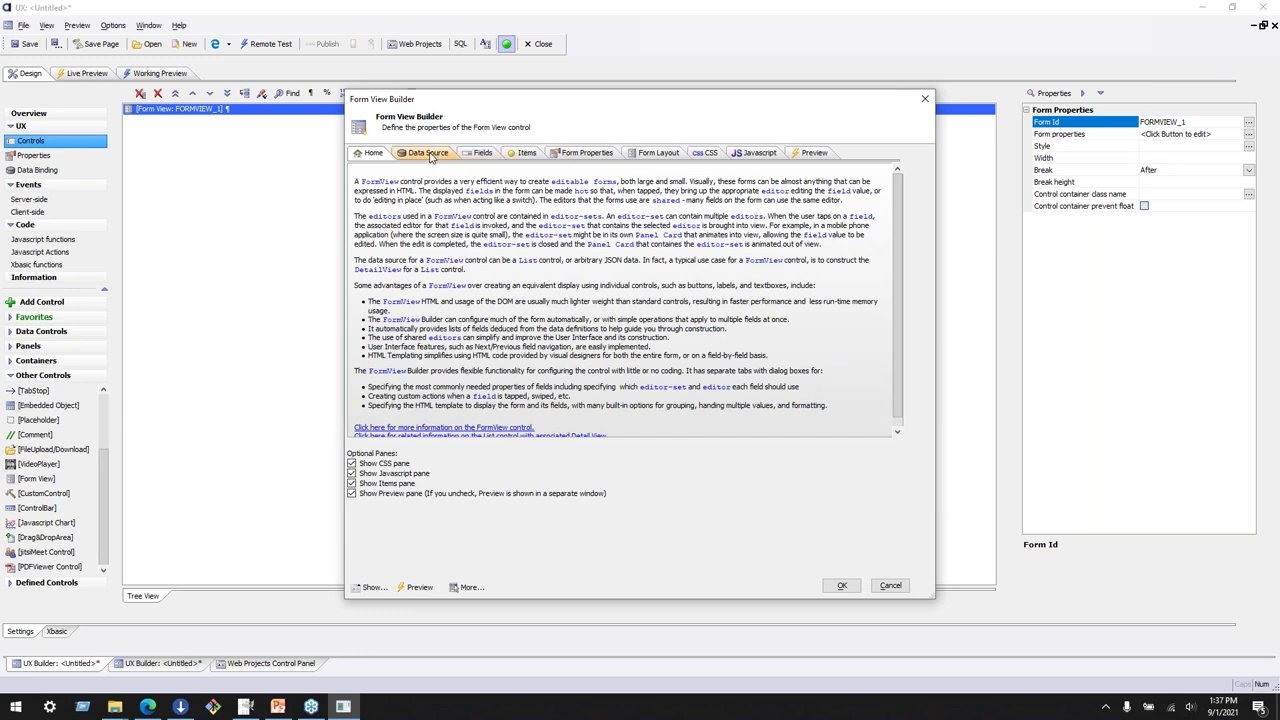
{"action": "left_click", "coordinate": [430, 153]}
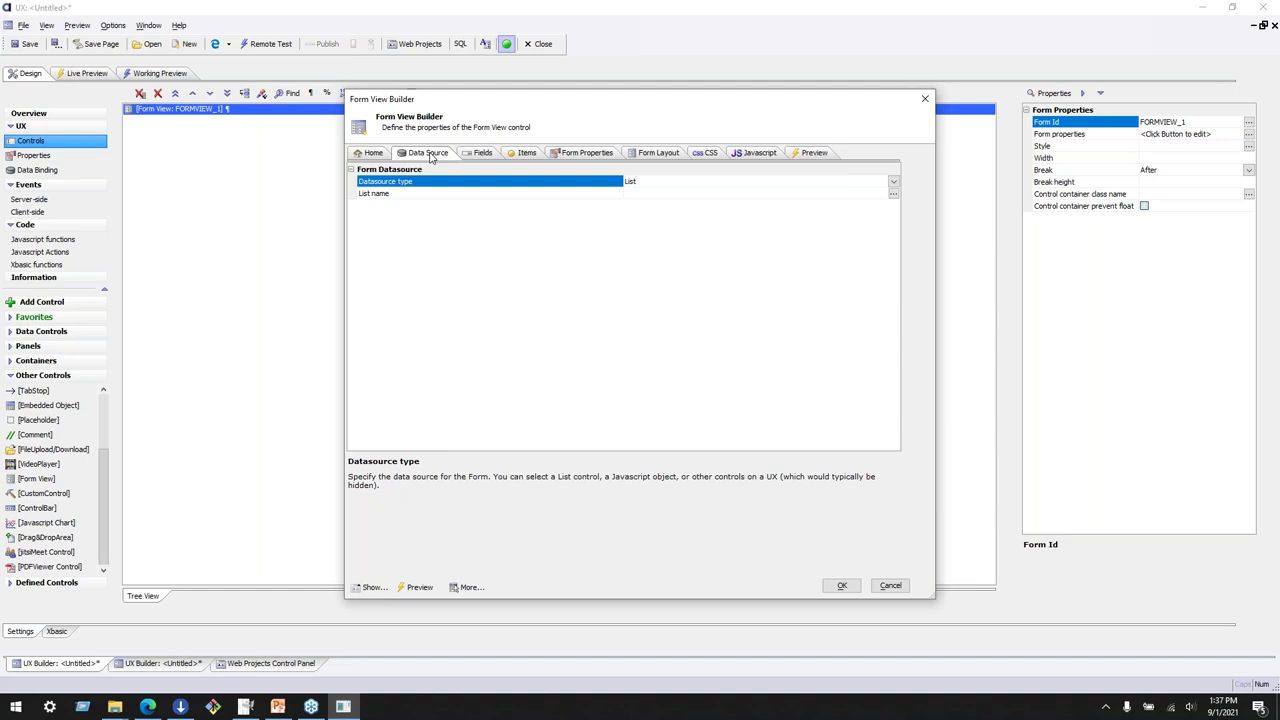
Set the Form View's datasource type to Static JSON
{"action": "left_click", "coordinate": [542, 193]}
{"action": "left_click", "coordinate": [580, 183]}
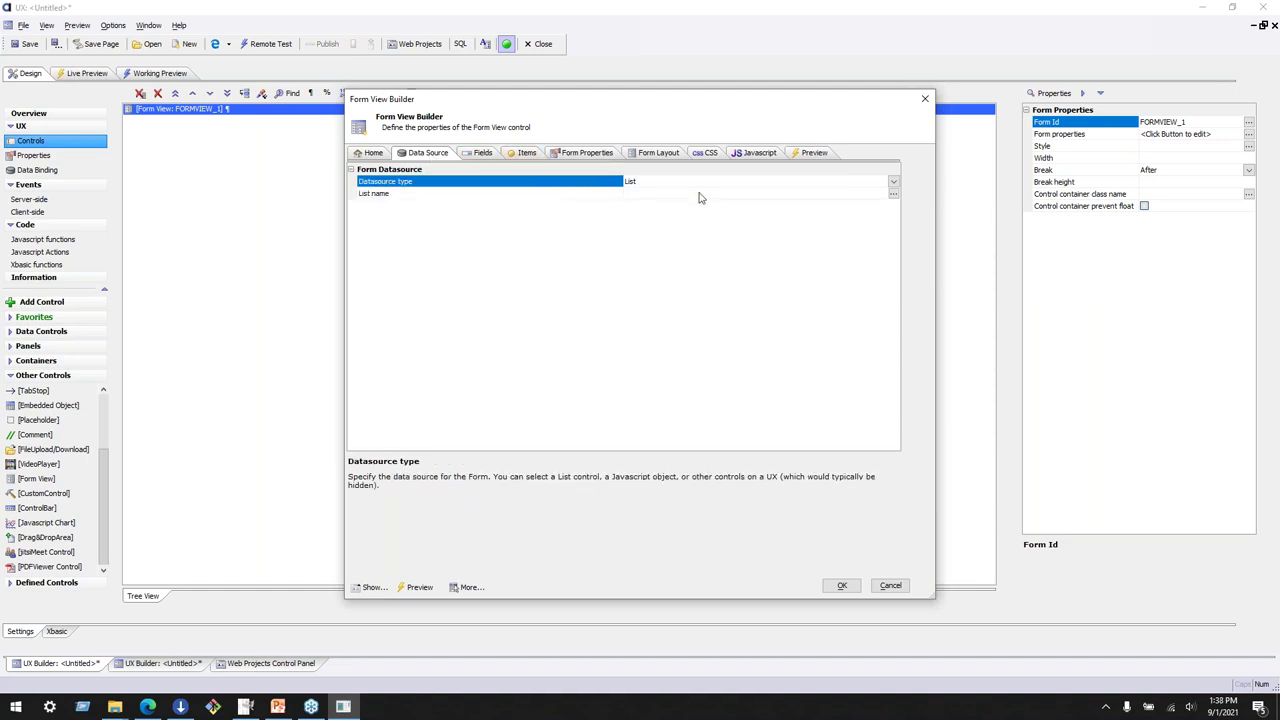
{"action": "left_click", "coordinate": [893, 182]}
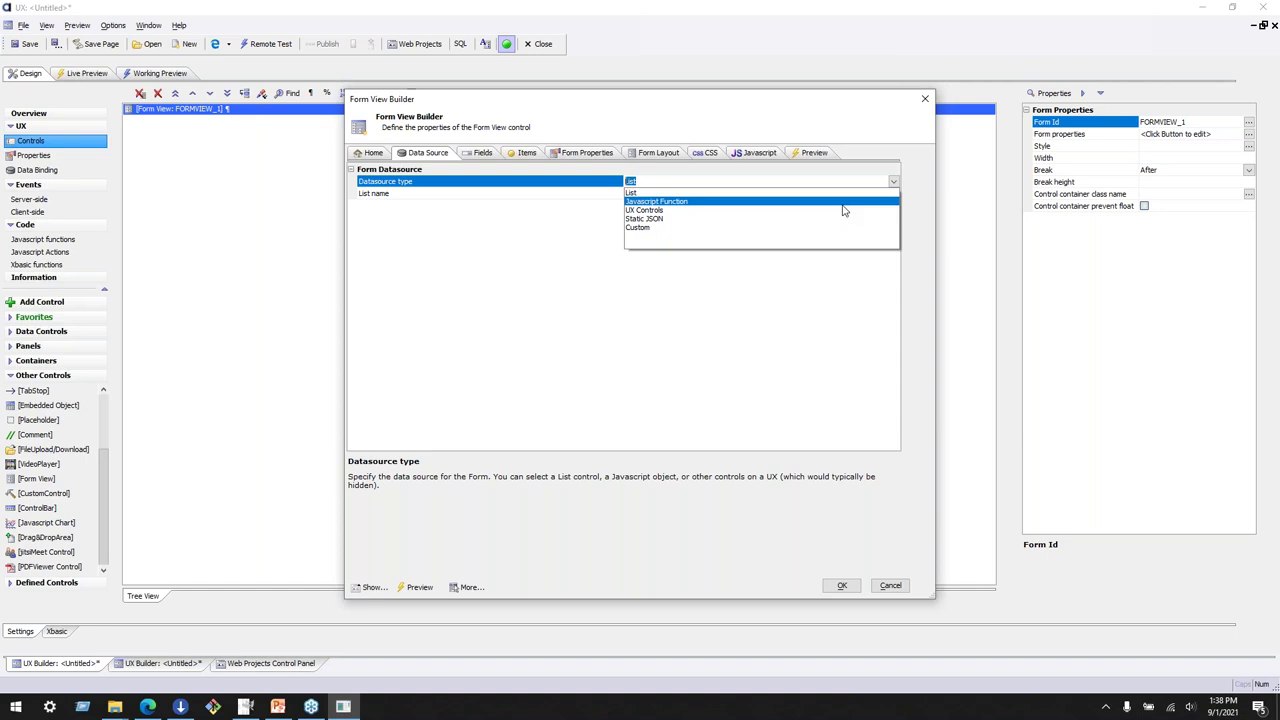
{"action": "left_click", "coordinate": [766, 218]}
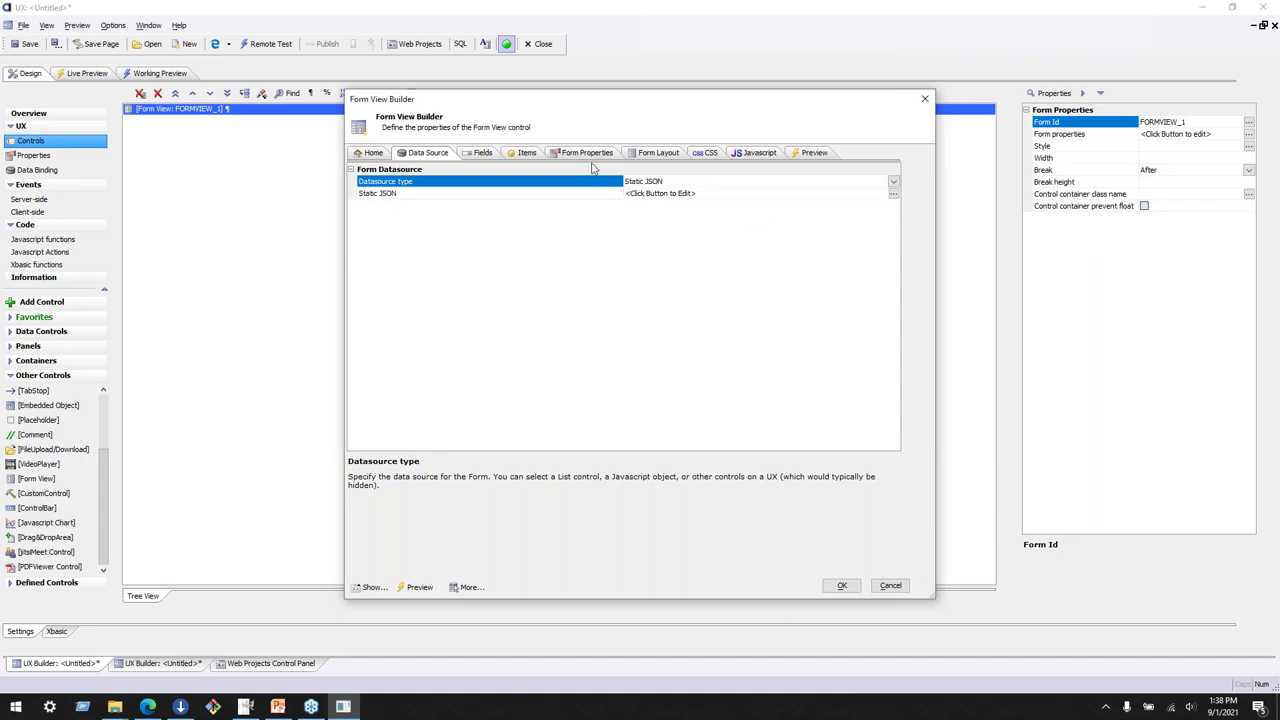
Fill the form's static JSON data with the built-in sample names data
{"action": "left_click", "coordinate": [538, 196]}
{"action": "left_click", "coordinate": [893, 193]}
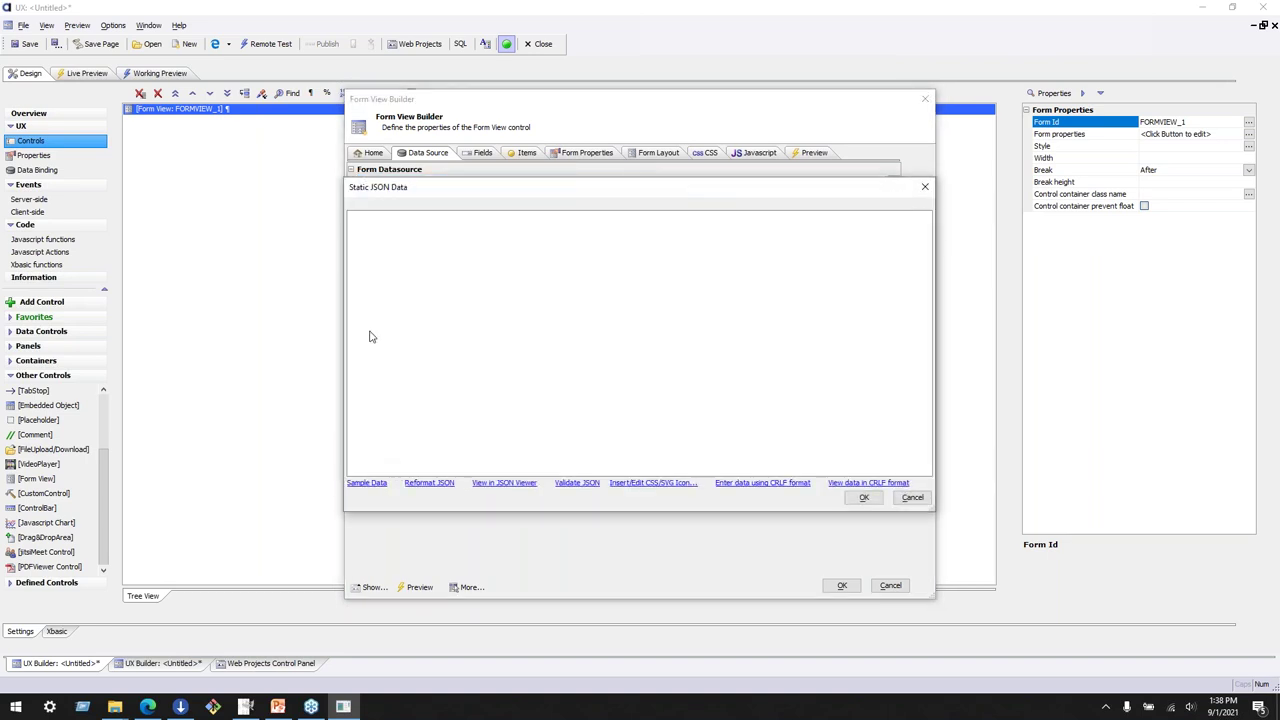
{"action": "left_click", "coordinate": [366, 482]}
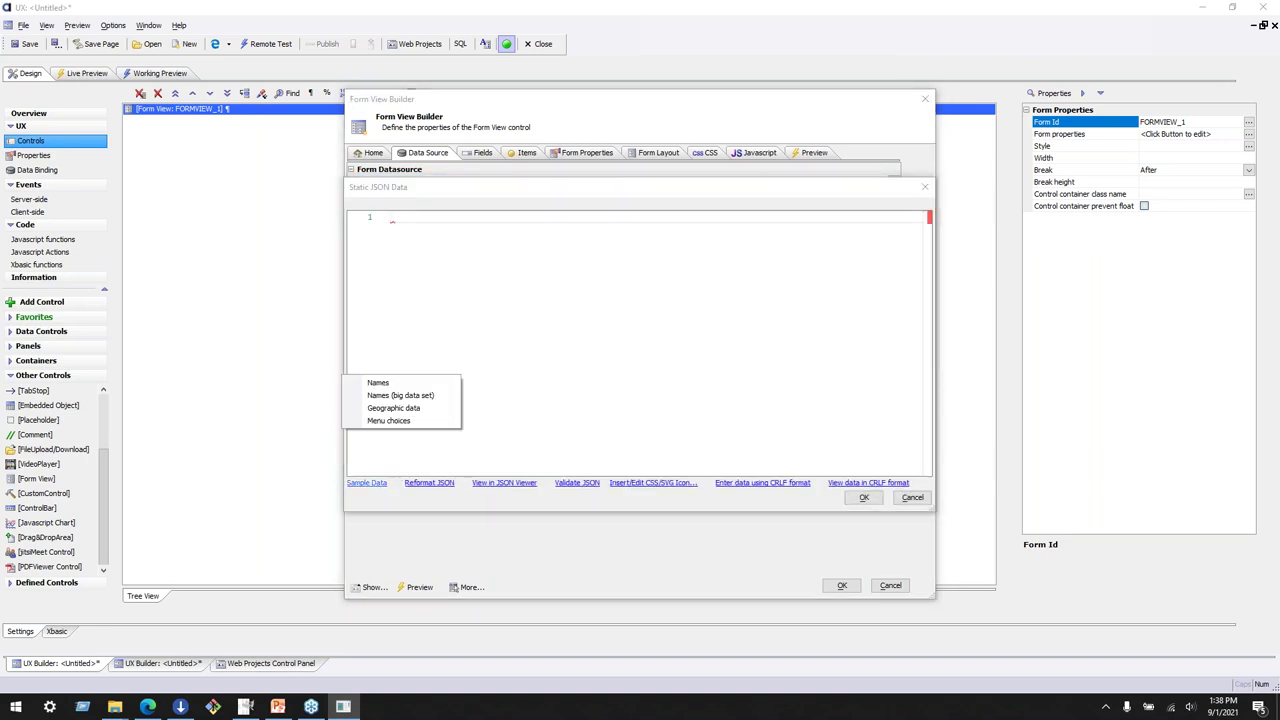
{"action": "left_click", "coordinate": [428, 395]}
Trim the sample JSON to a one-record array, save it and check the fields it provides
{"action": "left_click_drag", "start_coordinate": [397, 303], "coordinate": [394, 457]}
{"action": "key", "text": "Delete"}
{"action": "type", "text": "]"}
{"action": "left_click", "coordinate": [400, 218]}
{"action": "key", "text": "Delete"}
{"action": "left_click", "coordinate": [416, 284]}
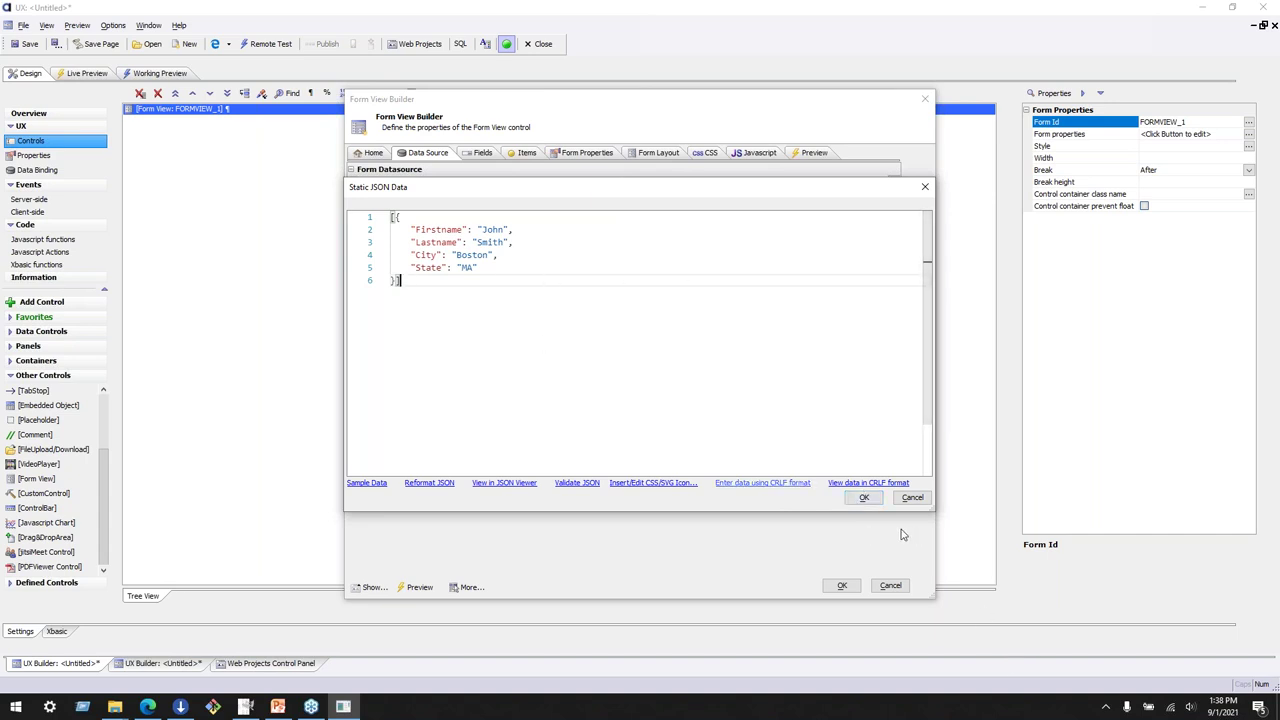
{"action": "left_click", "coordinate": [384, 218]}
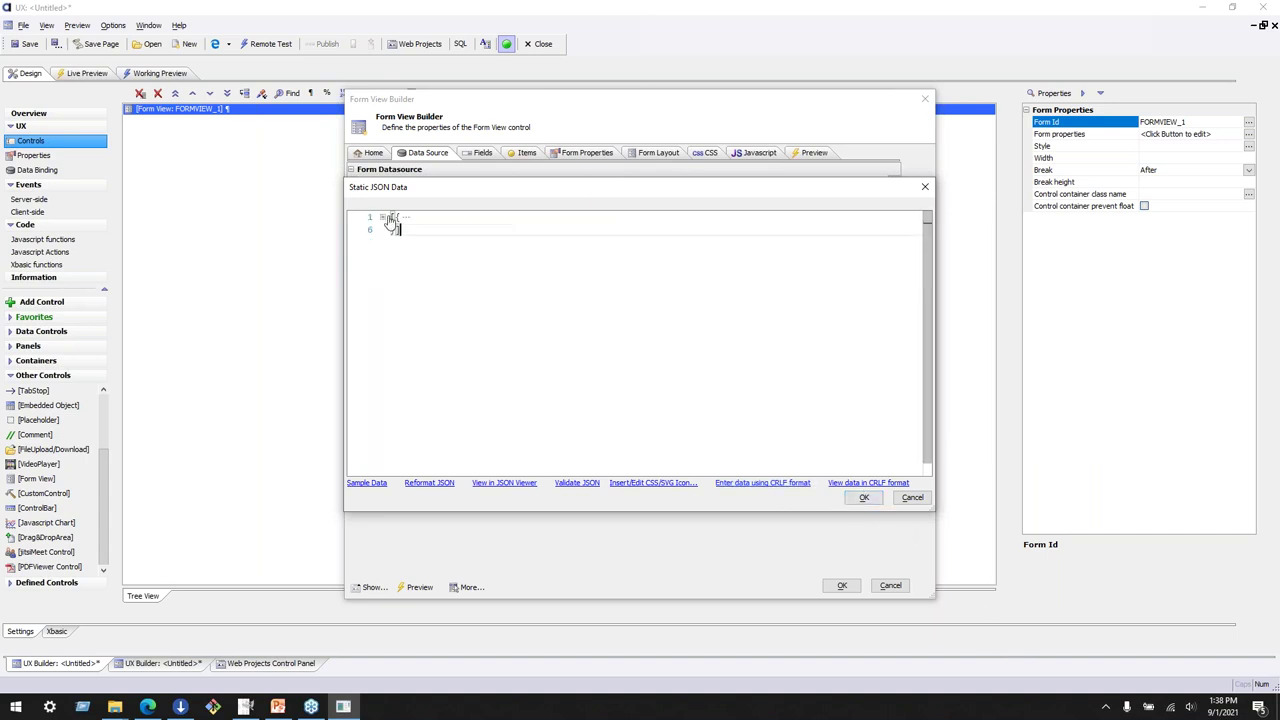
{"action": "left_click", "coordinate": [386, 220]}
{"action": "key", "text": "ctrl+a"}
{"action": "left_click", "coordinate": [600, 330]}
{"action": "left_click", "coordinate": [862, 497]}
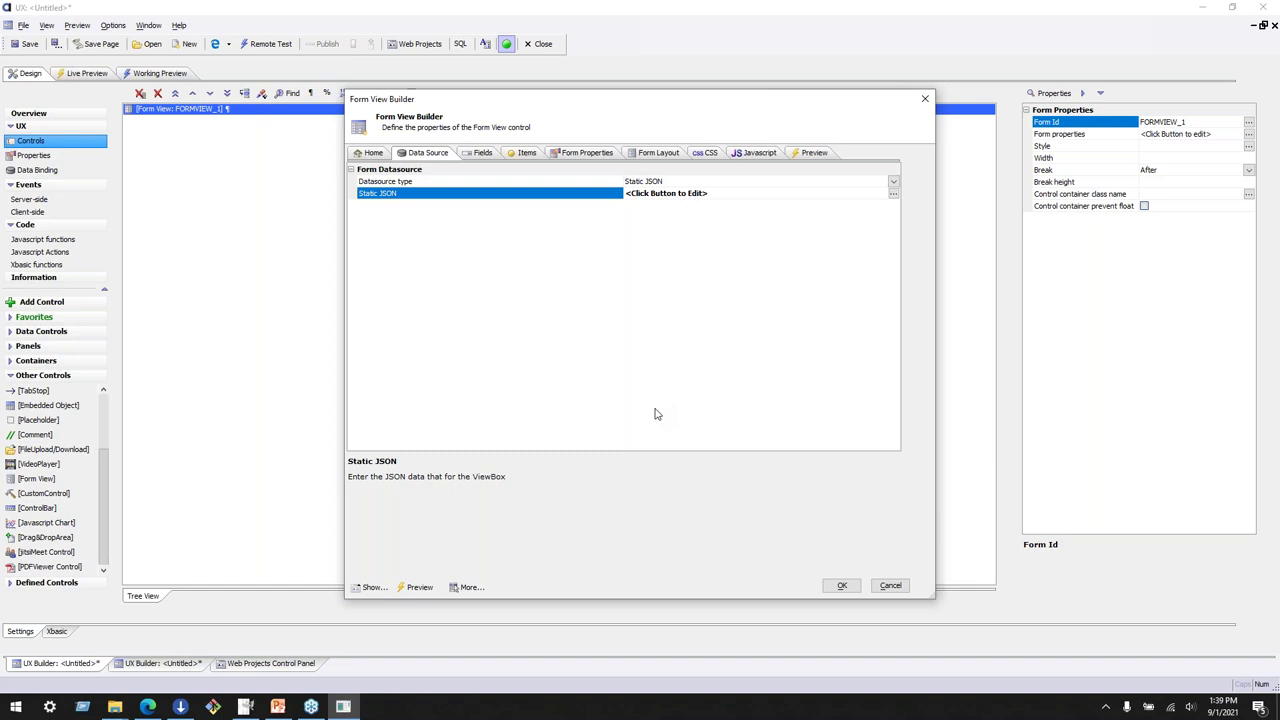
{"action": "left_click", "coordinate": [481, 152]}
{"action": "left_click", "coordinate": [394, 189]}
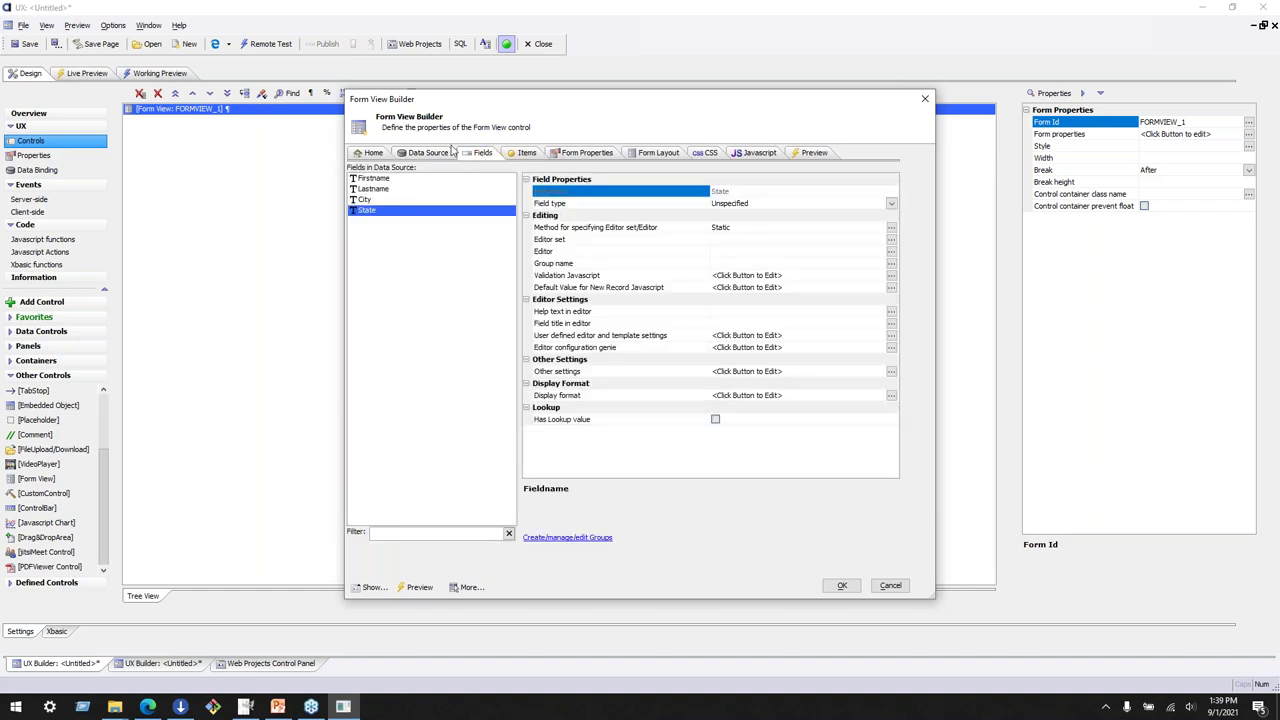
Add a "Deceased" property with the value false after State in the static JSON record
{"action": "left_click", "coordinate": [427, 152]}
{"action": "left_click", "coordinate": [893, 194]}
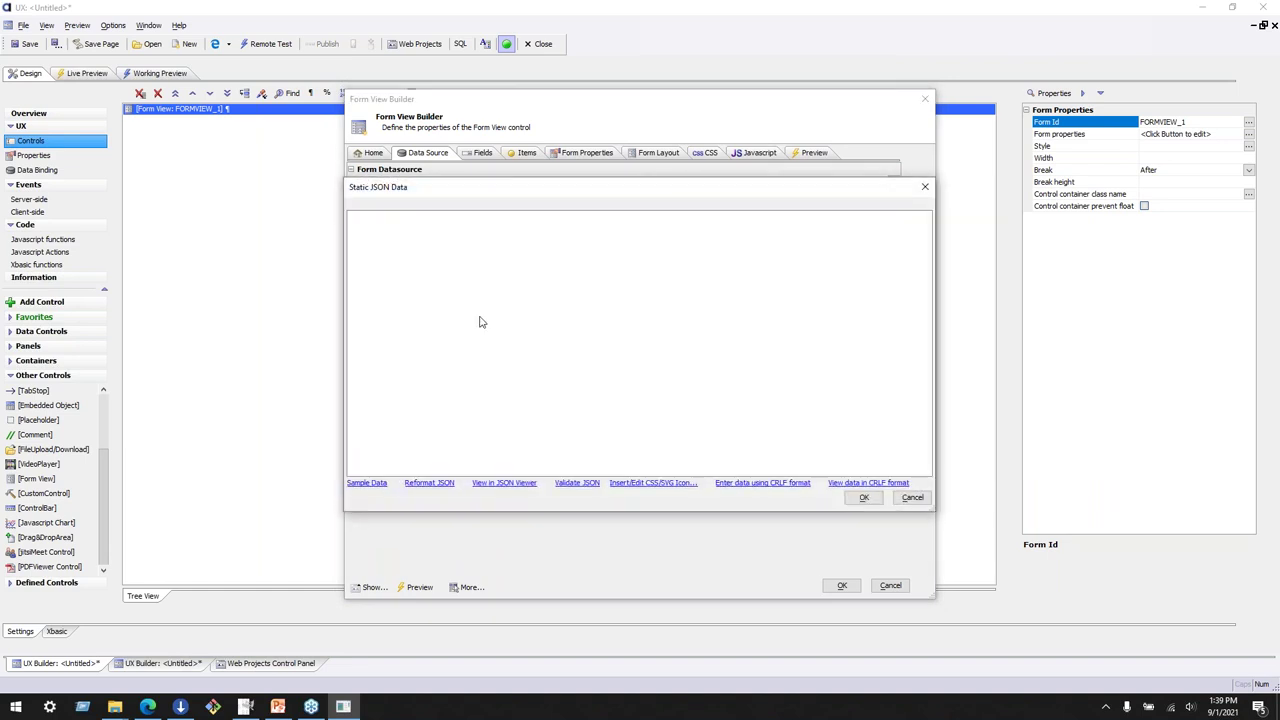
{"action": "left_click", "coordinate": [516, 263]}
{"action": "type", "text": ","}
{"action": "key", "text": "Return"}
{"action": "type", "text": "\""}
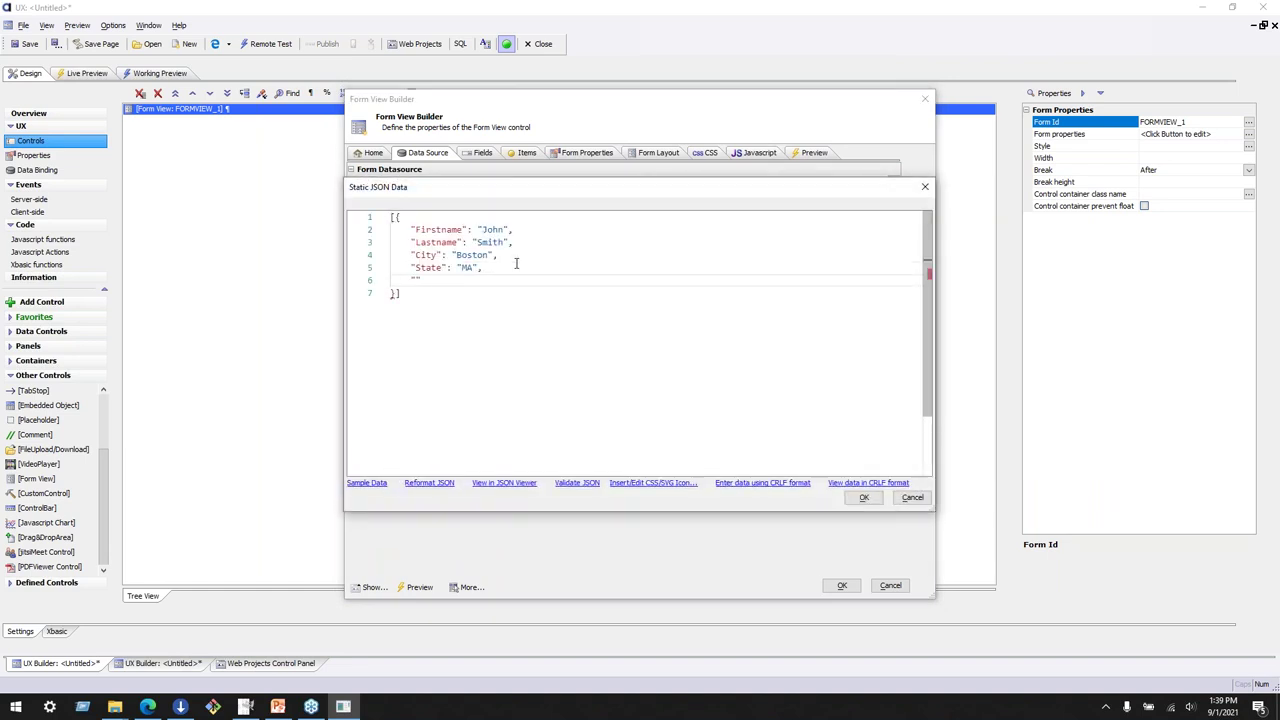
{"action": "type", "text": "Decease"}
{"action": "key", "text": "BackSpace"}
{"action": "key", "text": "BackSpace"}
{"action": "key", "text": "BackSpace"}
{"action": "key", "text": "BackSpace"}
{"action": "type", "text": "eased\",f"}
{"action": "key", "text": "BackSpace"}
{"action": "key", "text": "BackSpace"}
{"action": "type", "text": ": false,"}
Add a "DateTime" property with the value null after Deceased in the static JSON record
{"action": "key", "text": "Return"}
{"action": "type", "text": "\"D"}
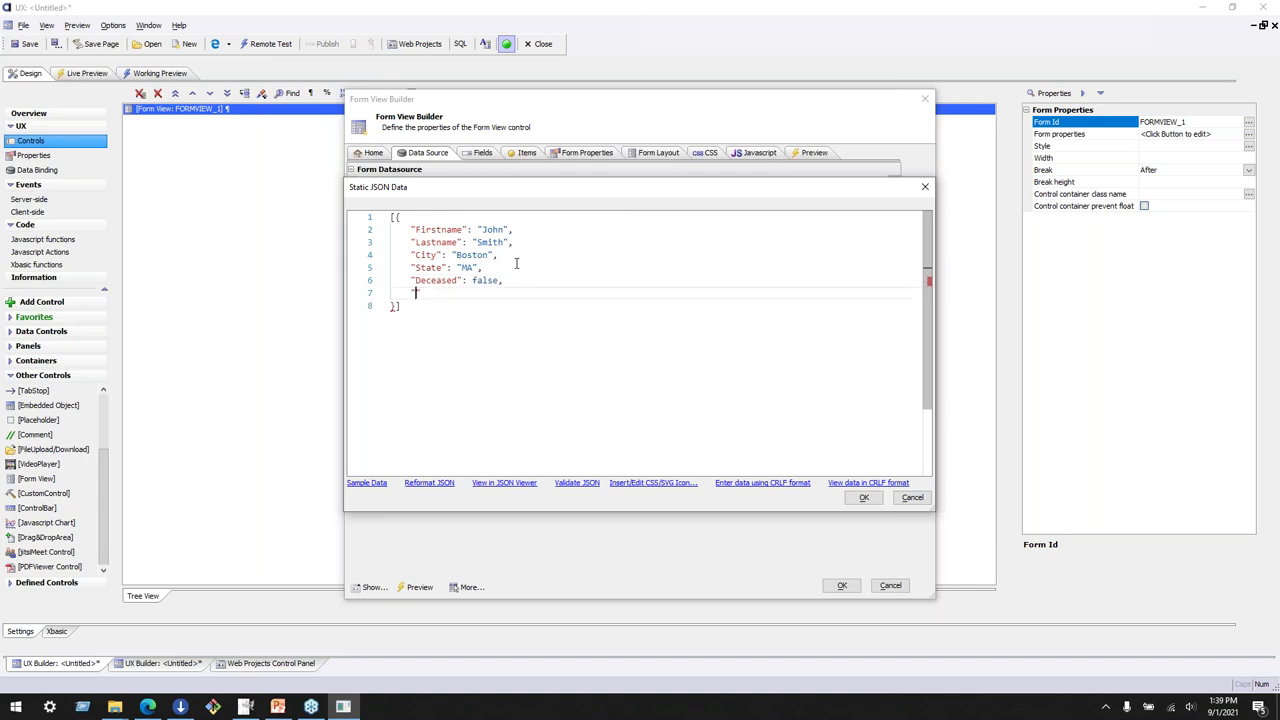
{"action": "type", "text": "ateTime\":"}
{"action": "key", "text": "BackSpace"}
{"action": "type", "text": ": null"}
{"action": "left_click", "coordinate": [548, 248]}
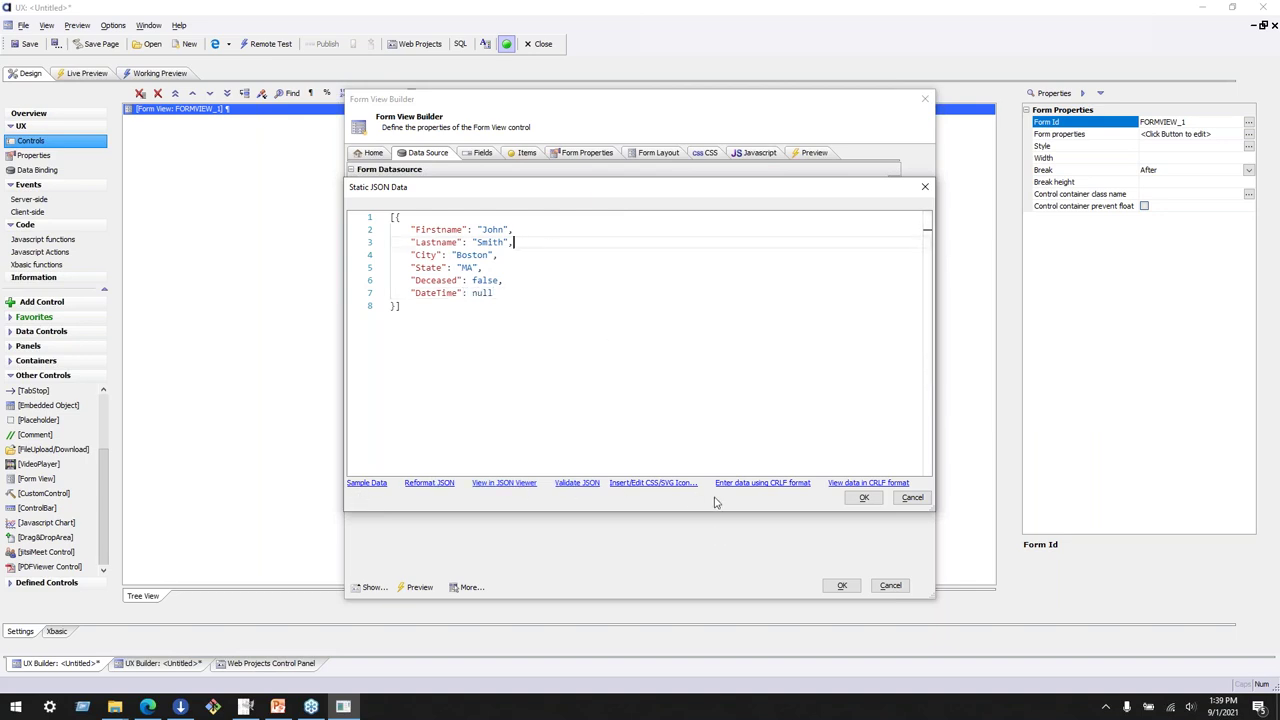
Validate the static JSON and save it as the form's data source
{"action": "left_click", "coordinate": [585, 483]}
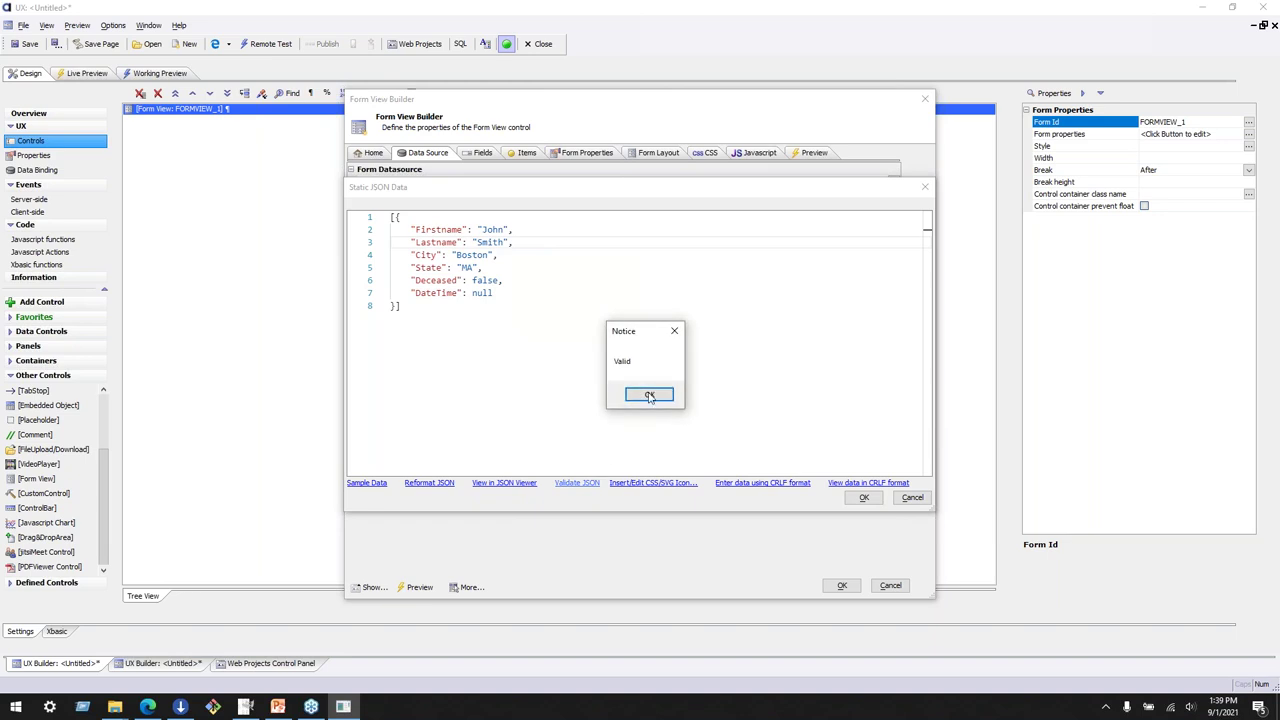
{"action": "left_click", "coordinate": [651, 397]}
{"action": "left_click", "coordinate": [865, 498]}
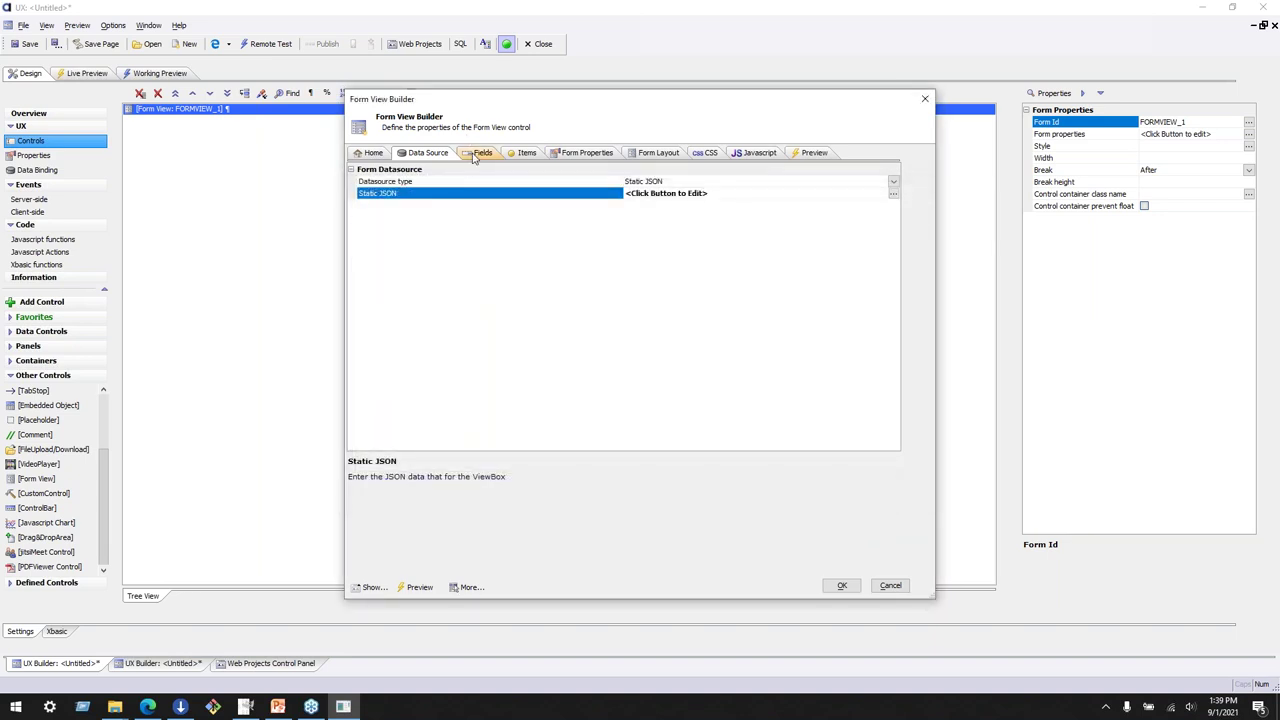
Examine the Deceased field's available field types and the methods for specifying its editor set
{"action": "left_click", "coordinate": [476, 155]}
{"action": "left_click", "coordinate": [374, 233]}
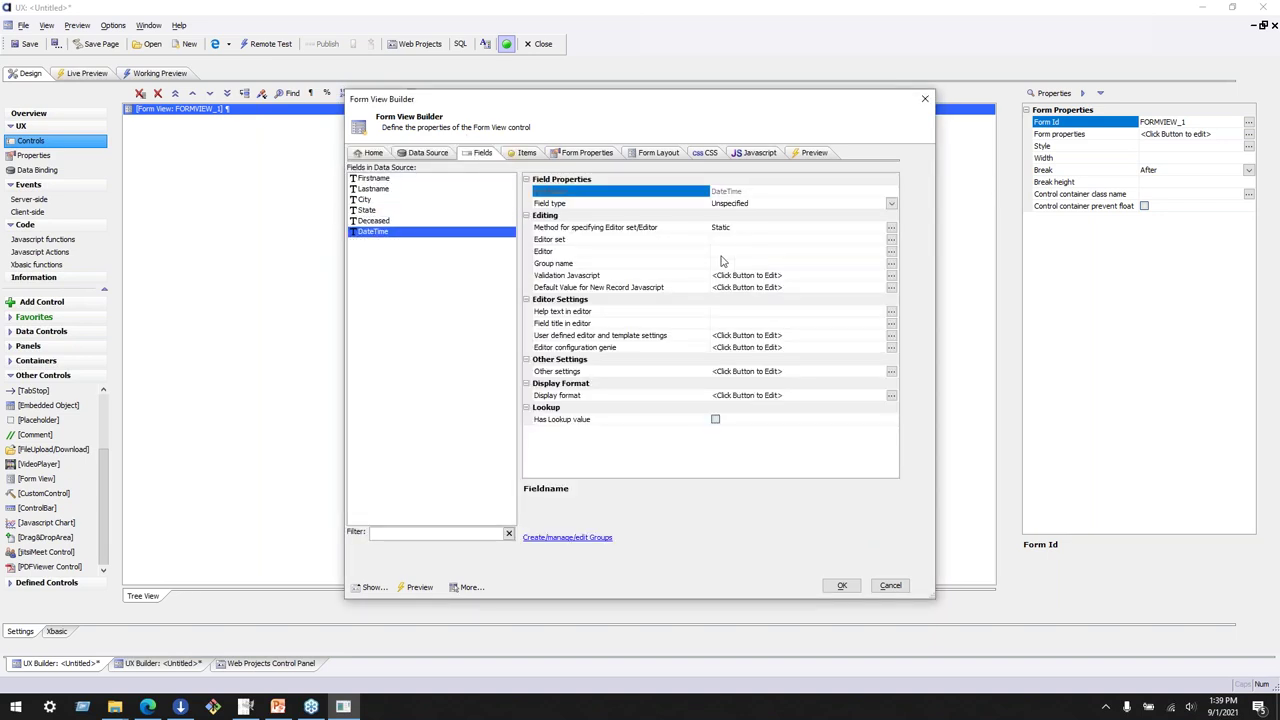
{"action": "left_click", "coordinate": [410, 222]}
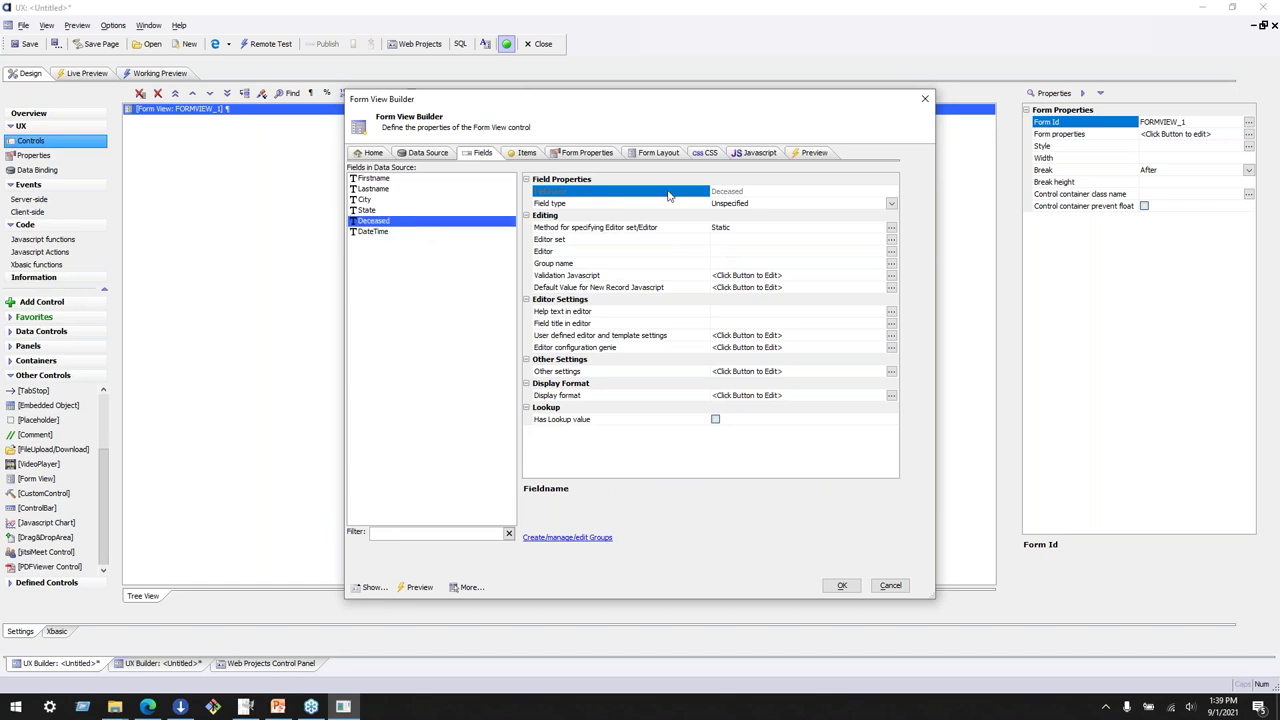
{"action": "left_click", "coordinate": [667, 204]}
{"action": "left_click", "coordinate": [891, 204]}
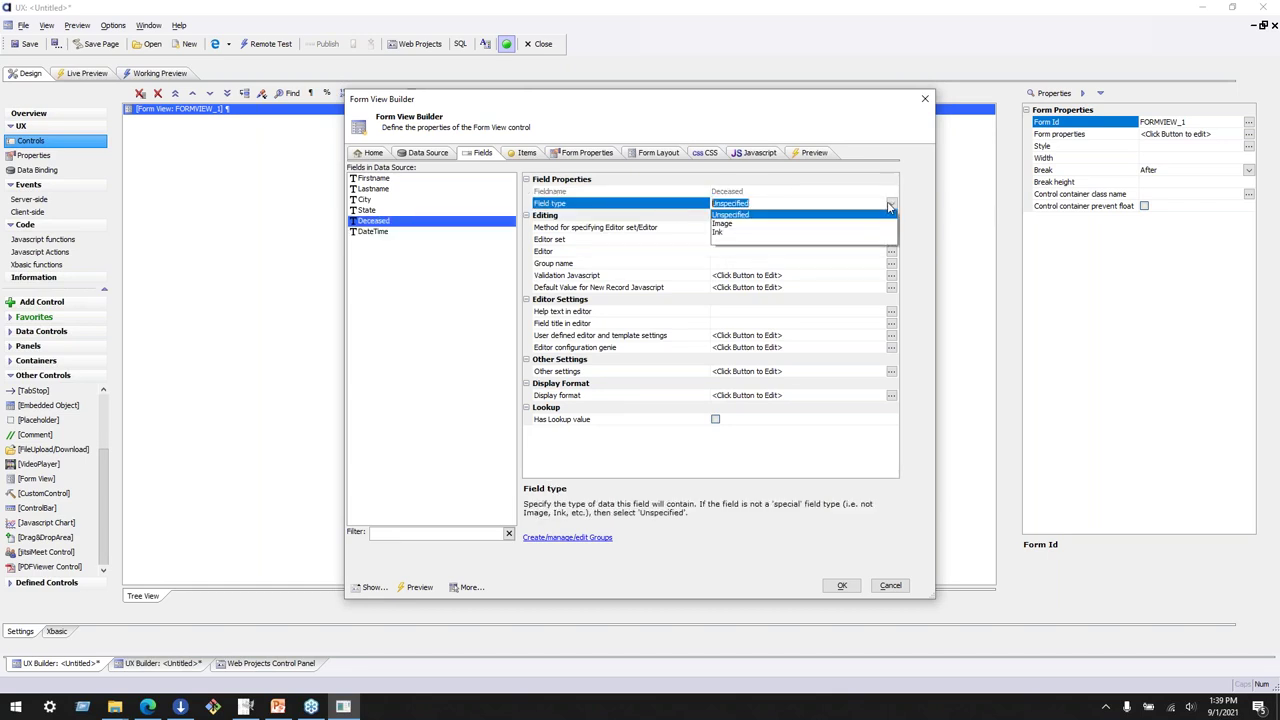
{"action": "left_click", "coordinate": [860, 214]}
{"action": "left_click", "coordinate": [880, 228]}
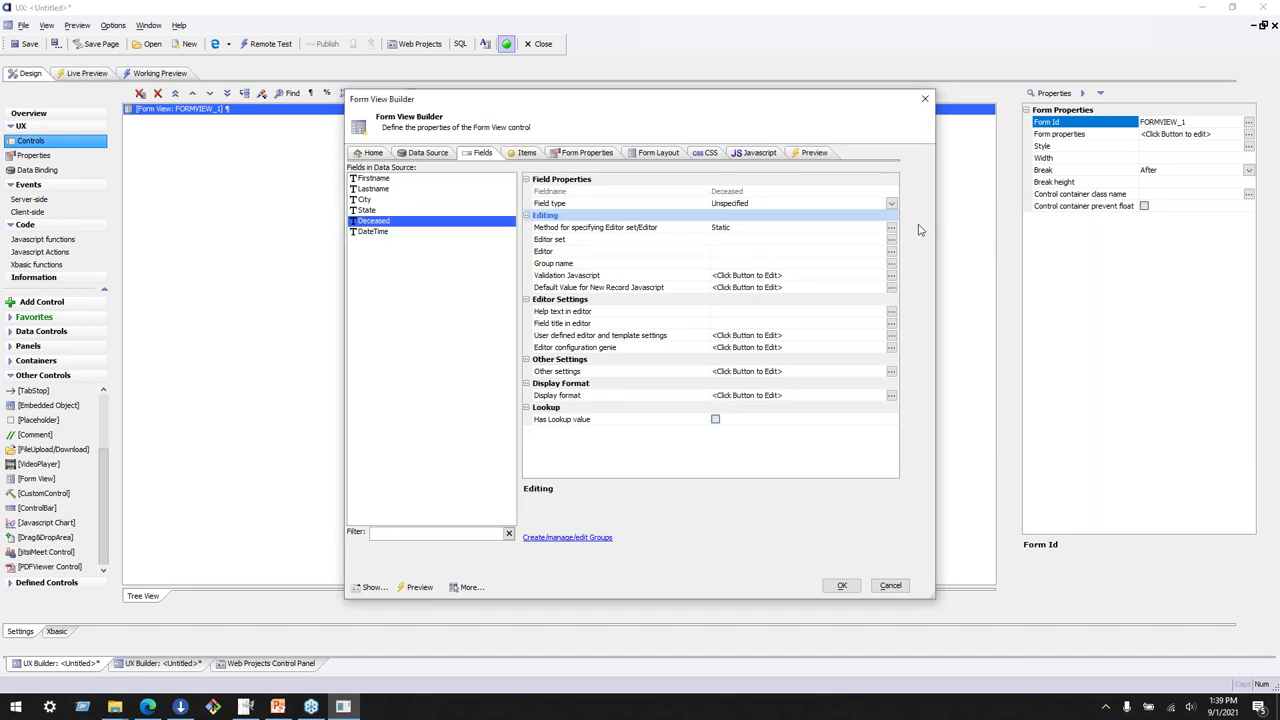
{"action": "left_click", "coordinate": [891, 228]}
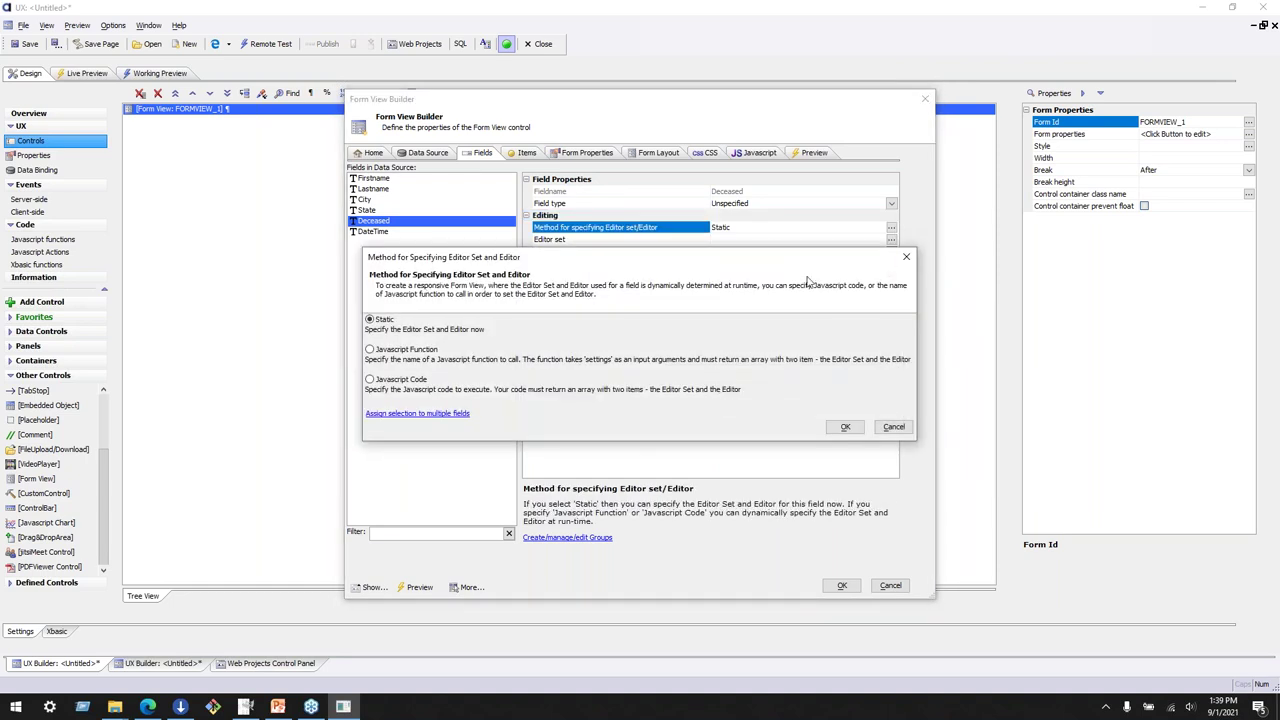
{"action": "left_click", "coordinate": [908, 259]}
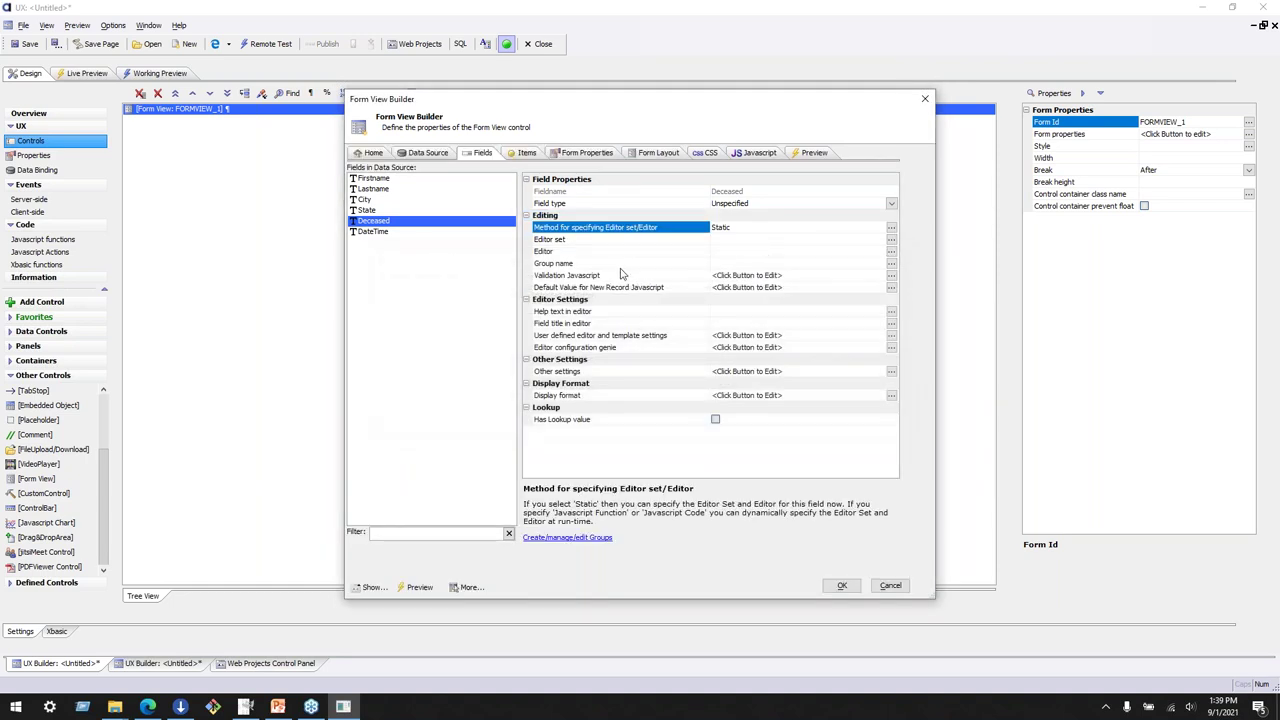
Examine the Deceased field's display format types, lookup value option and editor configuration genie
{"action": "left_click", "coordinate": [587, 399]}
{"action": "left_click", "coordinate": [890, 395]}
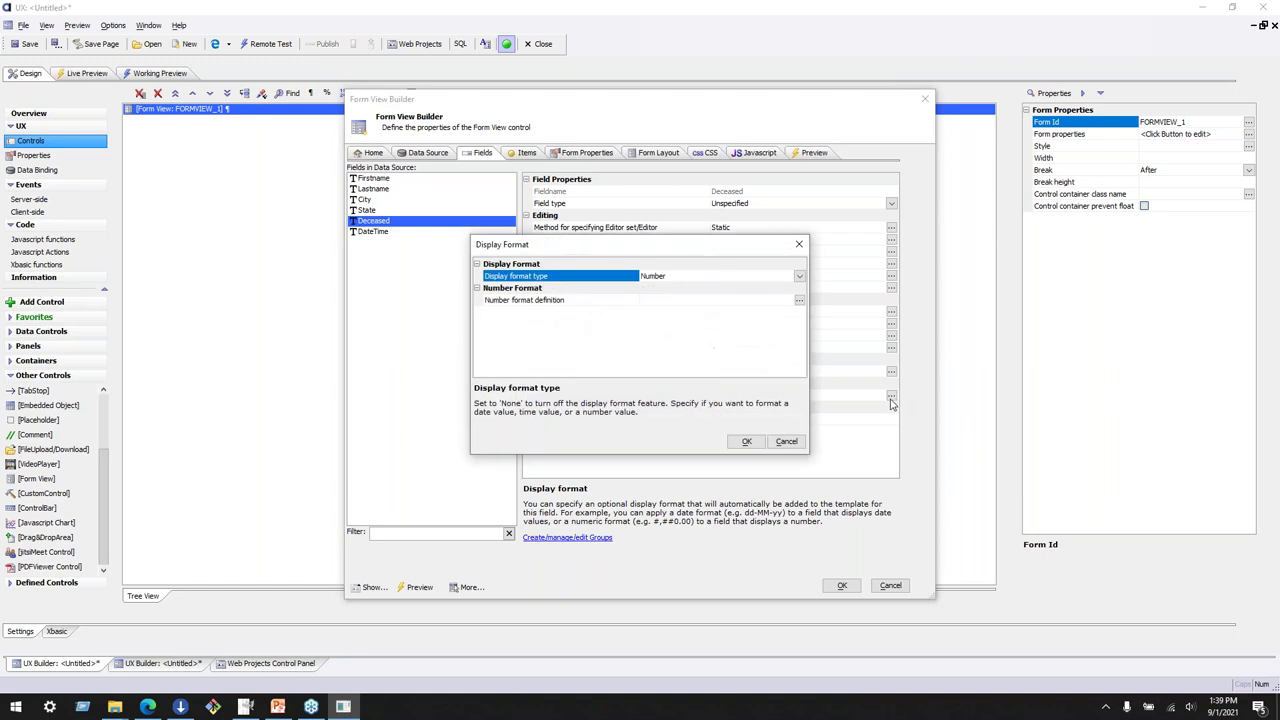
{"action": "left_click", "coordinate": [799, 279]}
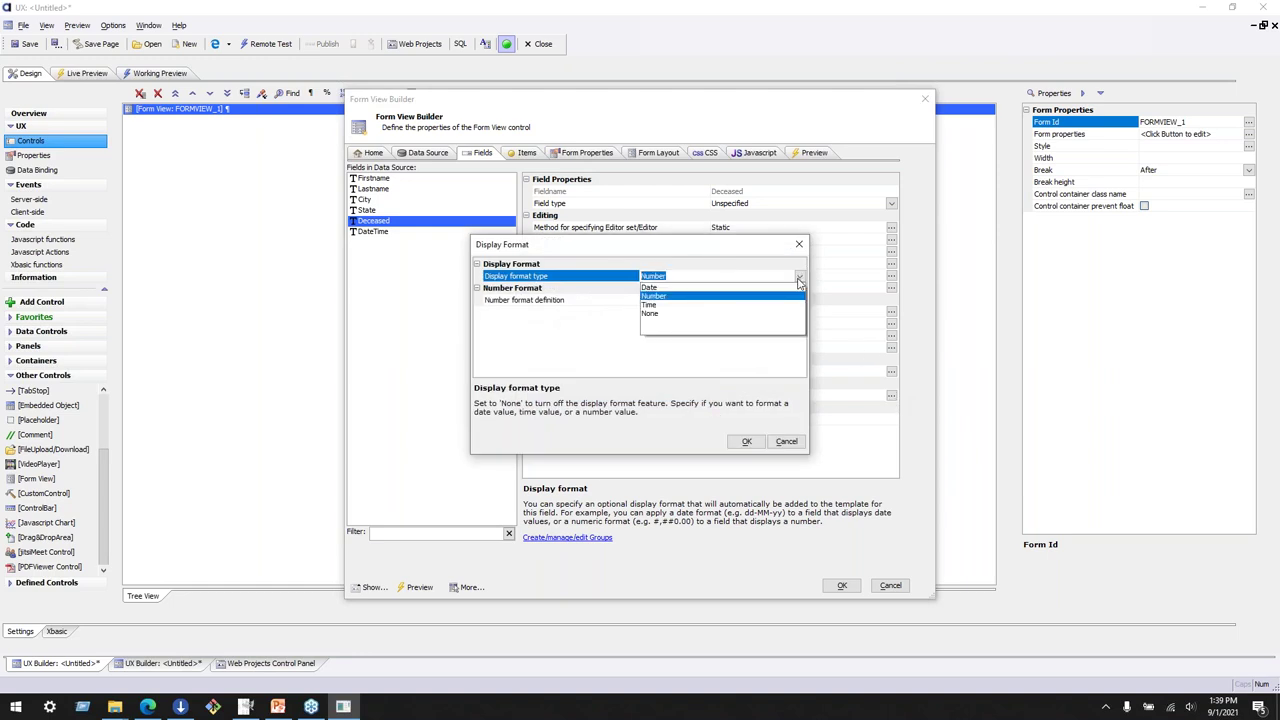
{"action": "left_click", "coordinate": [794, 446]}
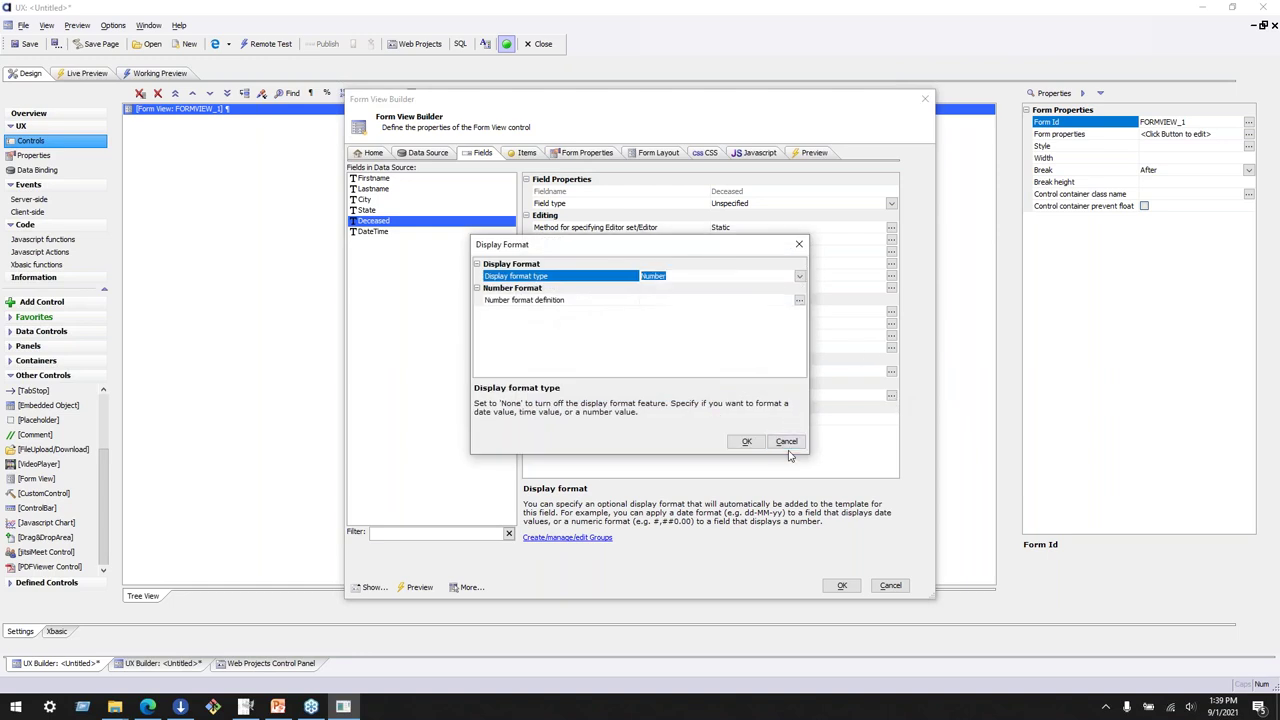
{"action": "left_click", "coordinate": [790, 443]}
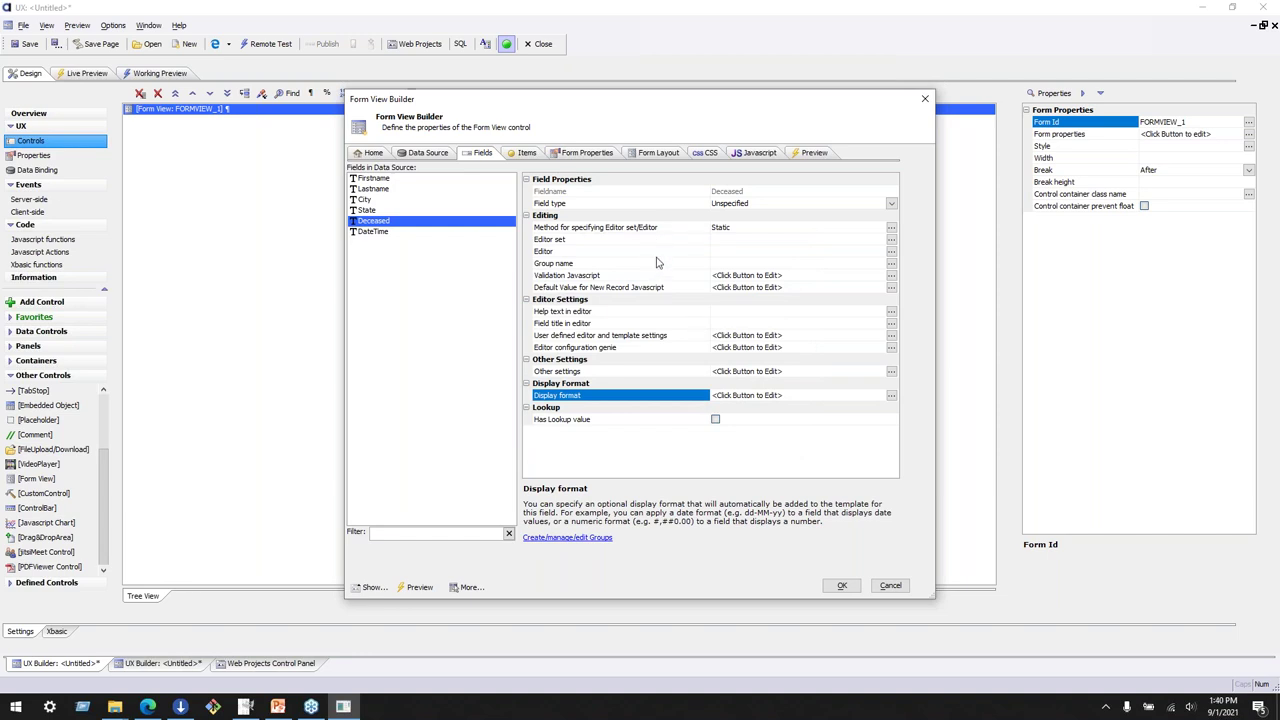
{"action": "left_click", "coordinate": [657, 424]}
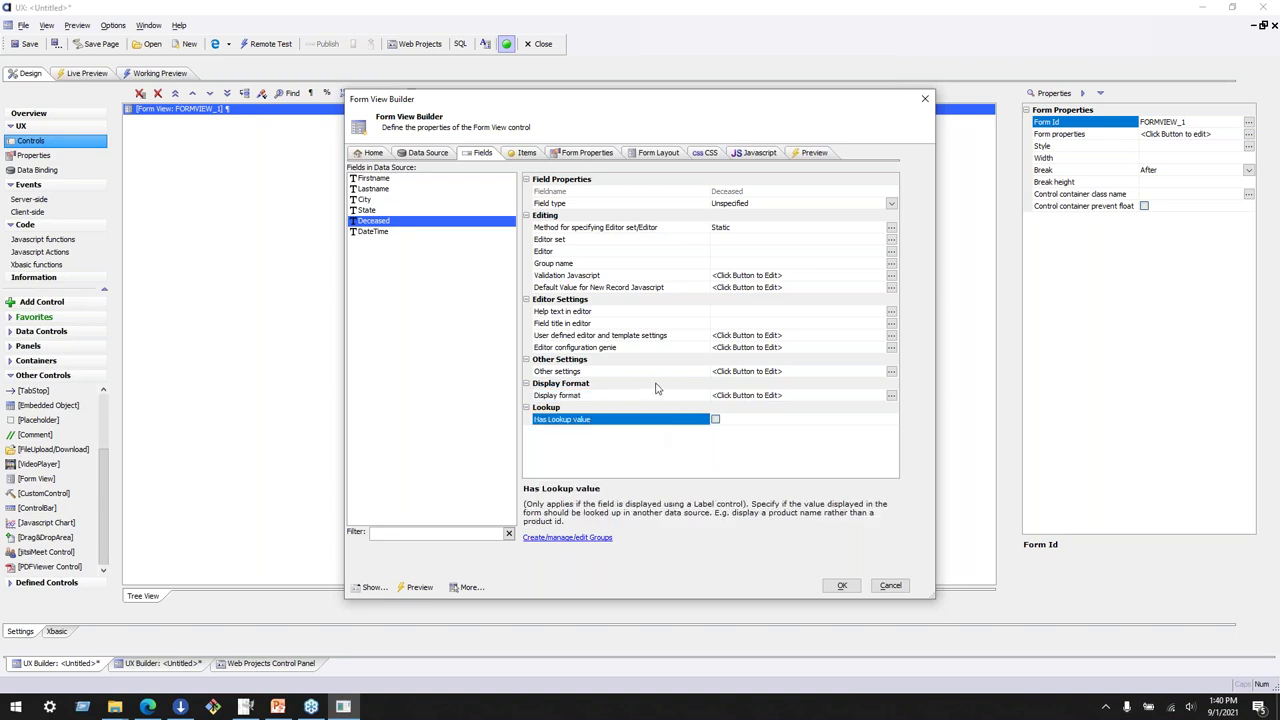
{"action": "left_click", "coordinate": [642, 349]}
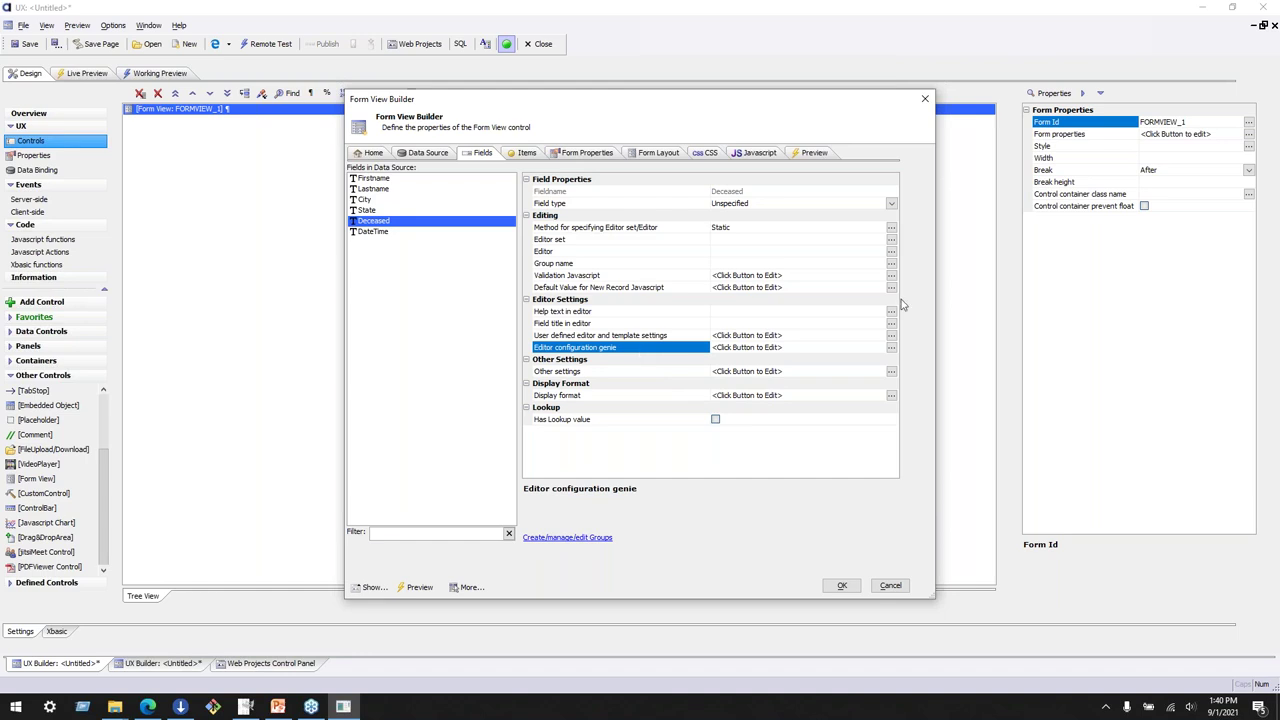
{"action": "key", "text": "alt+Tab"}
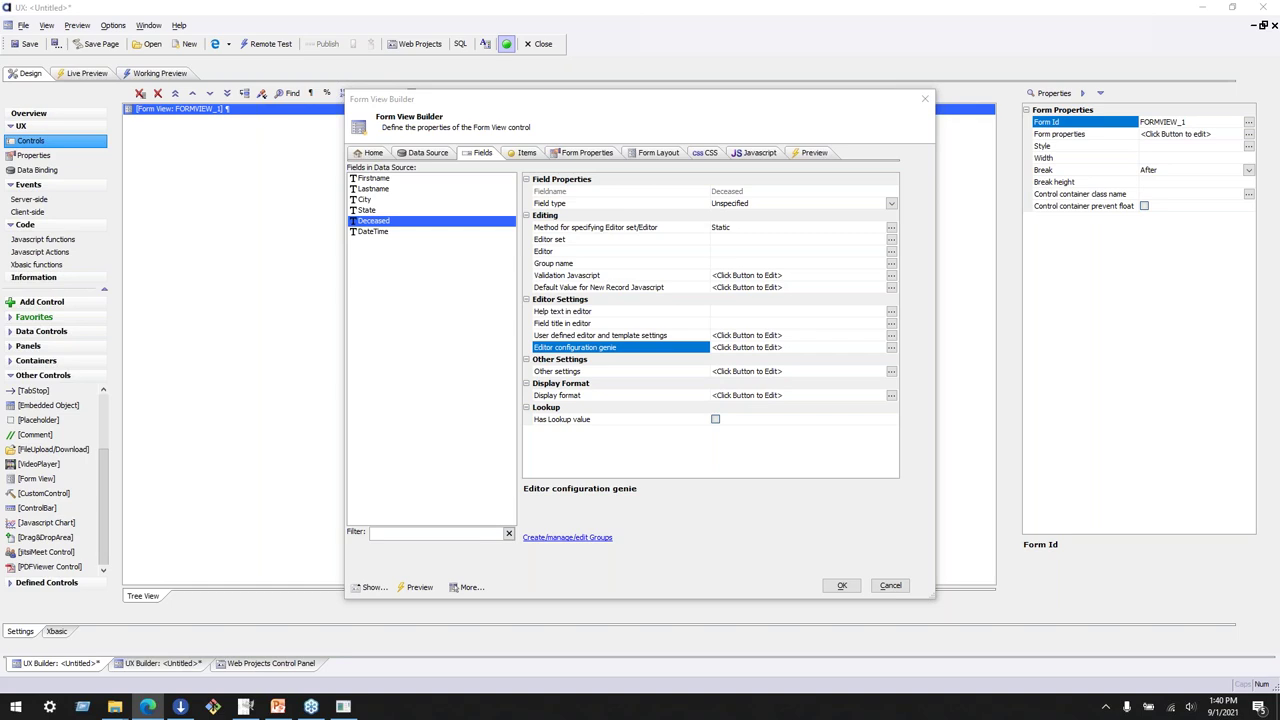
Add Label controls bound to Firstname, Lastname, City and State to the form layout
{"action": "left_click", "coordinate": [668, 153]}
{"action": "left_click", "coordinate": [397, 514]}
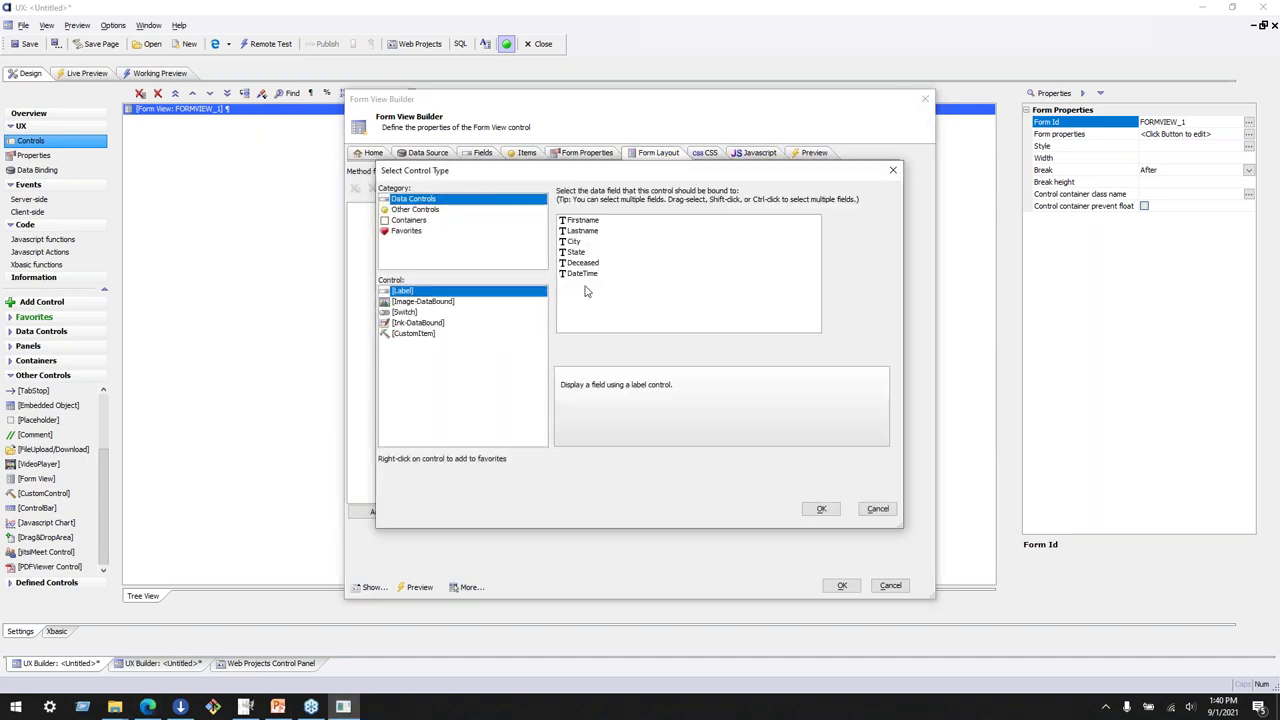
{"action": "left_click", "coordinate": [407, 313]}
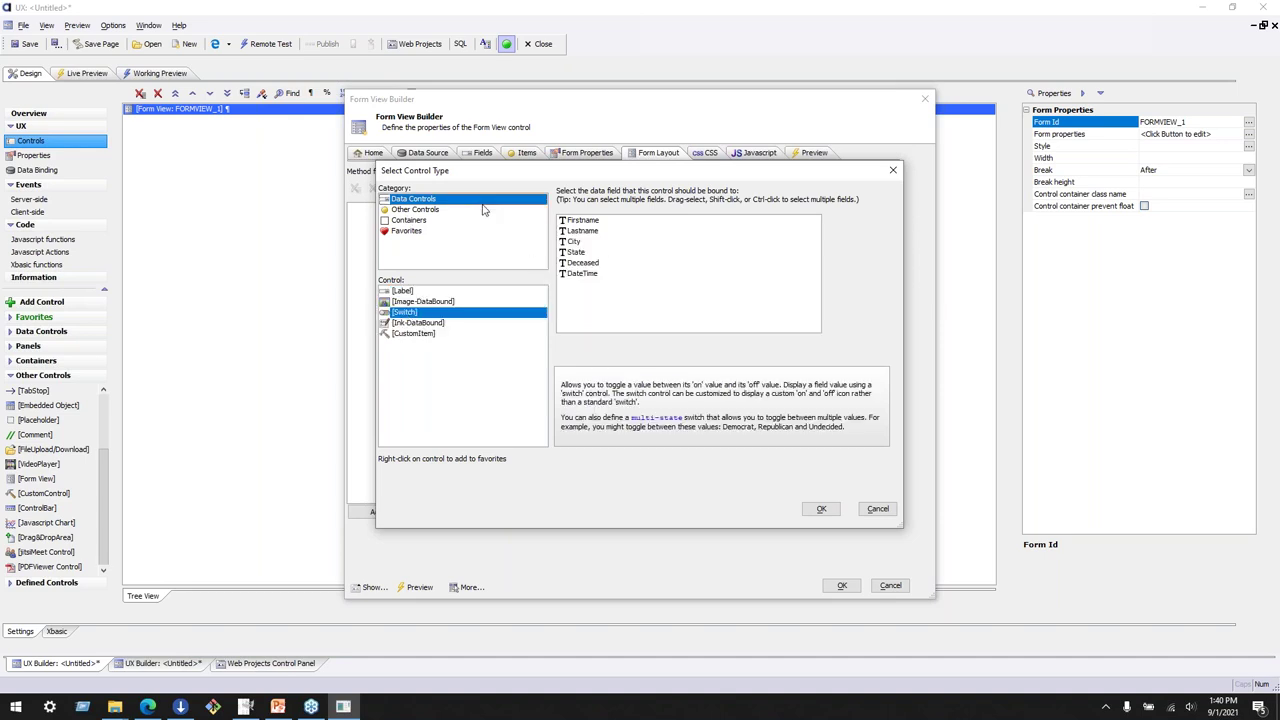
{"action": "left_click", "coordinate": [403, 291]}
{"action": "left_click_drag", "start_coordinate": [583, 220], "coordinate": [598, 254]}
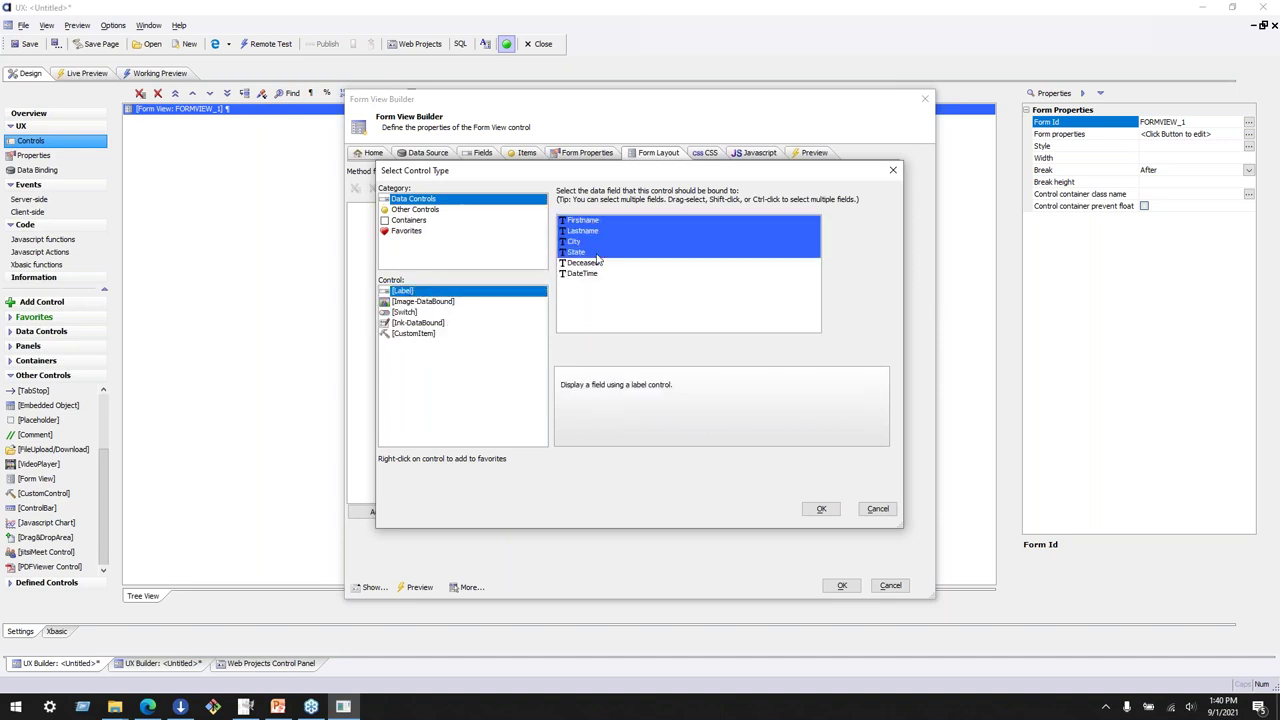
{"action": "left_click", "coordinate": [821, 509]}
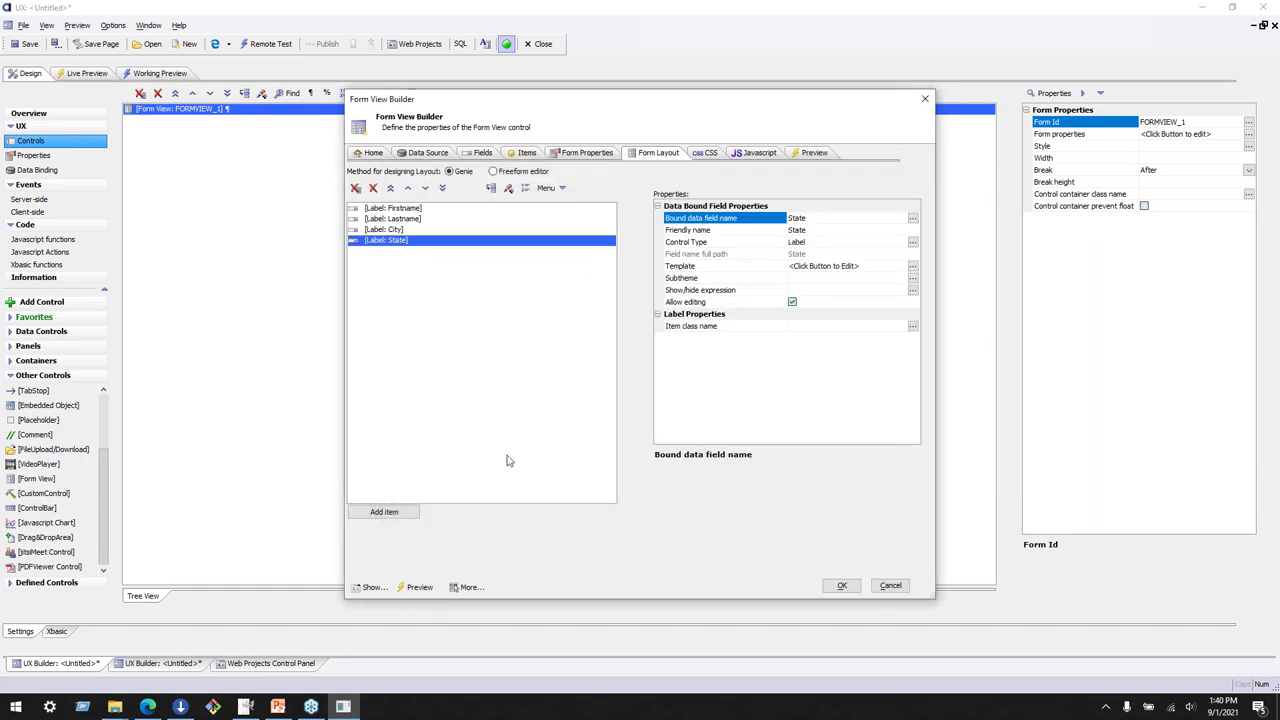
Add a Switch control bound to the Deceased field to the form layout
{"action": "left_click", "coordinate": [382, 513]}
{"action": "left_click", "coordinate": [405, 312]}
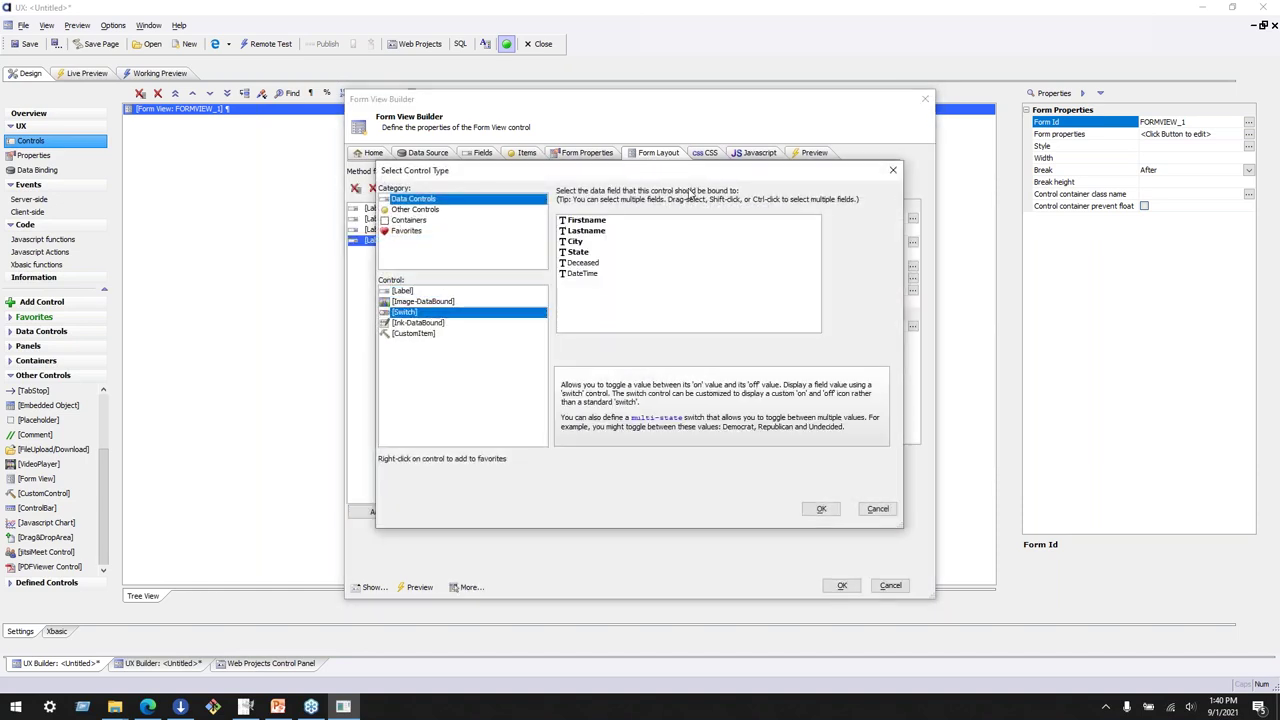
{"action": "left_click", "coordinate": [583, 263]}
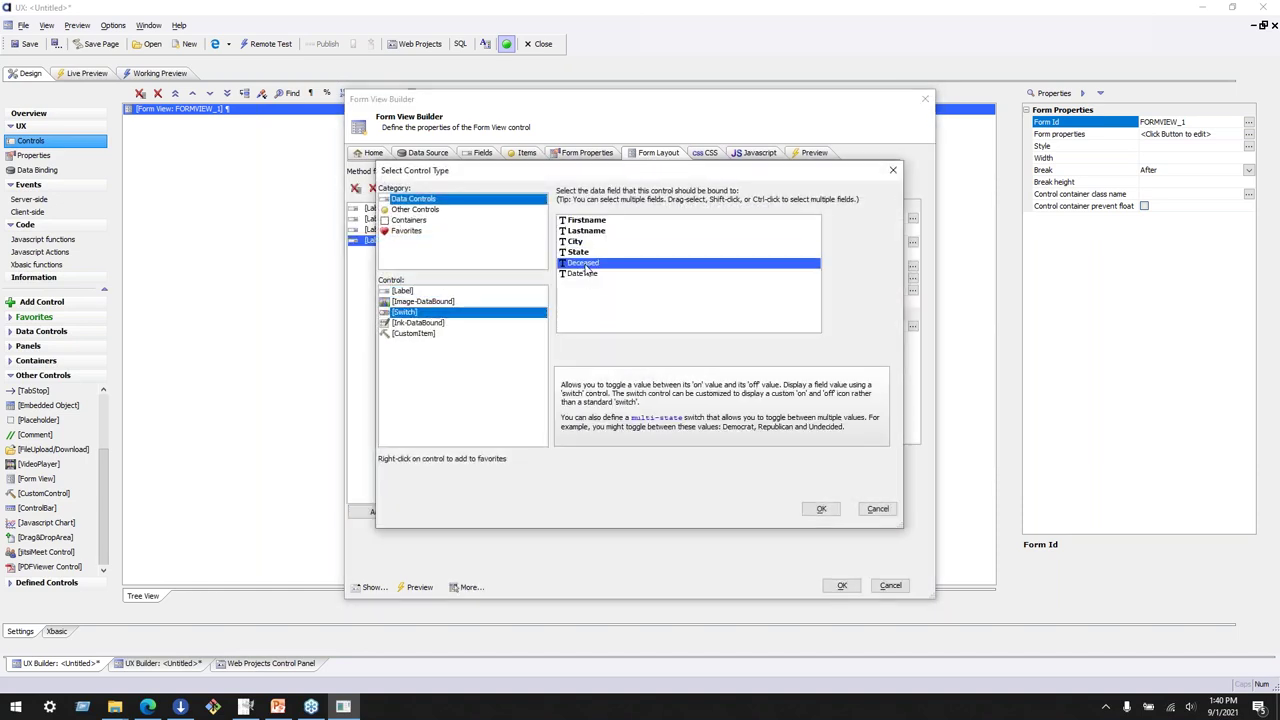
{"action": "left_click", "coordinate": [821, 509]}
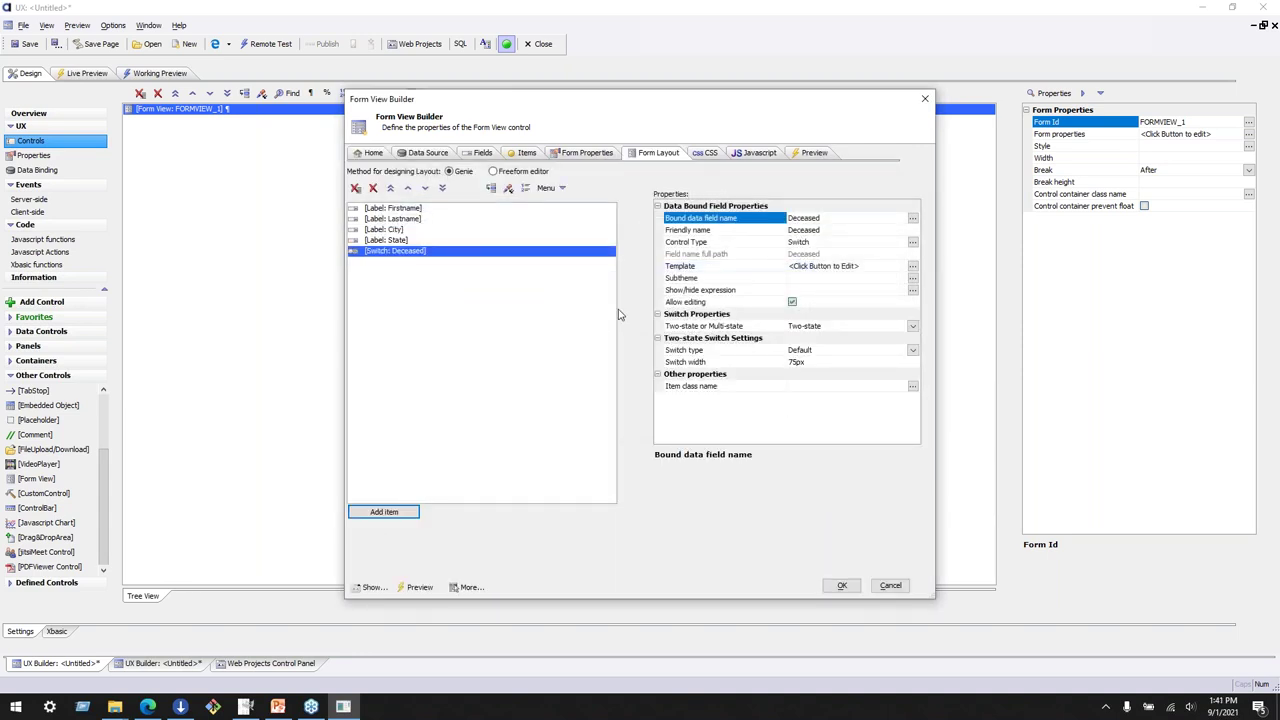
Examine the Deceased switch's two-state or multi-state options and its allow editing, template, subtheme and show/hide properties
{"action": "left_click", "coordinate": [860, 328]}
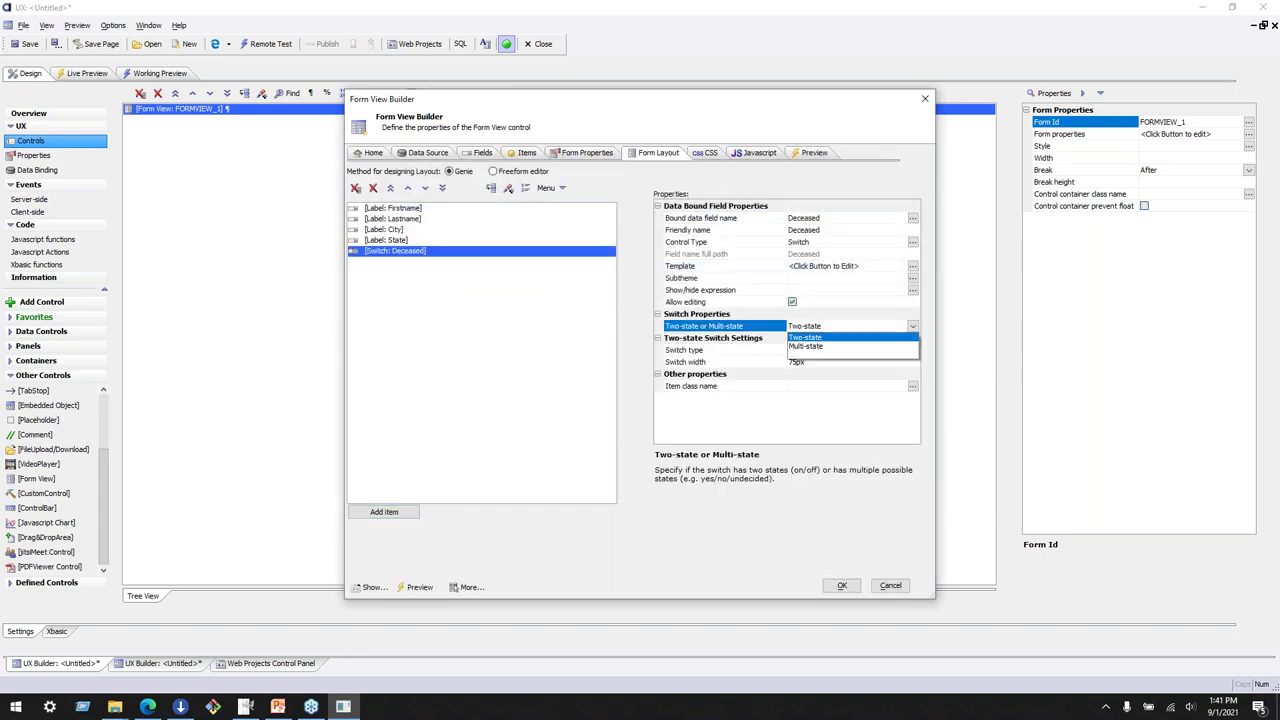
{"action": "left_click", "coordinate": [748, 340]}
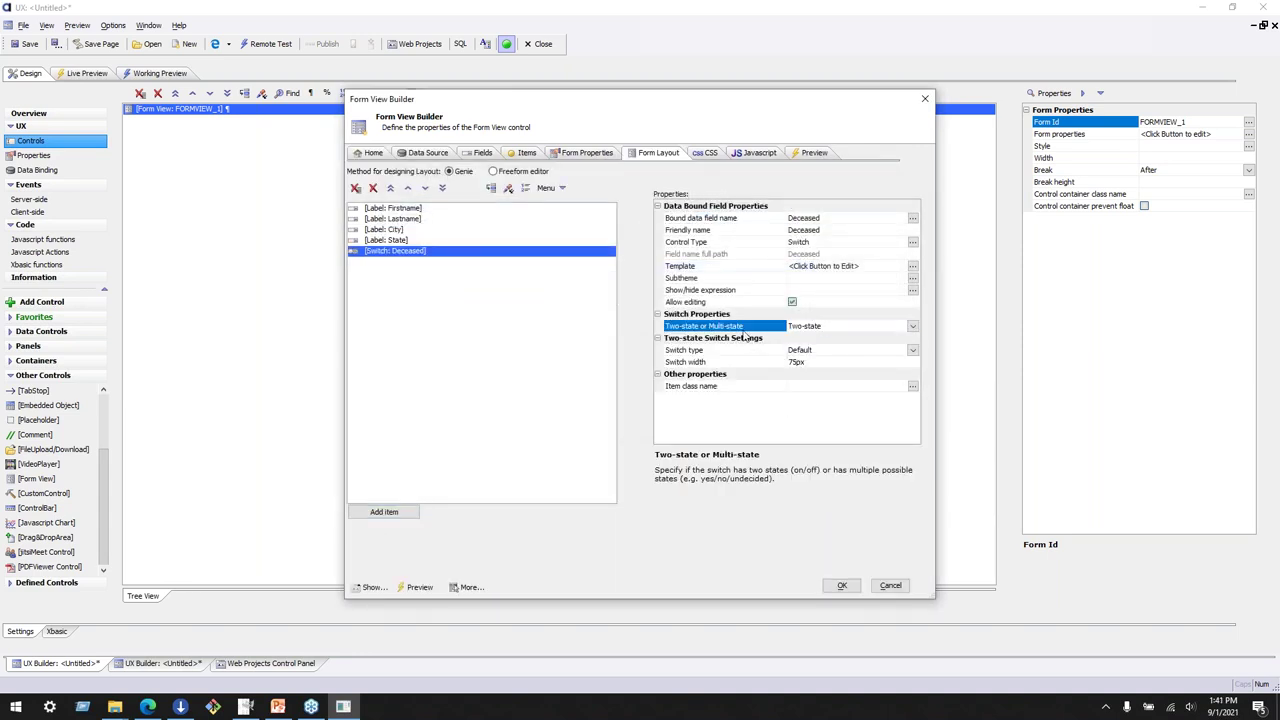
{"action": "left_click", "coordinate": [690, 303]}
{"action": "left_click", "coordinate": [697, 266]}
{"action": "left_click", "coordinate": [692, 279]}
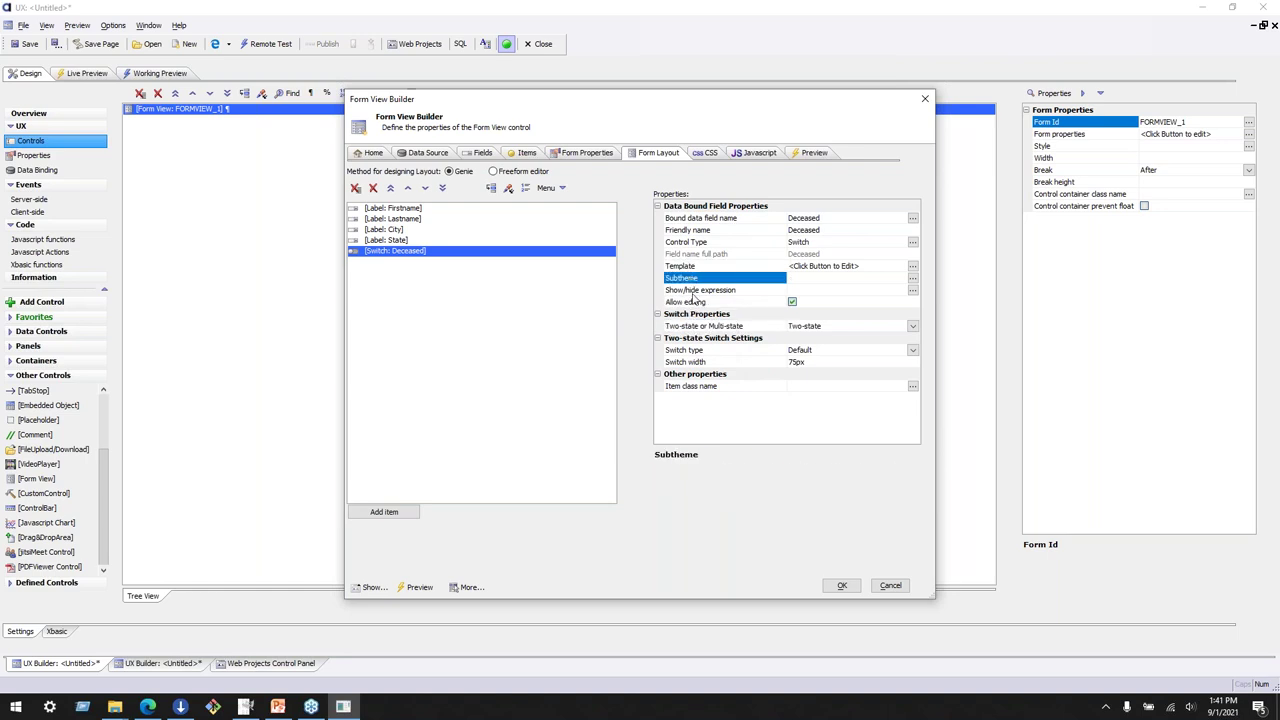
{"action": "left_click", "coordinate": [692, 291]}
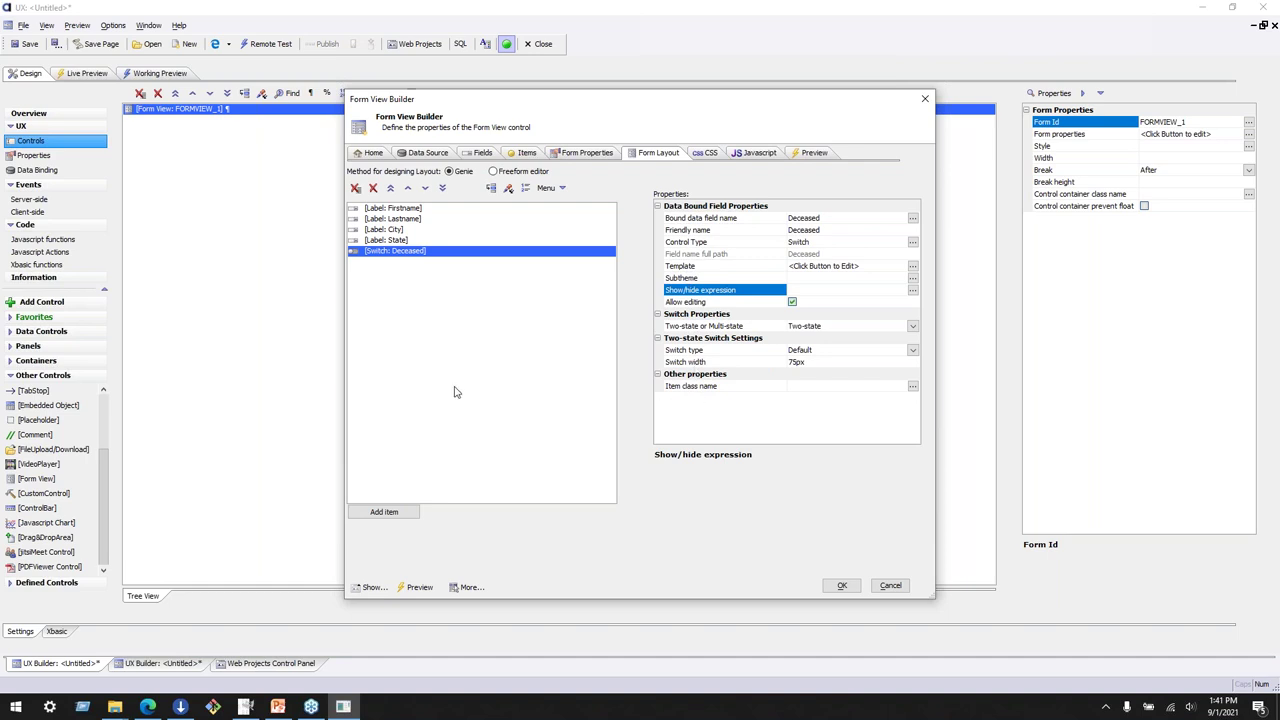
Add a Label control bound to the DateTime field to the form layout
{"action": "left_click", "coordinate": [384, 511]}
{"action": "left_click", "coordinate": [585, 274]}
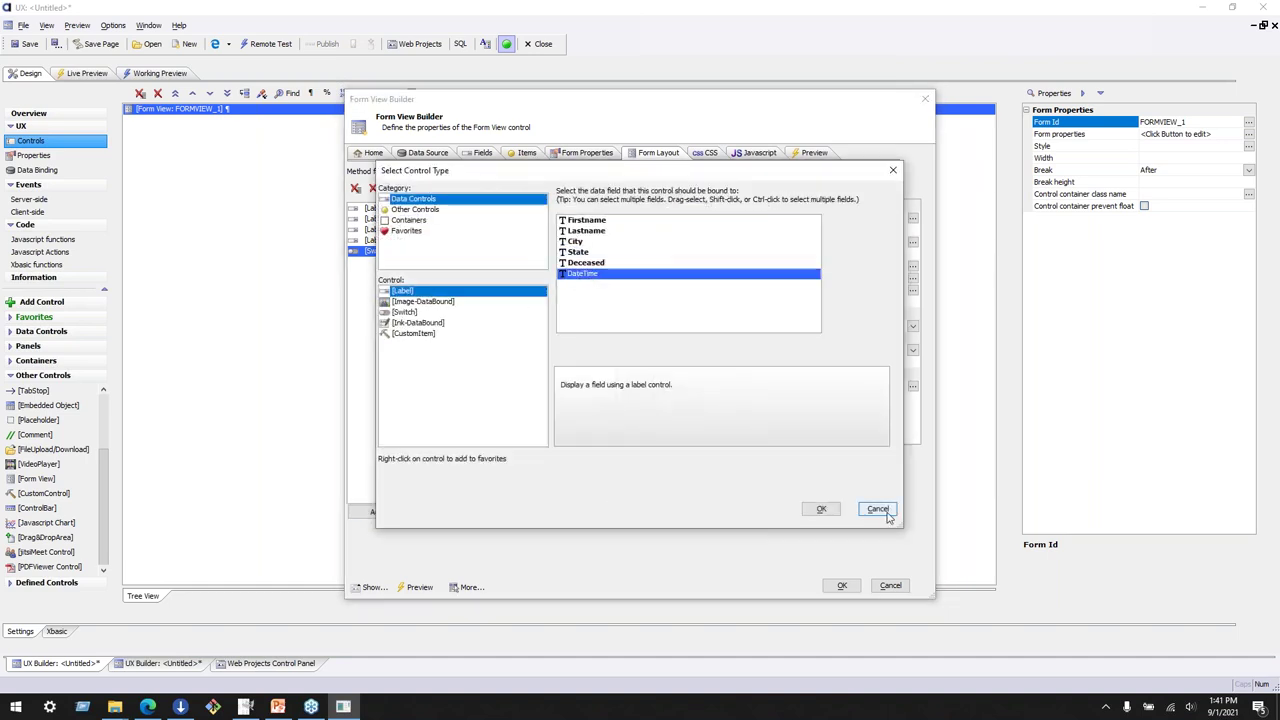
{"action": "left_click", "coordinate": [821, 509]}
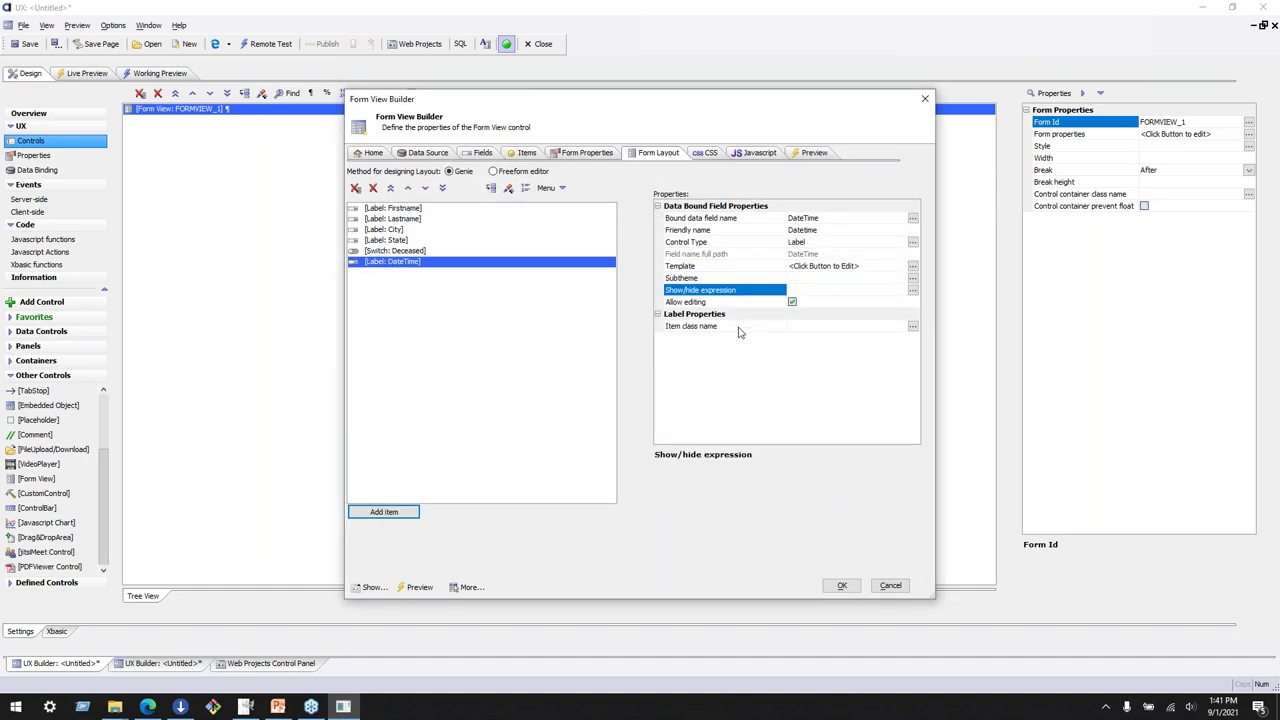
Examine the DateTime label's available control types and its bound field properties, and compare them with the Deceased switch's properties
{"action": "left_click", "coordinate": [754, 246]}
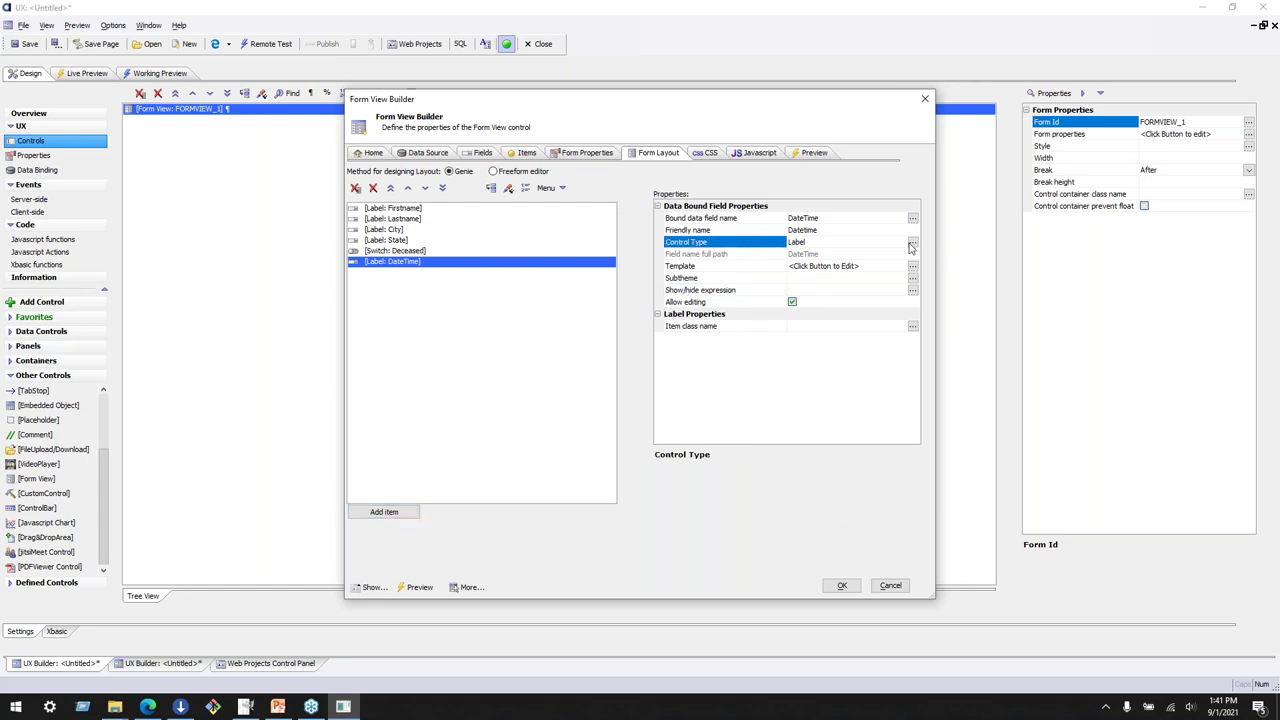
{"action": "left_click", "coordinate": [912, 242]}
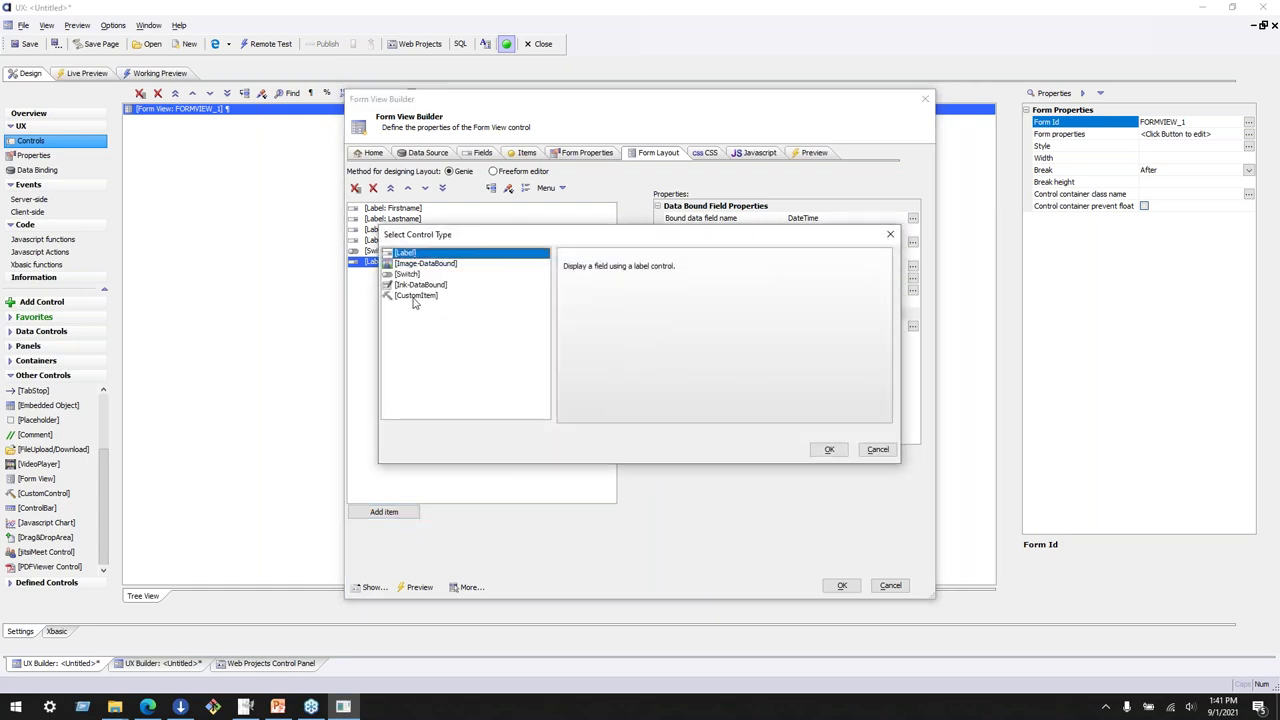
{"action": "left_click", "coordinate": [829, 449]}
{"action": "left_click", "coordinate": [742, 267]}
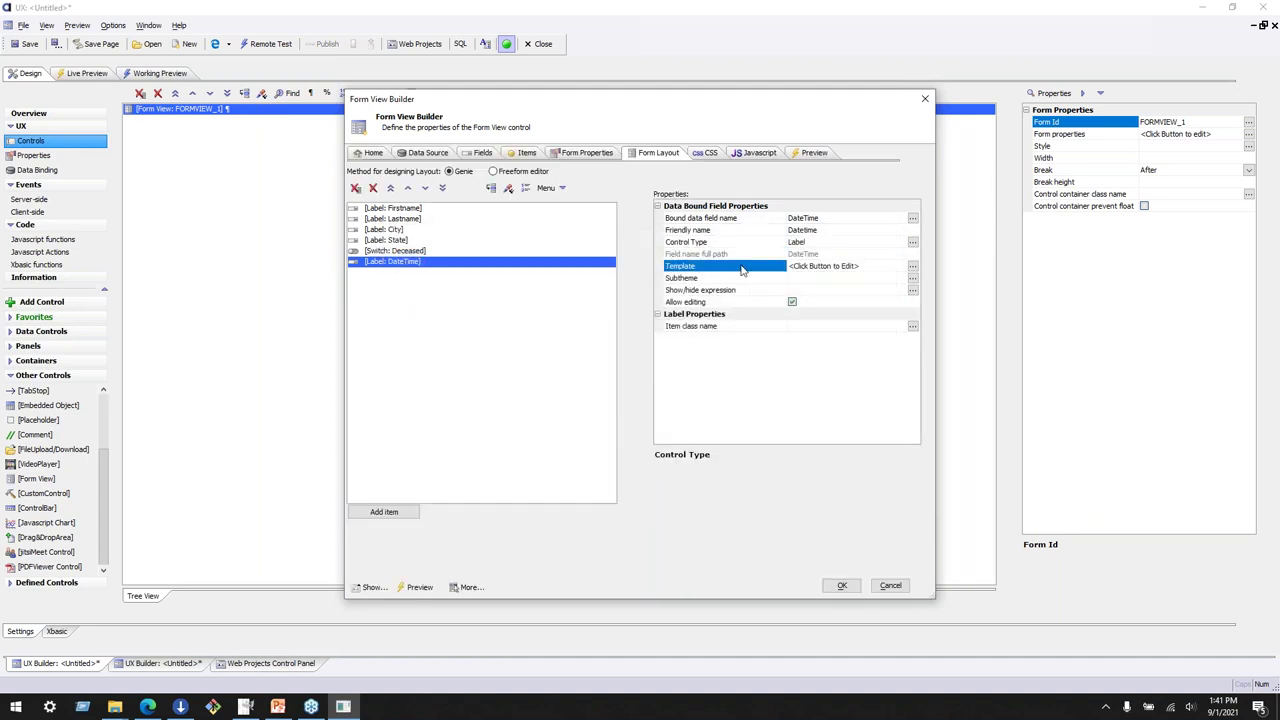
{"action": "left_click", "coordinate": [739, 326]}
{"action": "left_click", "coordinate": [729, 290]}
{"action": "left_click", "coordinate": [727, 303]}
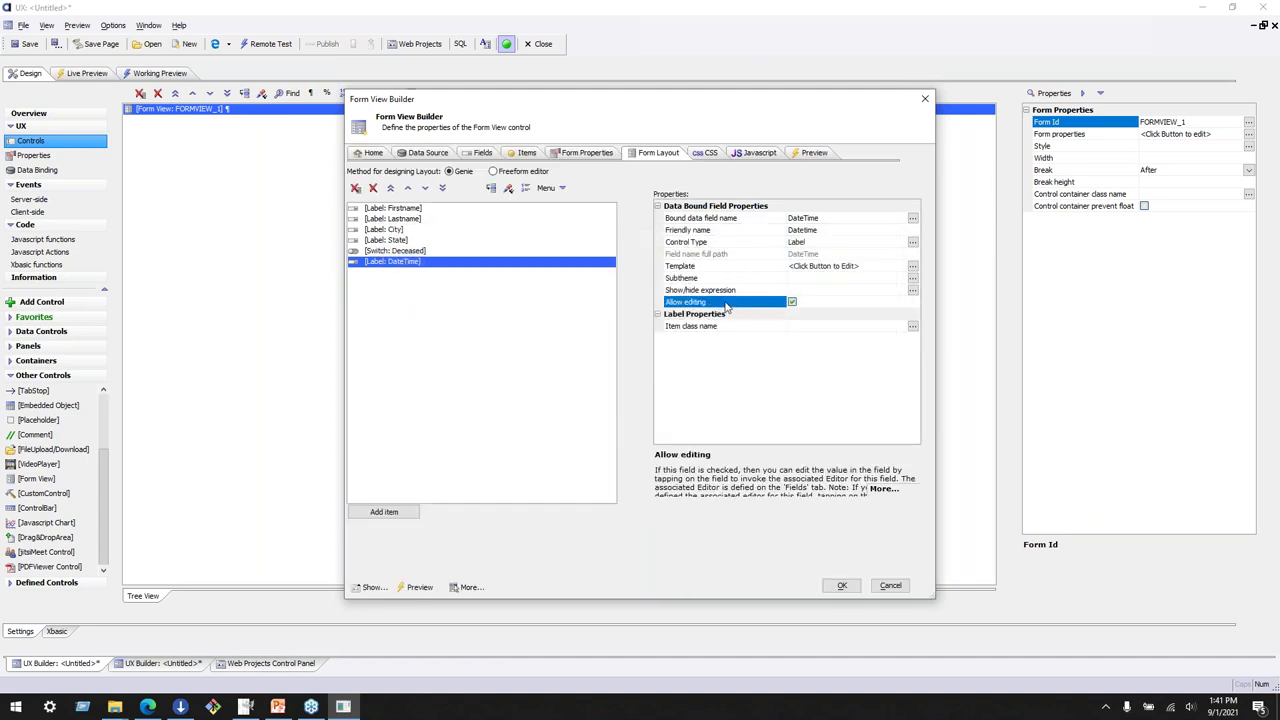
{"action": "left_click", "coordinate": [737, 234]}
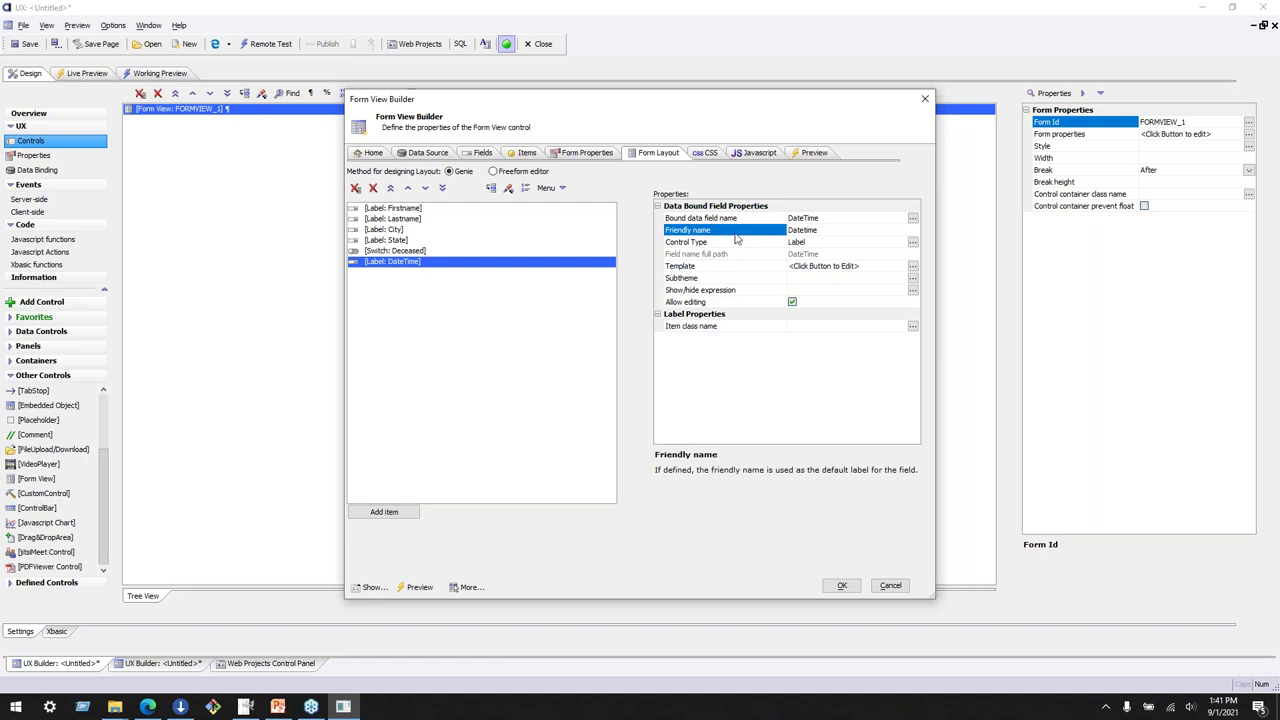
{"action": "left_click", "coordinate": [462, 251]}
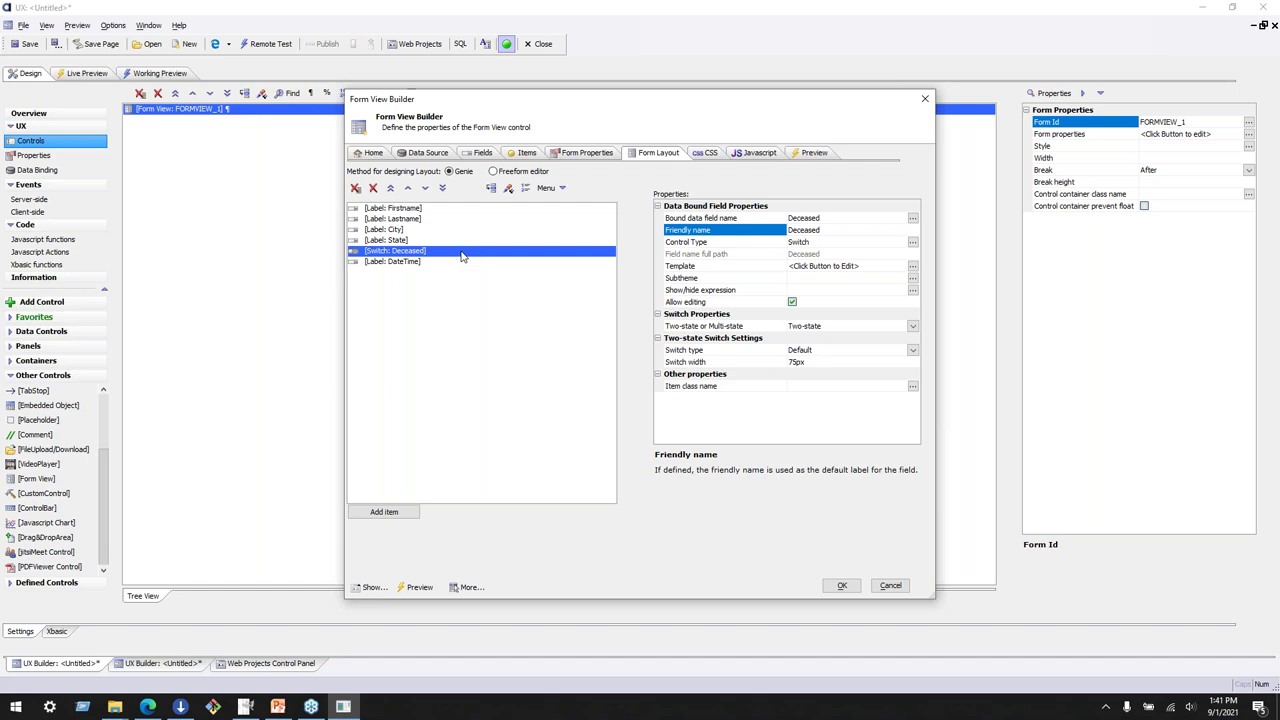
{"action": "left_click", "coordinate": [688, 218]}
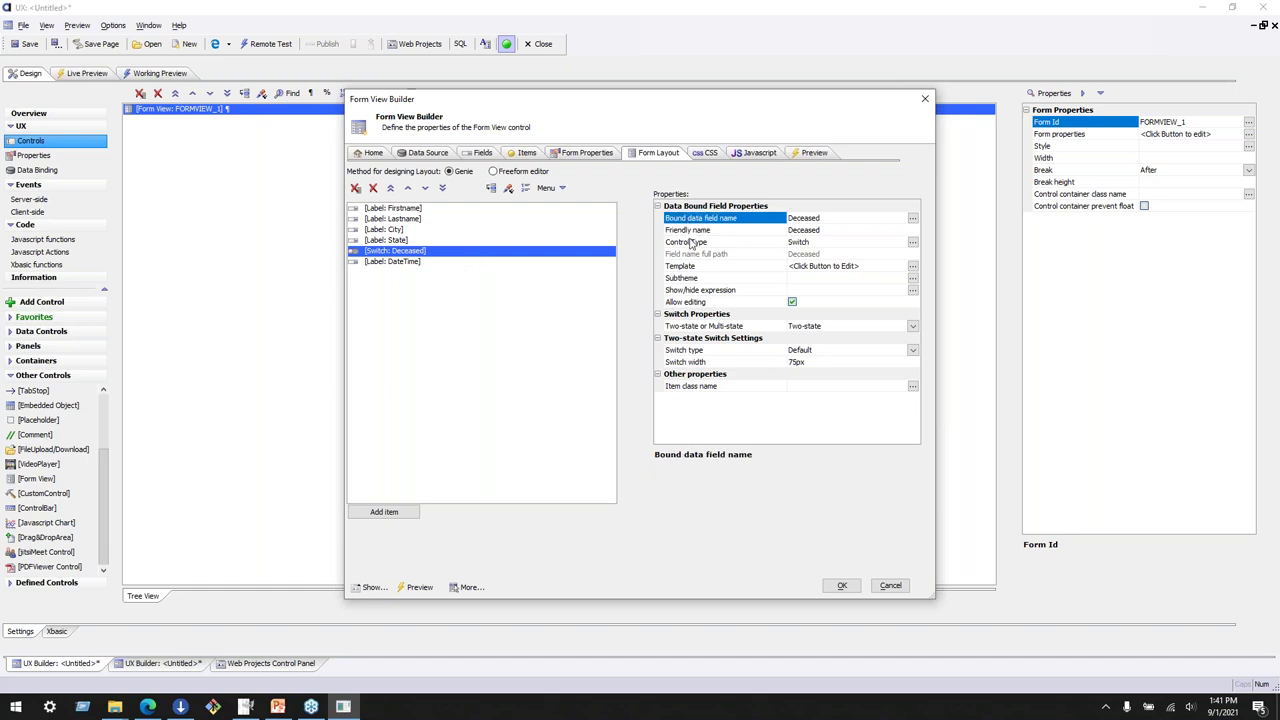
Save the Form View settings, run a full live preview and read the message shown in the Deceased field
{"action": "left_click", "coordinate": [842, 585]}
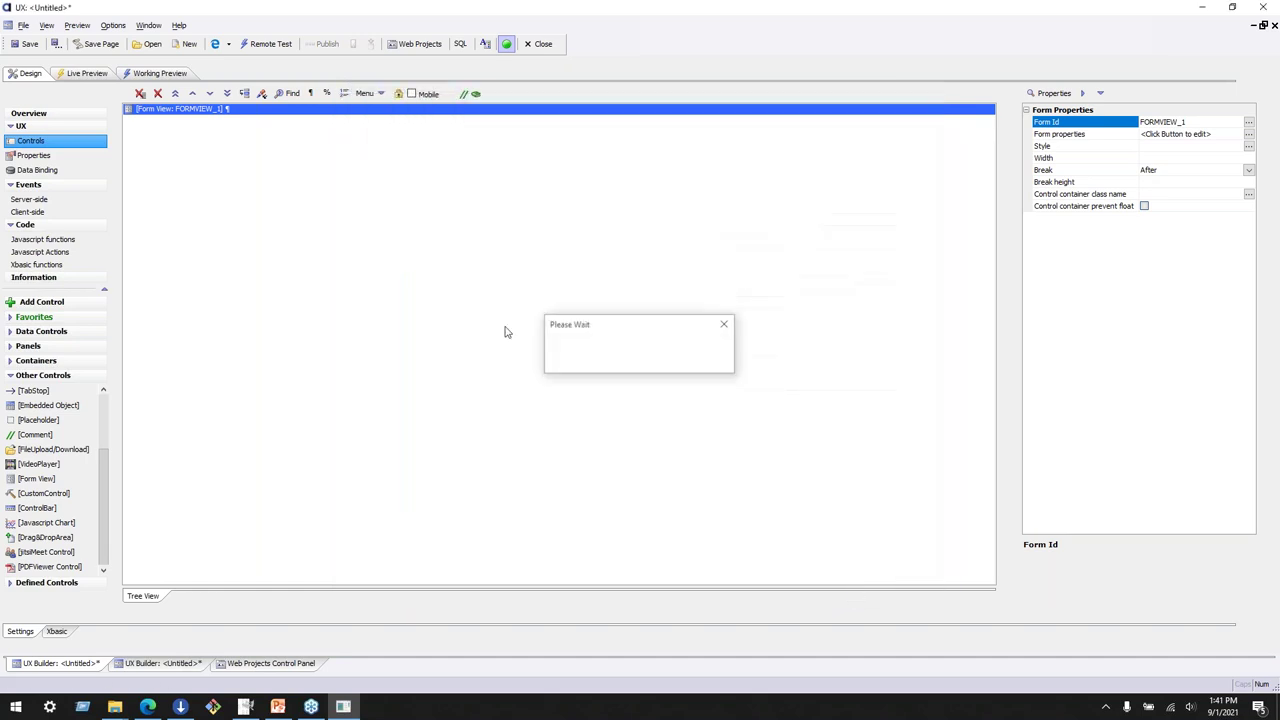
{"action": "left_click", "coordinate": [87, 73]}
{"action": "left_click", "coordinate": [296, 110]}
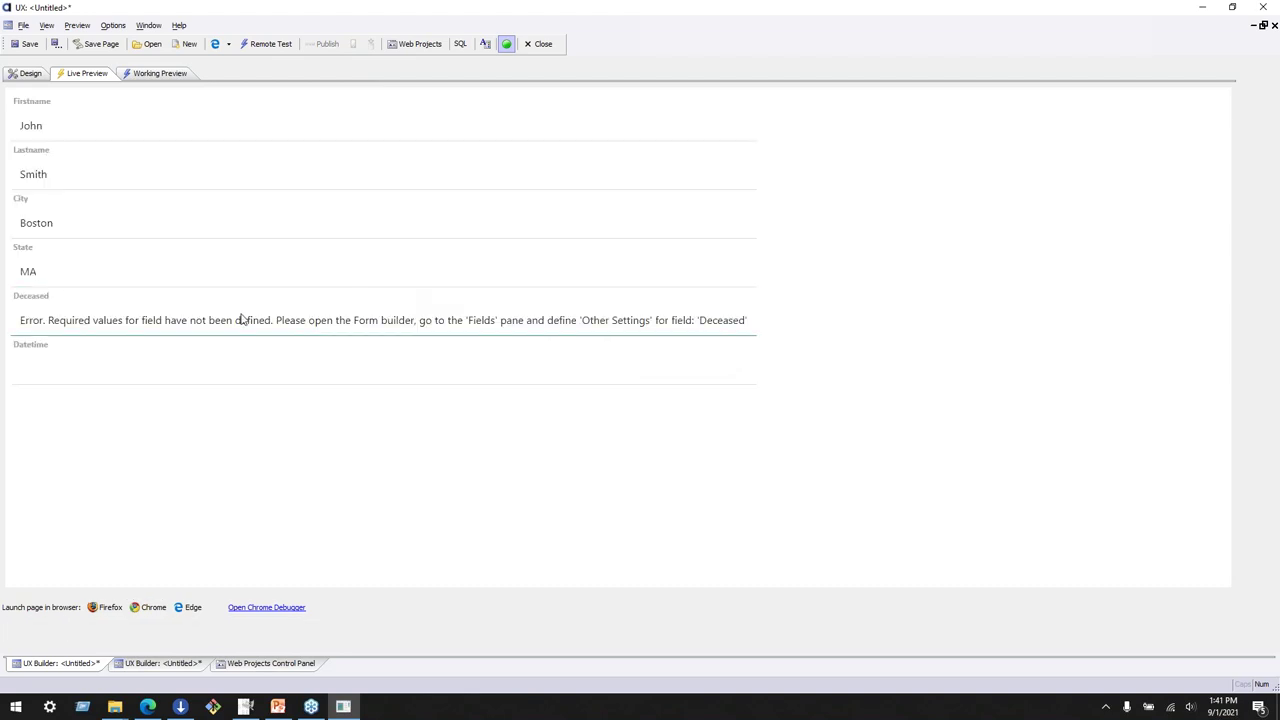
{"action": "left_click_drag", "start_coordinate": [20, 322], "coordinate": [741, 322]}
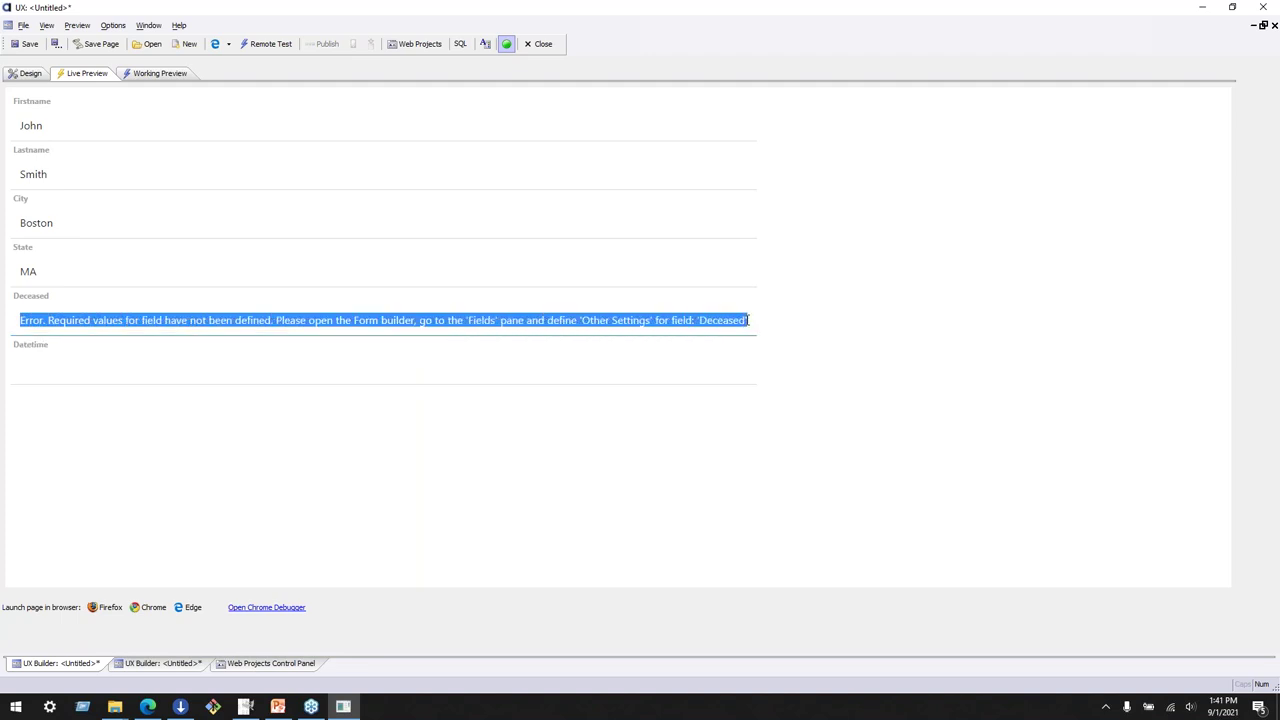
{"action": "left_click", "coordinate": [748, 321]}
{"action": "triple_click", "coordinate": [455, 322]}
{"action": "left_click", "coordinate": [591, 322]}
{"action": "left_click_drag", "start_coordinate": [591, 322], "coordinate": [655, 322]}
{"action": "left_click", "coordinate": [697, 320]}
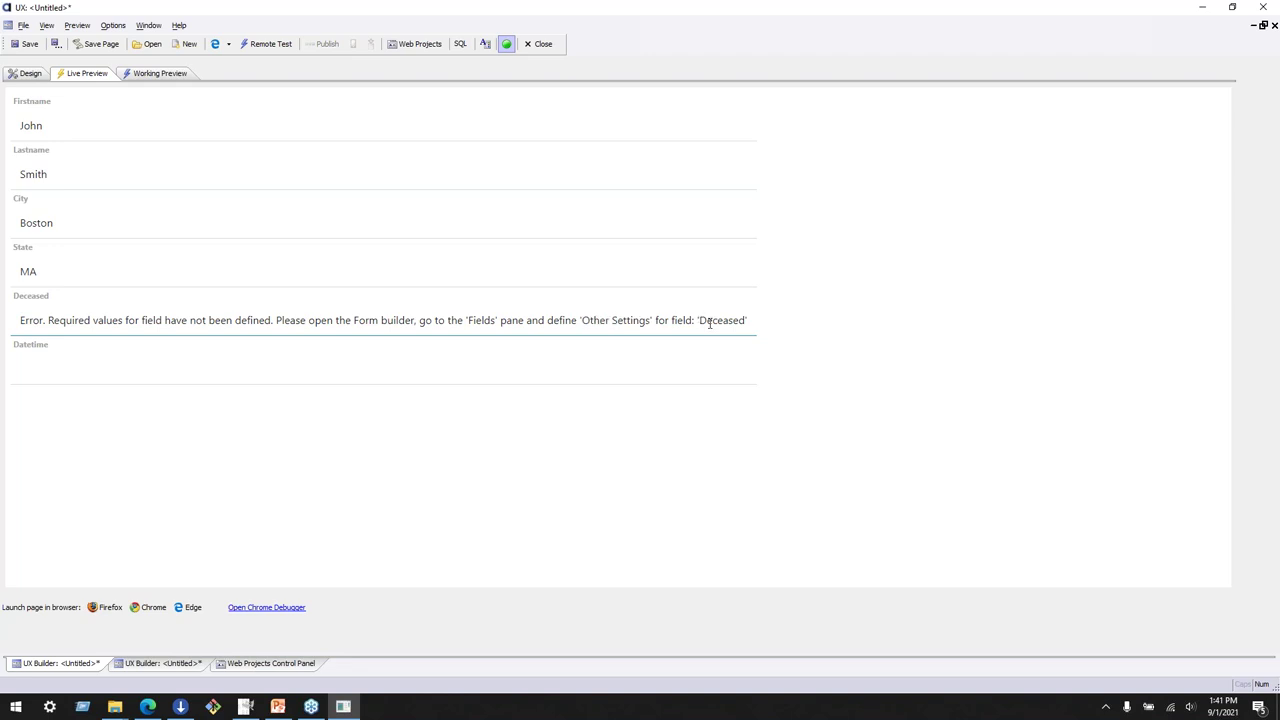
Enable on/off values in the Deceased field's other settings and set its data type to Logical
{"action": "left_click", "coordinate": [28, 74]}
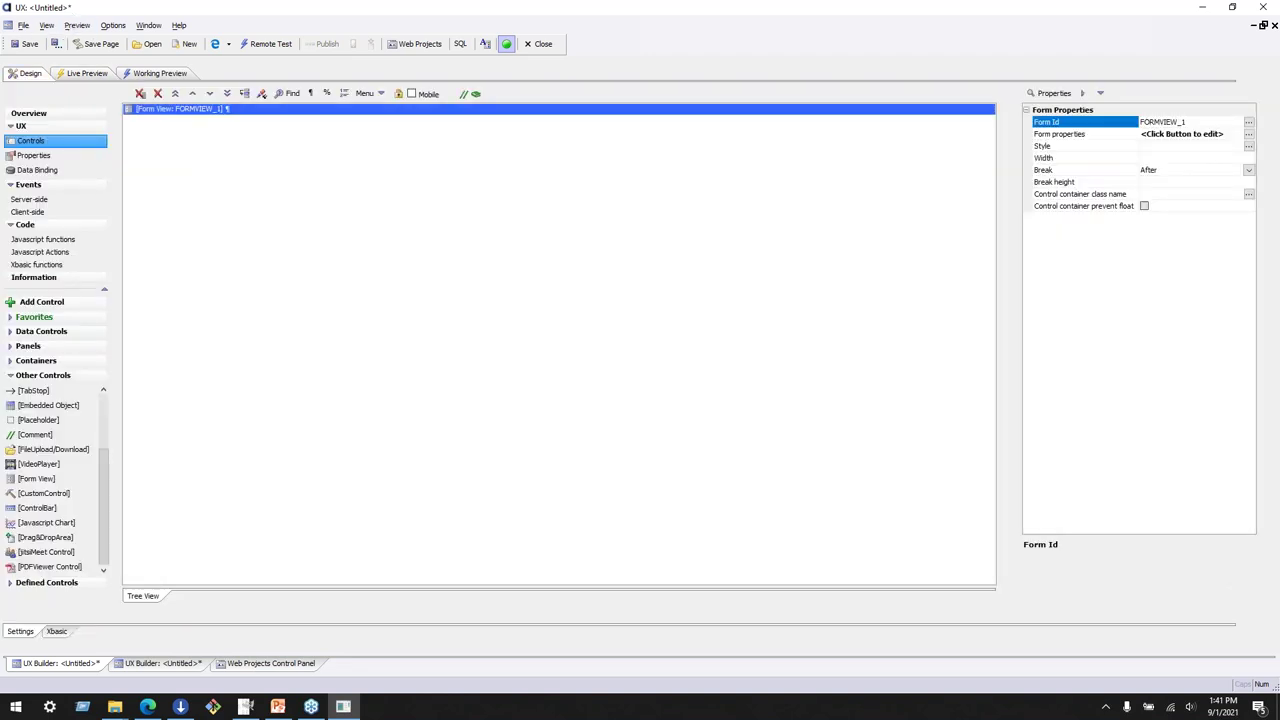
{"action": "double_click", "coordinate": [212, 110]}
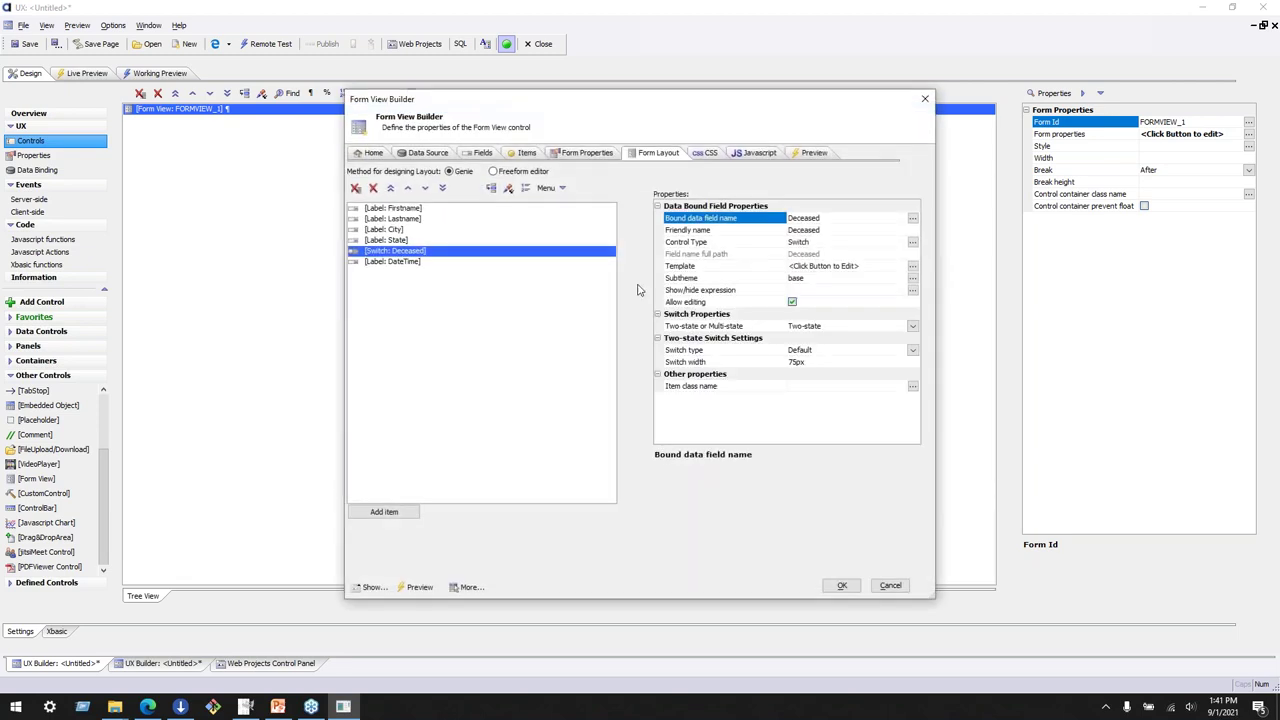
{"action": "left_click", "coordinate": [481, 153]}
{"action": "left_click", "coordinate": [398, 222]}
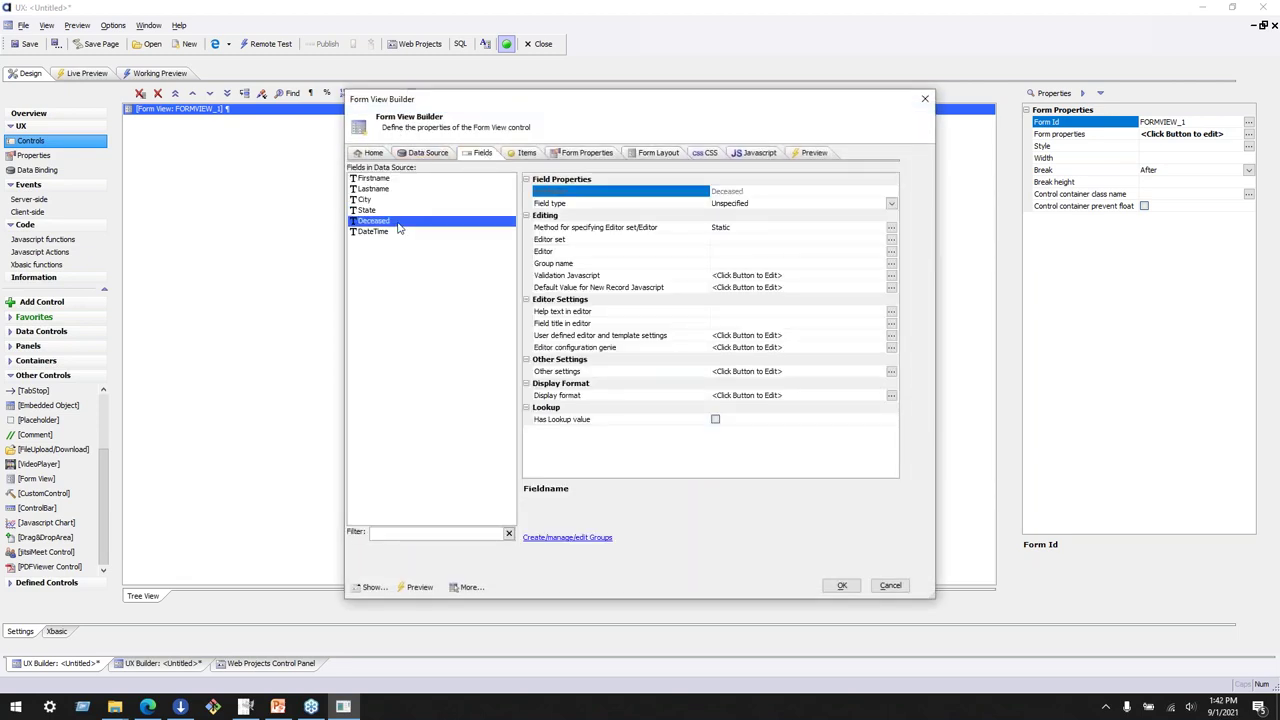
{"action": "left_click", "coordinate": [558, 374]}
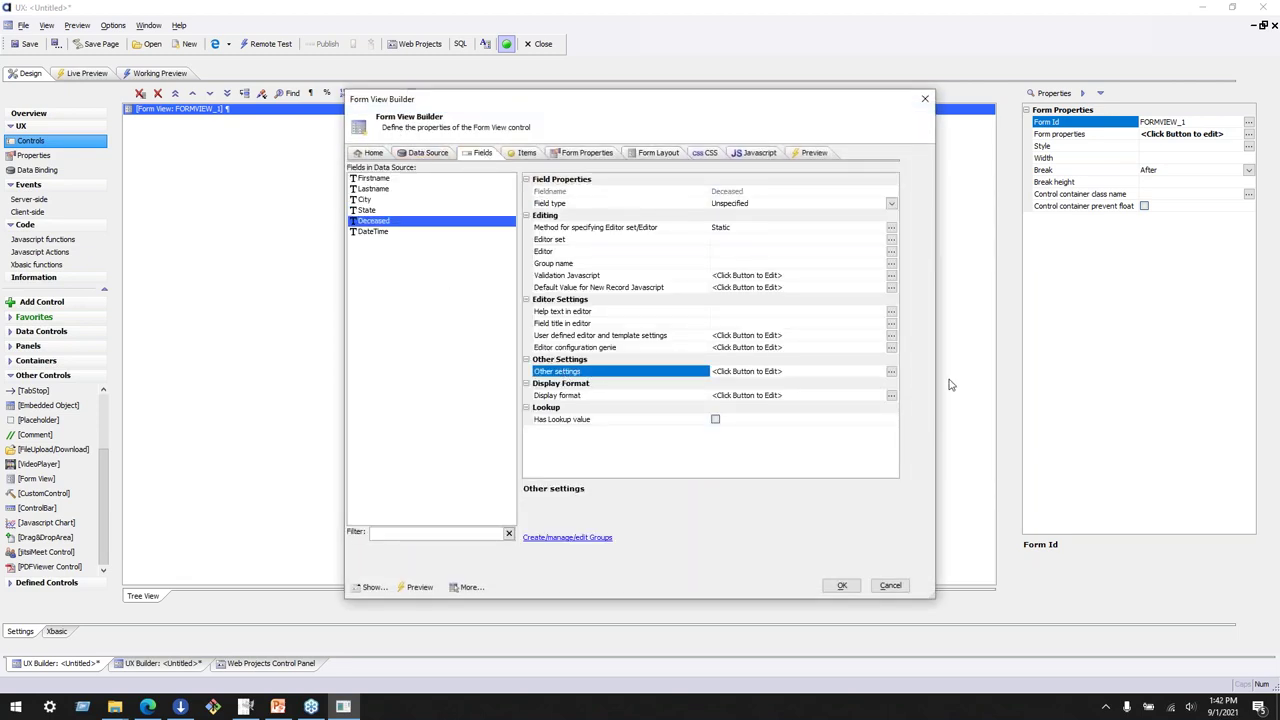
{"action": "left_click", "coordinate": [892, 372]}
{"action": "left_click", "coordinate": [643, 365]}
{"action": "left_click", "coordinate": [886, 378]}
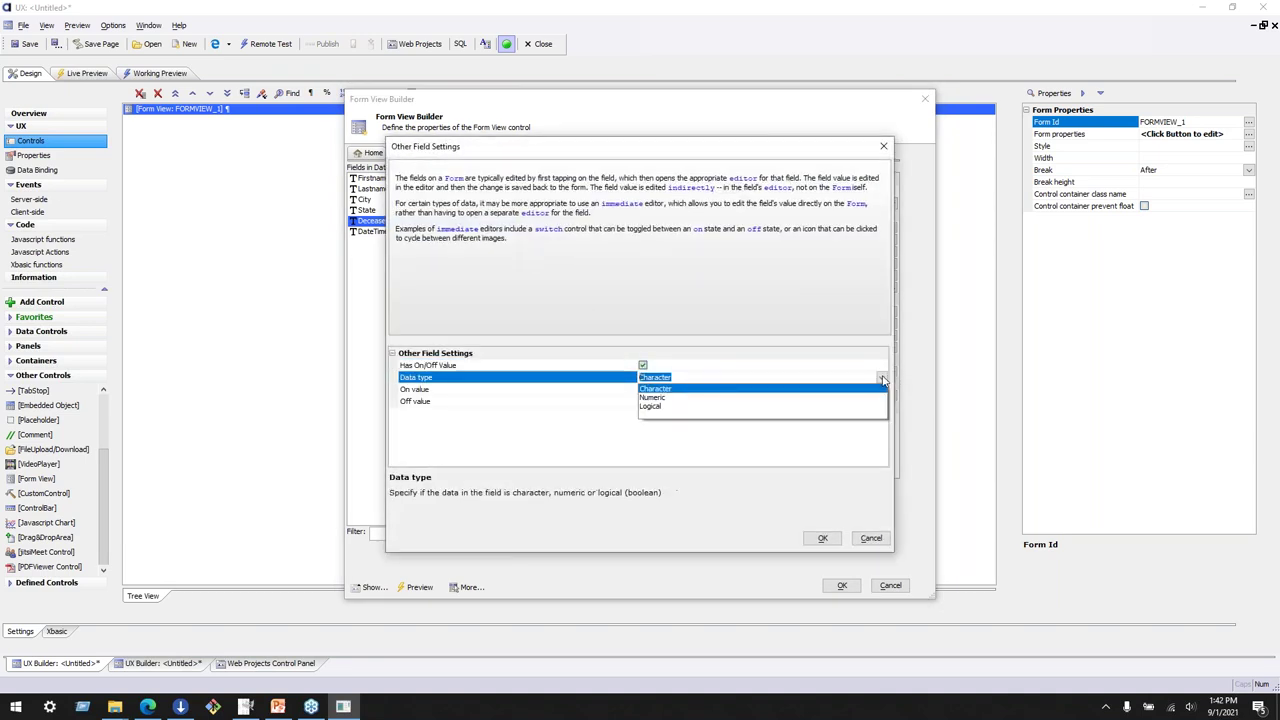
{"action": "left_click", "coordinate": [781, 407]}
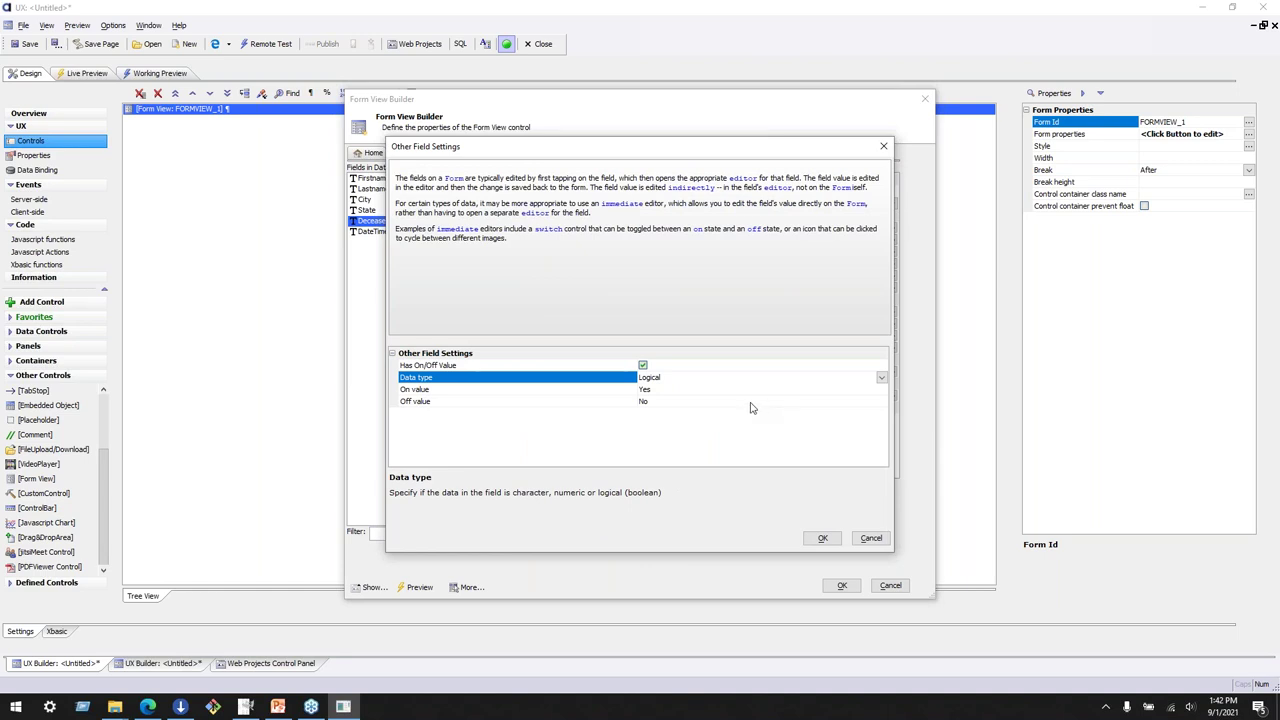
Set the Deceased field's on value to true and its off value to false, and apply the field settings
{"action": "left_click", "coordinate": [716, 394]}
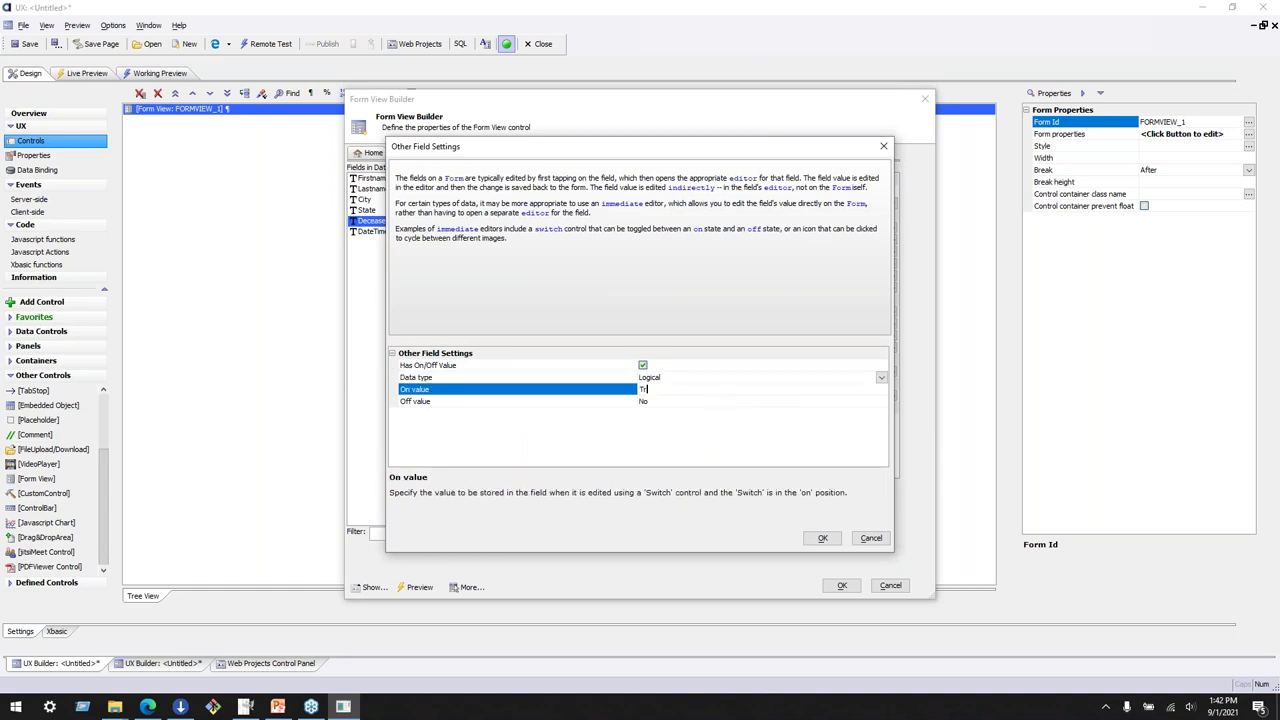
{"action": "key", "text": "Tab"}
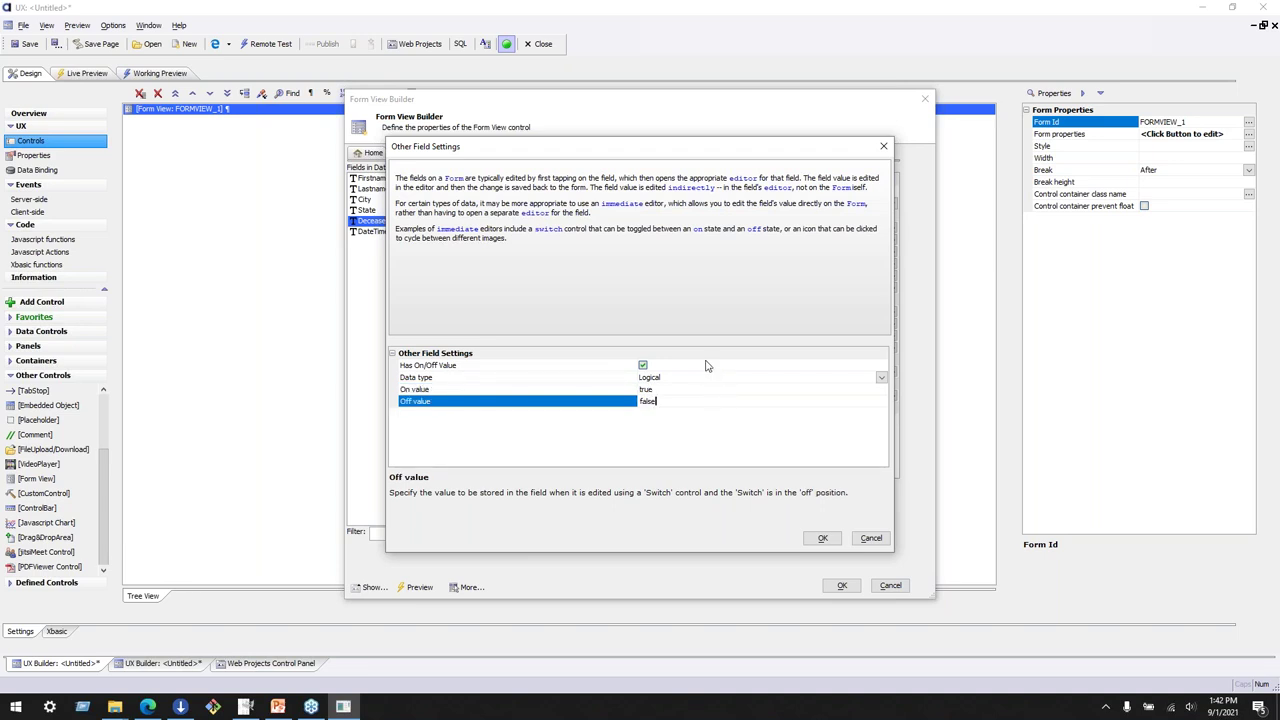
{"action": "left_click", "coordinate": [823, 539]}
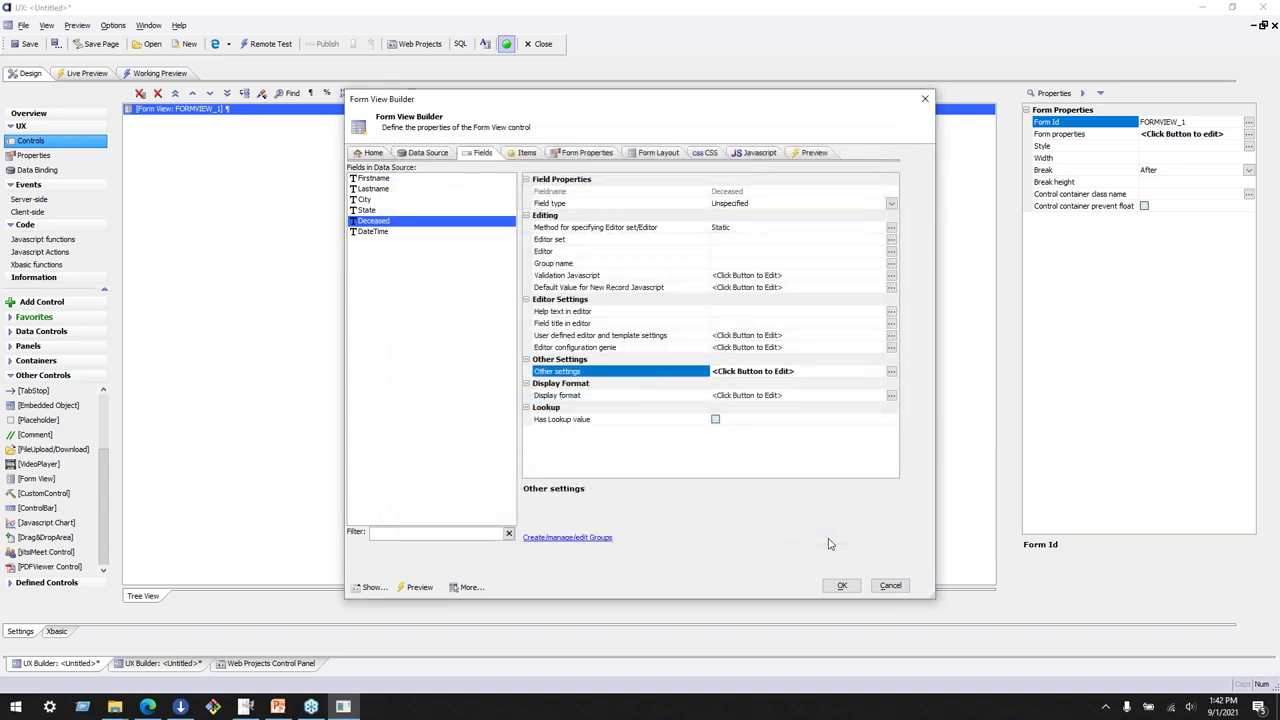
Save the Form View settings and run a full live preview to check the Deceased switch
{"action": "left_click", "coordinate": [842, 585]}
{"action": "left_click", "coordinate": [86, 73]}
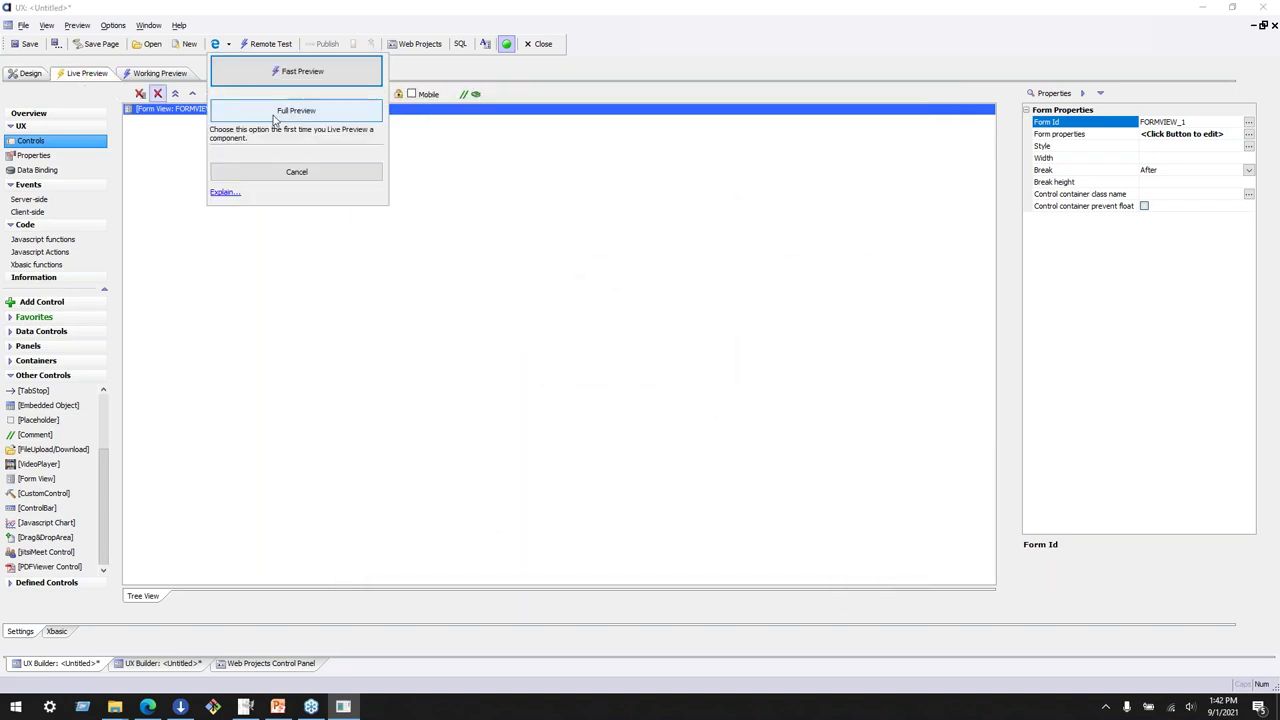
{"action": "left_click", "coordinate": [240, 114]}
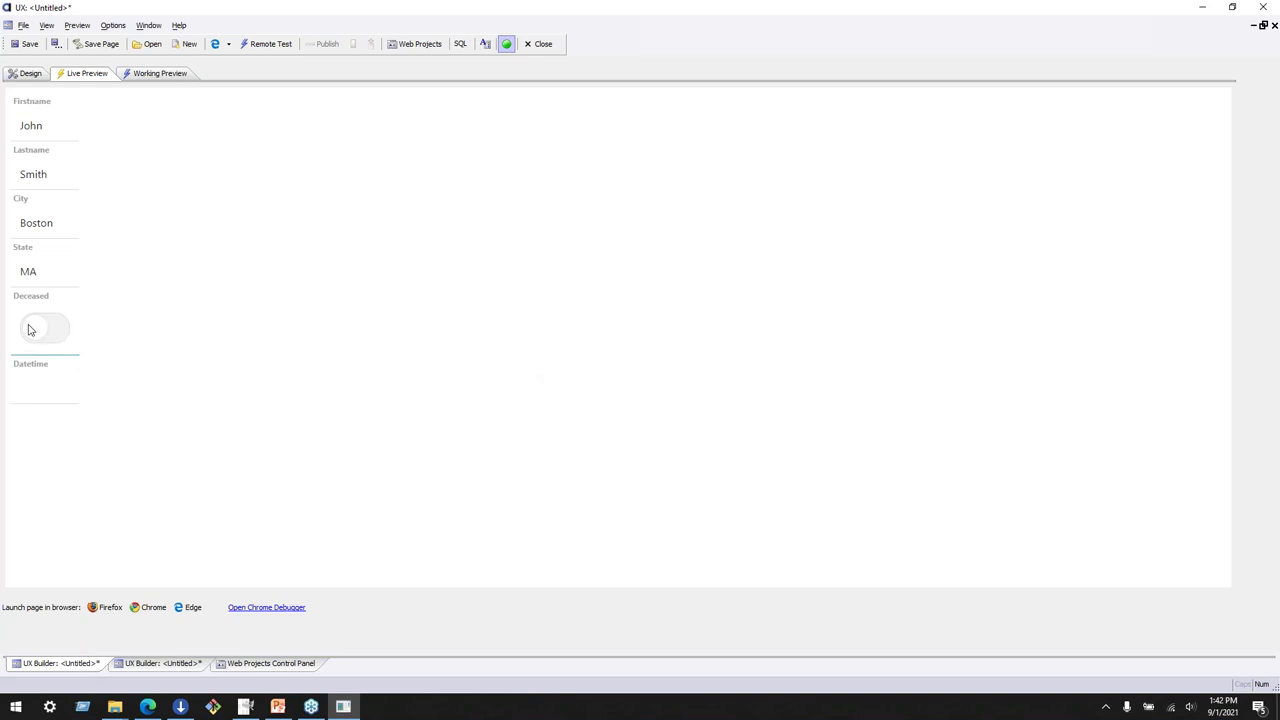
Reopen the Form View's layout and read the full help text for the Deceased switch's Allow editing property
{"action": "left_click", "coordinate": [30, 73]}
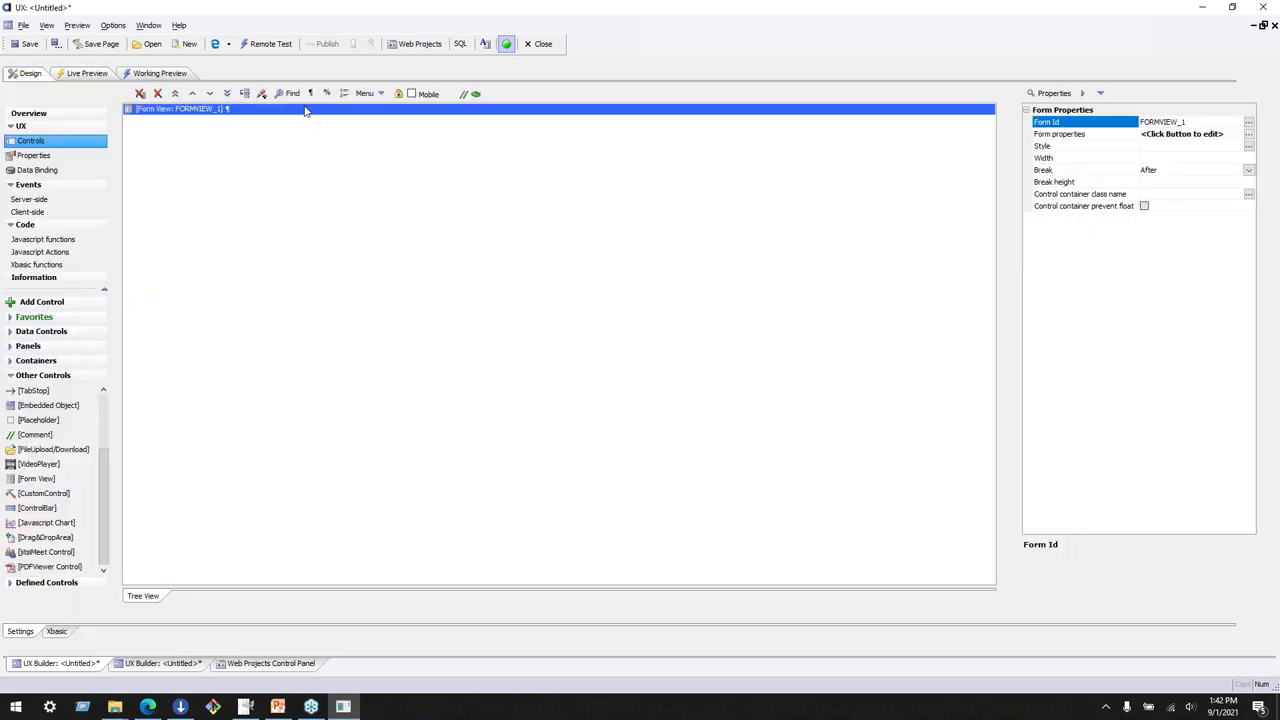
{"action": "double_click", "coordinate": [480, 256]}
{"action": "left_click", "coordinate": [657, 373]}
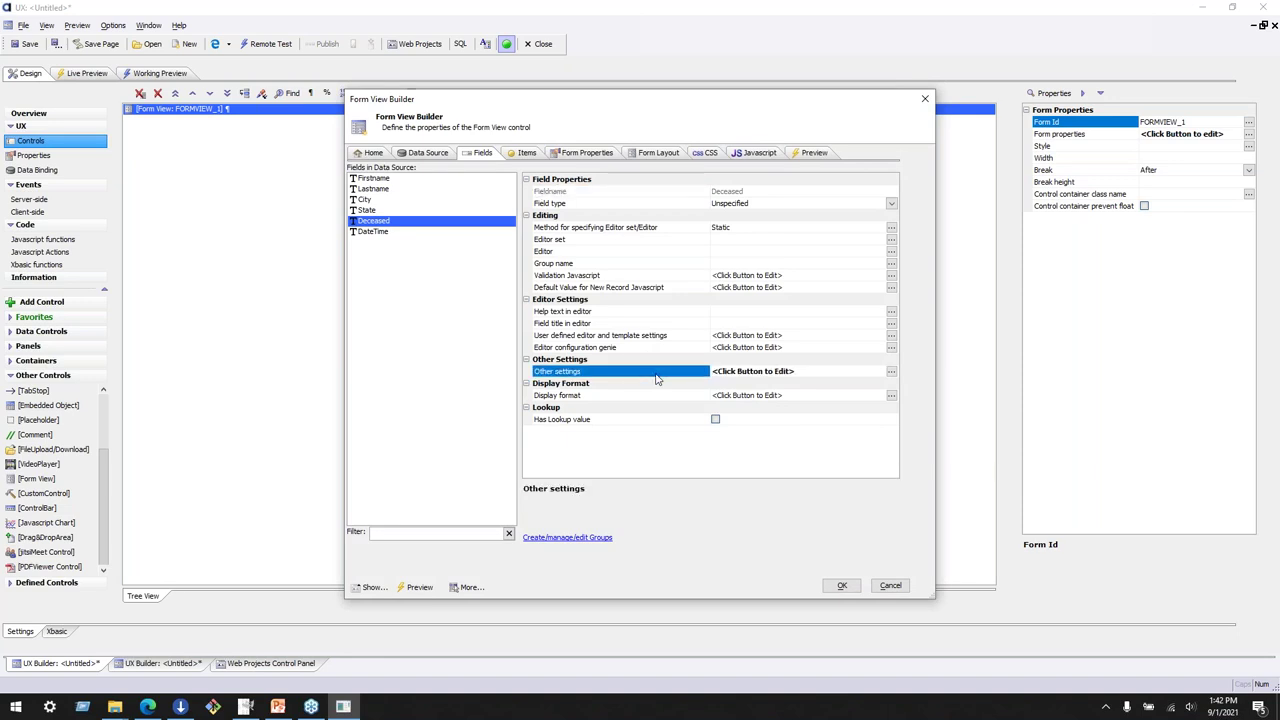
{"action": "left_click", "coordinate": [658, 152]}
{"action": "left_click", "coordinate": [745, 303]}
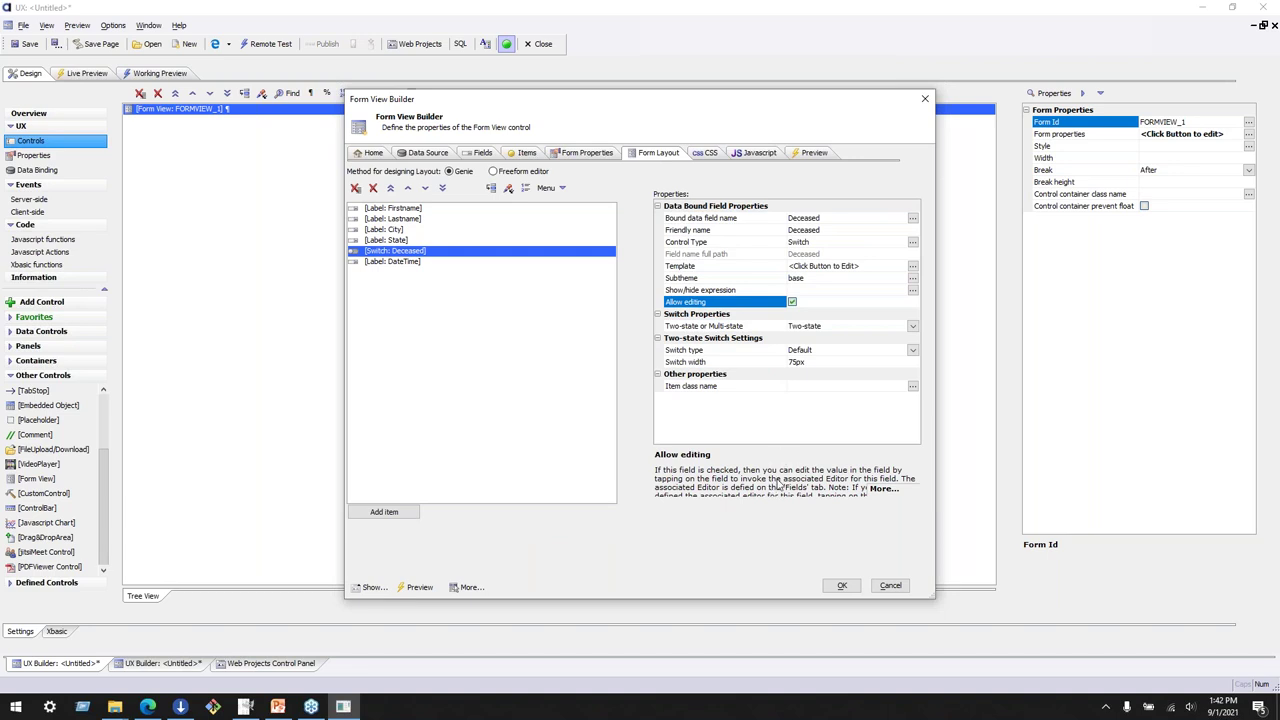
{"action": "left_click", "coordinate": [875, 490]}
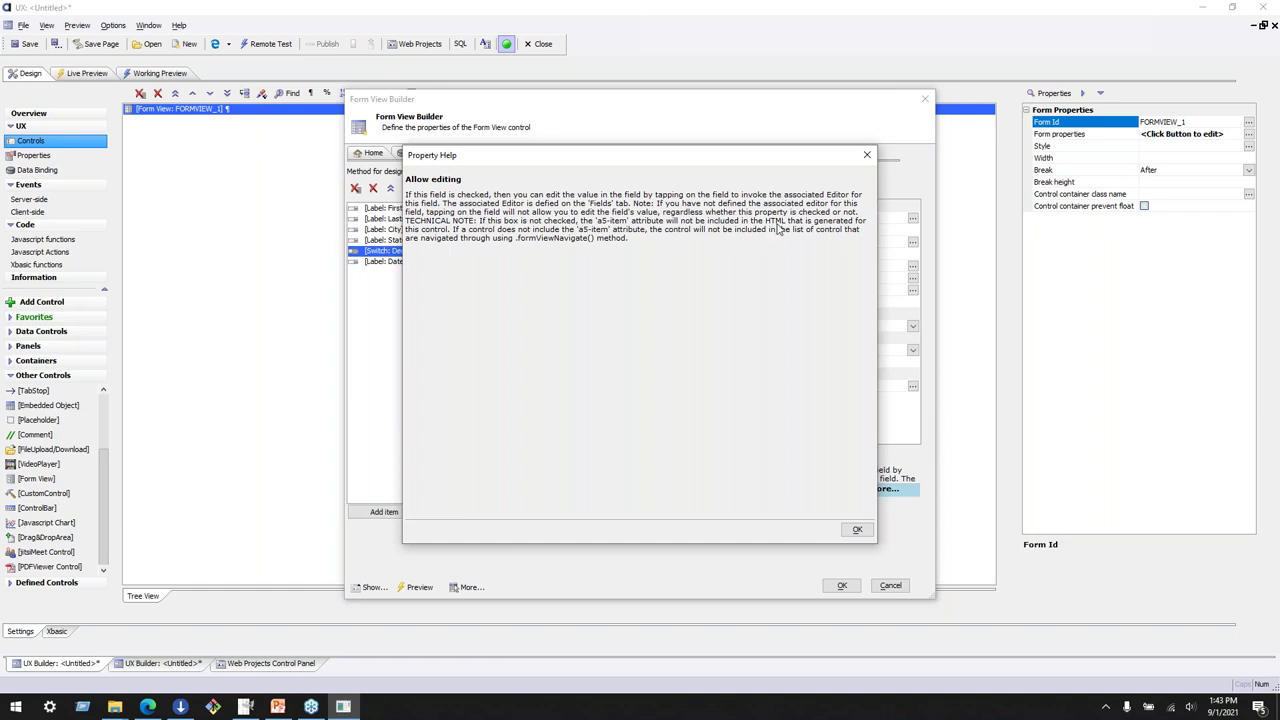
{"action": "left_click", "coordinate": [867, 155]}
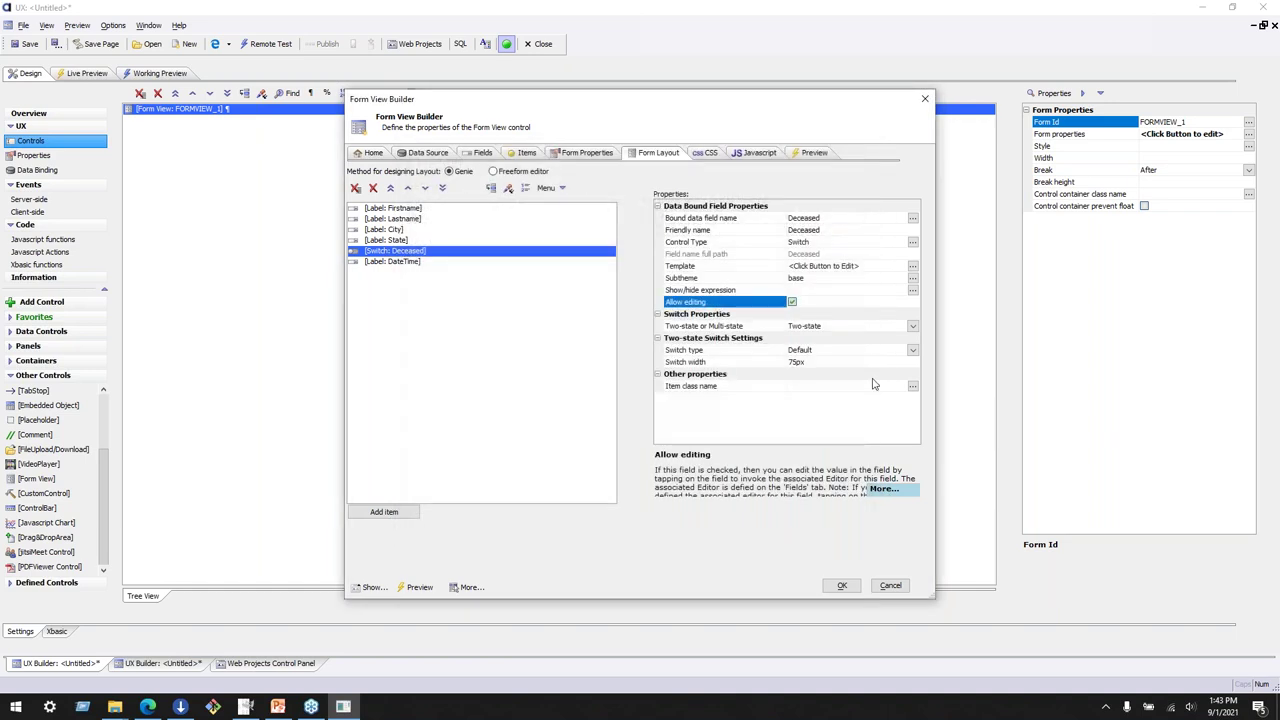
Examine the Deceased field's editor method, Editor set and Editor properties, and close the Form View settings
{"action": "left_click", "coordinate": [425, 152]}
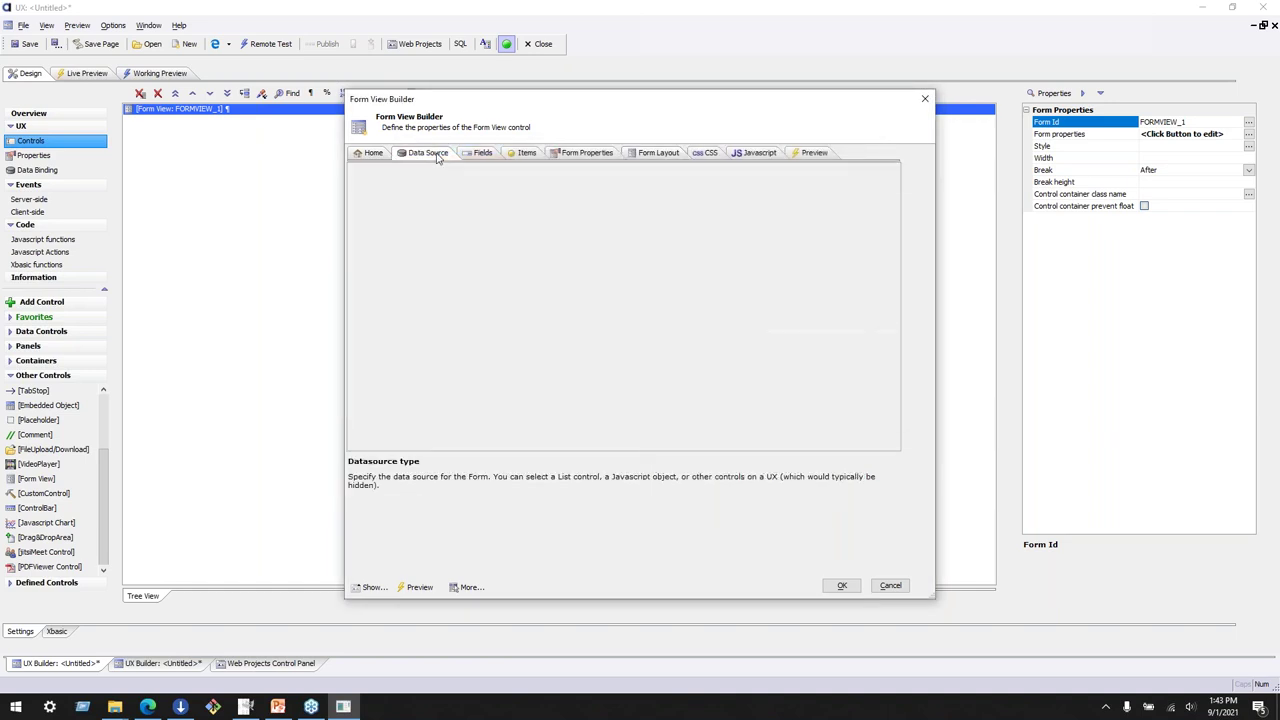
{"action": "left_click", "coordinate": [478, 152]}
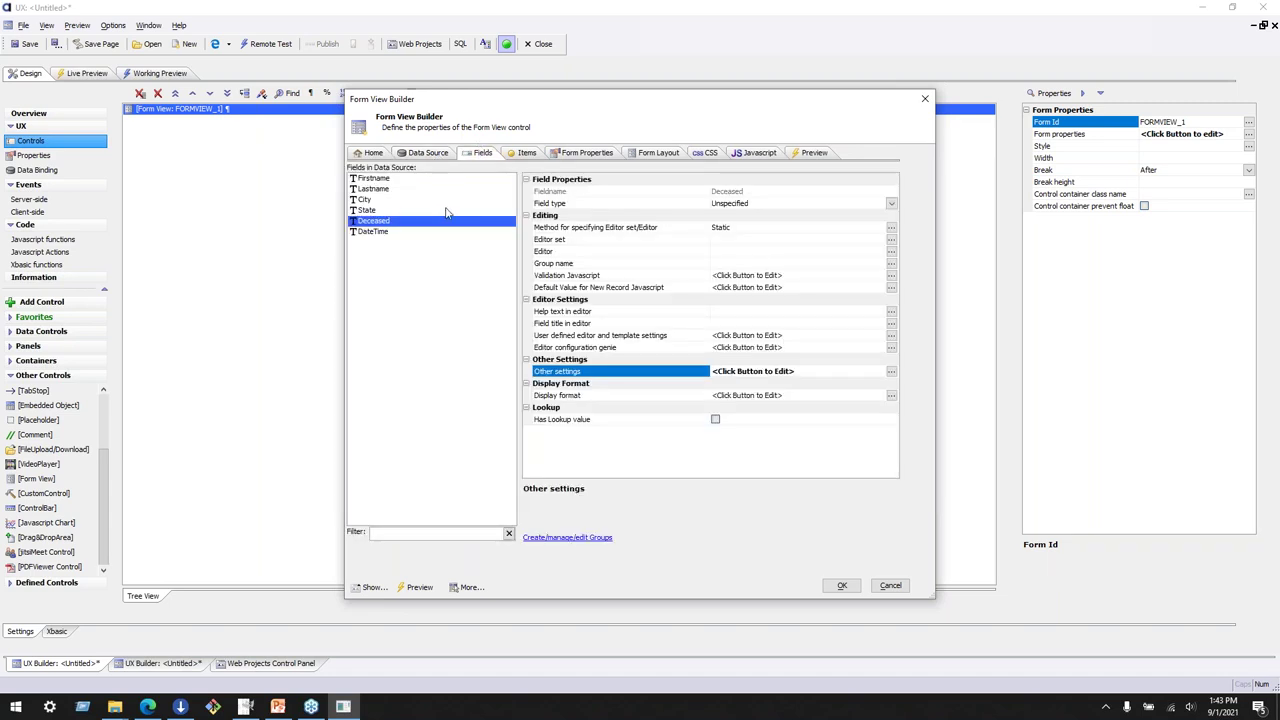
{"action": "left_click", "coordinate": [673, 229]}
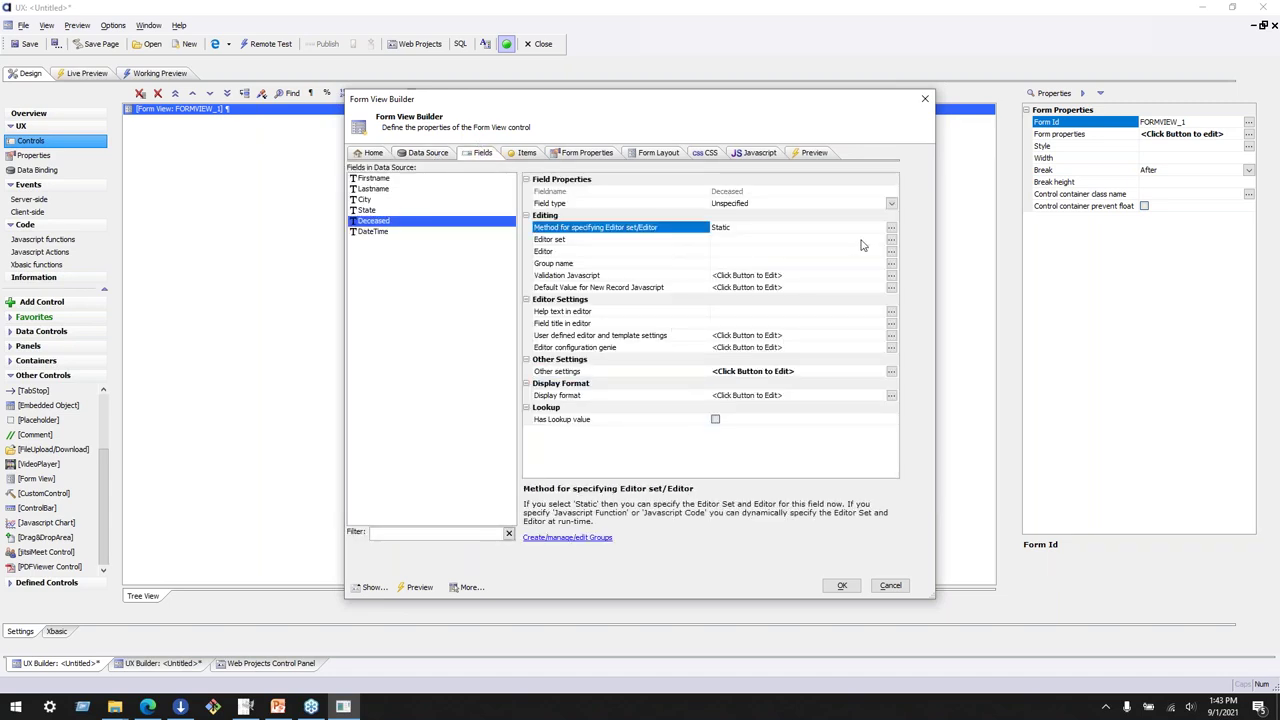
{"action": "left_click", "coordinate": [891, 229]}
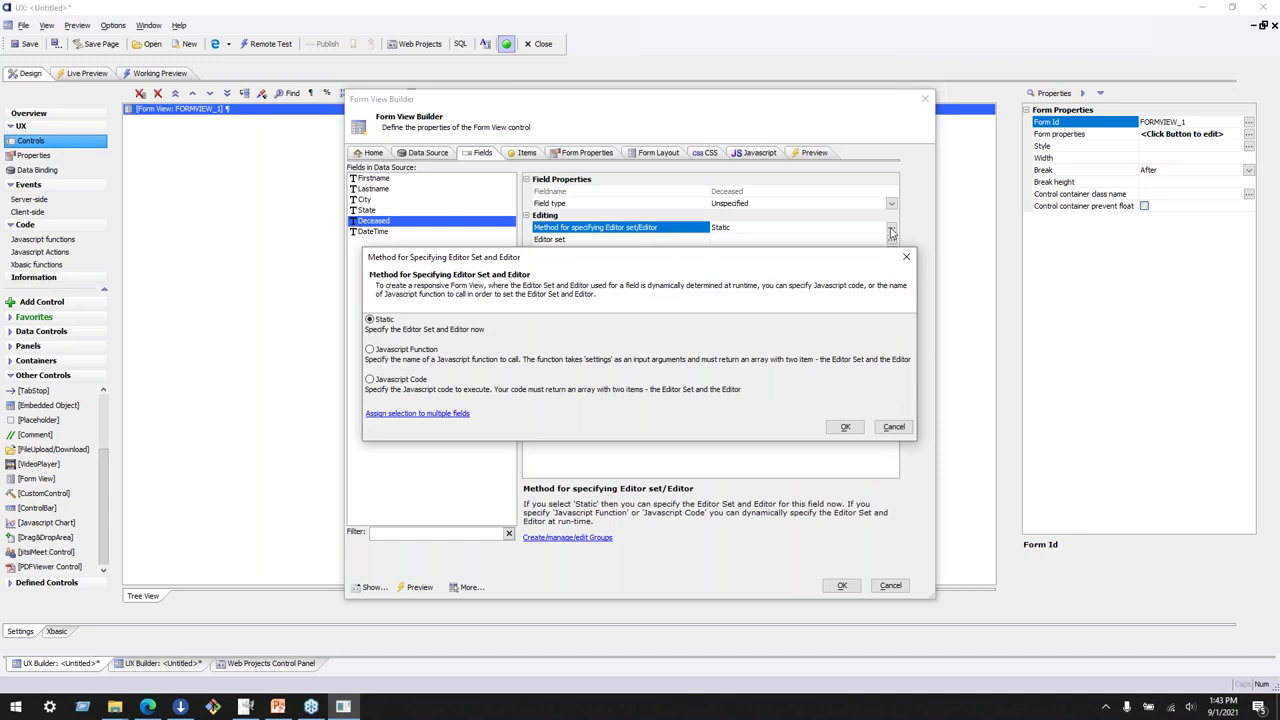
{"action": "left_click", "coordinate": [906, 257]}
{"action": "left_click", "coordinate": [677, 240]}
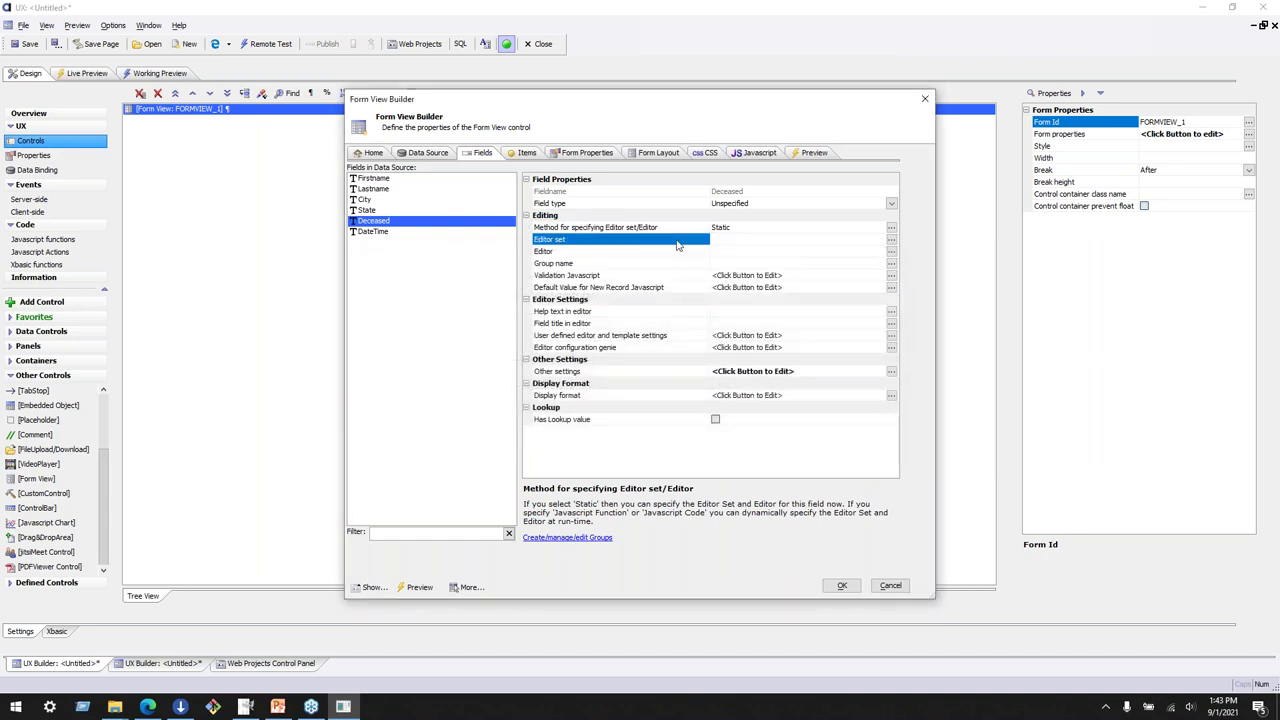
{"action": "left_click", "coordinate": [676, 252]}
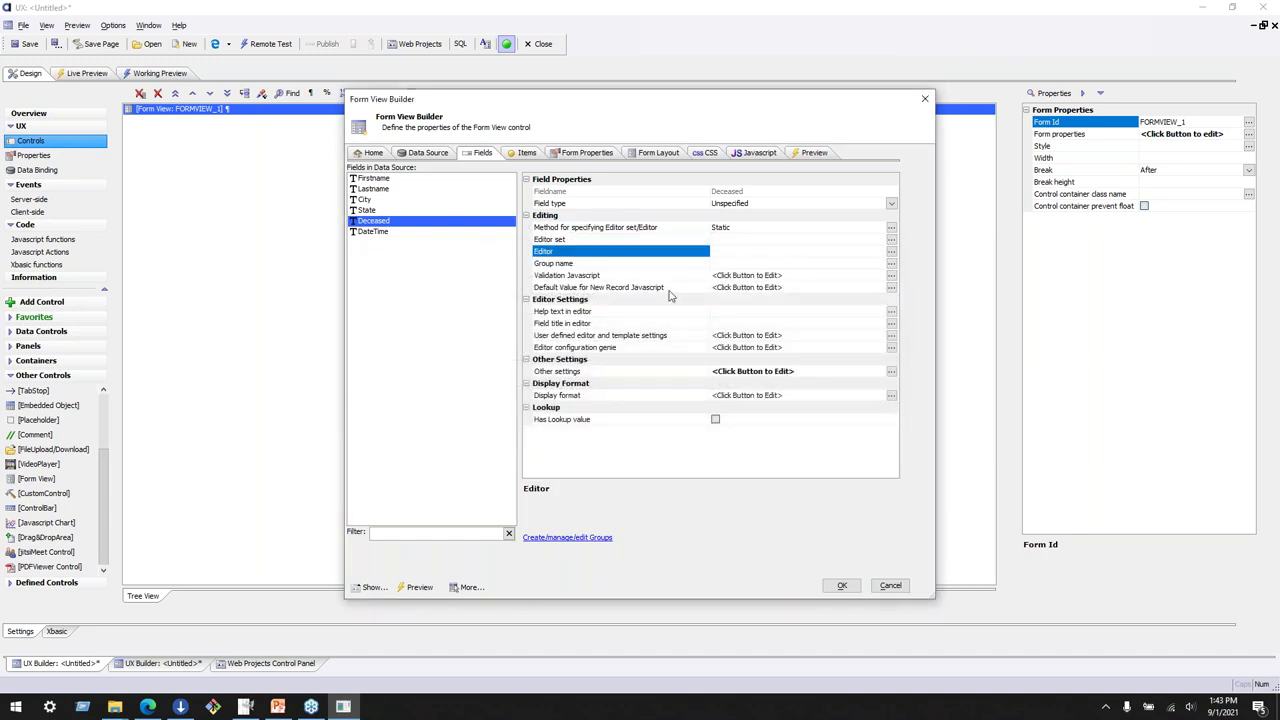
{"action": "left_click", "coordinate": [842, 588]}
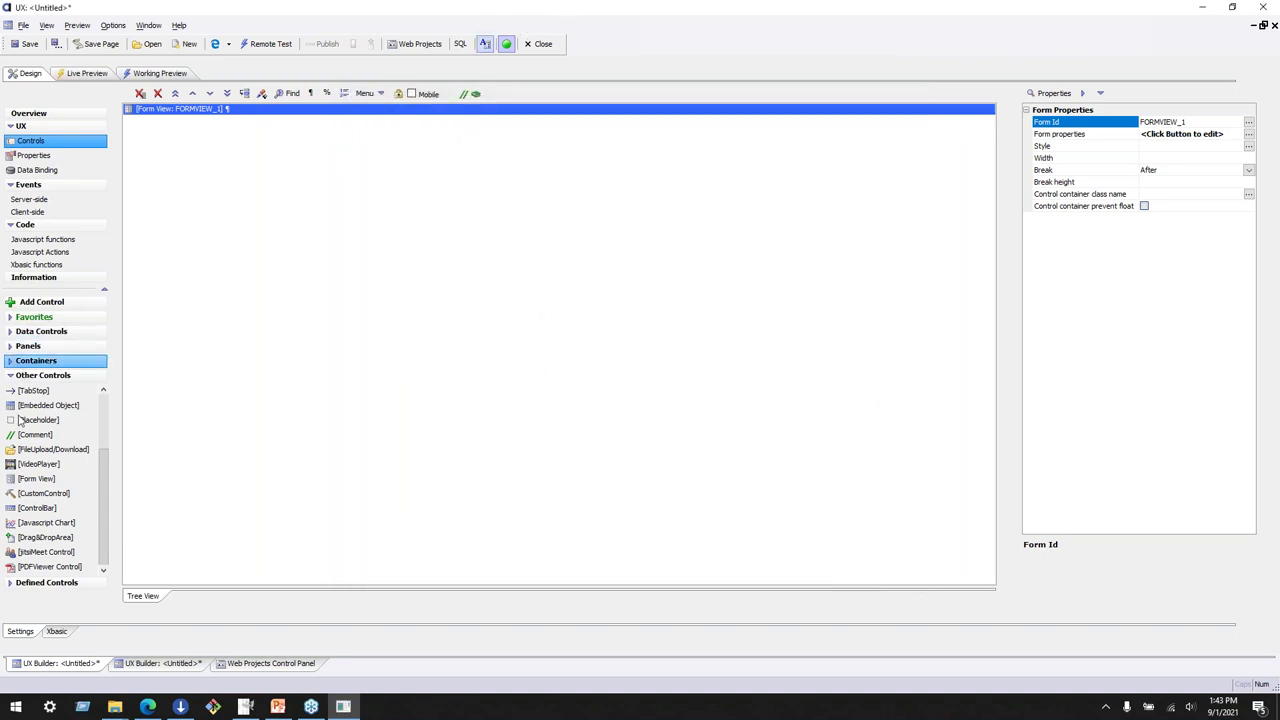
Insert a container of type None around the Form View control
{"action": "left_click", "coordinate": [84, 361]}
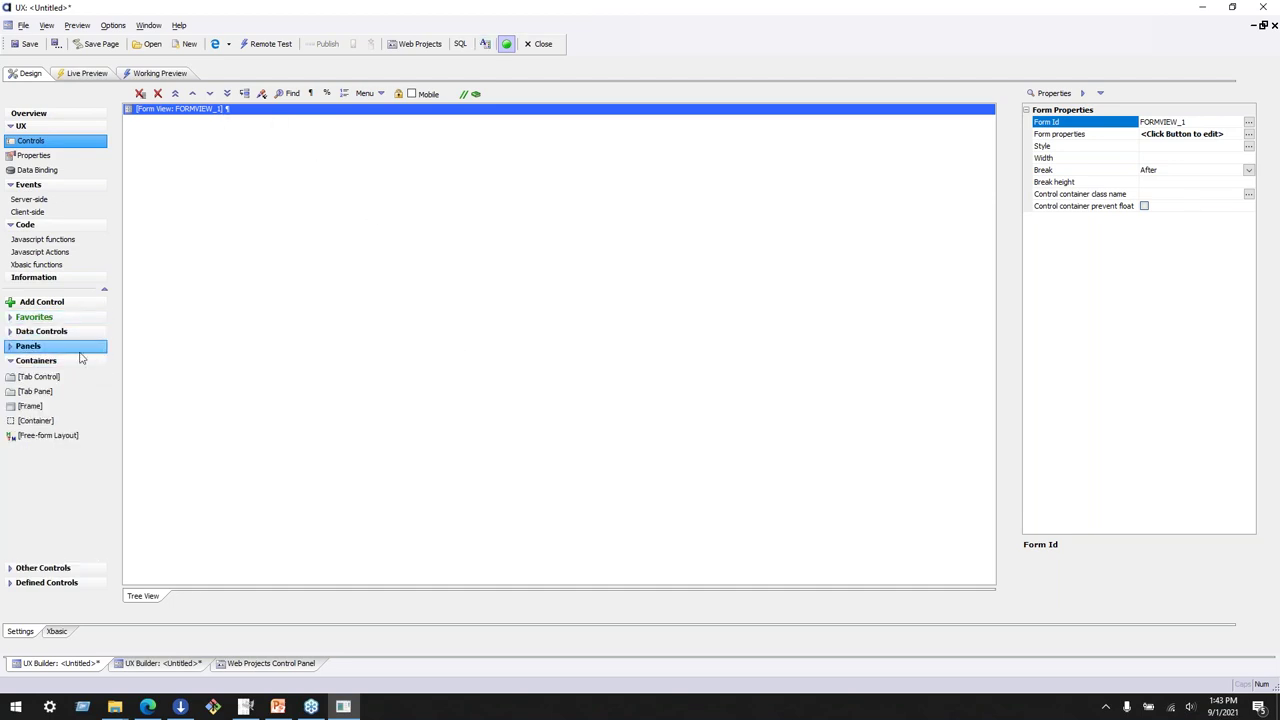
{"action": "double_click", "coordinate": [66, 424]}
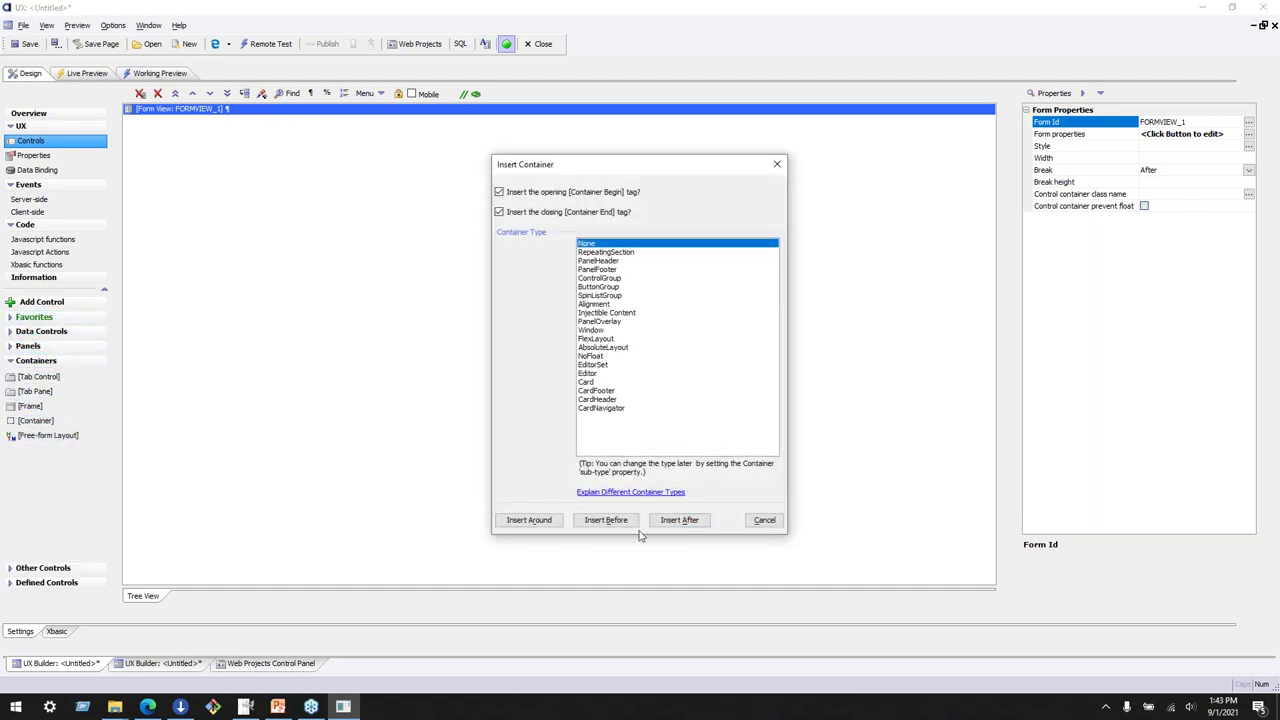
{"action": "left_click", "coordinate": [548, 521]}
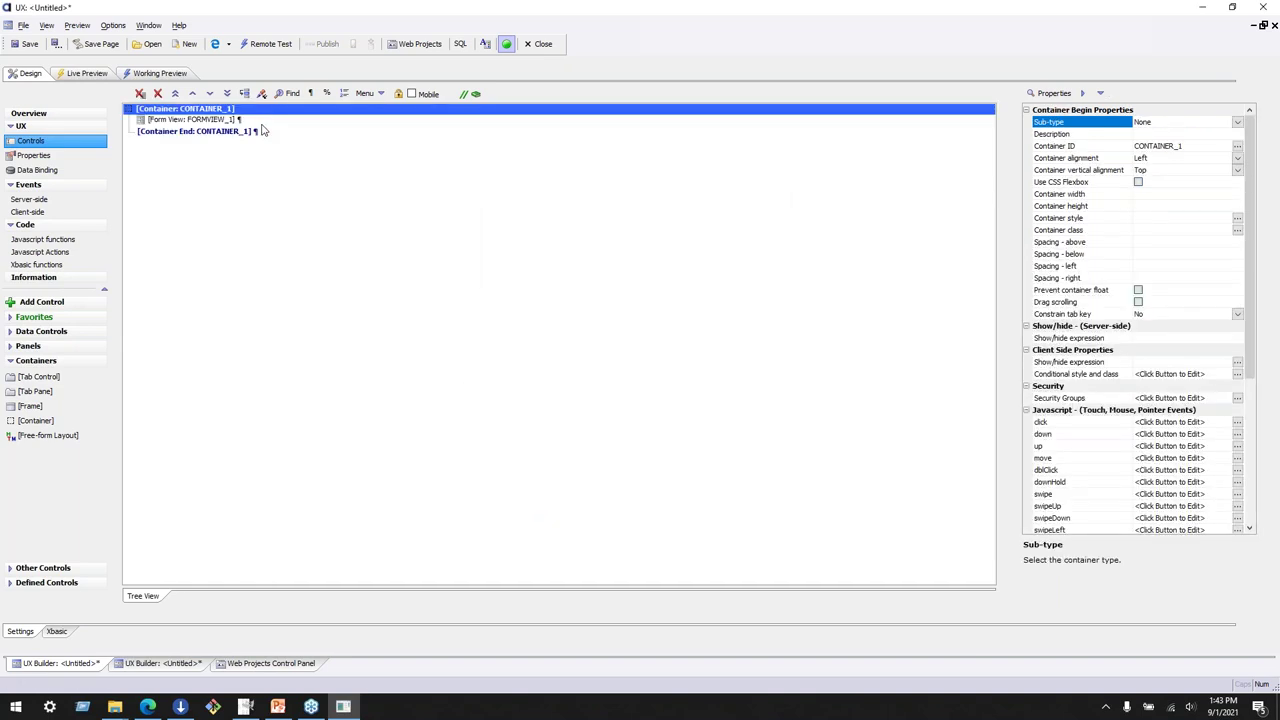
Insert a container of type Editor after the end of the container that holds the Form View
{"action": "left_click", "coordinate": [262, 131]}
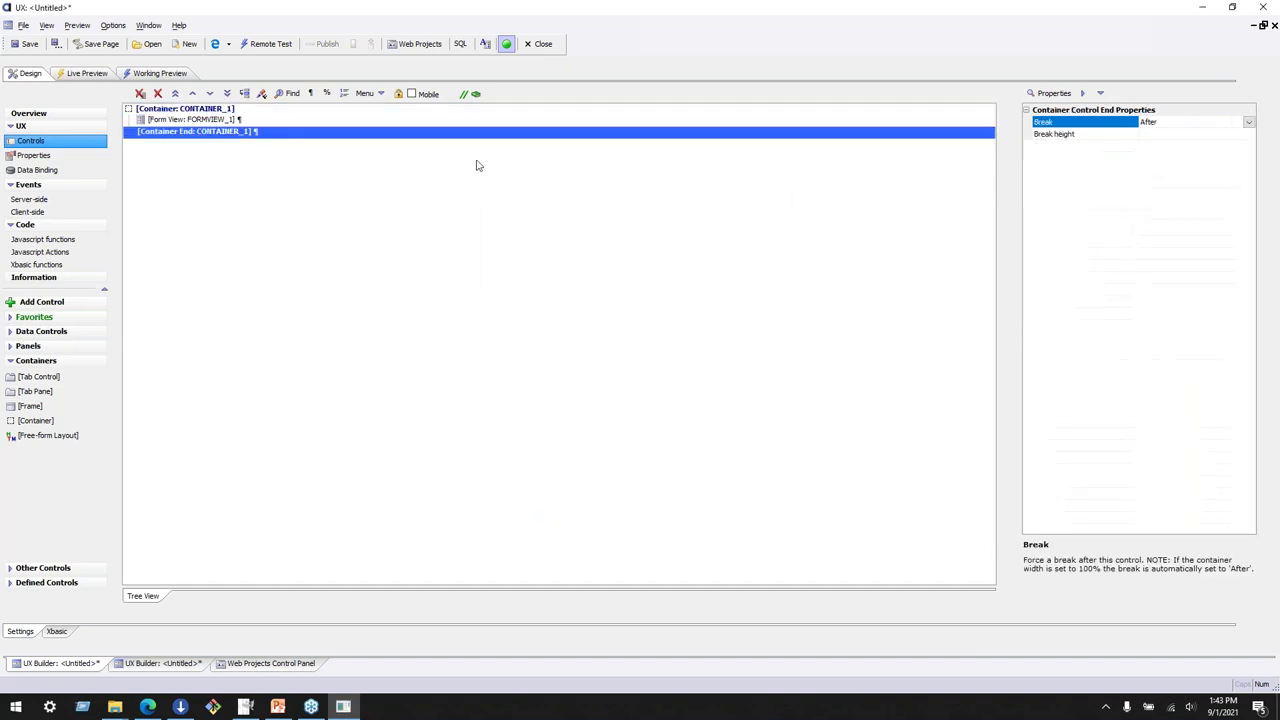
{"action": "double_click", "coordinate": [38, 421]}
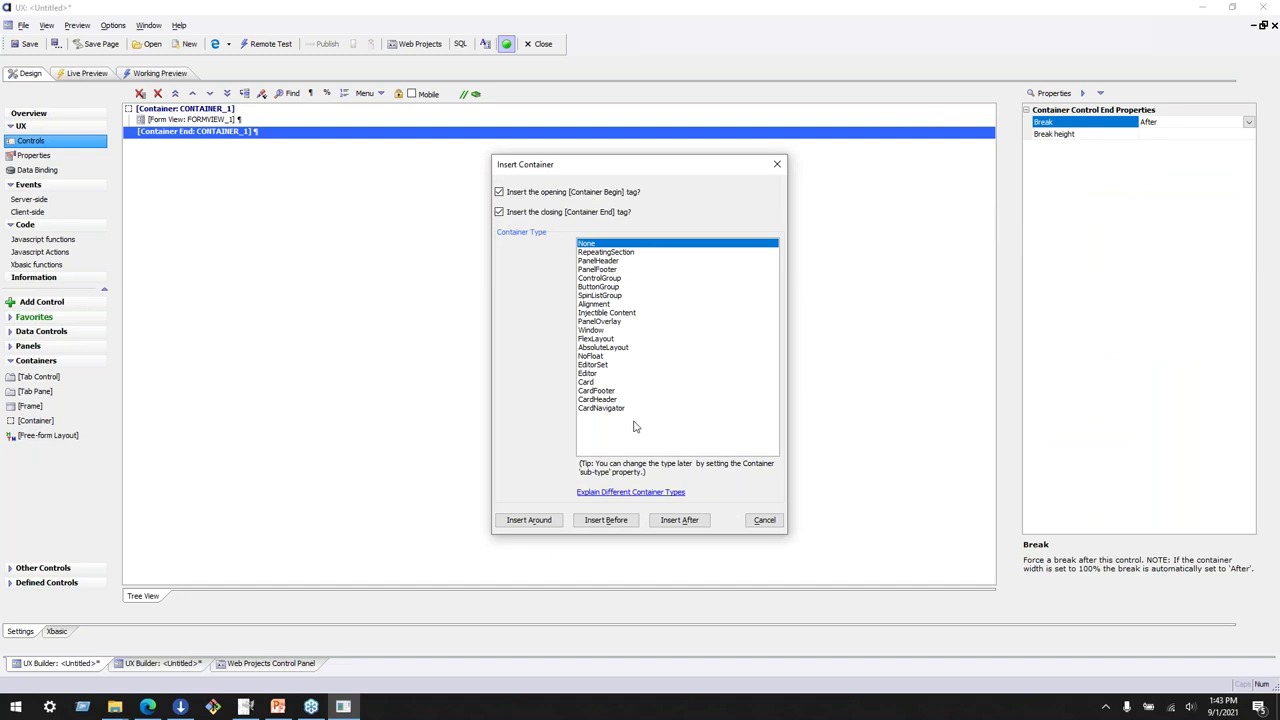
{"action": "left_click", "coordinate": [605, 366]}
{"action": "left_click", "coordinate": [605, 374]}
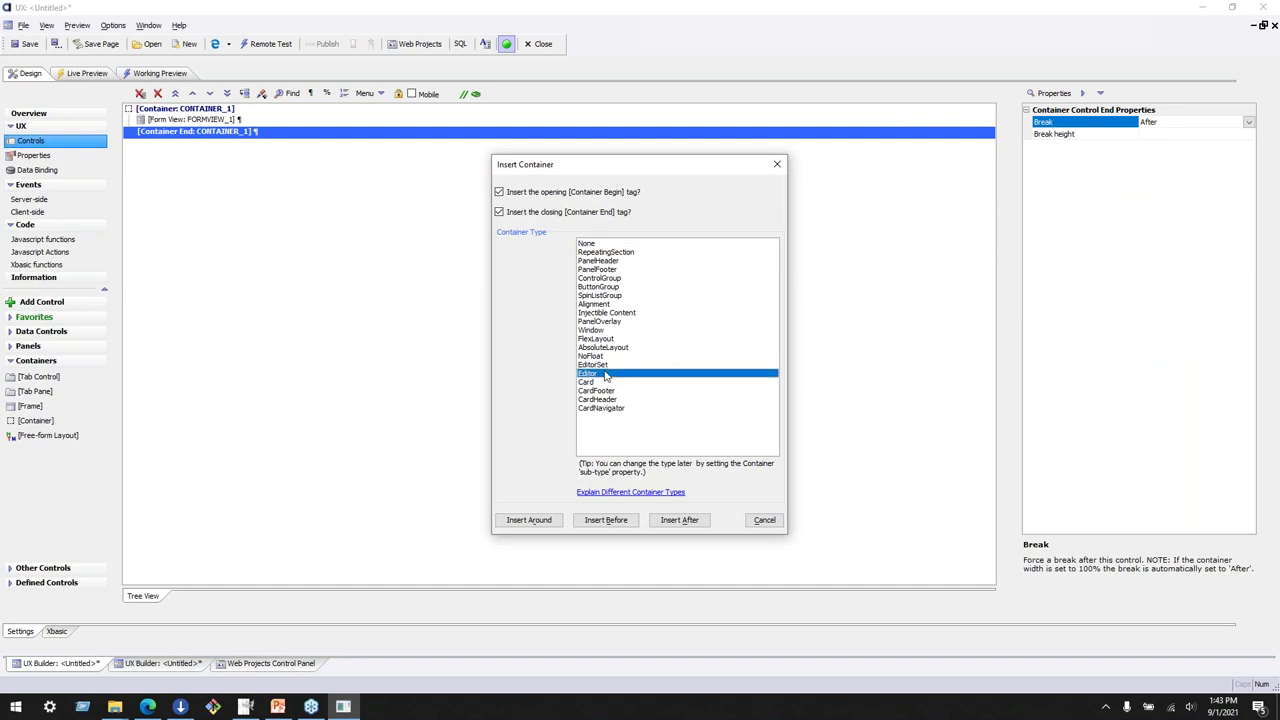
{"action": "left_click", "coordinate": [686, 520]}
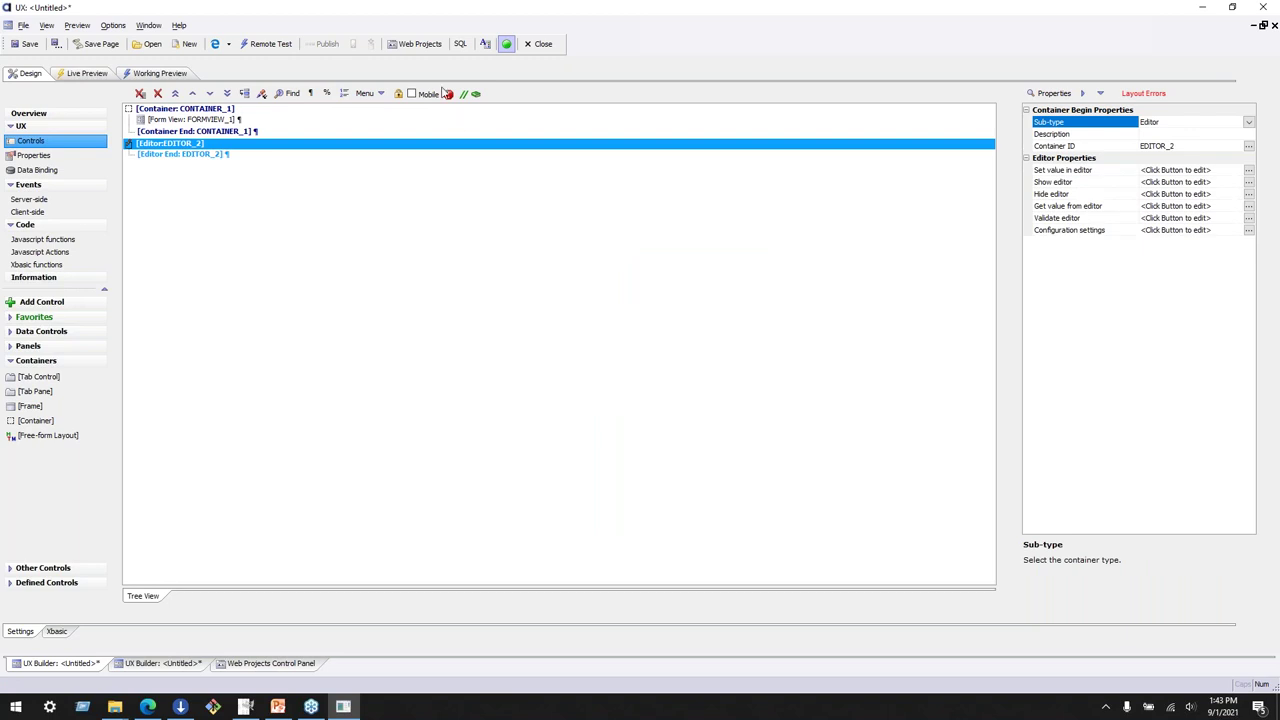
Read the layout error for the new Editor container and change the container's sub-type to EditorSet
{"action": "left_click", "coordinate": [450, 94]}
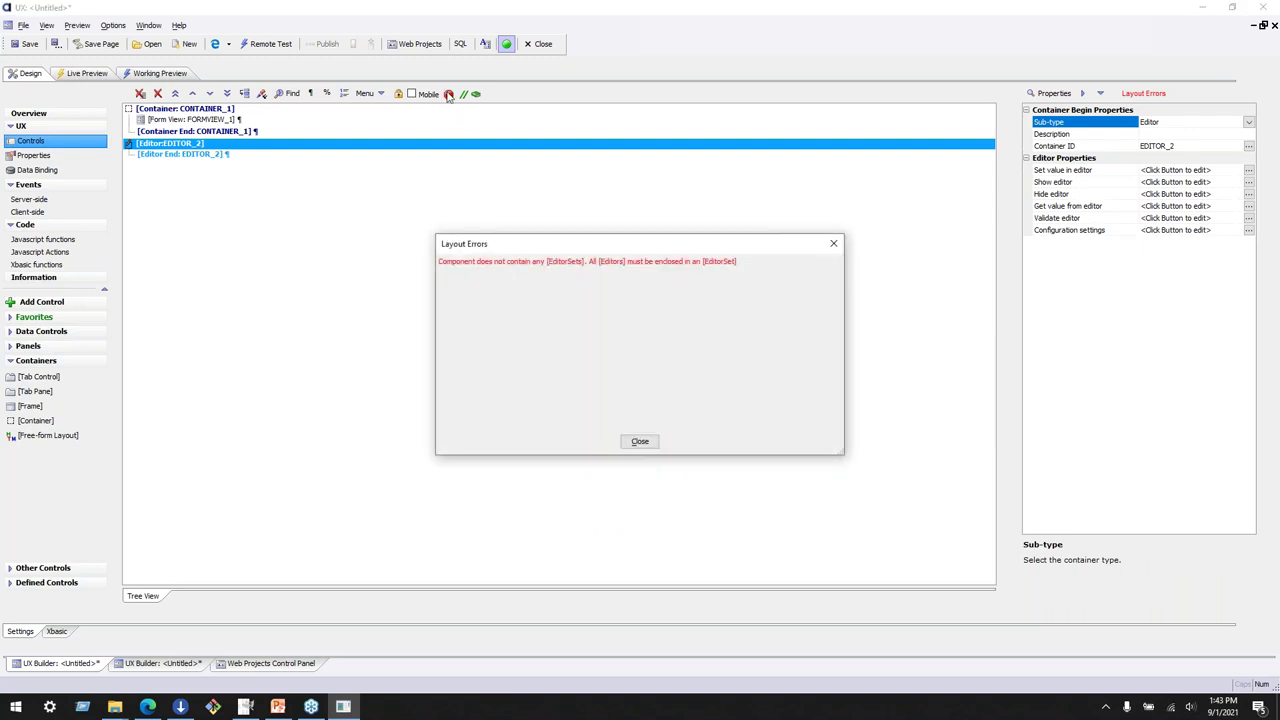
{"action": "left_click", "coordinate": [833, 243]}
{"action": "left_click", "coordinate": [1249, 122]}
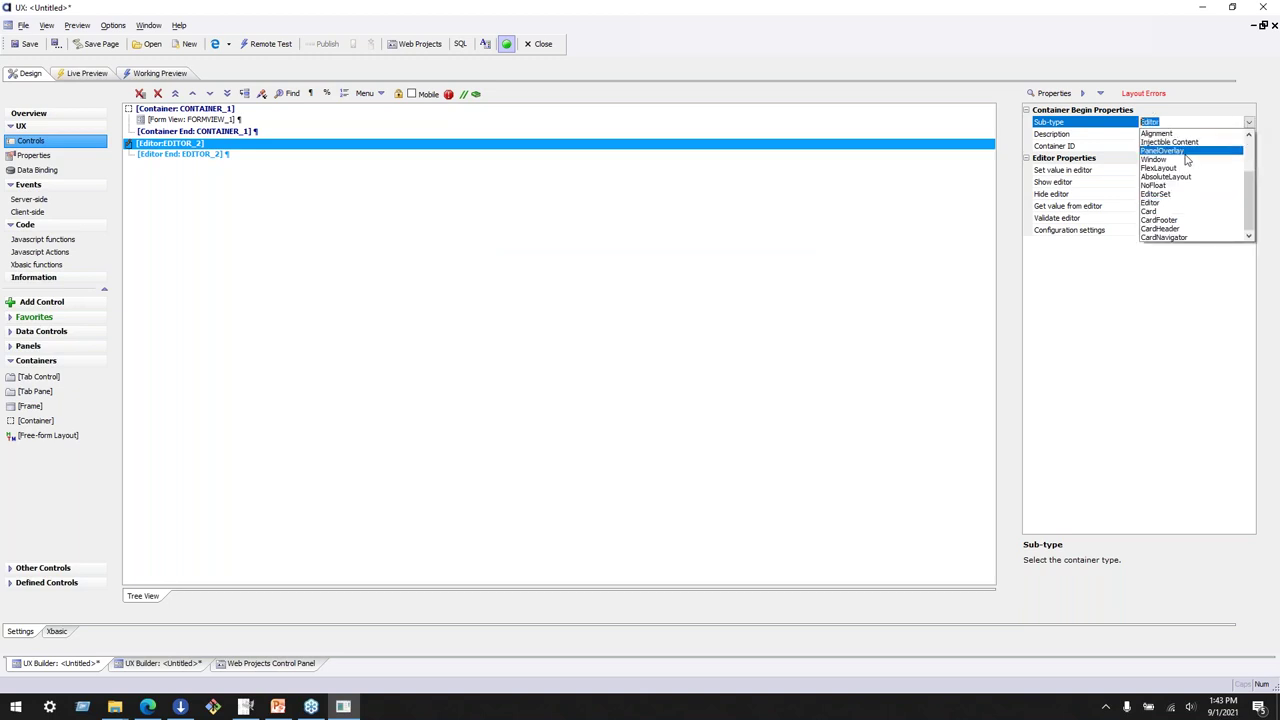
{"action": "left_click", "coordinate": [1170, 195]}
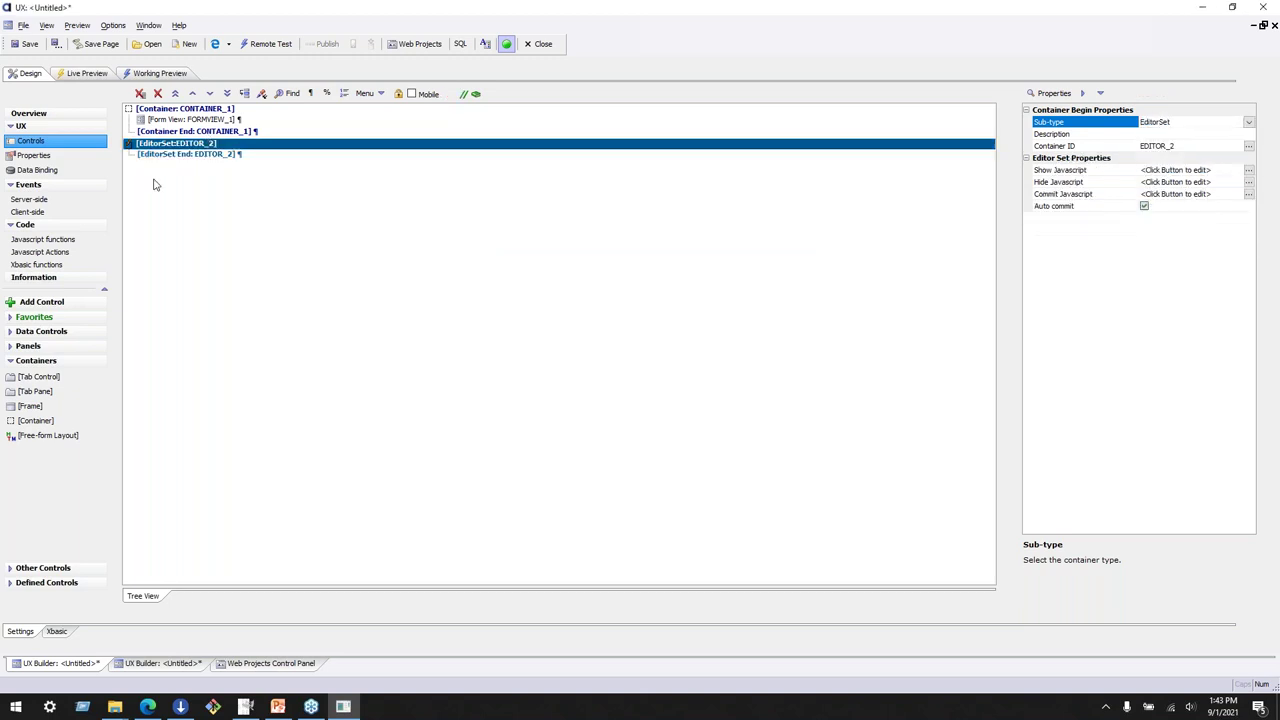
Insert the predefined Editor-TextBox control inside the editor set, keeping the suggested editor ID
{"action": "left_click", "coordinate": [46, 582]}
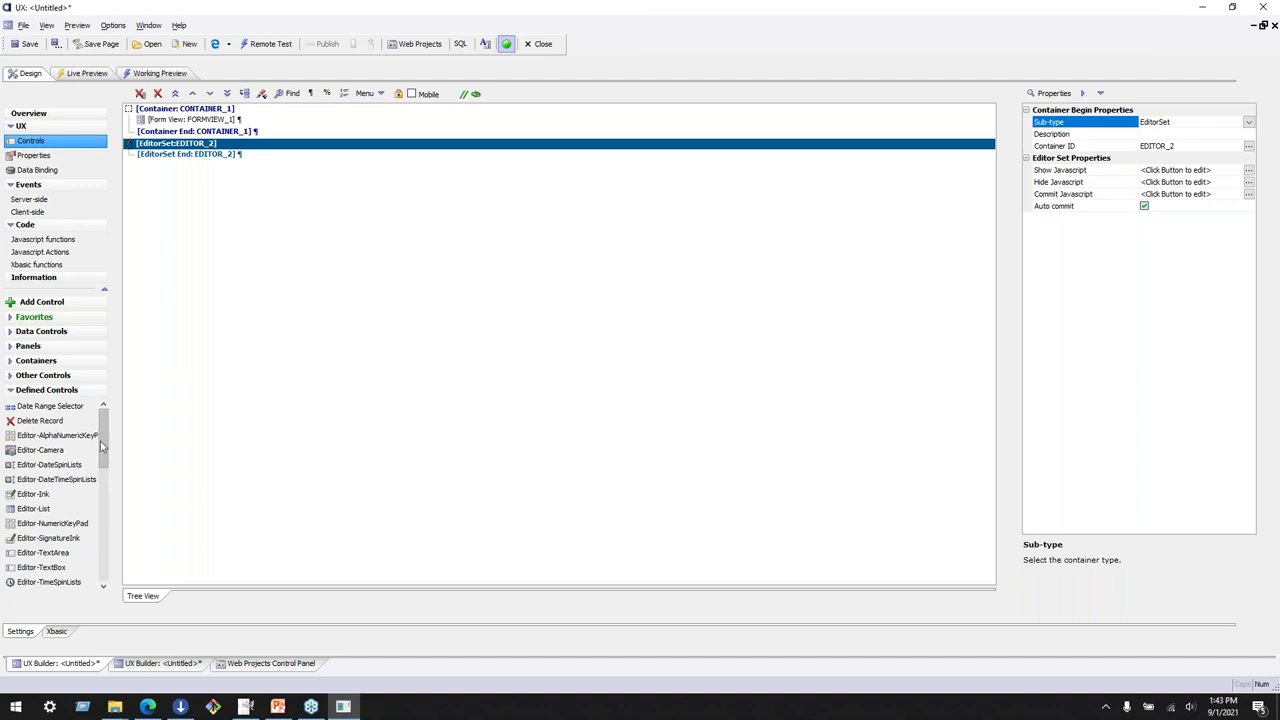
{"action": "left_click_drag", "start_coordinate": [104, 447], "coordinate": [104, 464]}
{"action": "scroll", "coordinate": [104, 464], "scroll_direction": "down", "scroll_amount": 3}
{"action": "mouse_move", "coordinate": [104, 470]}
{"action": "left_mouse_down"}
{"action": "mouse_move", "coordinate": [104, 443]}
{"action": "mouse_move", "coordinate": [104, 467]}
{"action": "left_mouse_up"}
{"action": "left_click", "coordinate": [81, 490]}
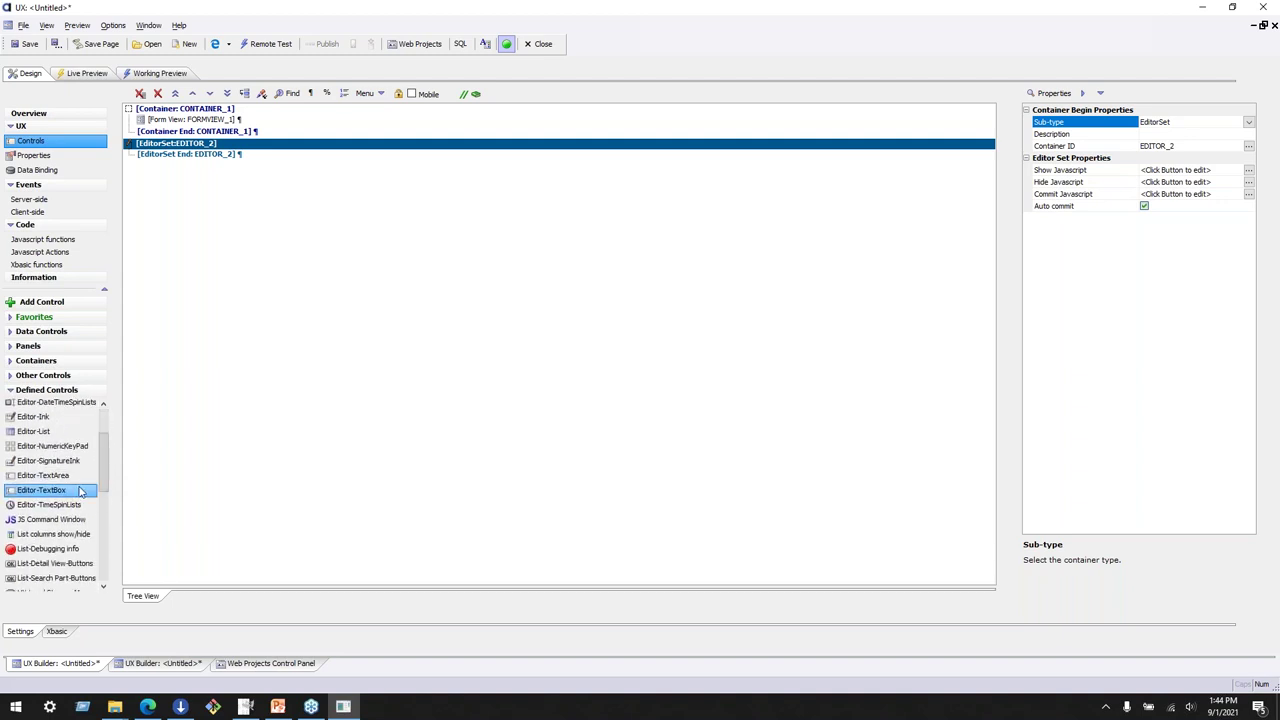
{"action": "double_click", "coordinate": [81, 490]}
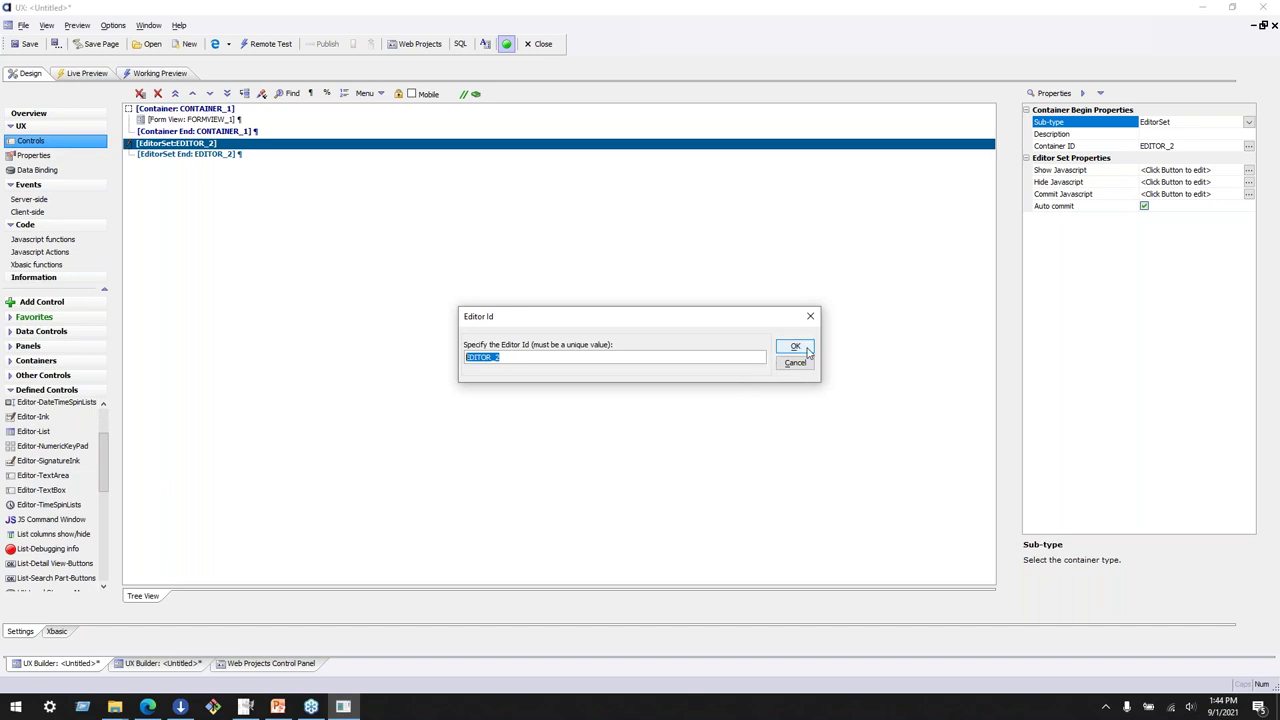
{"action": "left_click", "coordinate": [796, 346]}
{"action": "left_click", "coordinate": [748, 437]}
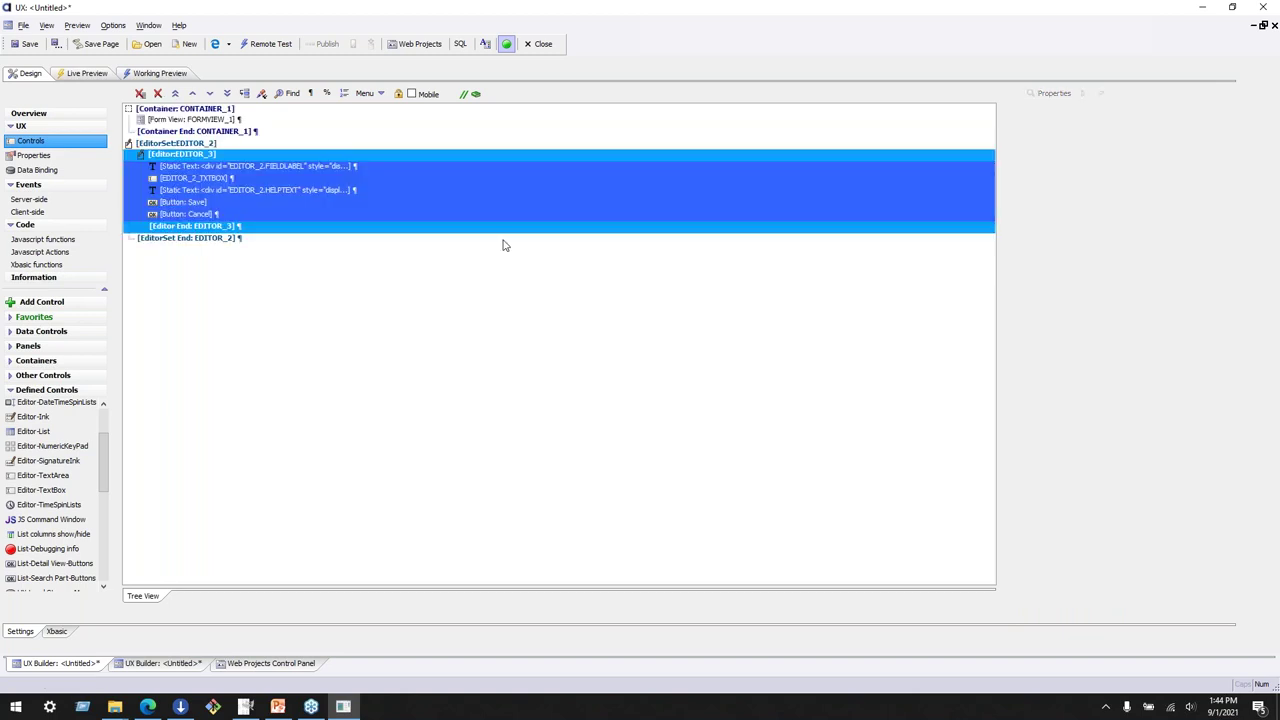
{"action": "left_click", "coordinate": [242, 120]}
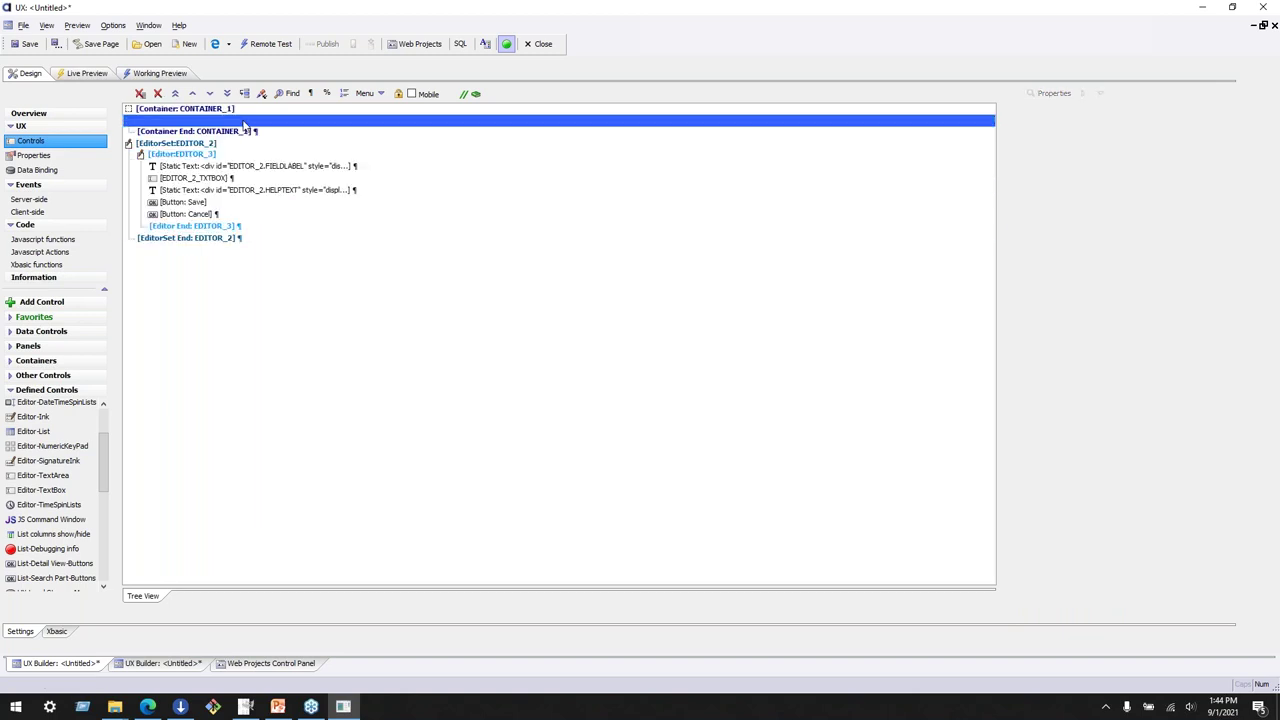
{"action": "left_click", "coordinate": [87, 73]}
{"action": "left_click", "coordinate": [296, 171]}
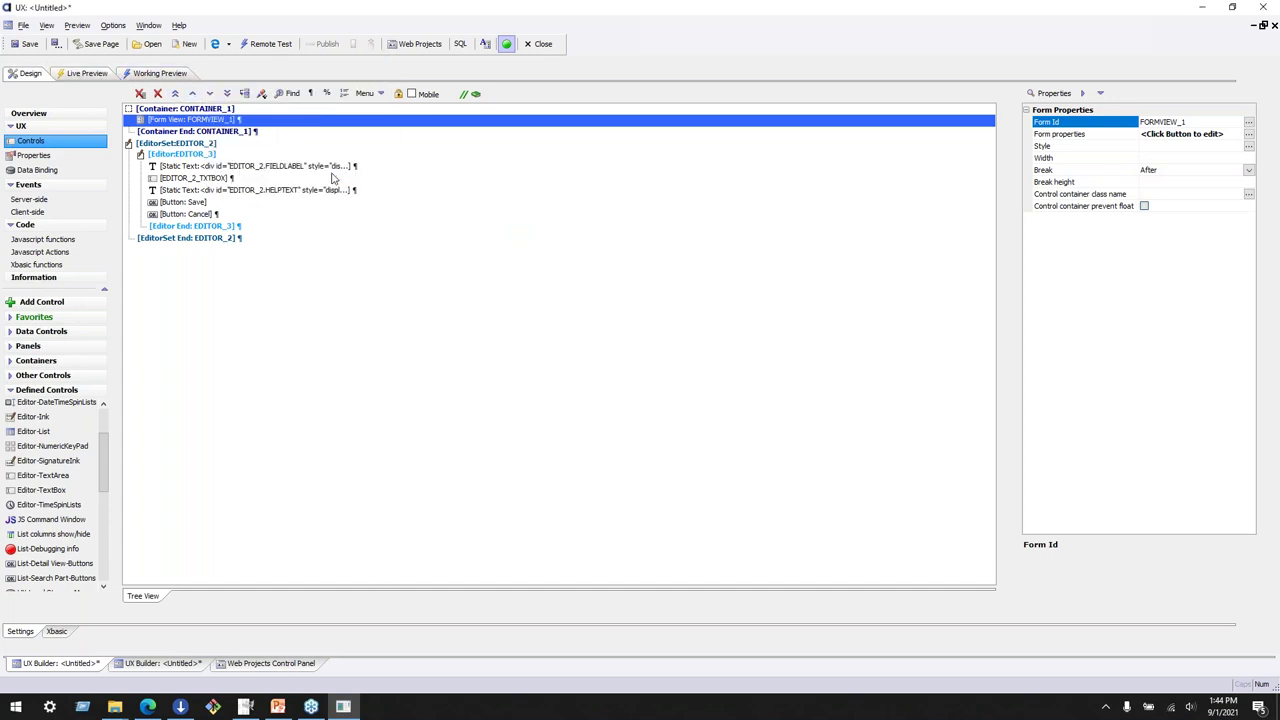
Assign editor set EDITOR_2 and editor EDITOR_3 to the Form View's State field
{"action": "double_click", "coordinate": [216, 119]}
{"action": "left_click", "coordinate": [384, 201]}
{"action": "left_click", "coordinate": [383, 212]}
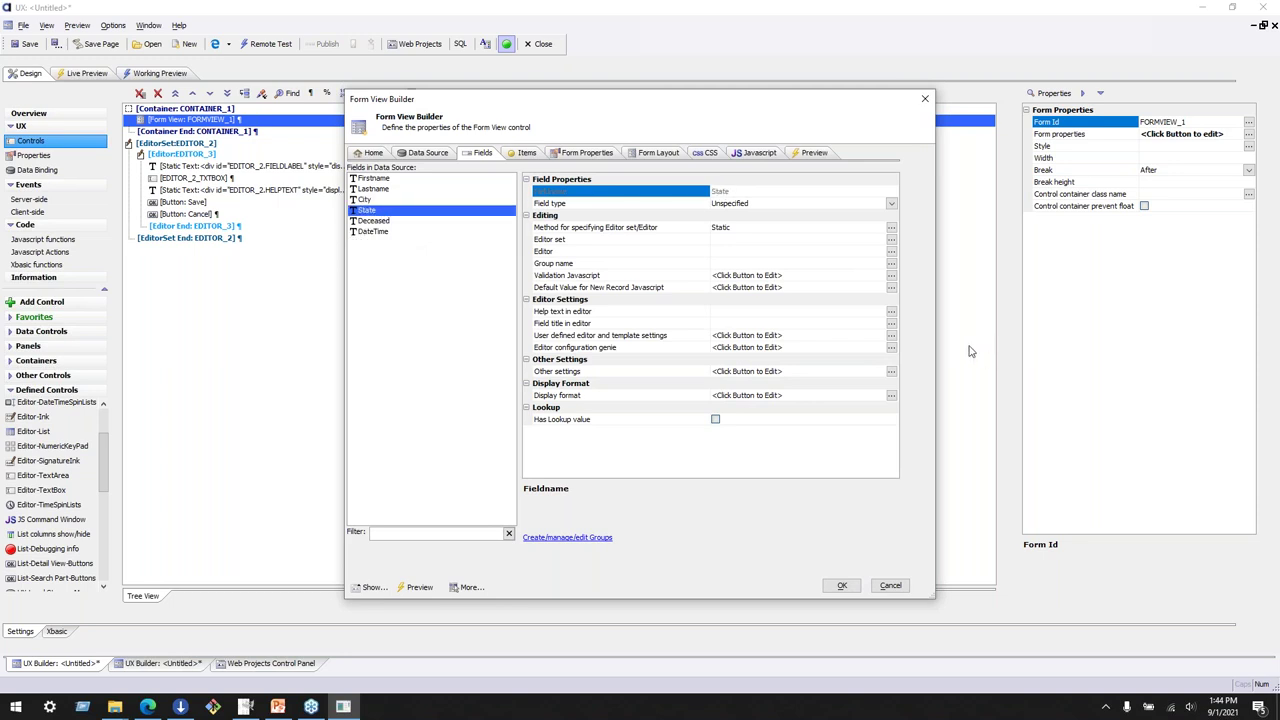
{"action": "left_click", "coordinate": [567, 243]}
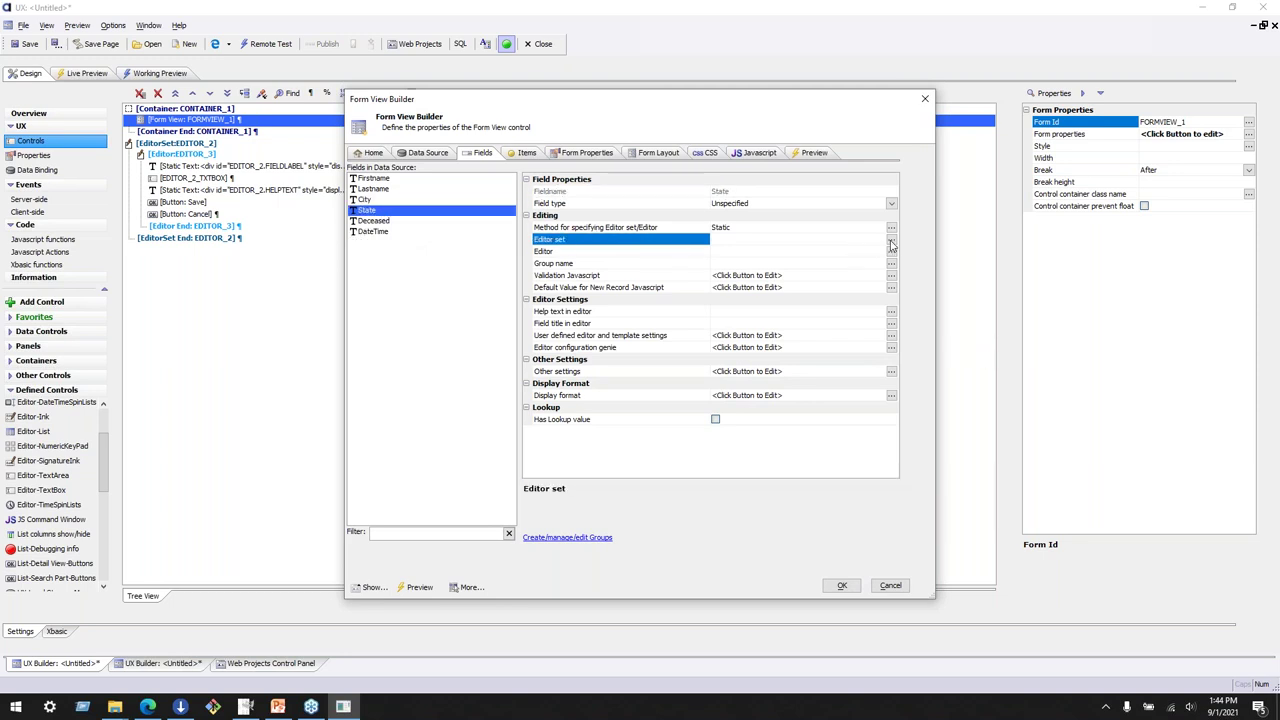
{"action": "left_click", "coordinate": [892, 242]}
{"action": "left_click", "coordinate": [537, 324]}
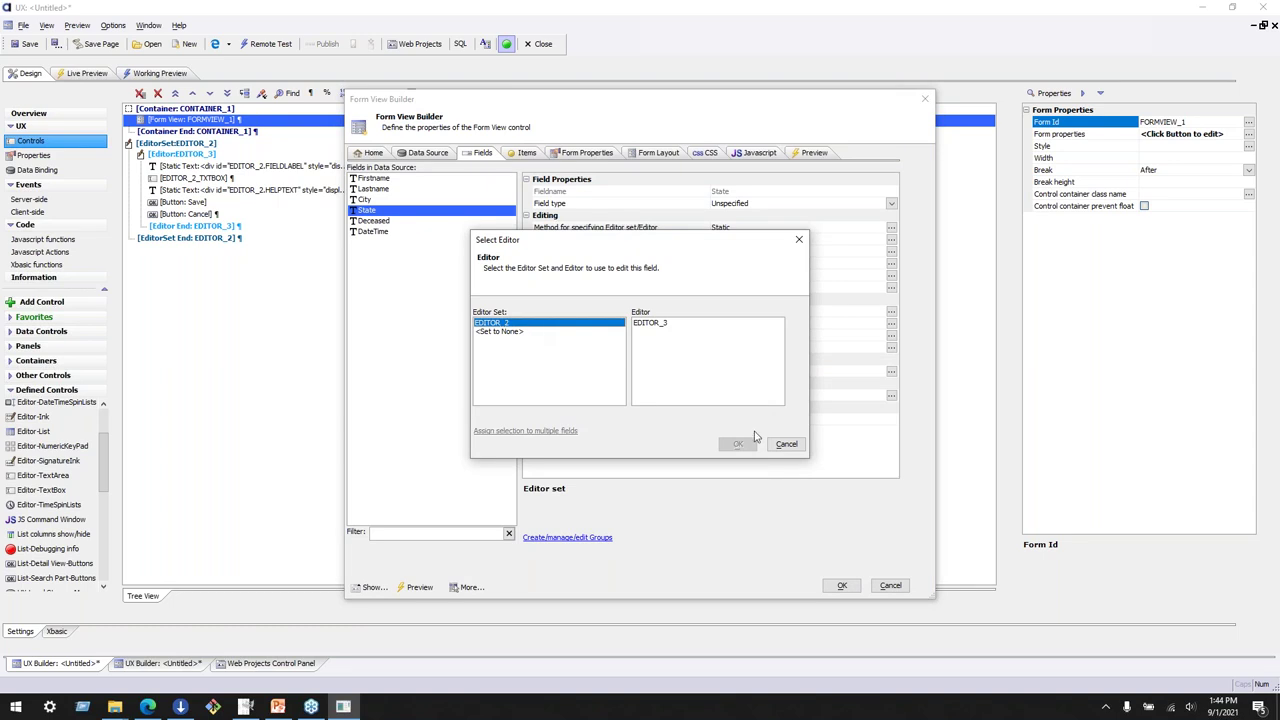
{"action": "left_click", "coordinate": [675, 330]}
{"action": "left_click", "coordinate": [737, 444]}
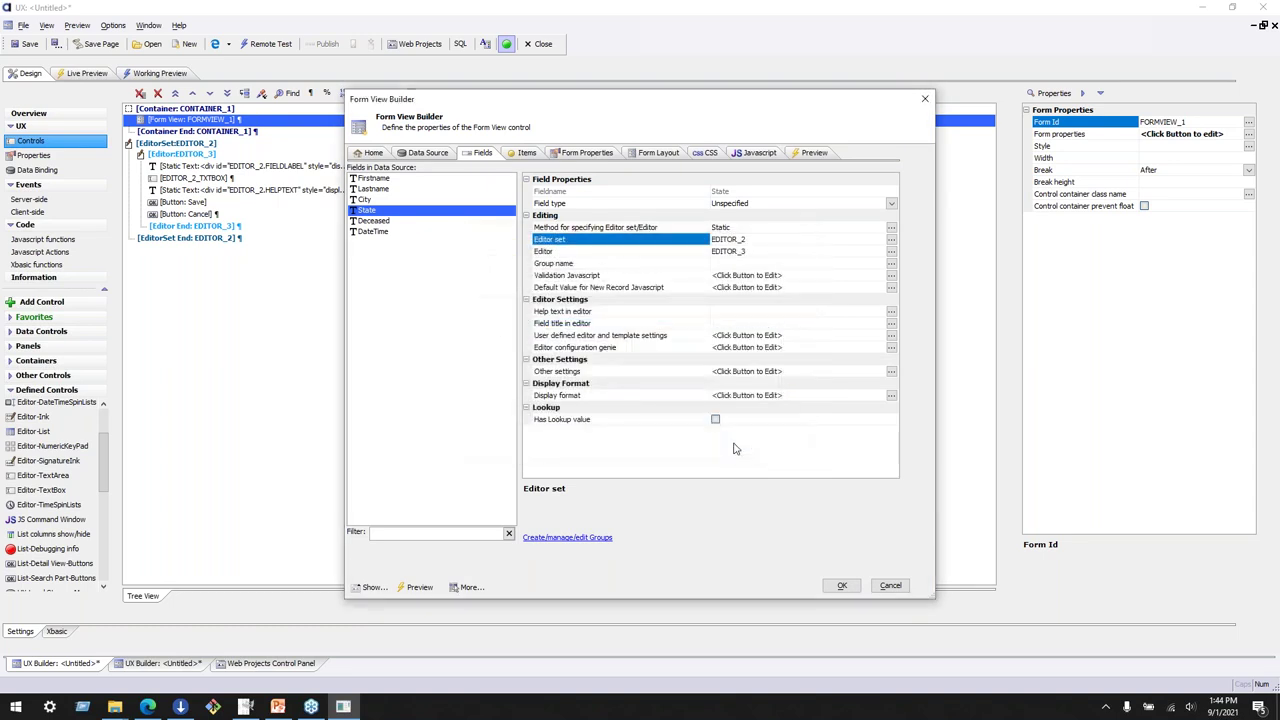
Assign editor set EDITOR_2 and editor EDITOR_3 to the City field
{"action": "left_click", "coordinate": [364, 200]}
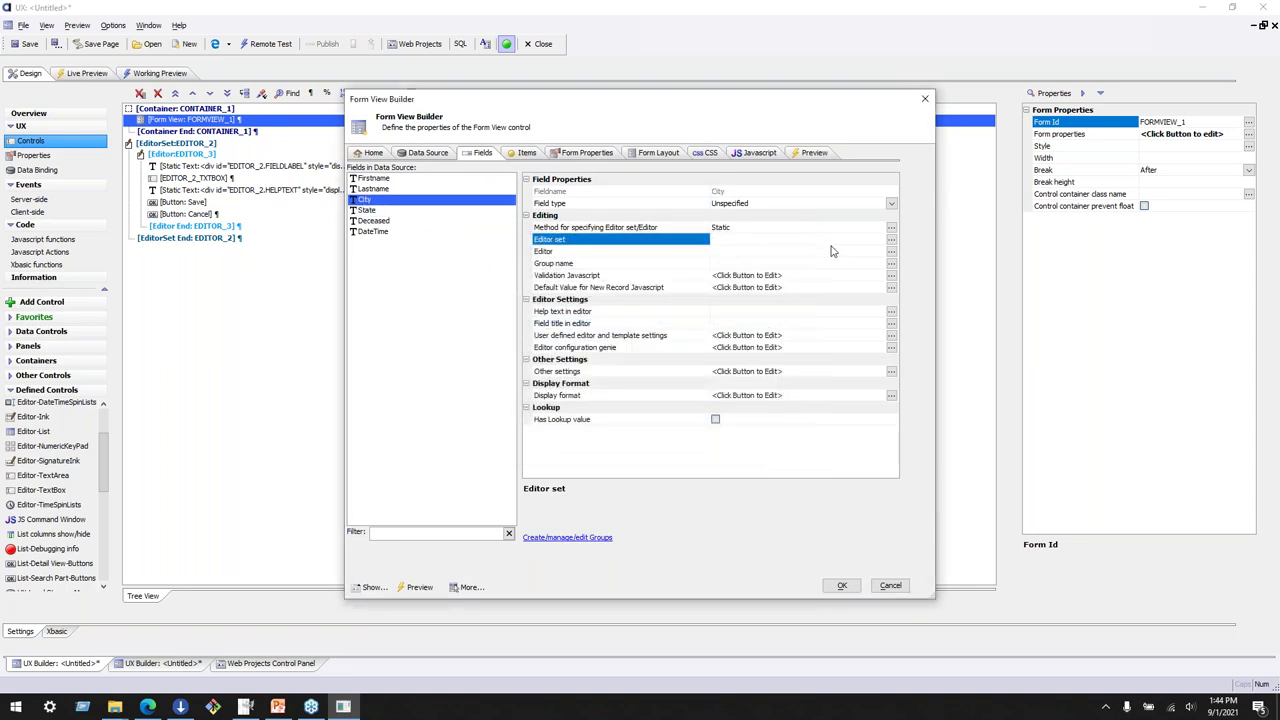
{"action": "left_click", "coordinate": [892, 241]}
{"action": "left_click", "coordinate": [549, 325]}
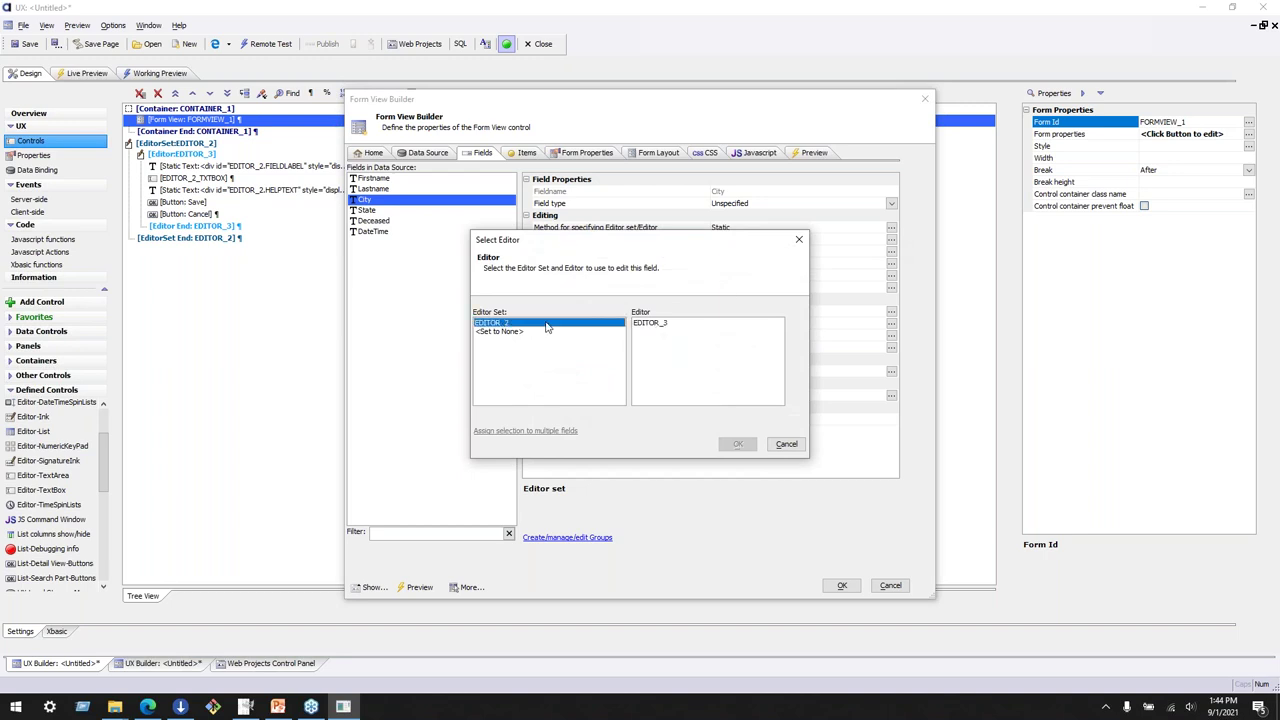
{"action": "left_click", "coordinate": [650, 330]}
{"action": "left_click_drag", "start_coordinate": [599, 245], "coordinate": [604, 290]}
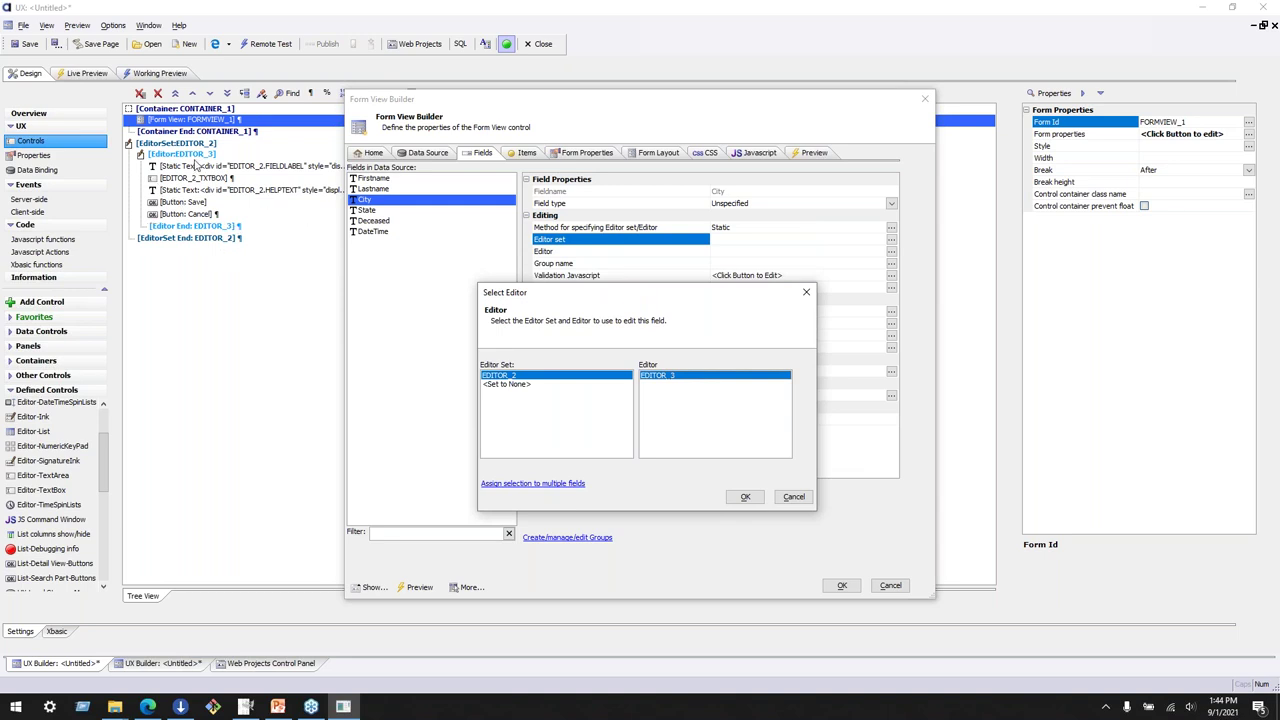
{"action": "left_click", "coordinate": [745, 498]}
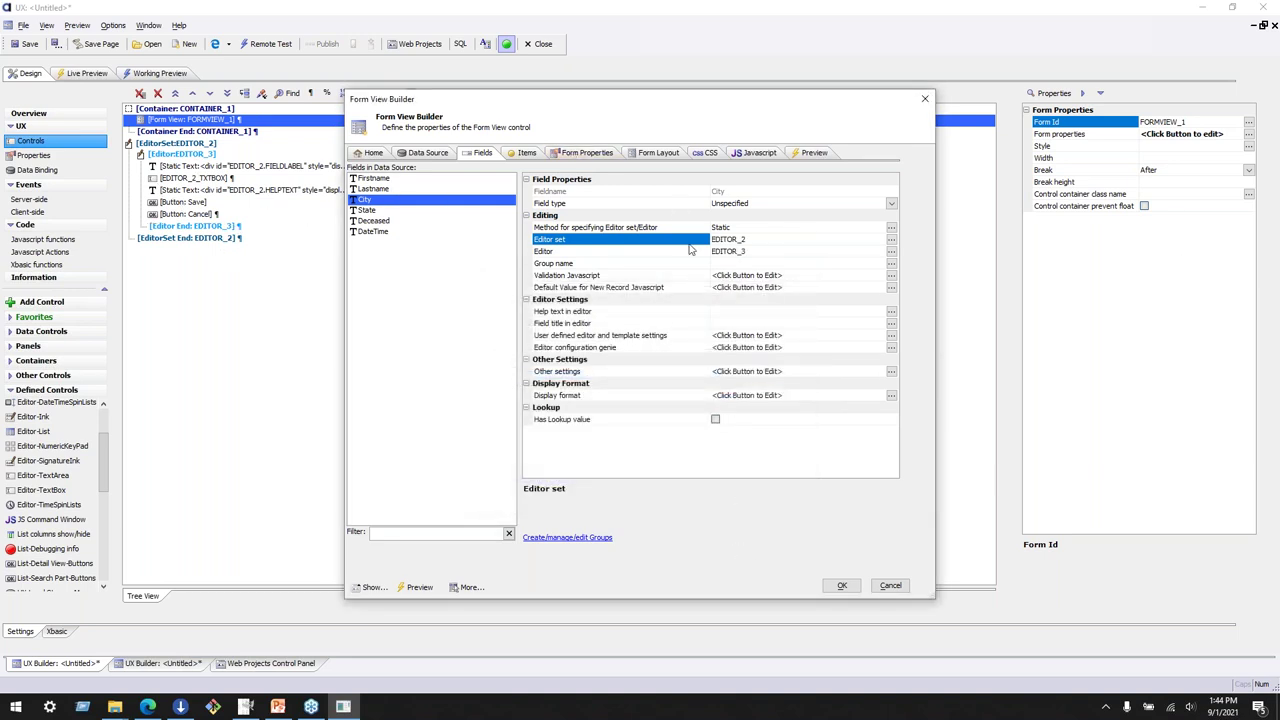
Assign editor set EDITOR_2 and editor EDITOR_3 to the Lastname field
{"action": "left_click", "coordinate": [397, 190]}
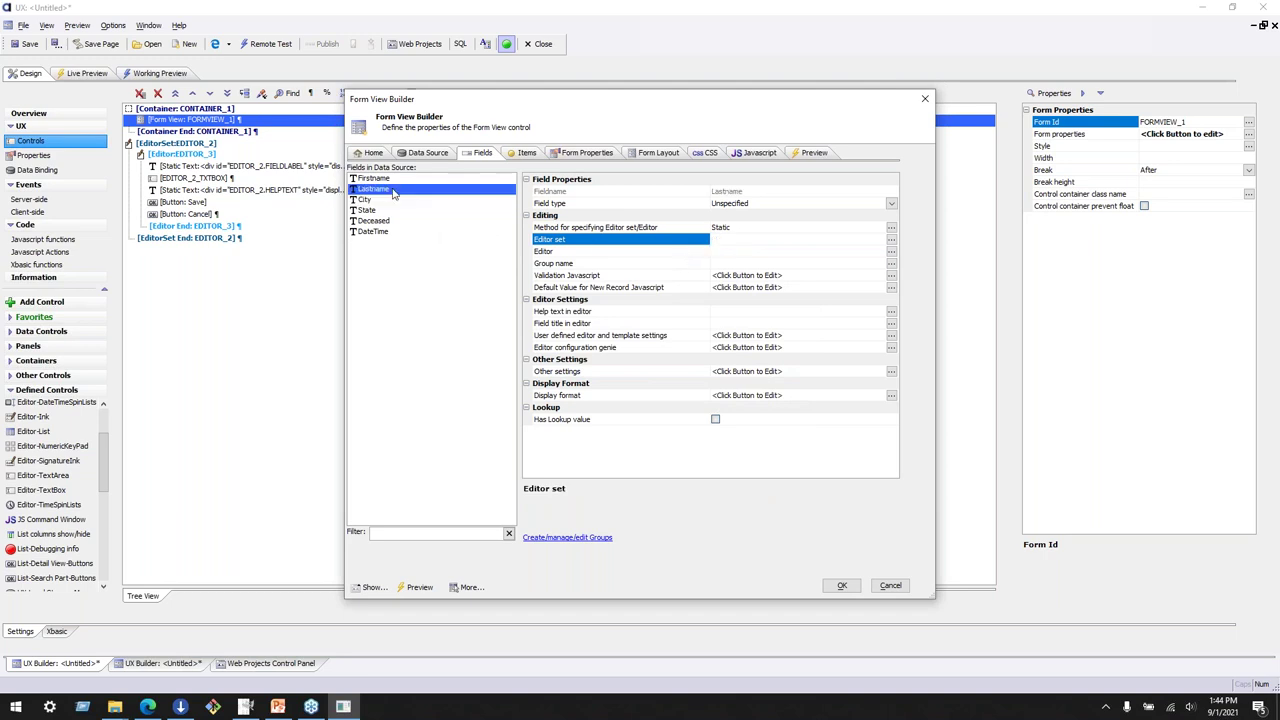
{"action": "left_click", "coordinate": [891, 240]}
{"action": "left_click", "coordinate": [550, 323]}
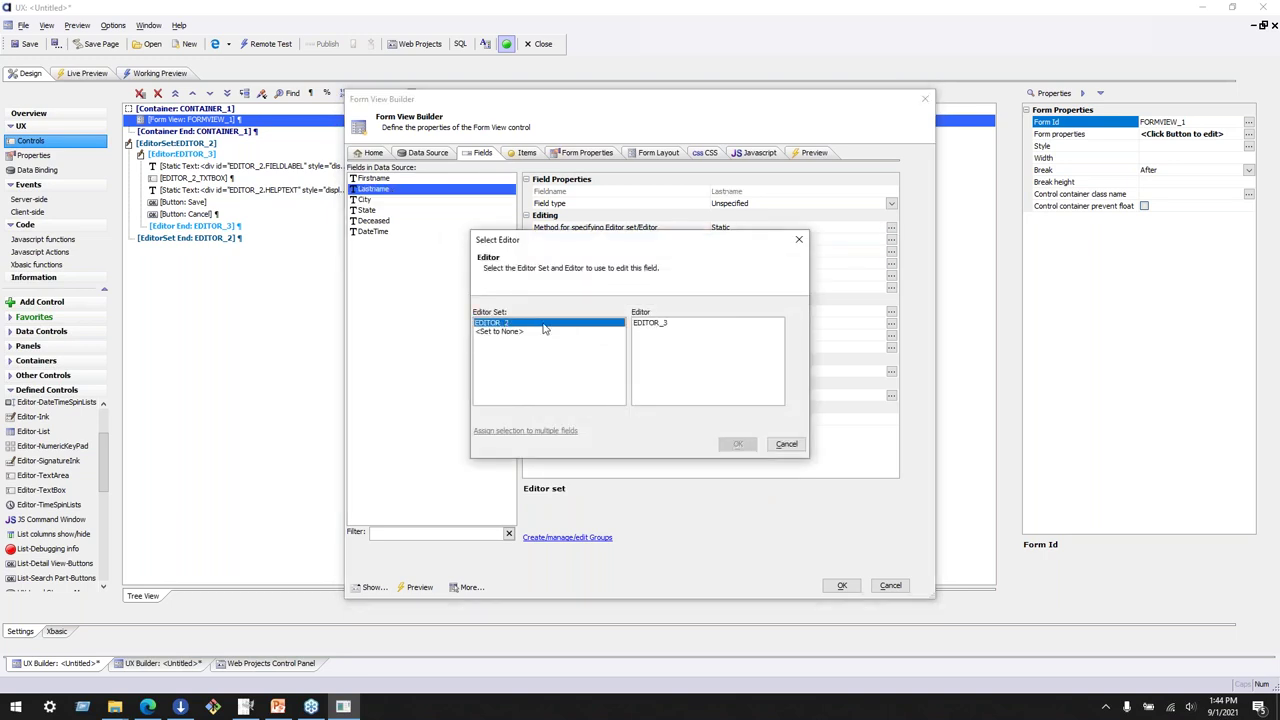
{"action": "left_click", "coordinate": [670, 326]}
{"action": "left_click", "coordinate": [670, 332]}
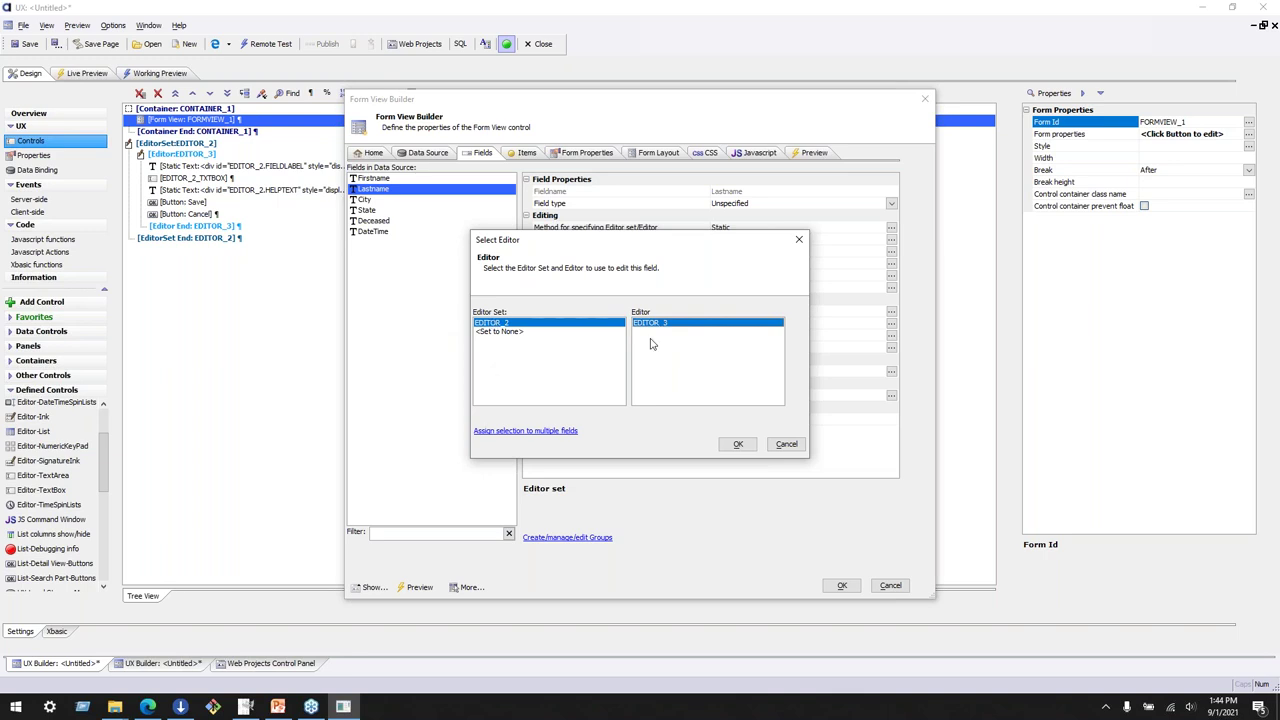
{"action": "left_click", "coordinate": [738, 444]}
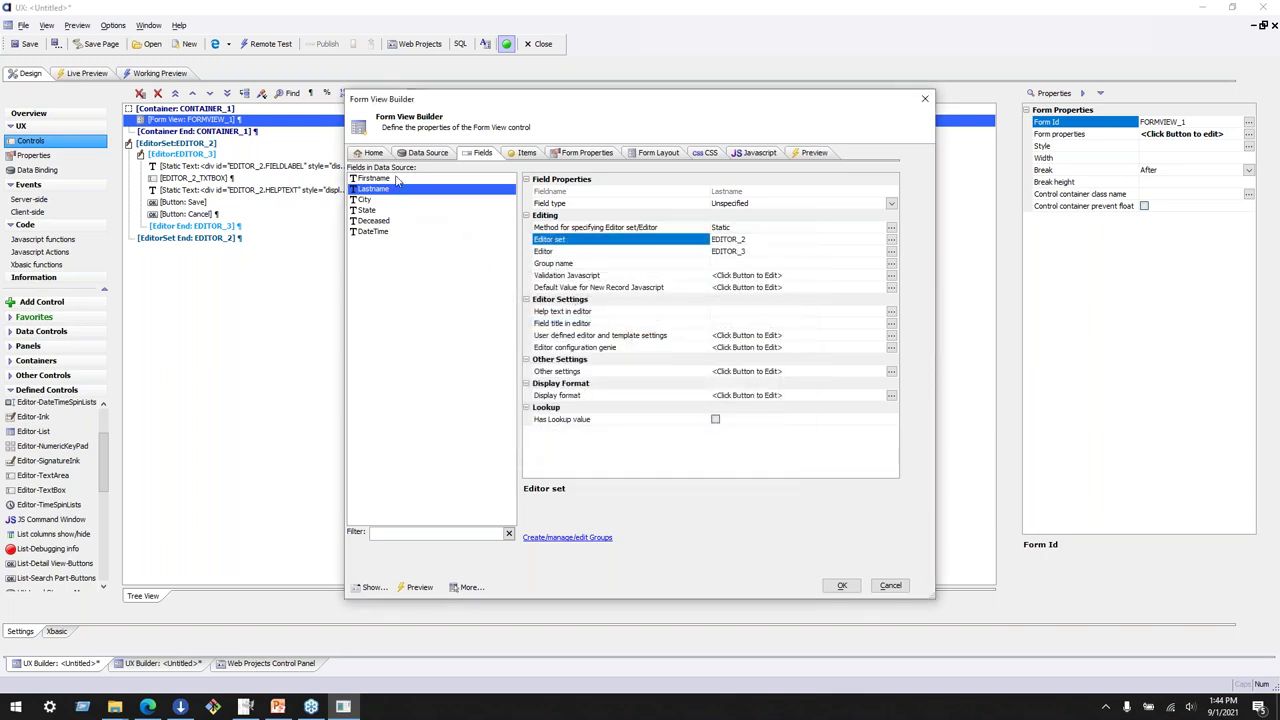
Assign editor set EDITOR_2 and editor EDITOR_3 to the Firstname field
{"action": "left_click", "coordinate": [395, 179]}
{"action": "left_click", "coordinate": [891, 240]}
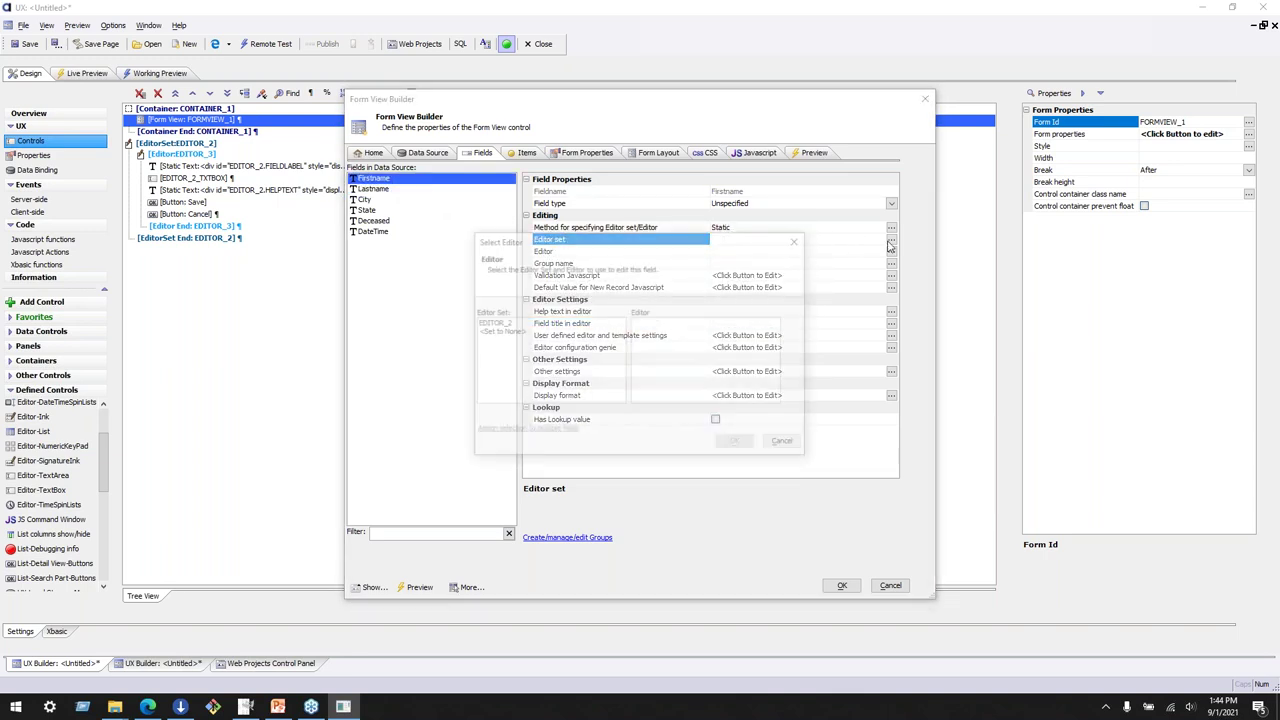
{"action": "left_click", "coordinate": [667, 332]}
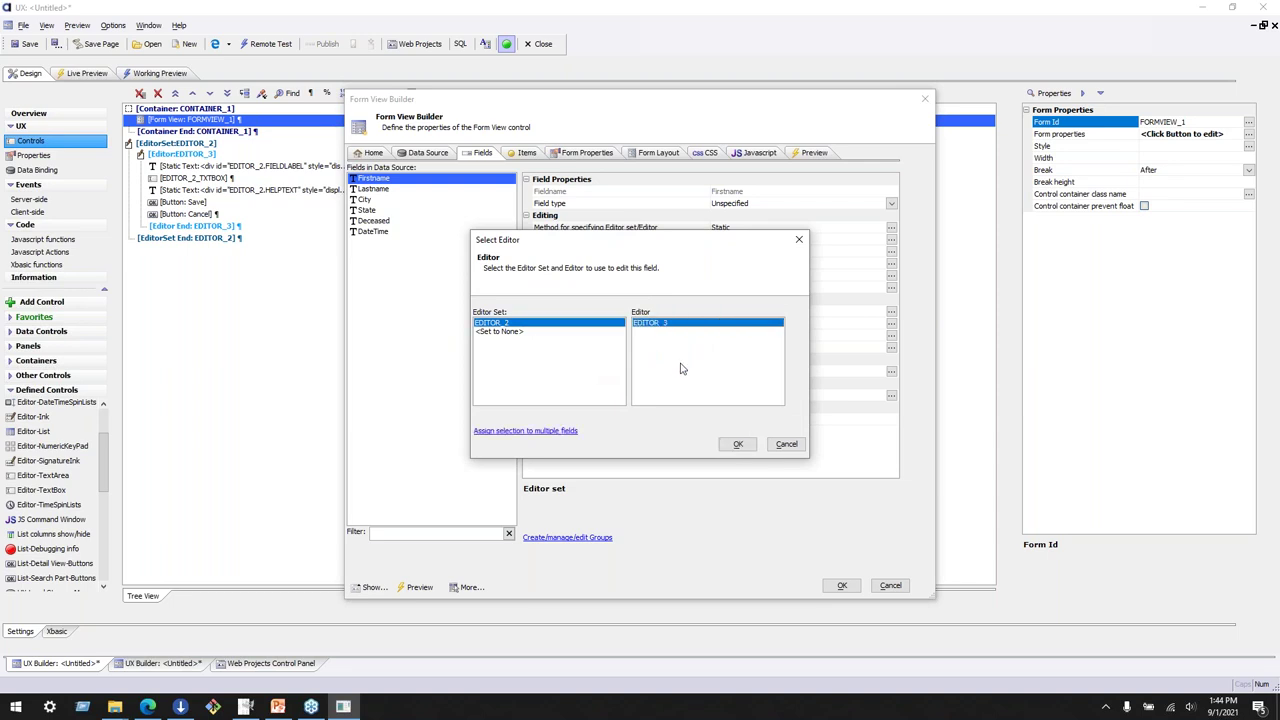
{"action": "left_click", "coordinate": [738, 444]}
Review the Deceased field's other settings and accept the Form View changes
{"action": "left_click", "coordinate": [376, 221]}
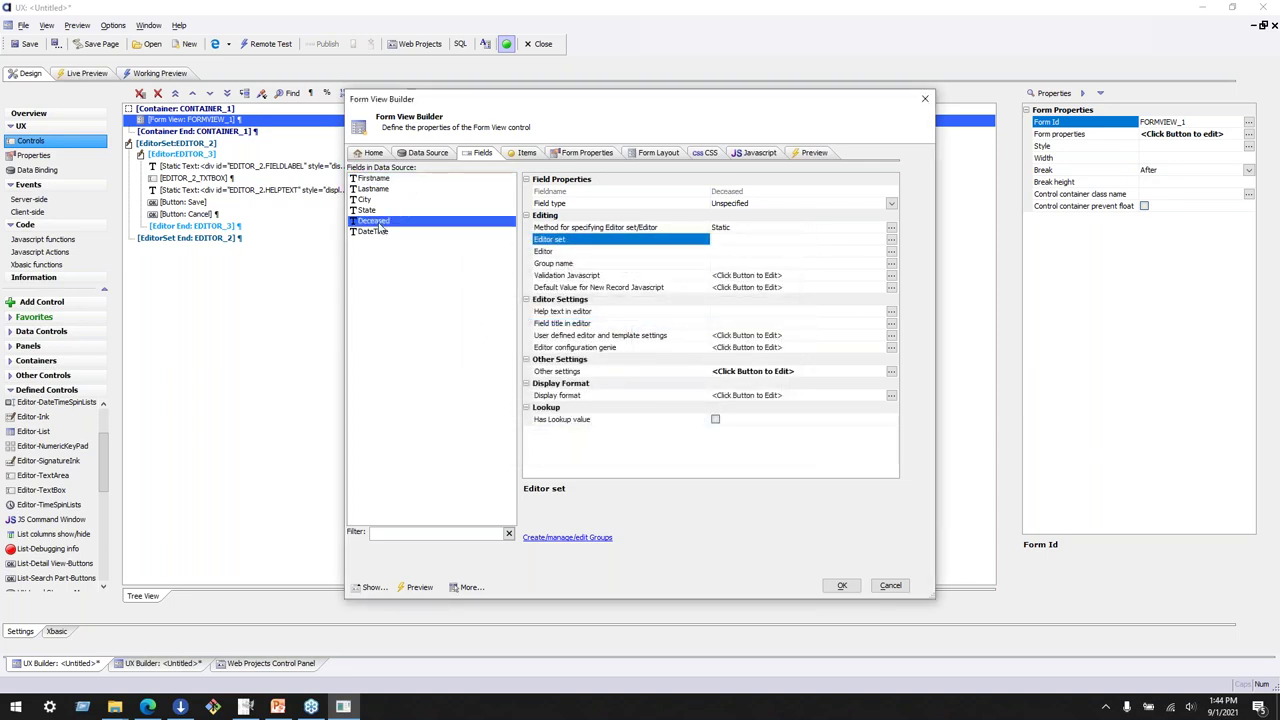
{"action": "left_click", "coordinate": [601, 374]}
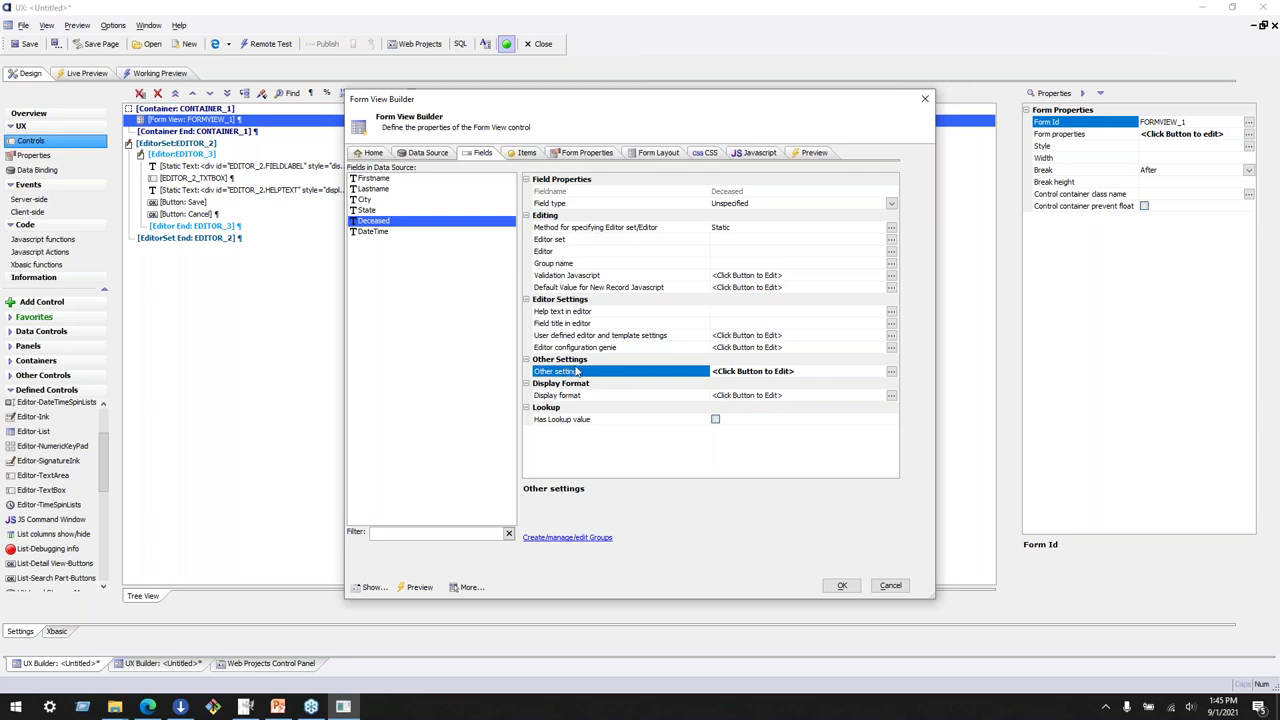
{"action": "left_click", "coordinate": [842, 585]}
Test in the live preview that the Firstname, Lastname and City fields open and close their text-box editor
{"action": "left_click", "coordinate": [86, 73]}
{"action": "left_click", "coordinate": [296, 110]}
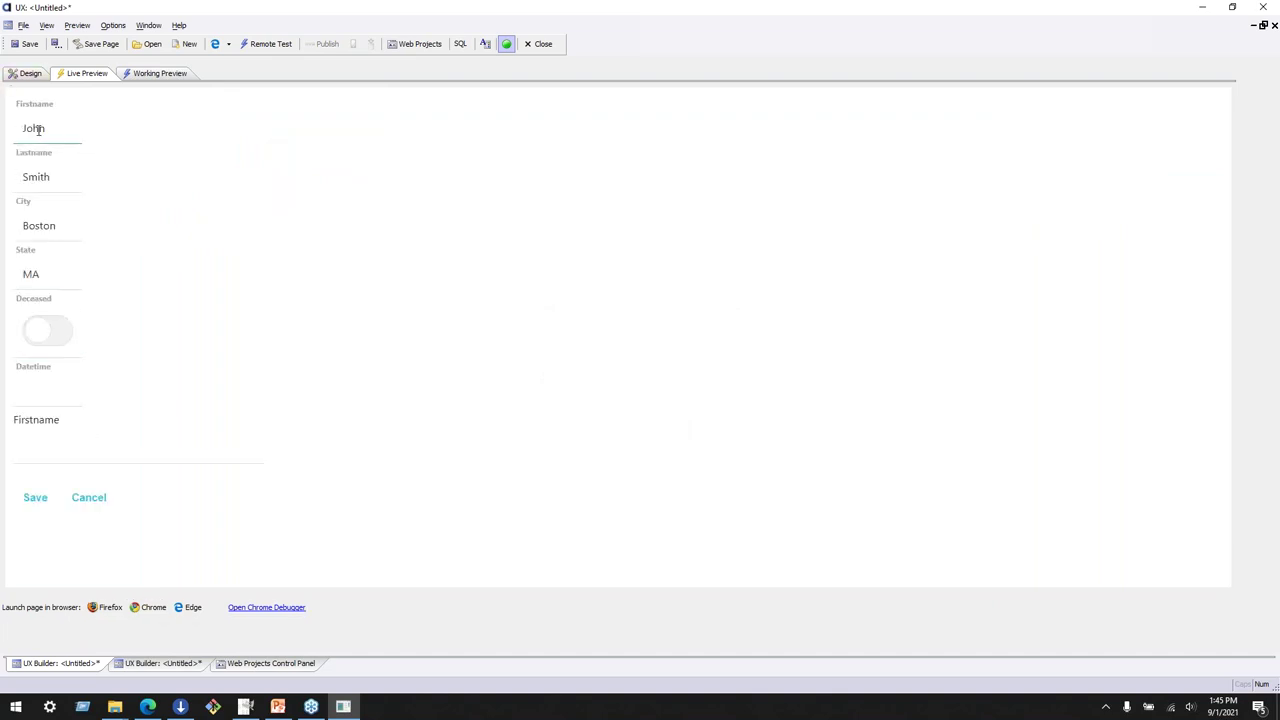
{"action": "left_click", "coordinate": [29, 443]}
{"action": "left_click", "coordinate": [37, 177]}
{"action": "left_click", "coordinate": [79, 440]}
{"action": "left_click", "coordinate": [40, 224]}
{"action": "left_click", "coordinate": [105, 445]}
{"action": "left_click", "coordinate": [47, 290]}
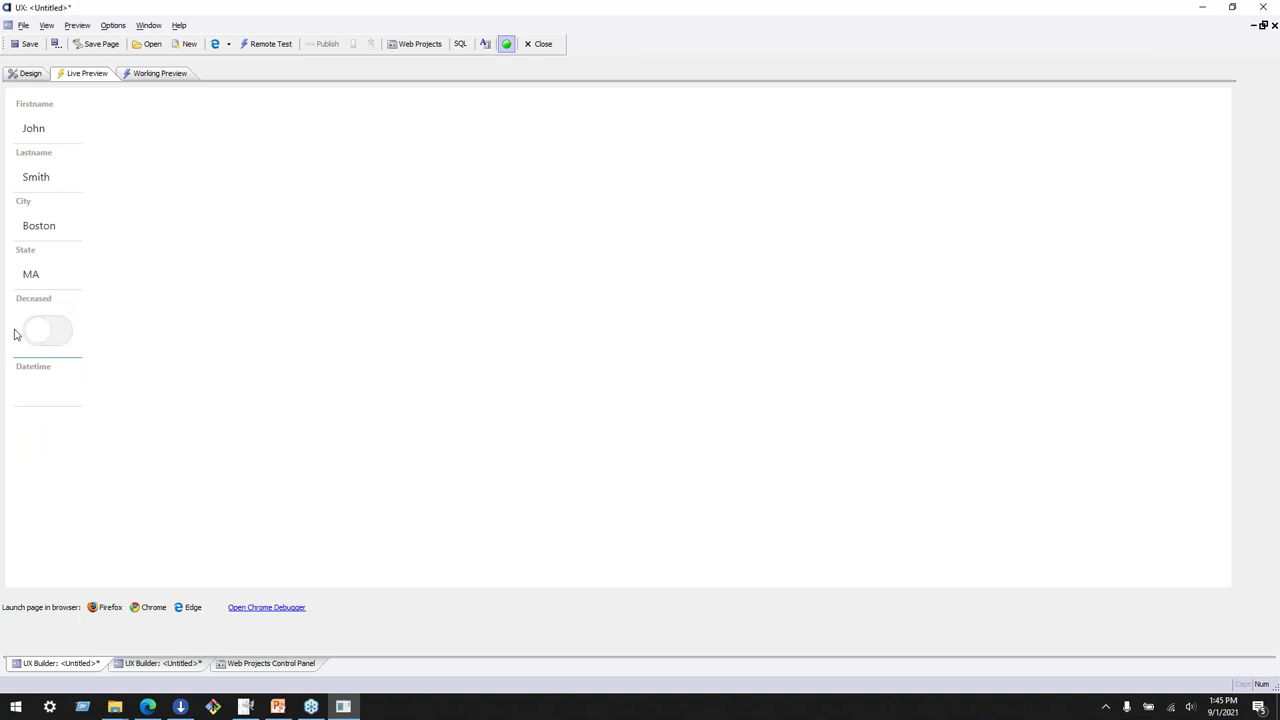
Check the Chrome debugger console while trying the Deceased switch in the live preview, and close the debugger
{"action": "left_click", "coordinate": [290, 608]}
{"action": "left_click_drag", "start_coordinate": [210, 15], "coordinate": [494, 122]}
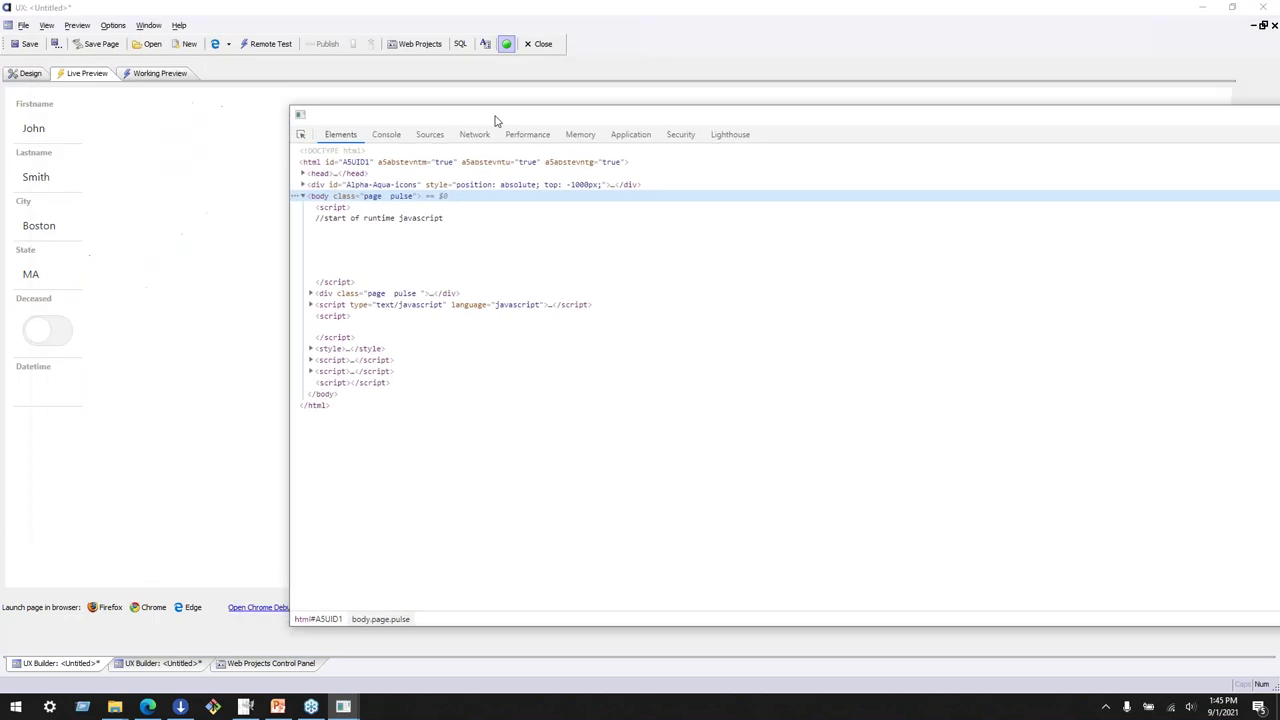
{"action": "left_click", "coordinate": [387, 134]}
{"action": "left_click", "coordinate": [39, 333]}
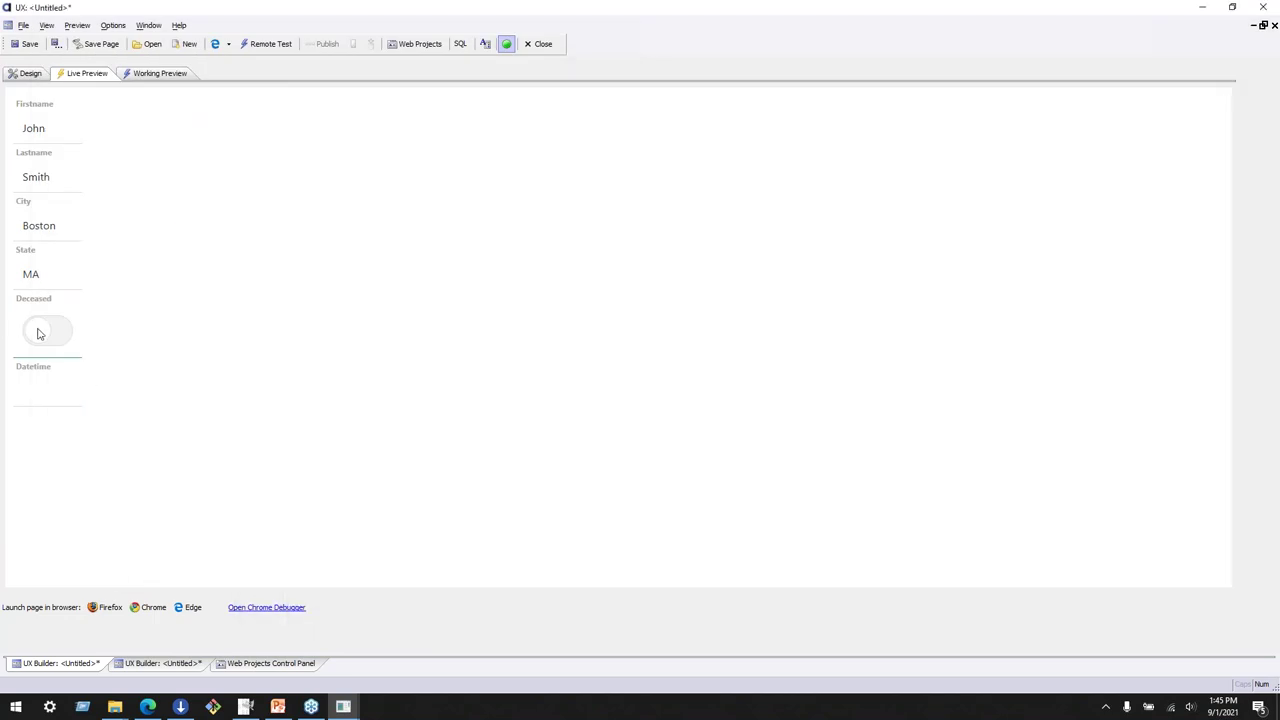
{"action": "left_click", "coordinate": [281, 610]}
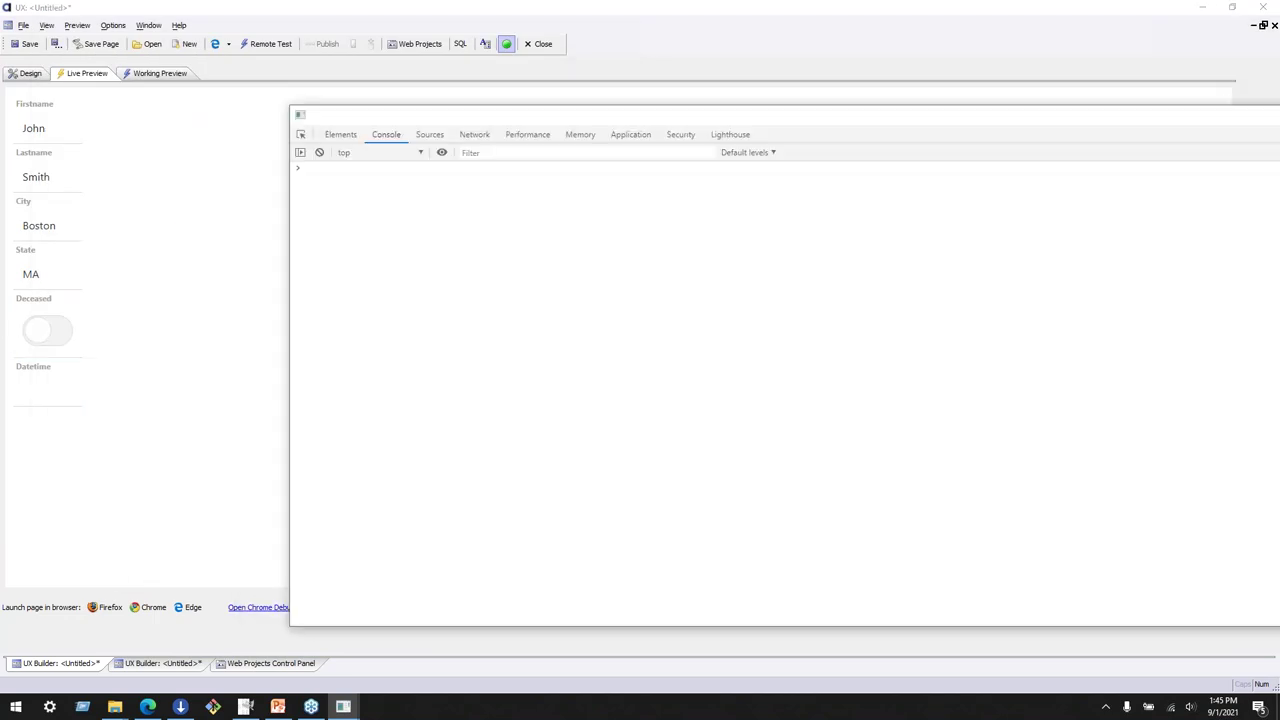
{"action": "left_click_drag", "start_coordinate": [462, 116], "coordinate": [46, 236]}
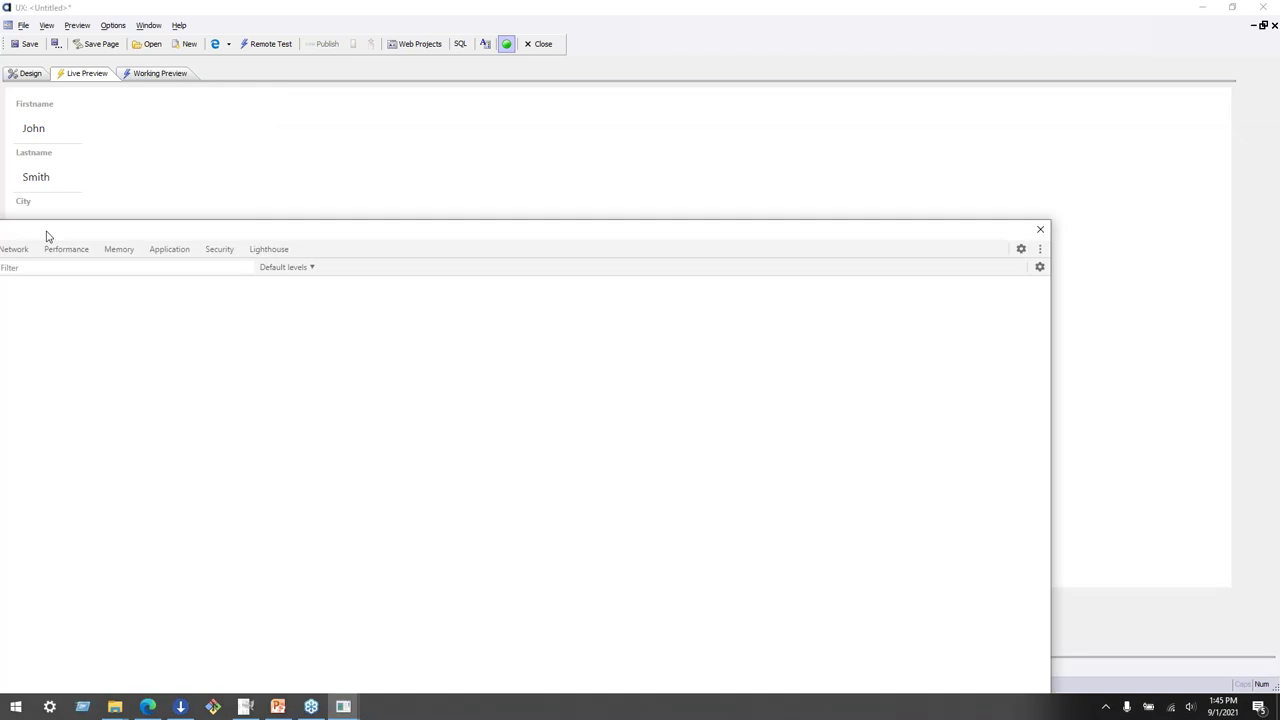
{"action": "left_click", "coordinate": [1040, 229]}
Switch to the browser, download the Switch FormView Component from the documentation and extract it to D:\Downloads\FormViewSwitch
{"action": "left_click", "coordinate": [25, 73]}
{"action": "double_click", "coordinate": [200, 120]}
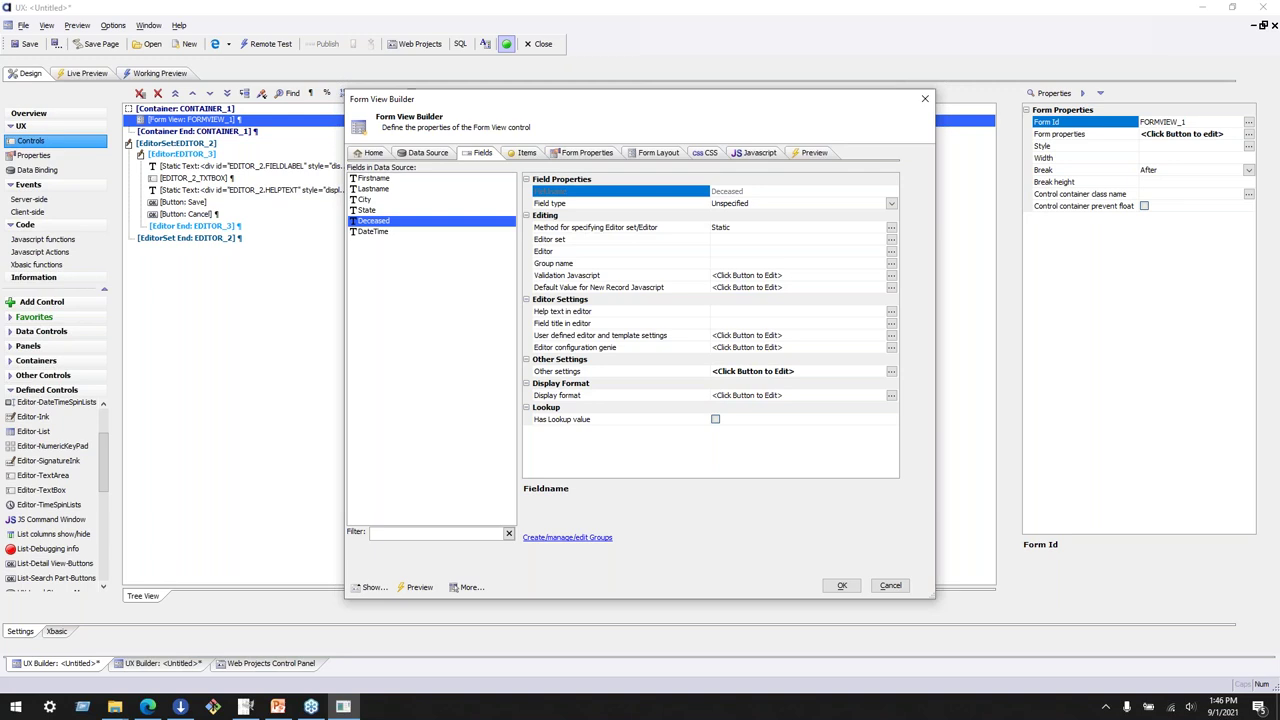
{"action": "left_click", "coordinate": [148, 706]}
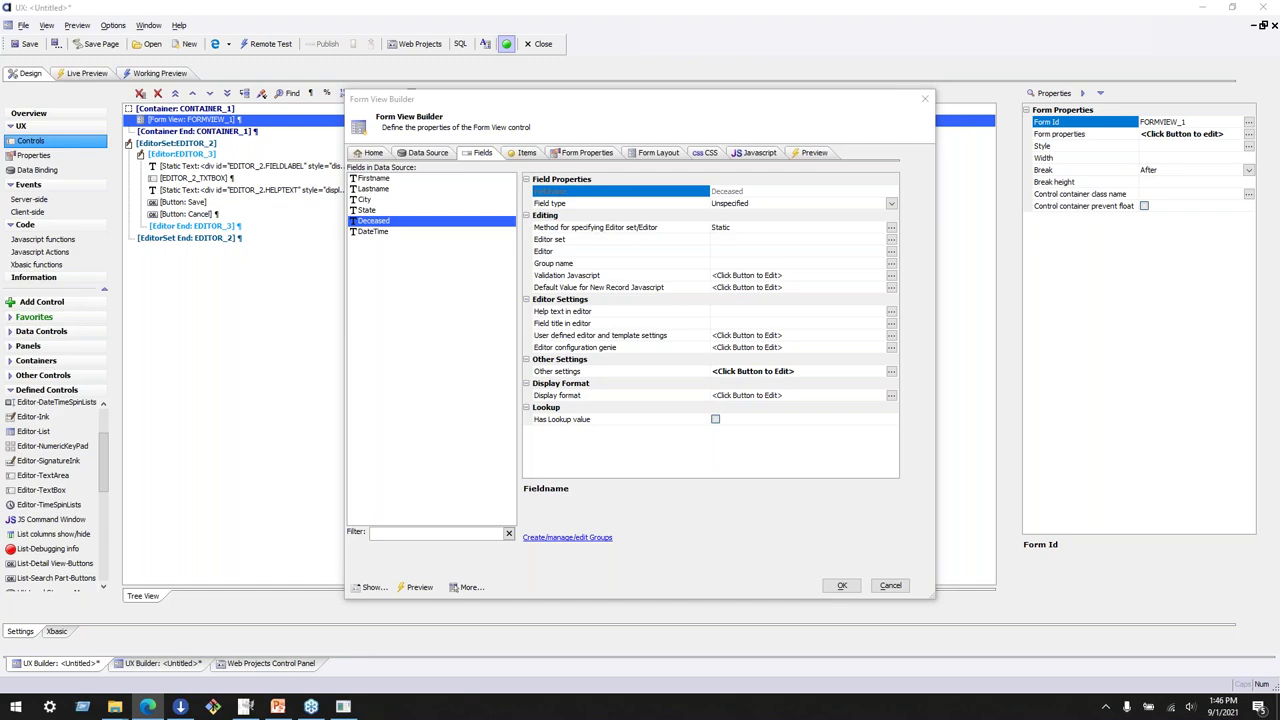
{"action": "key", "text": "alt+Tab"}
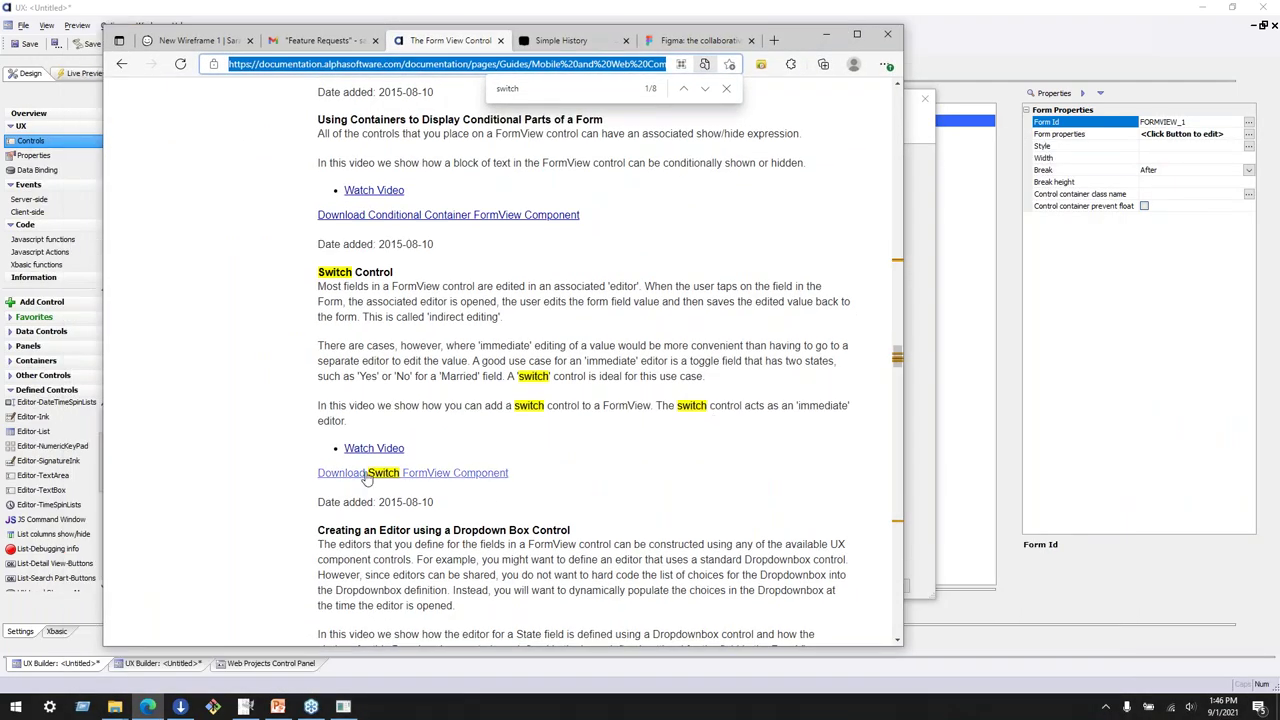
{"action": "left_click", "coordinate": [553, 430]}
{"action": "left_click", "coordinate": [826, 35]}
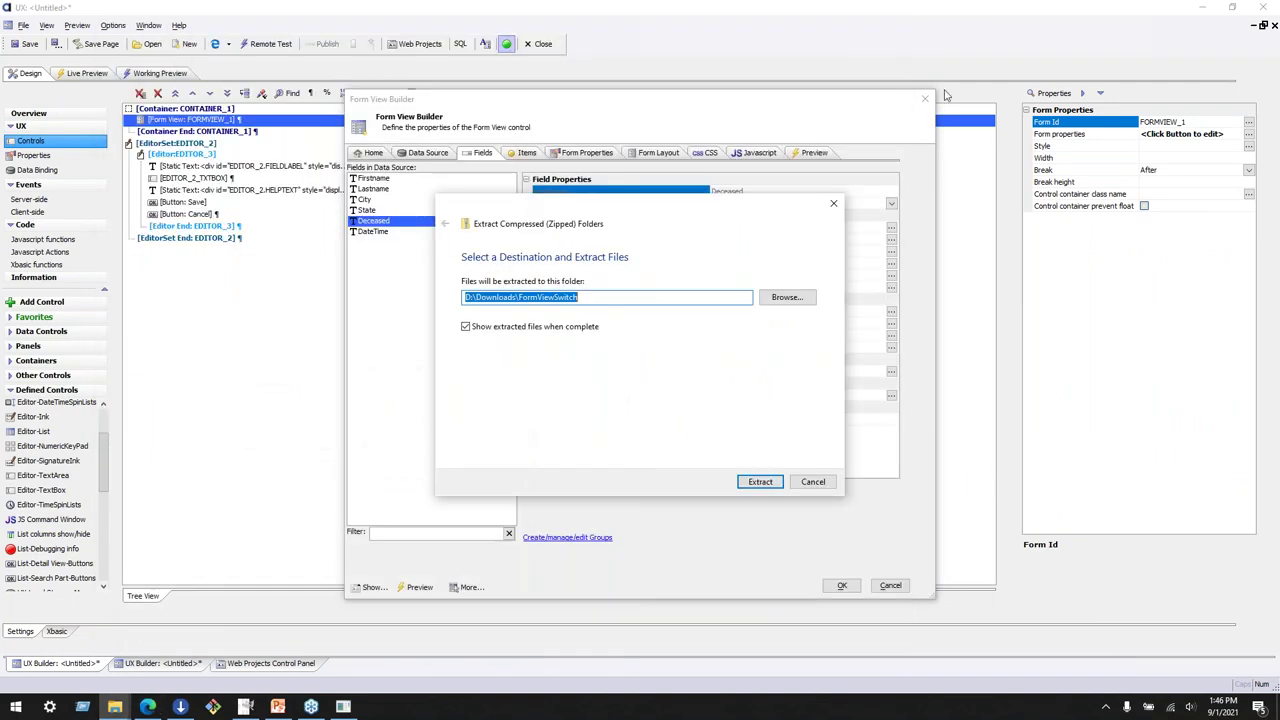
{"action": "left_click", "coordinate": [752, 484]}
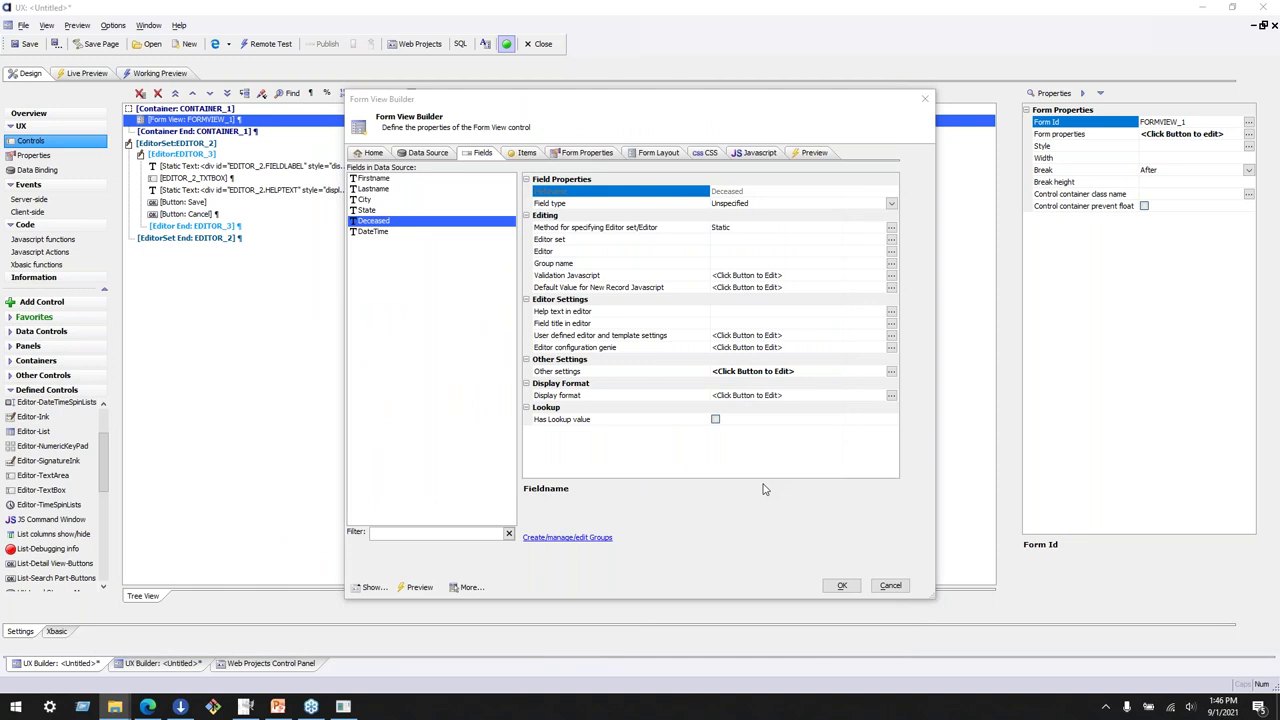
Exit the Form View Builder without saving and copy FormViewSwitch.a5wcmp into the Wireframes.WebProject folder
{"action": "left_click", "coordinate": [890, 585]}
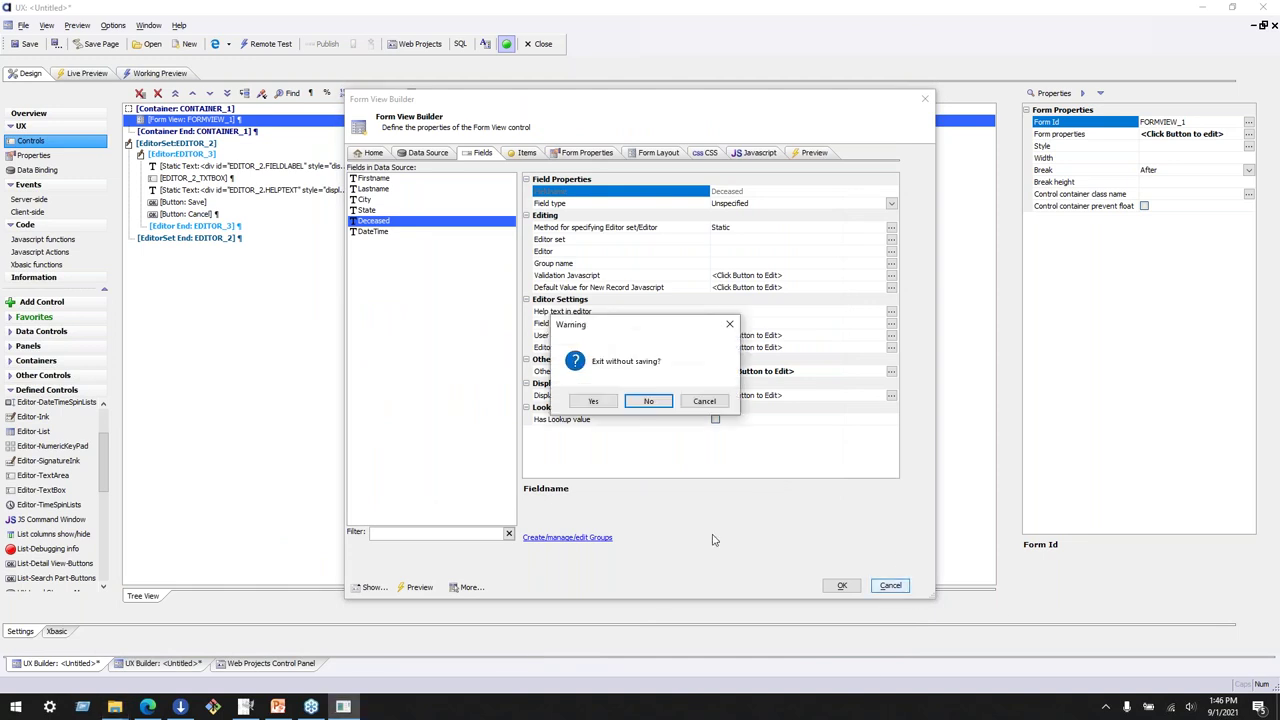
{"action": "left_click", "coordinate": [593, 401]}
{"action": "left_click", "coordinate": [270, 663]}
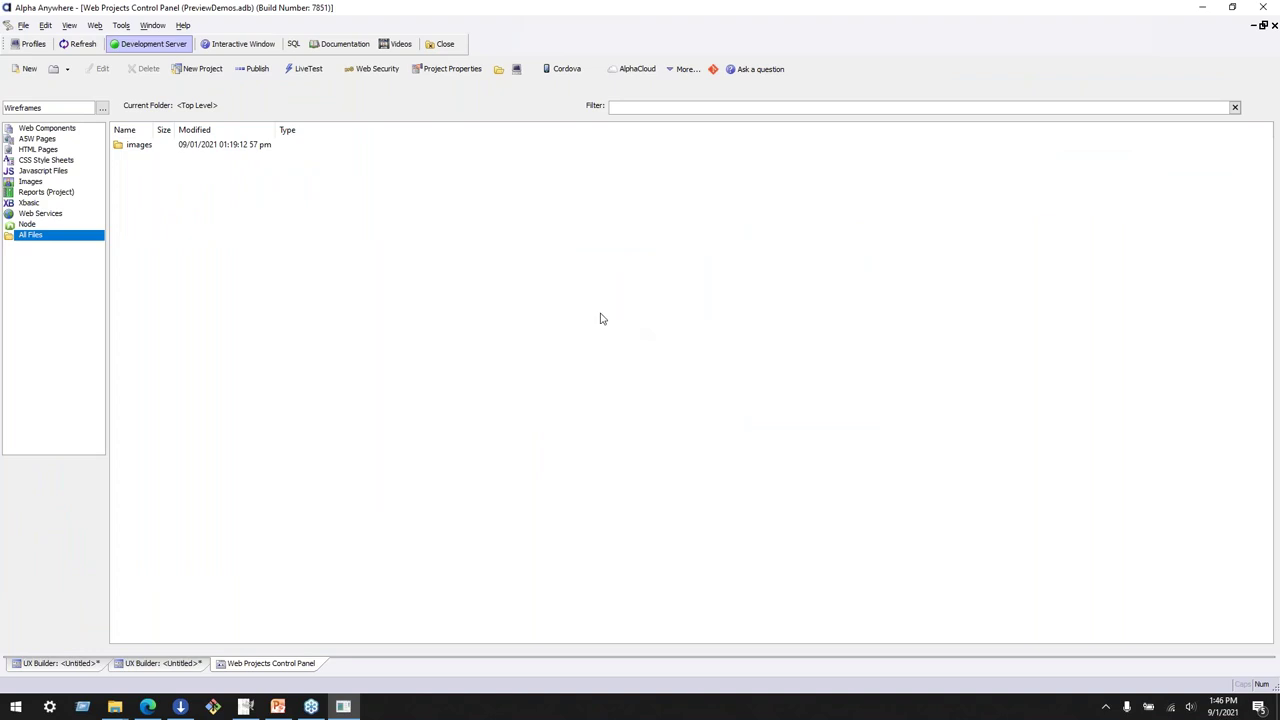
{"action": "left_click", "coordinate": [497, 69]}
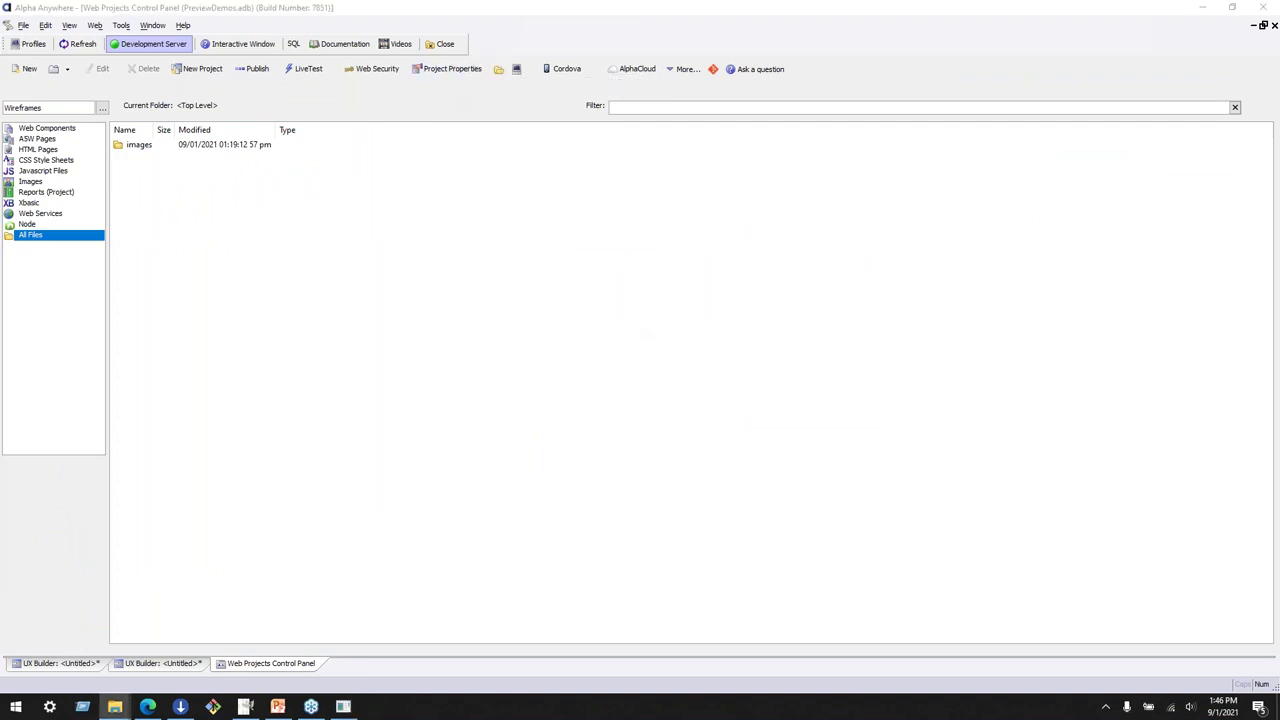
{"action": "left_click_drag", "start_coordinate": [1218, 145], "coordinate": [520, 404]}
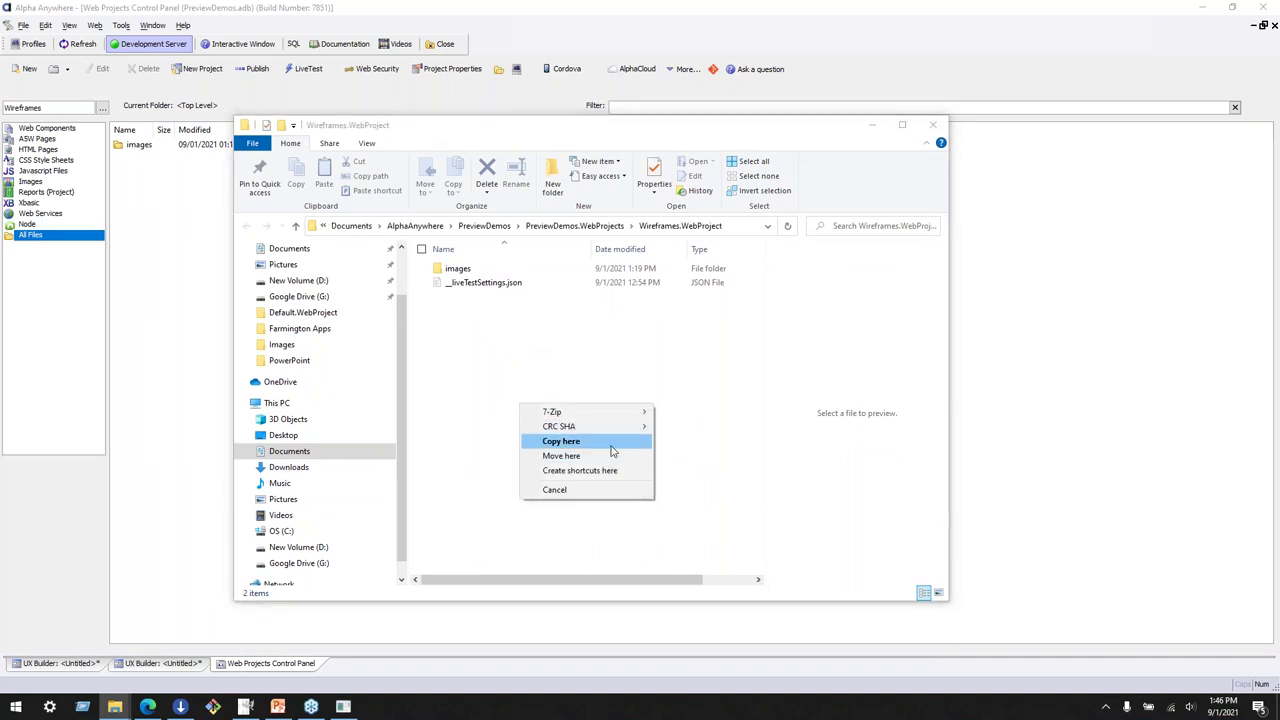
{"action": "left_click", "coordinate": [612, 446]}
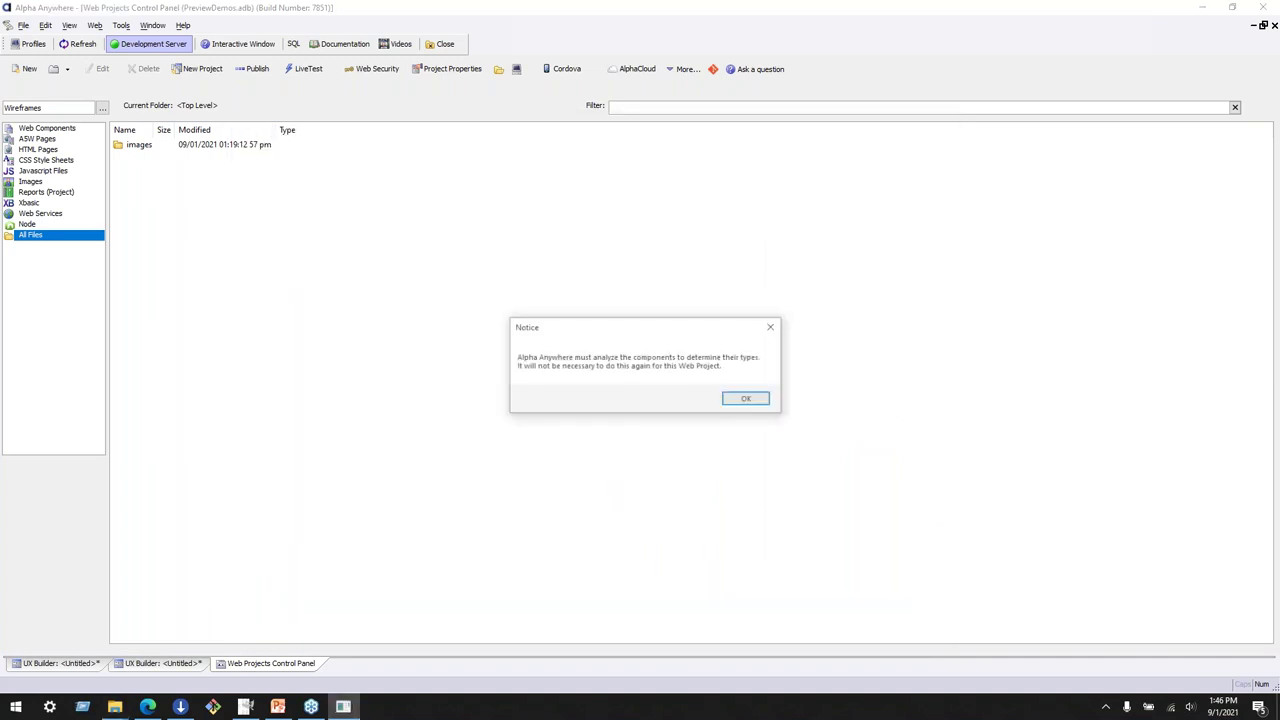
Open FormViewSwitch.a5wcmp for editing, creating an initial backup and turning pre-rendering on for this UX component only
{"action": "left_click", "coordinate": [746, 398]}
{"action": "double_click", "coordinate": [193, 160]}
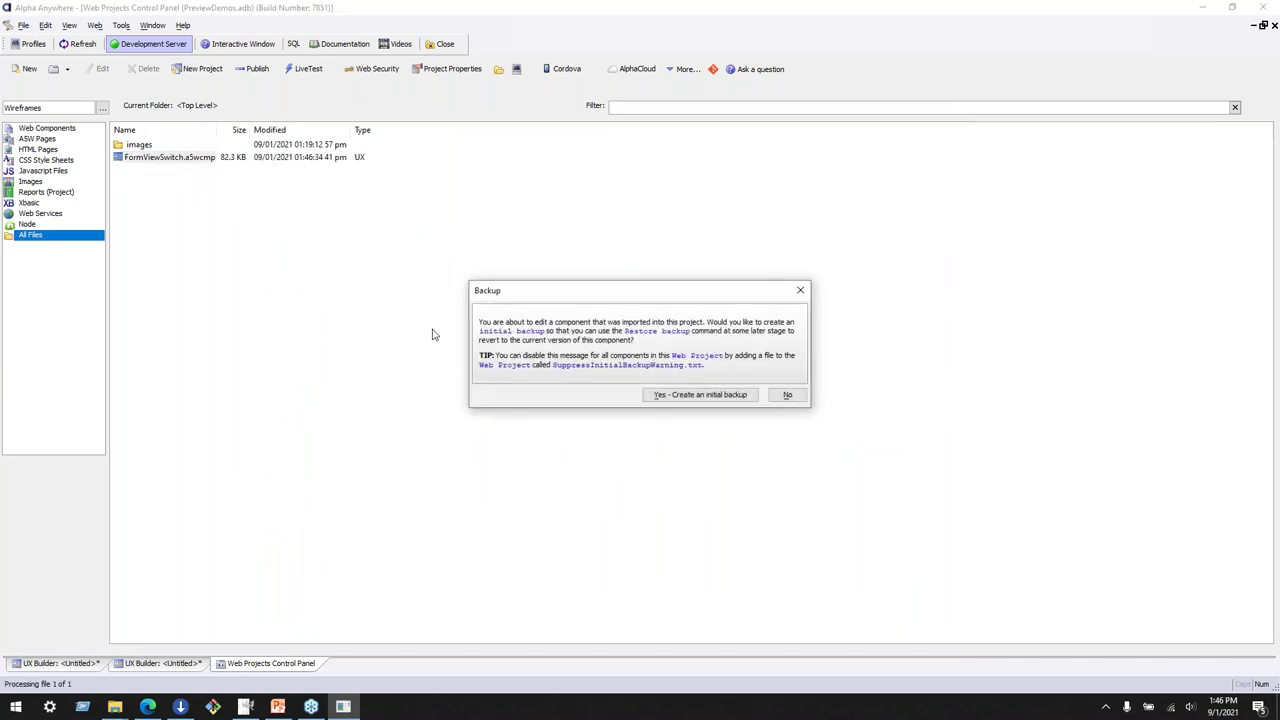
{"action": "left_click", "coordinate": [722, 399]}
{"action": "left_click", "coordinate": [586, 413]}
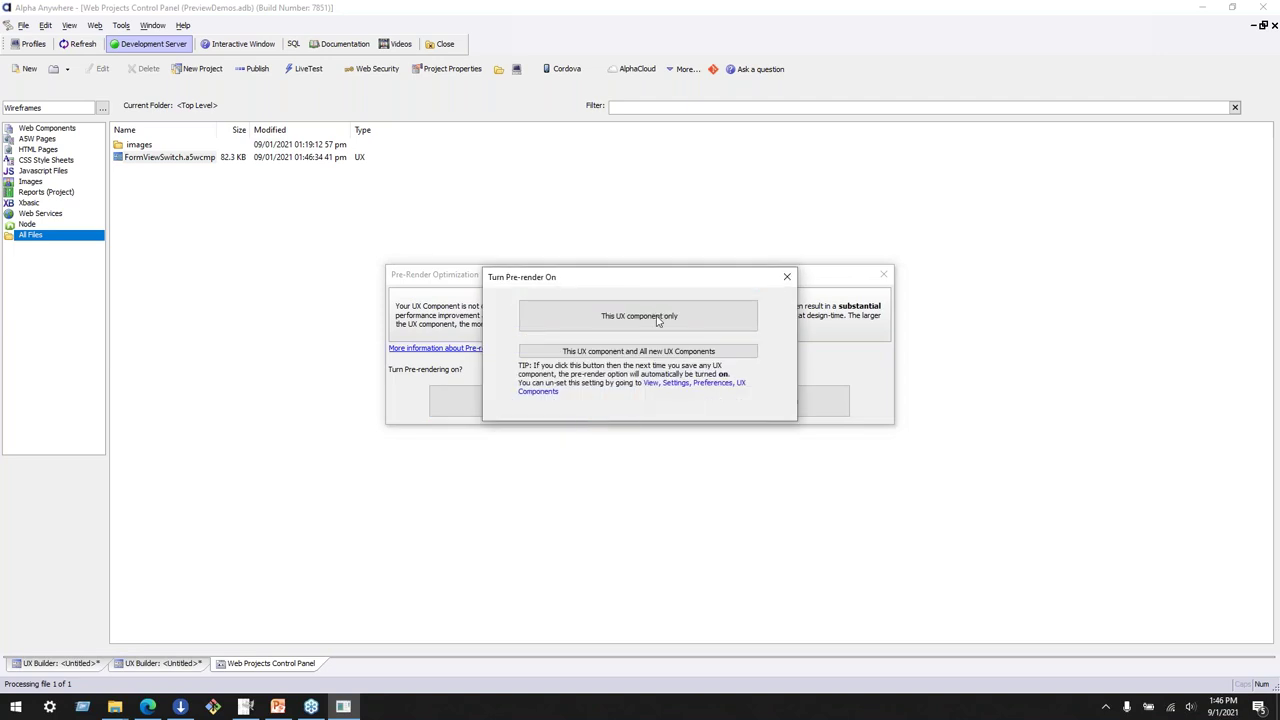
{"action": "left_click", "coordinate": [658, 318]}
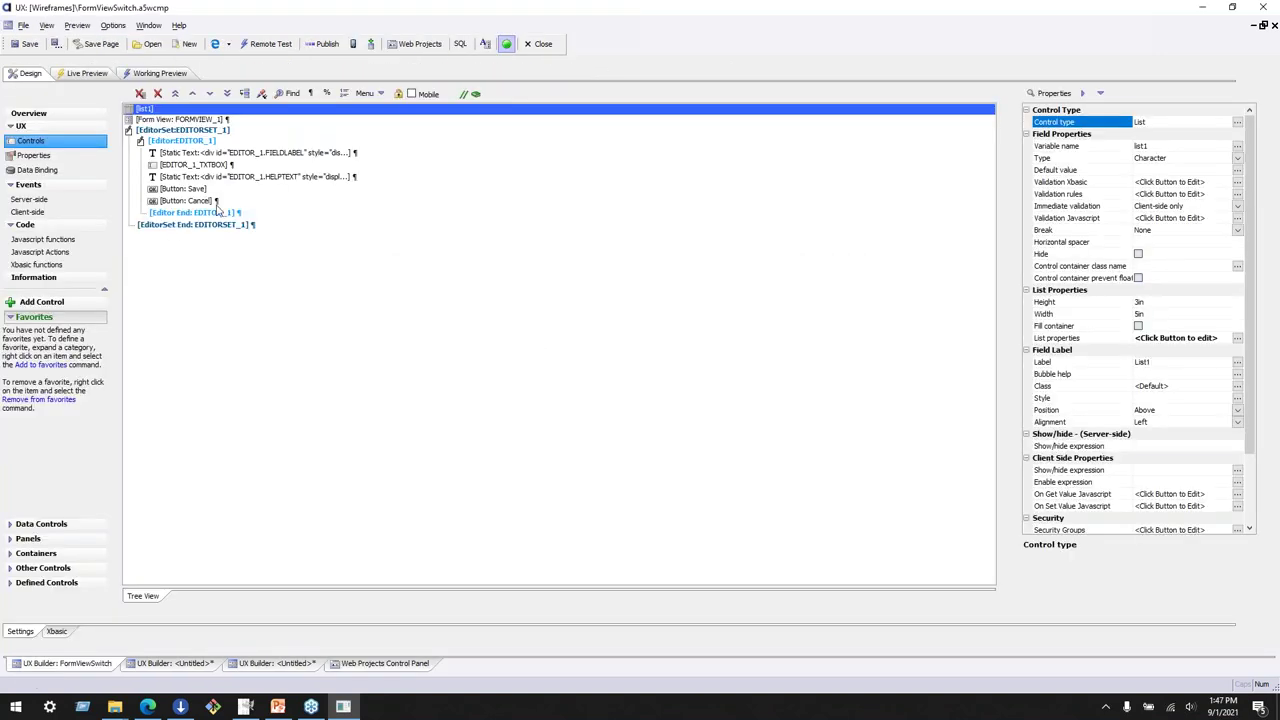
Inspect the Married switch's layout properties in FormViewSwitch's Form View, and exit the builder without saving
{"action": "double_click", "coordinate": [188, 120]}
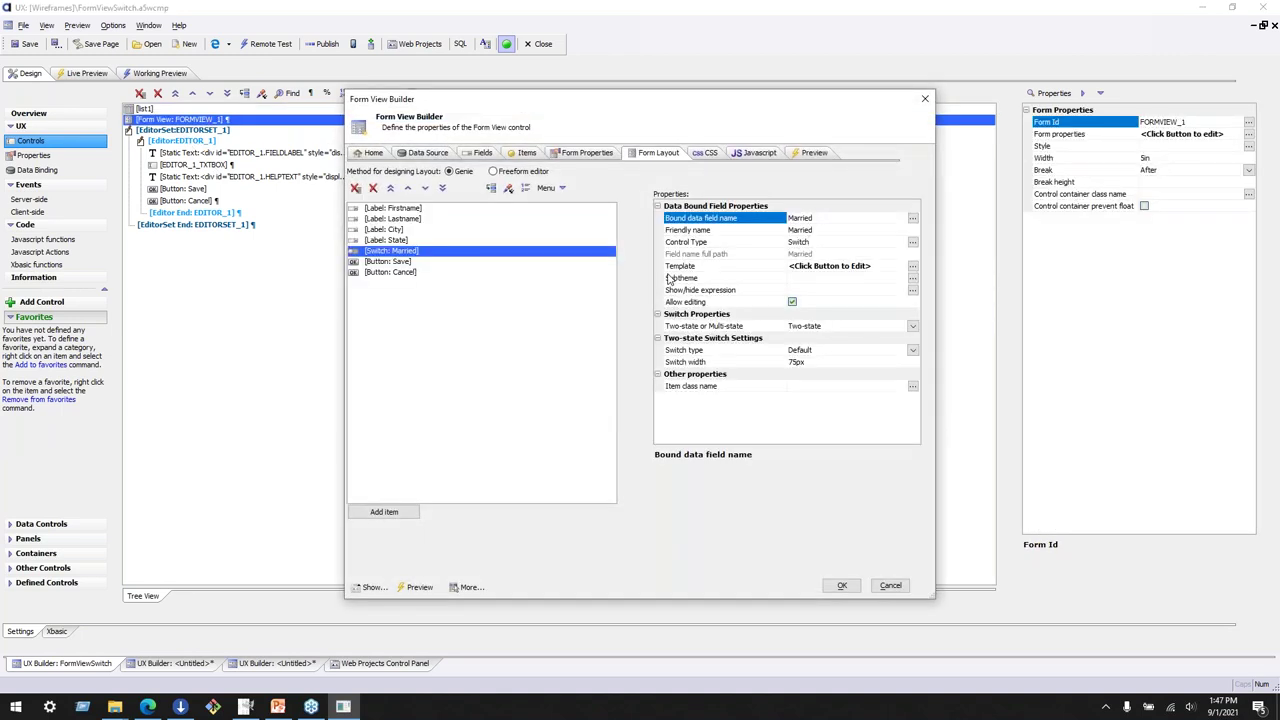
{"action": "left_click", "coordinate": [676, 302]}
{"action": "left_click", "coordinate": [679, 327]}
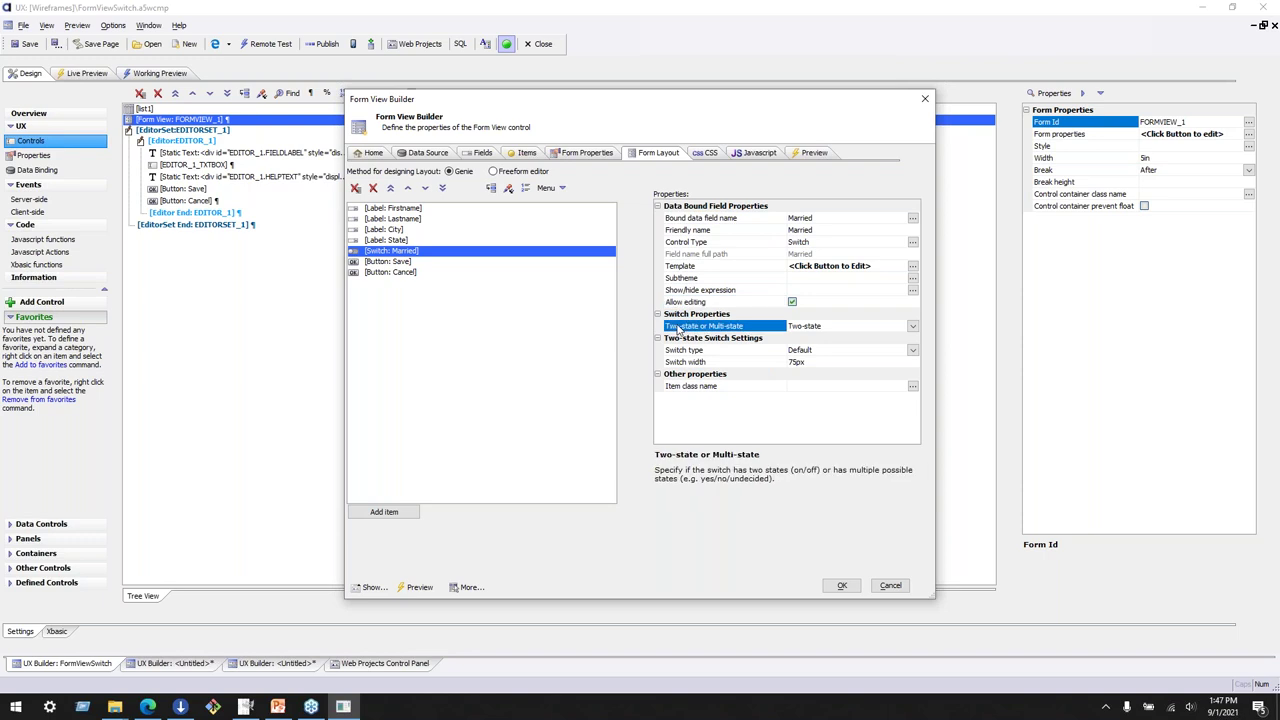
{"action": "left_click", "coordinate": [686, 244]}
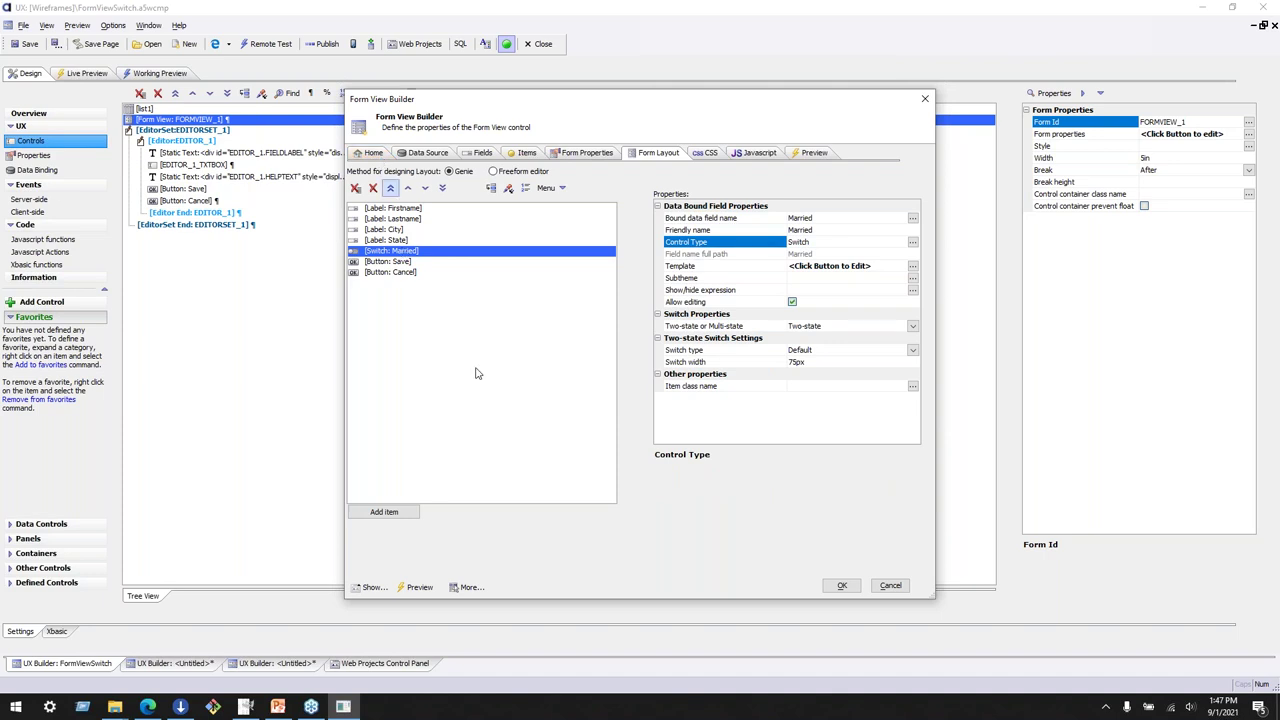
{"action": "left_click", "coordinate": [890, 585]}
{"action": "left_click", "coordinate": [597, 400]}
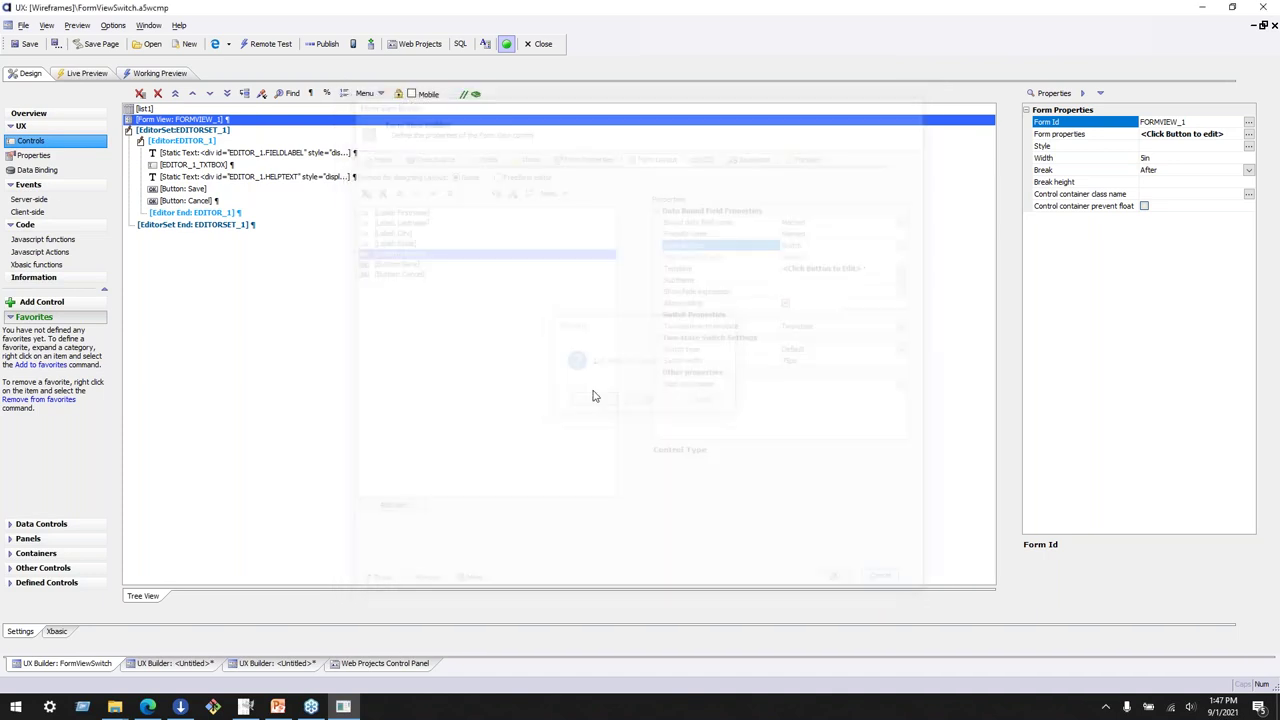
Preview FormViewSwitch live and toggle the Married switch repeatedly for the first list record
{"action": "left_click", "coordinate": [78, 73]}
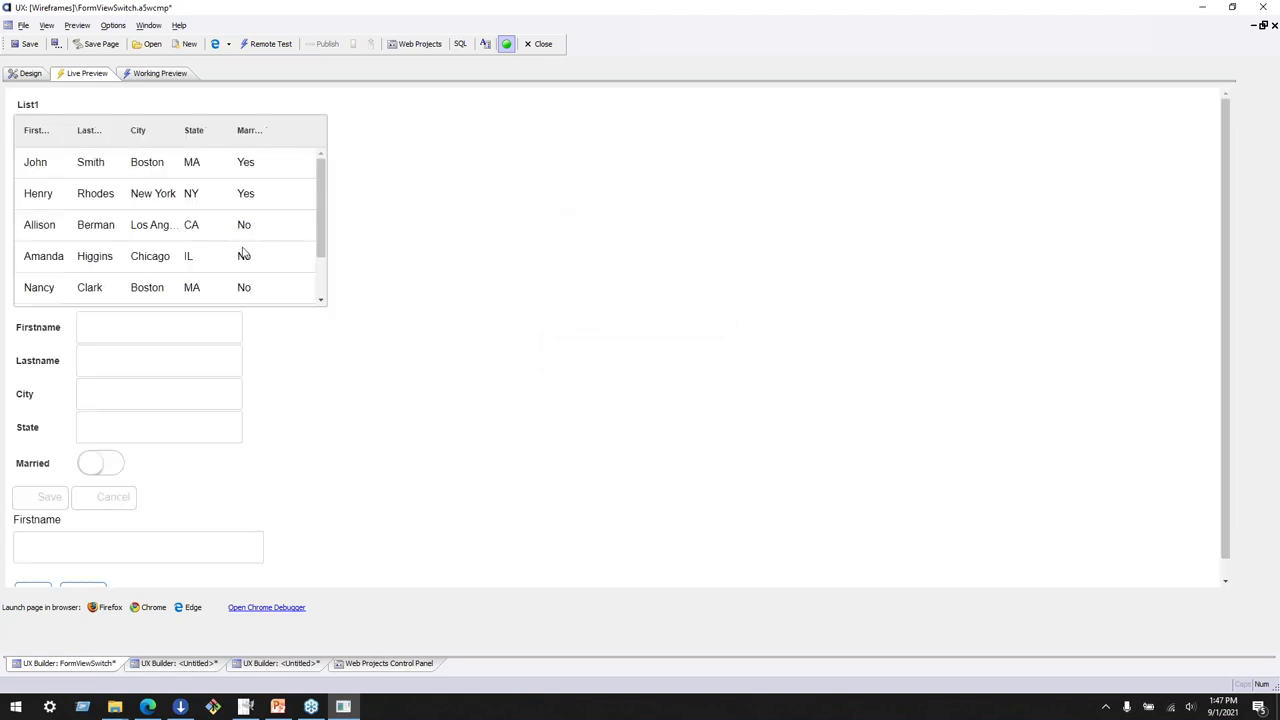
{"action": "left_click", "coordinate": [151, 170]}
{"action": "left_click", "coordinate": [102, 468]}
{"action": "left_click", "coordinate": [102, 468]}
{"action": "left_click", "coordinate": [102, 468]}
{"action": "left_click", "coordinate": [100, 468]}
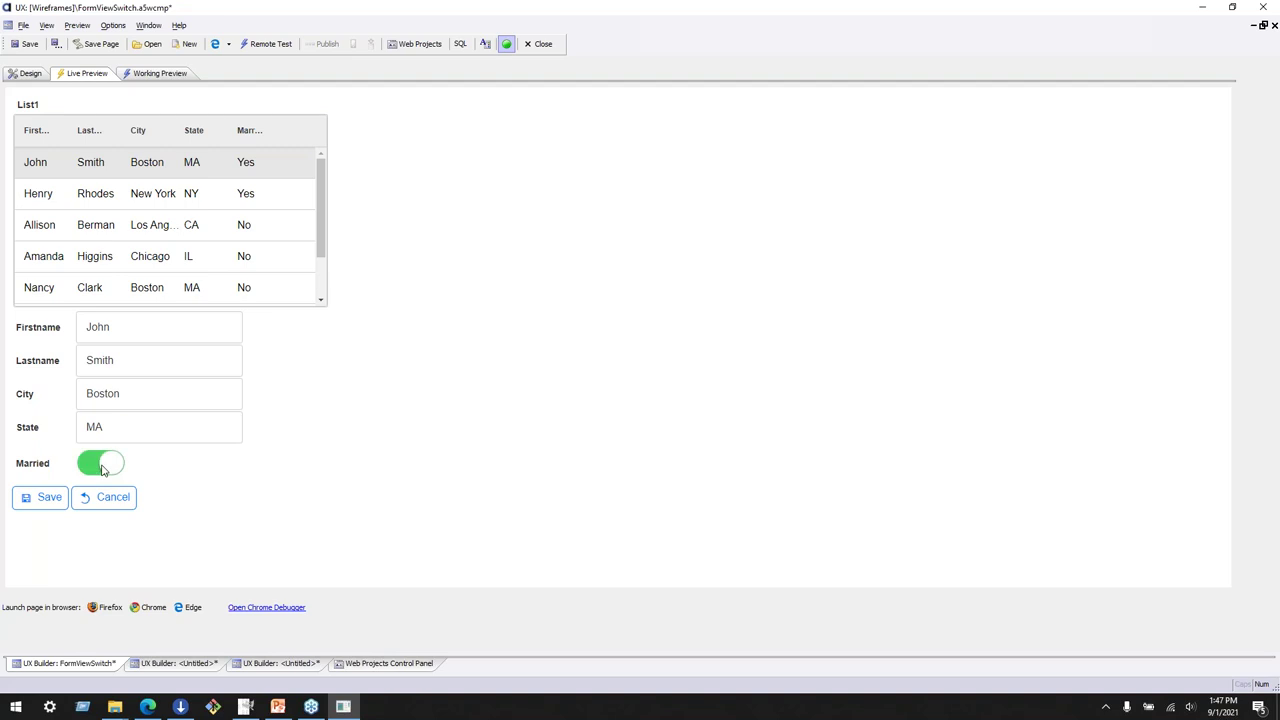
{"action": "left_click", "coordinate": [78, 469]}
{"action": "left_click", "coordinate": [80, 468]}
Open FormViewSwitch's Form View and examine the Married switch's field template, including the label and field div styles
{"action": "left_click", "coordinate": [29, 73]}
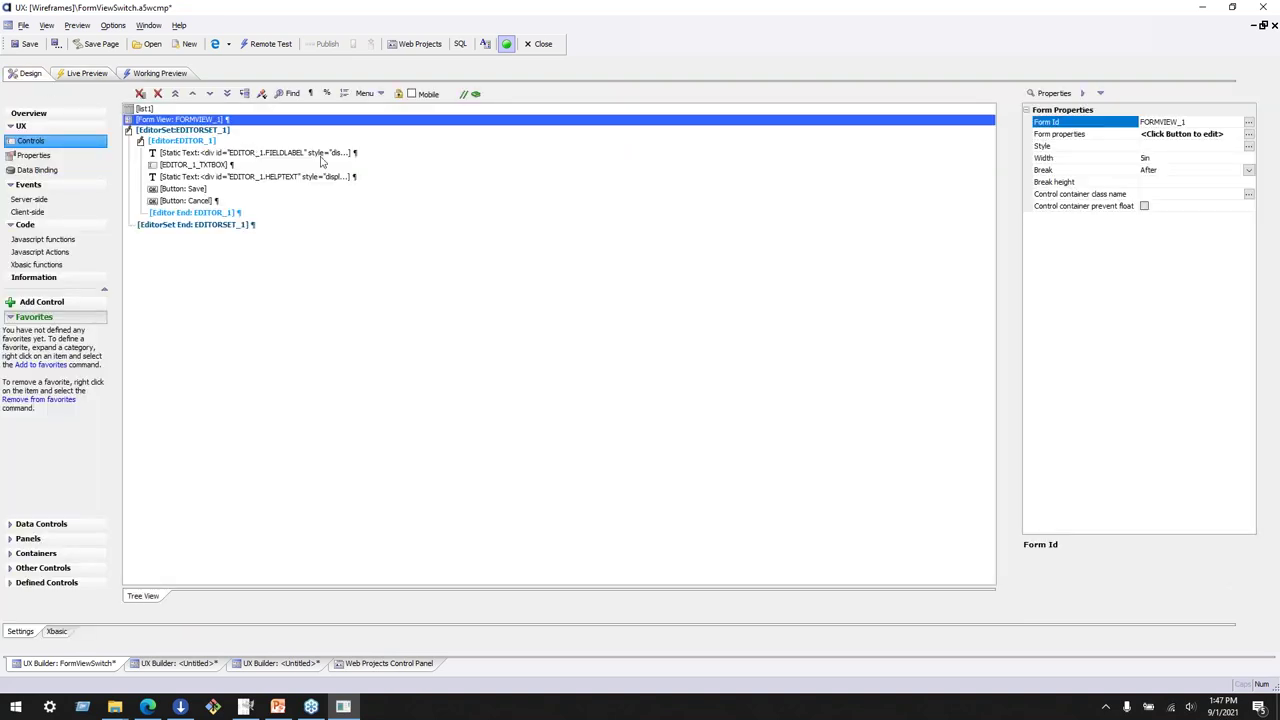
{"action": "double_click", "coordinate": [255, 127]}
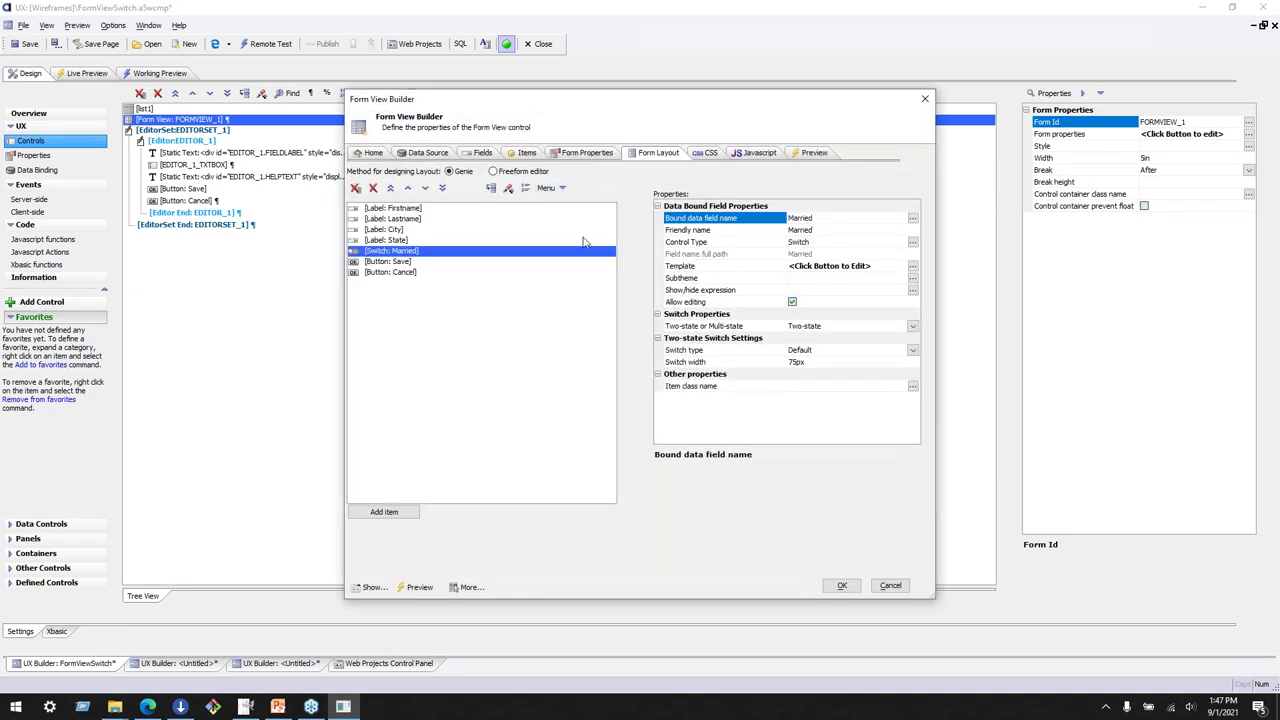
{"action": "left_click", "coordinate": [720, 290]}
{"action": "double_click", "coordinate": [720, 266]}
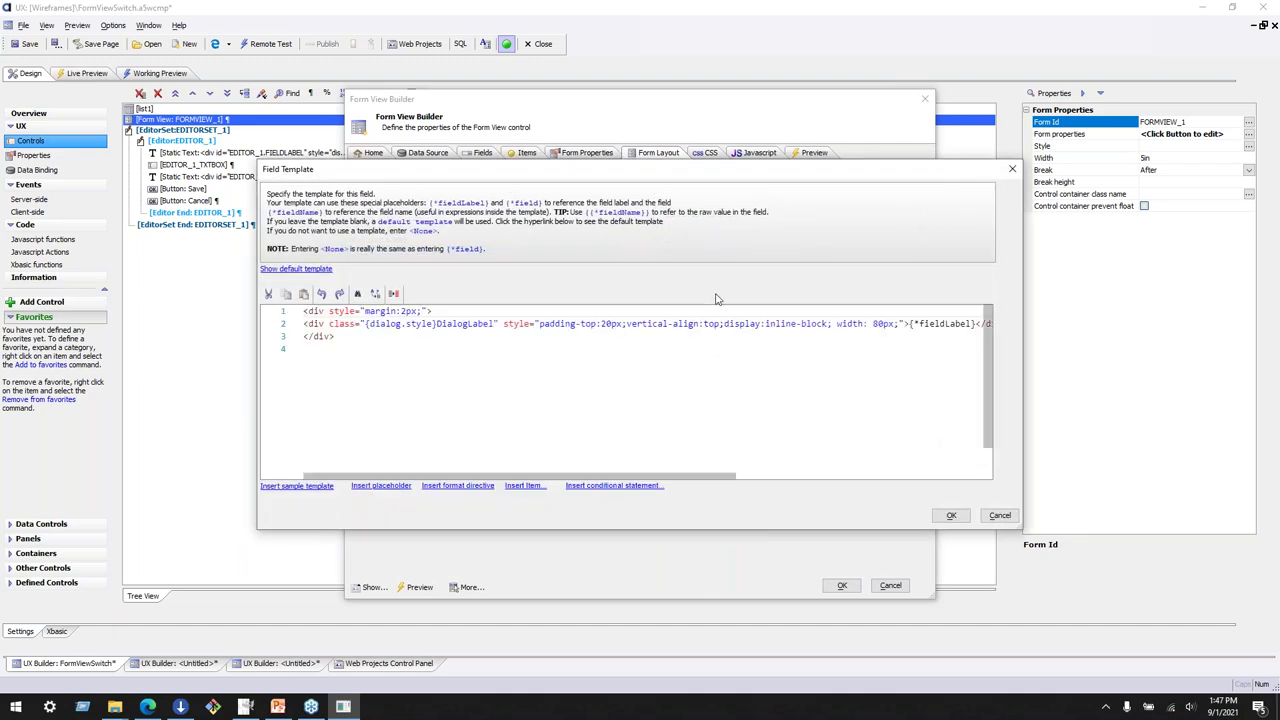
{"action": "left_click", "coordinate": [1000, 515]}
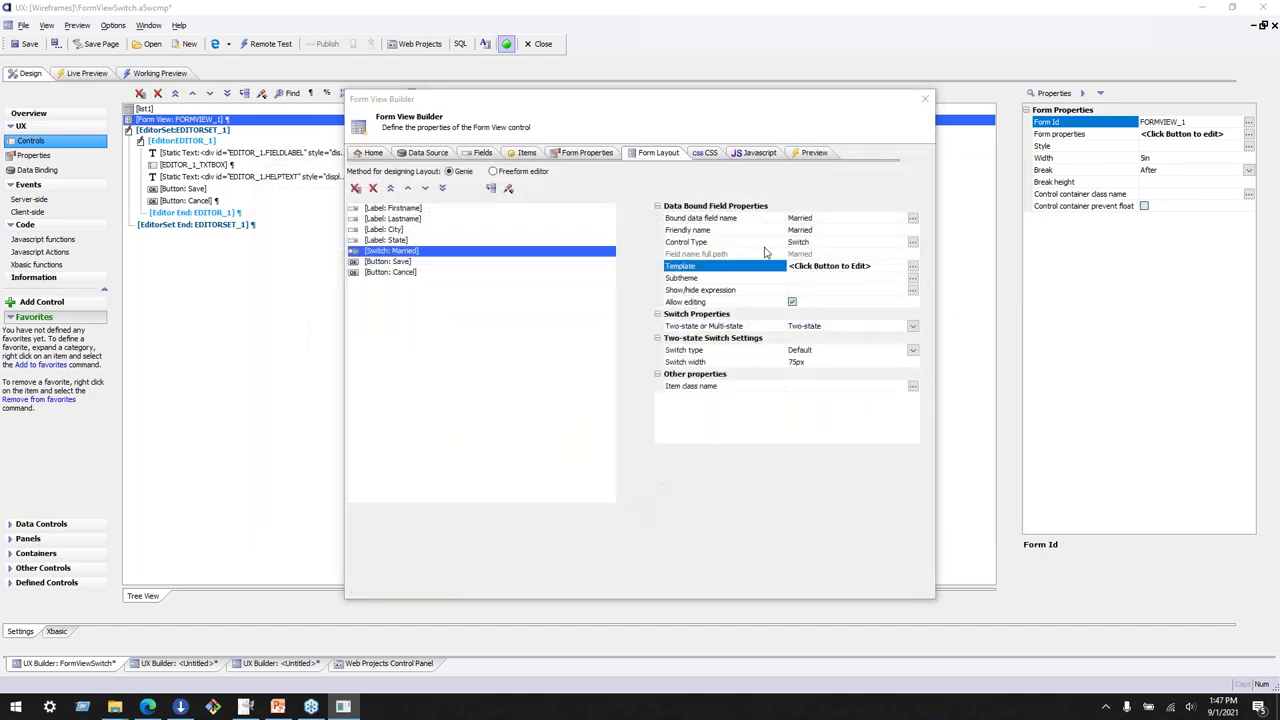
{"action": "double_click", "coordinate": [741, 267]}
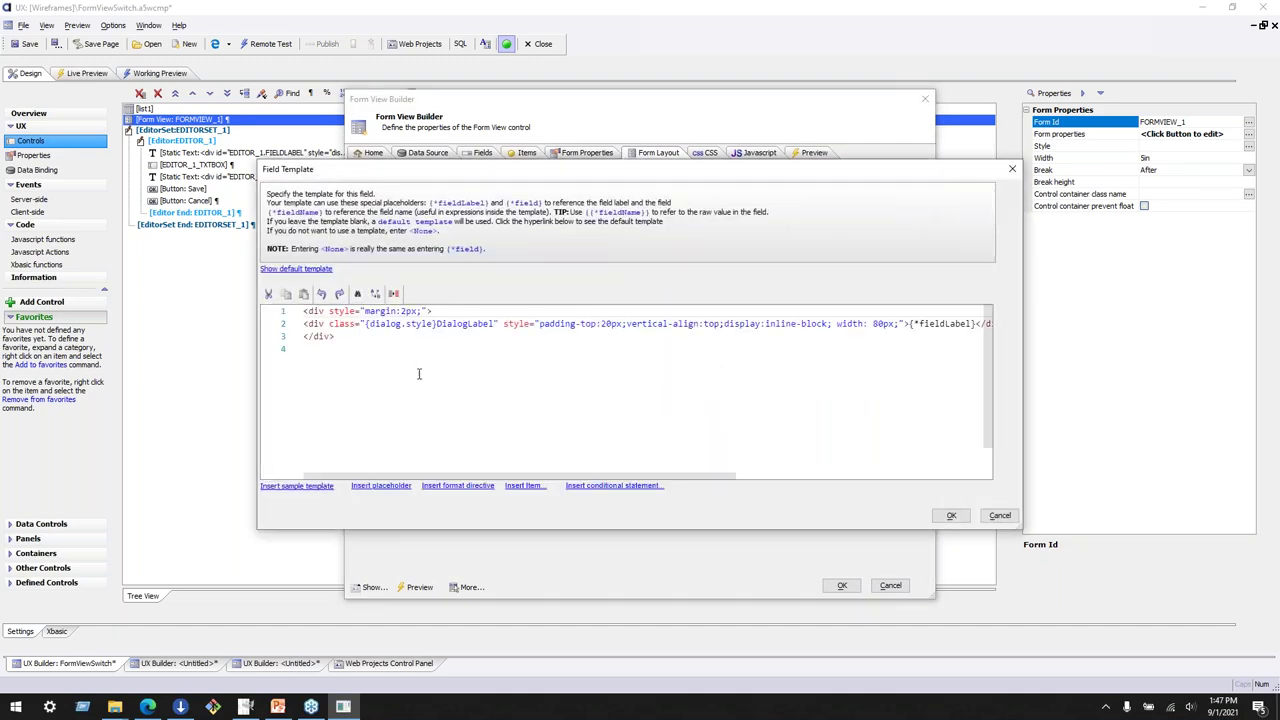
{"action": "left_click_drag", "start_coordinate": [395, 472], "coordinate": [463, 252]}
{"action": "left_click_drag", "start_coordinate": [488, 170], "coordinate": [647, 421]}
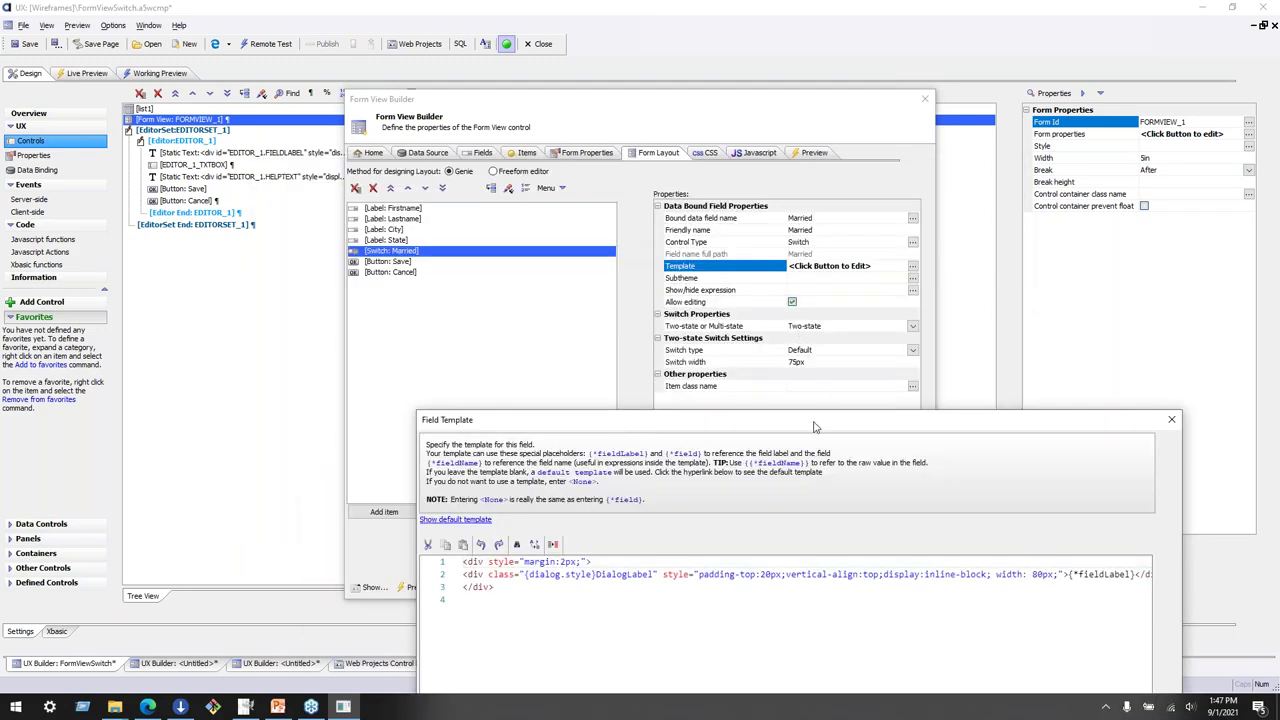
{"action": "left_click_drag", "start_coordinate": [797, 426], "coordinate": [685, 190]}
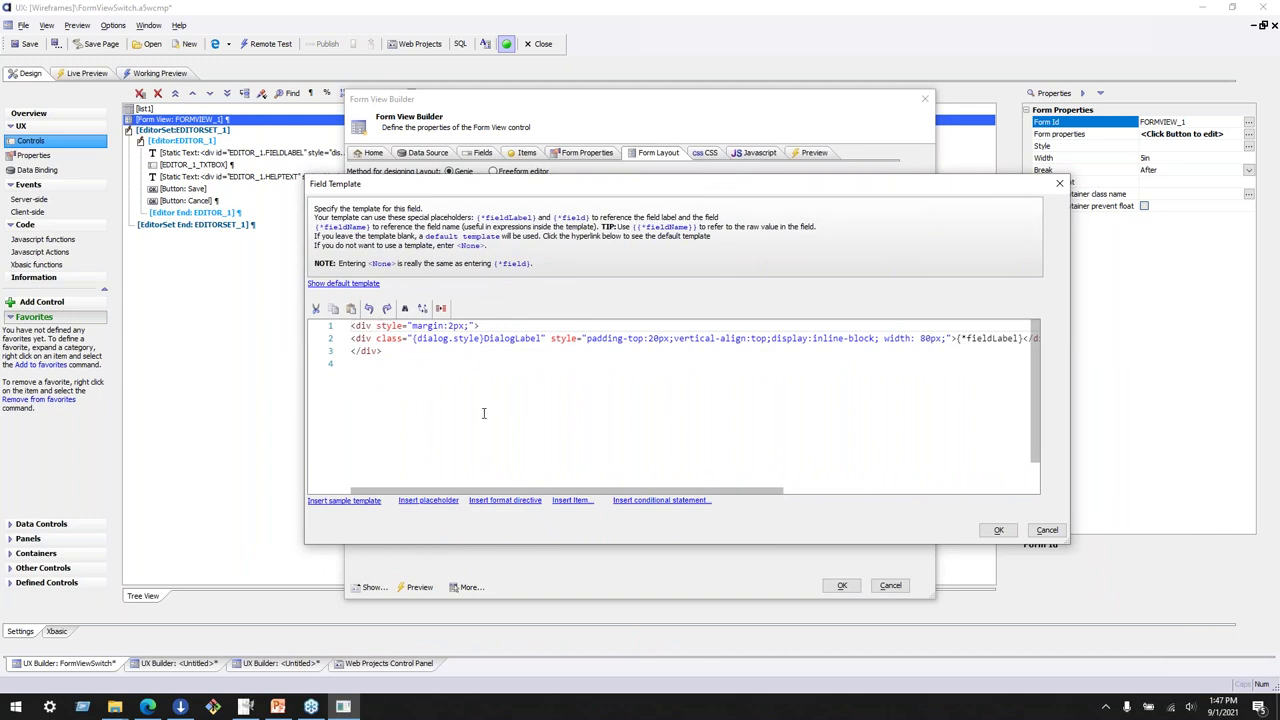
{"action": "left_click_drag", "start_coordinate": [600, 494], "coordinate": [960, 505]}
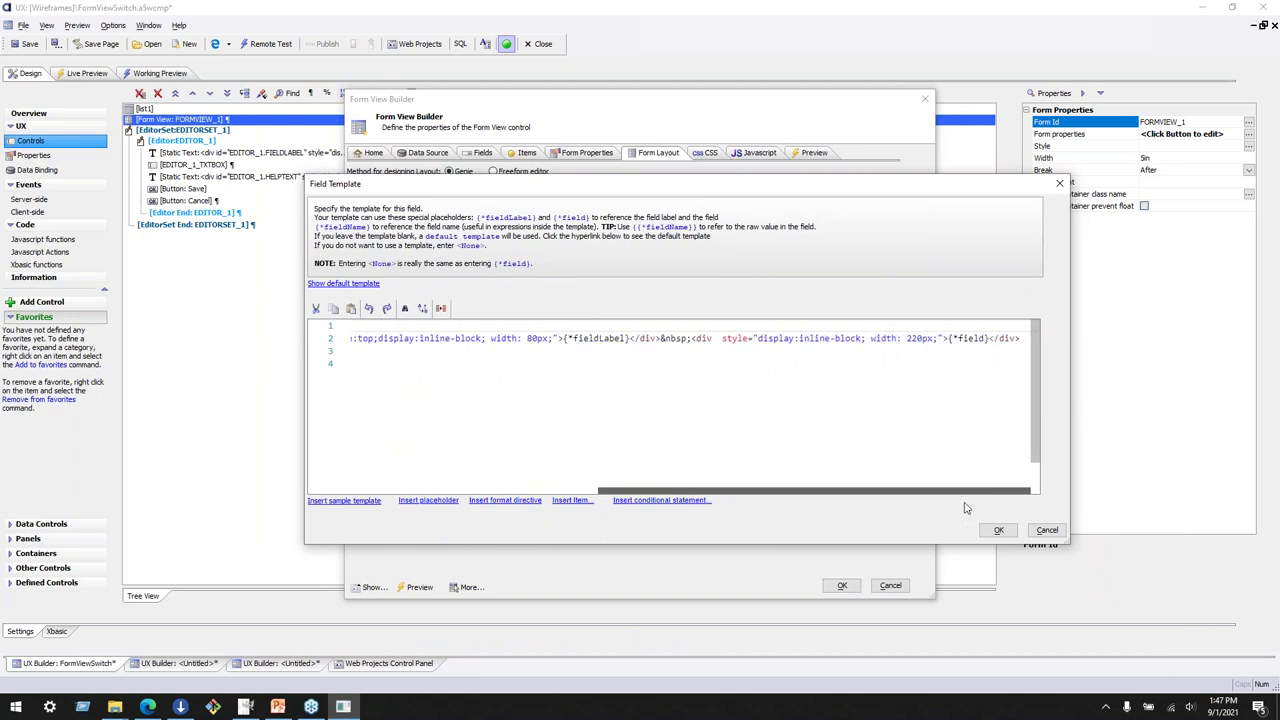
{"action": "left_click", "coordinate": [944, 338]}
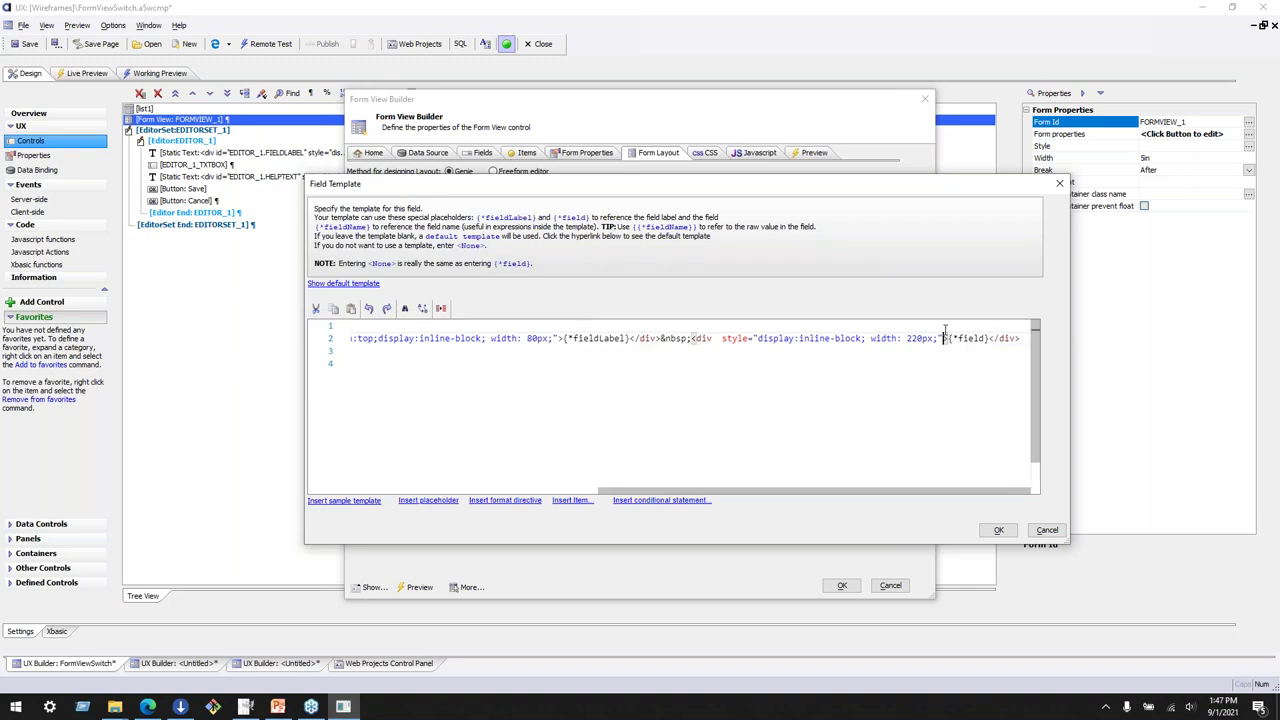
{"action": "left_click_drag", "start_coordinate": [913, 190], "coordinate": [903, 227]}
{"action": "left_click_drag", "start_coordinate": [806, 528], "coordinate": [391, 485]}
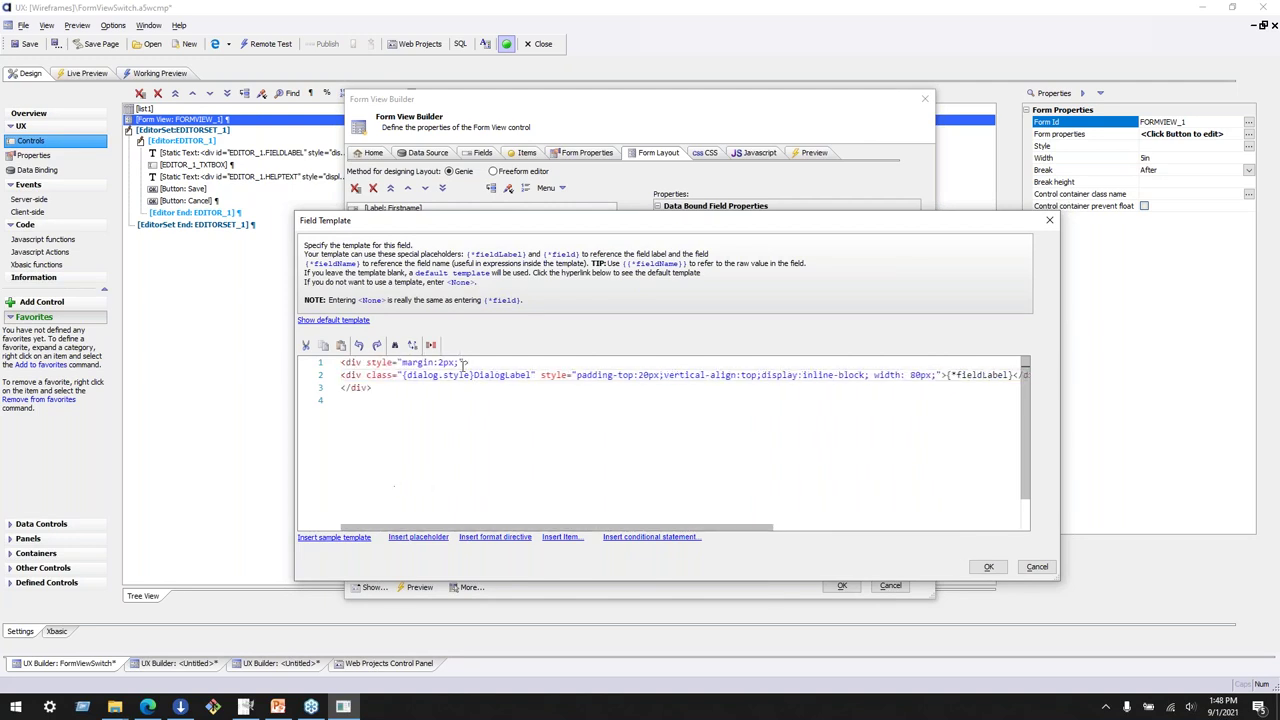
Try to insert an item into the Married switch's field template, and cancel the template editing
{"action": "left_click", "coordinate": [561, 537]}
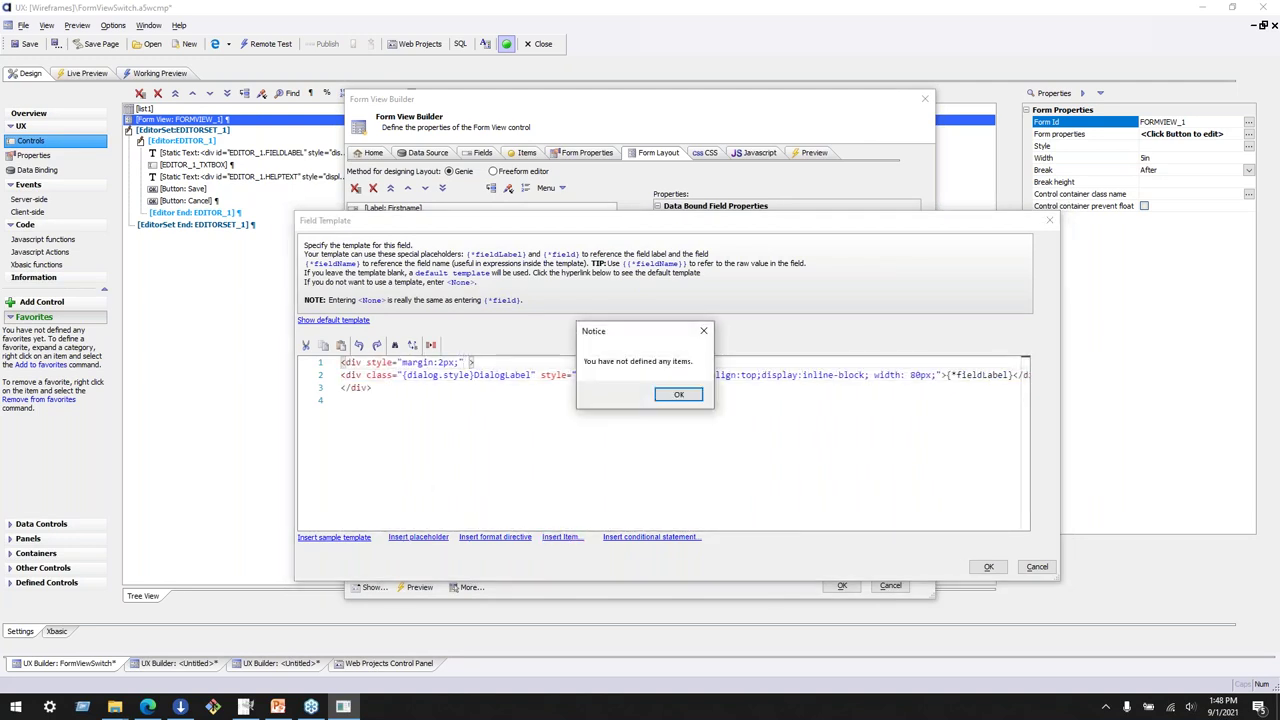
{"action": "left_click", "coordinate": [678, 394]}
{"action": "left_click", "coordinate": [1036, 566]}
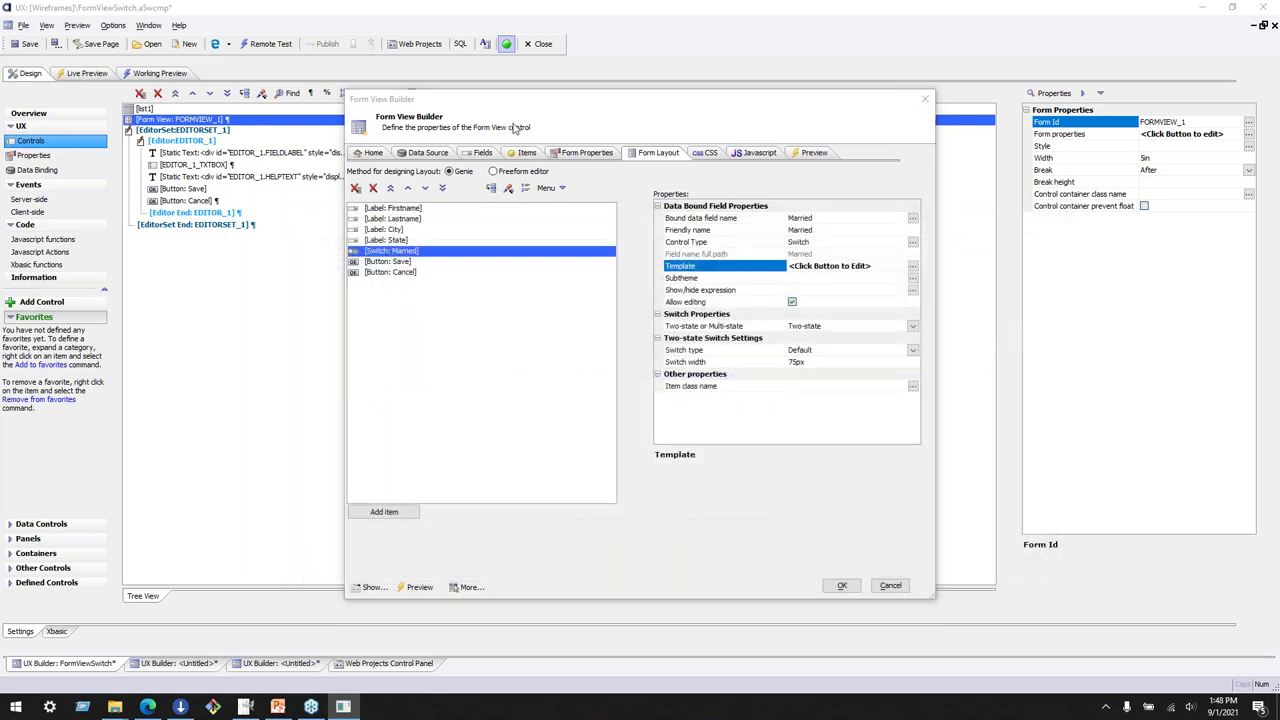
Add a Form View item named "clicked"
{"action": "left_click", "coordinate": [512, 152]}
{"action": "left_click", "coordinate": [378, 452]}
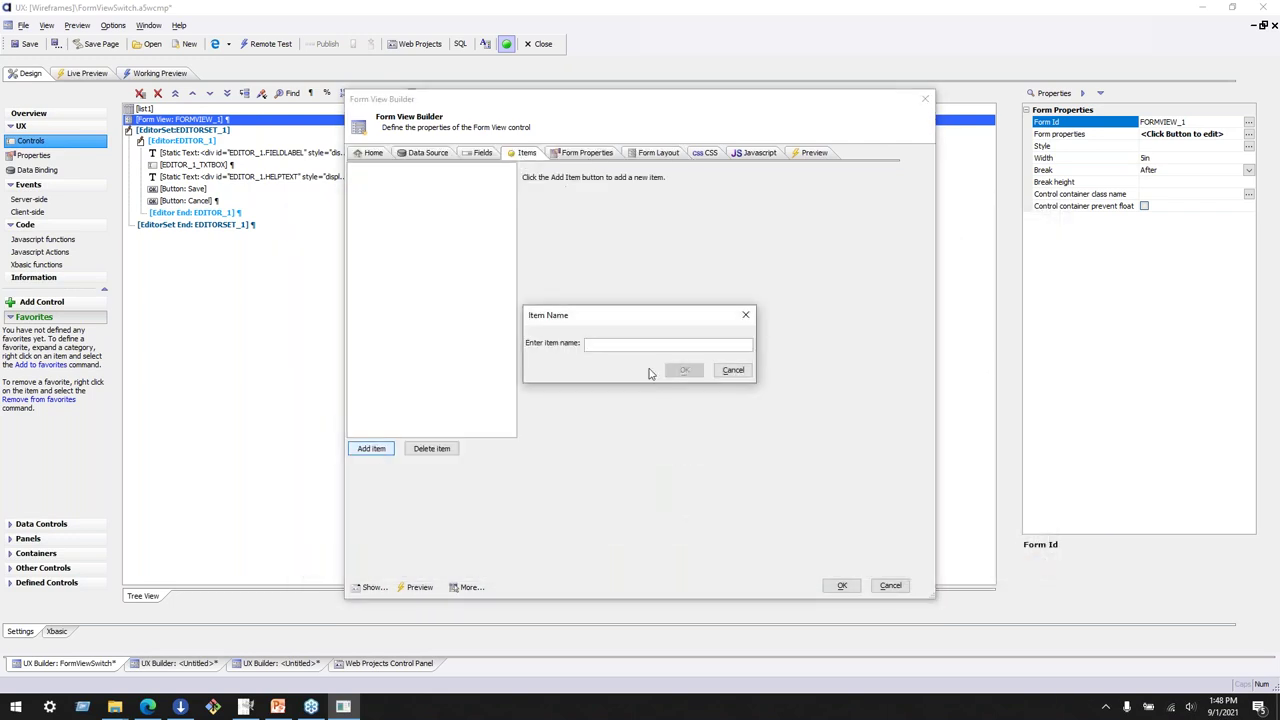
{"action": "type", "text": "di"}
{"action": "type", "text": "cked"}
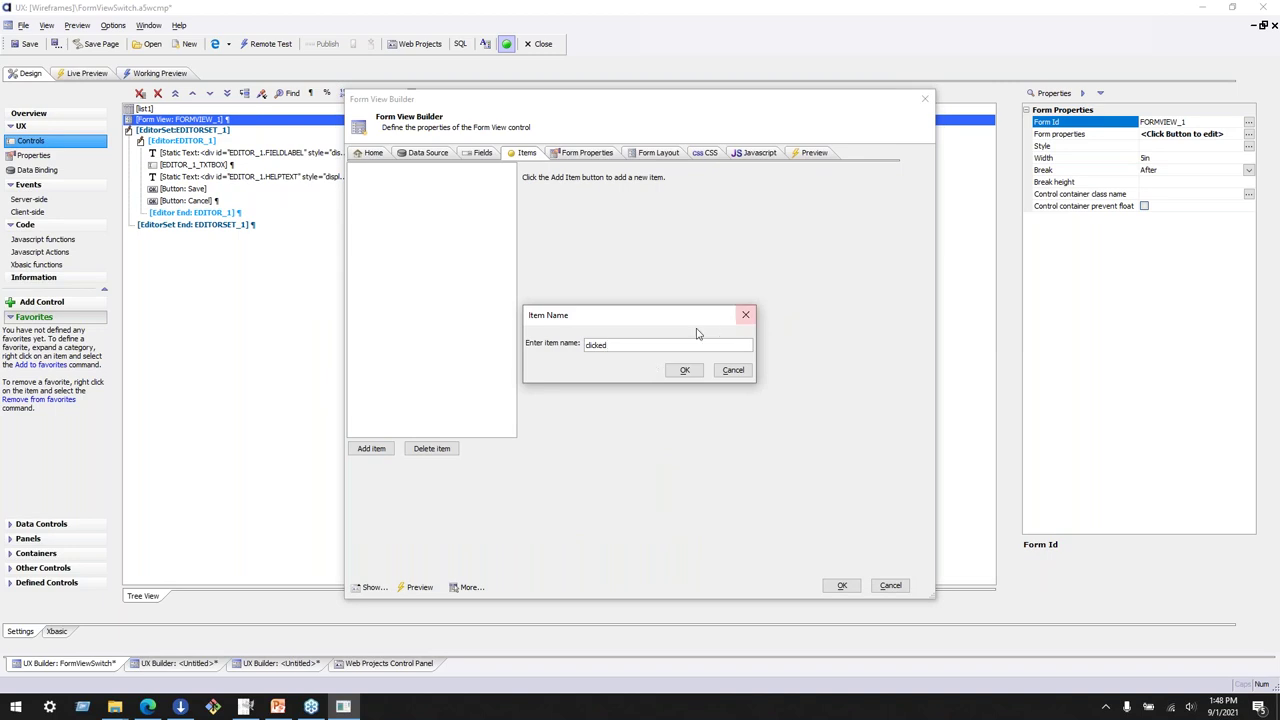
{"action": "left_click", "coordinate": [684, 370]}
Begin the clicked item's onClick code with var now = new Date(); followed by alert("clicked at !")
{"action": "left_click", "coordinate": [642, 254]}
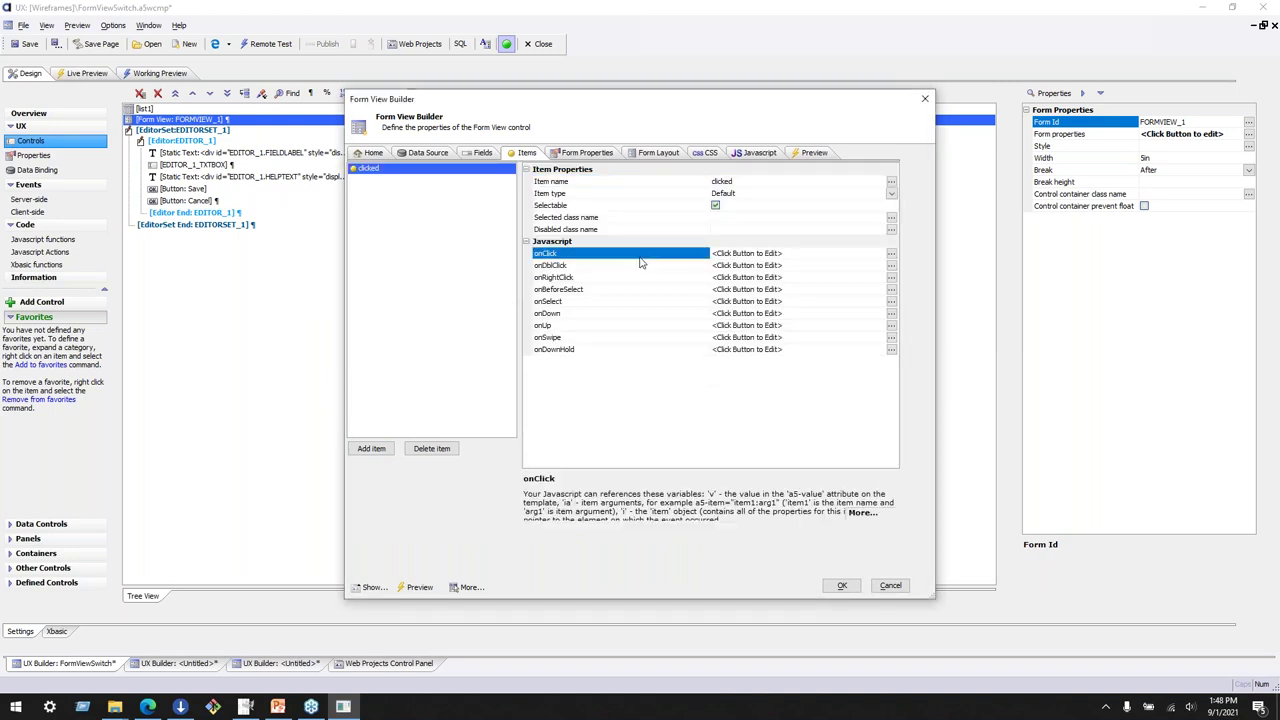
{"action": "left_click", "coordinate": [891, 254]}
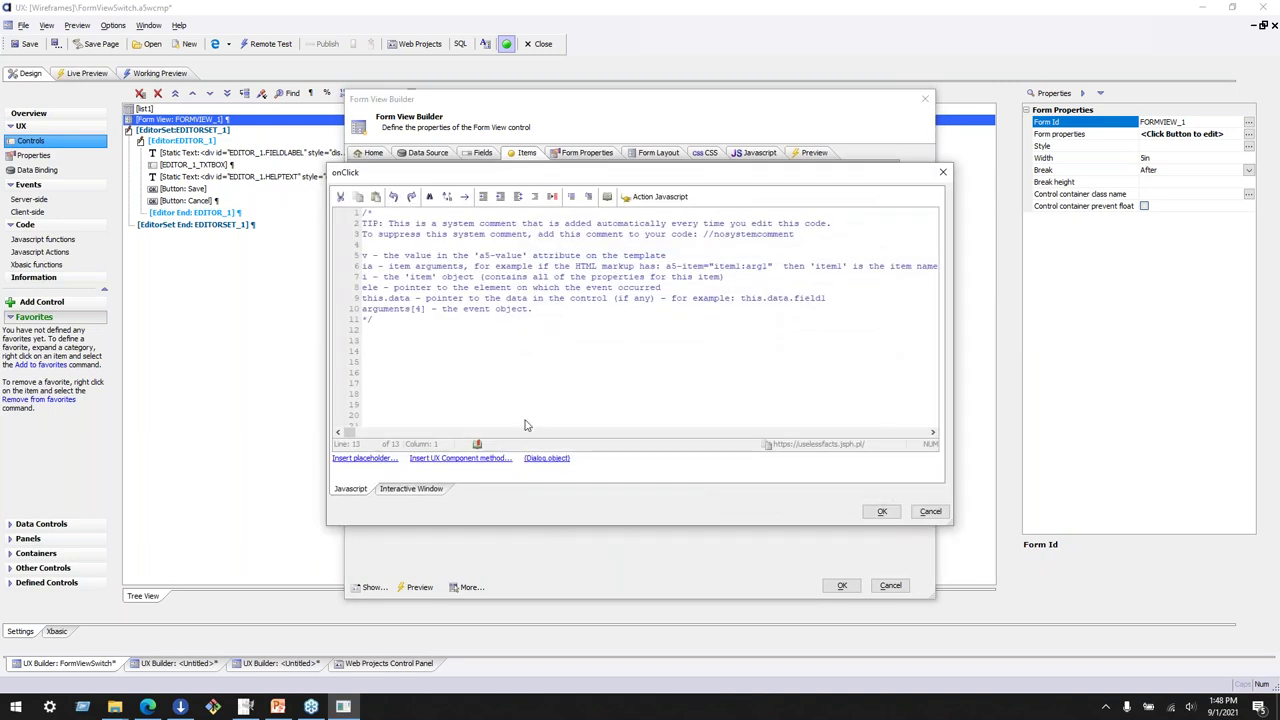
{"action": "type", "text": "alert(\"clicked!\""}
{"action": "type", "text": "at "}
{"action": "type", "text": "va"}
{"action": "type", "text": "r now = new Date();"}
{"action": "key", "text": "Return"}
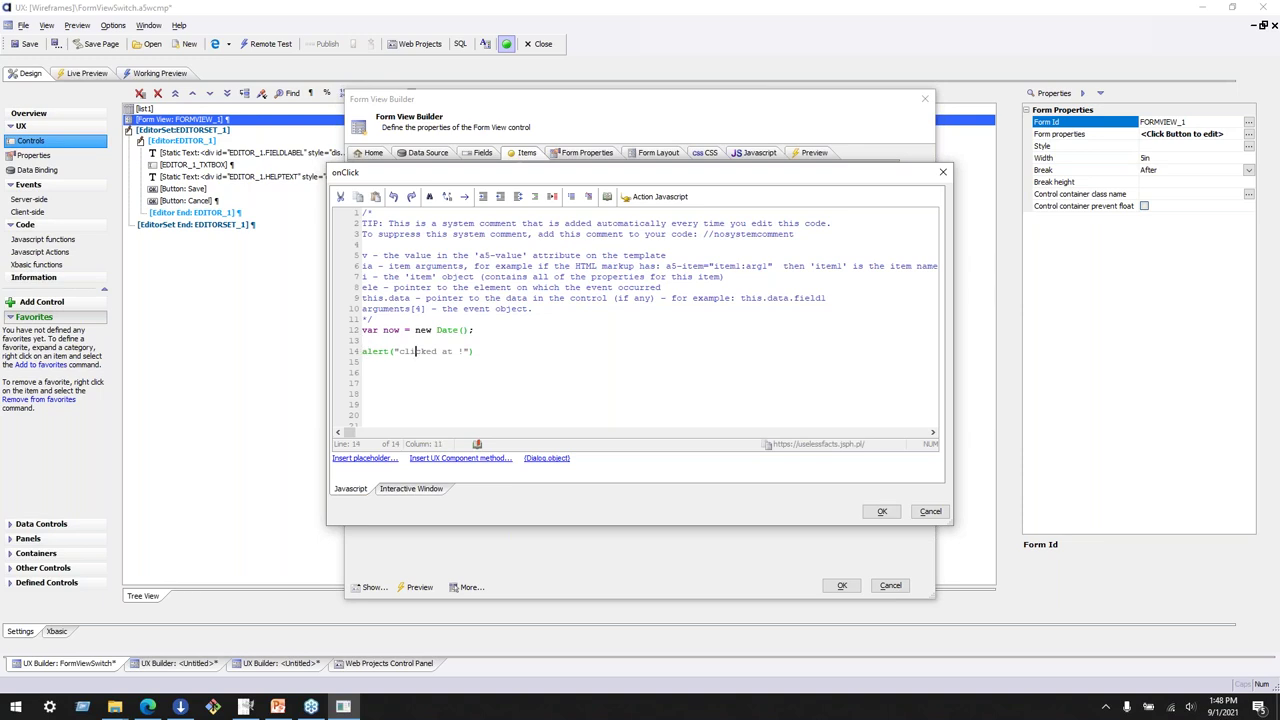
Change the alert to "clicked at " + now.toFormat("YYYY/MM/dd 0h:0m") and save the onClick code
{"action": "type", "text": "\" +"}
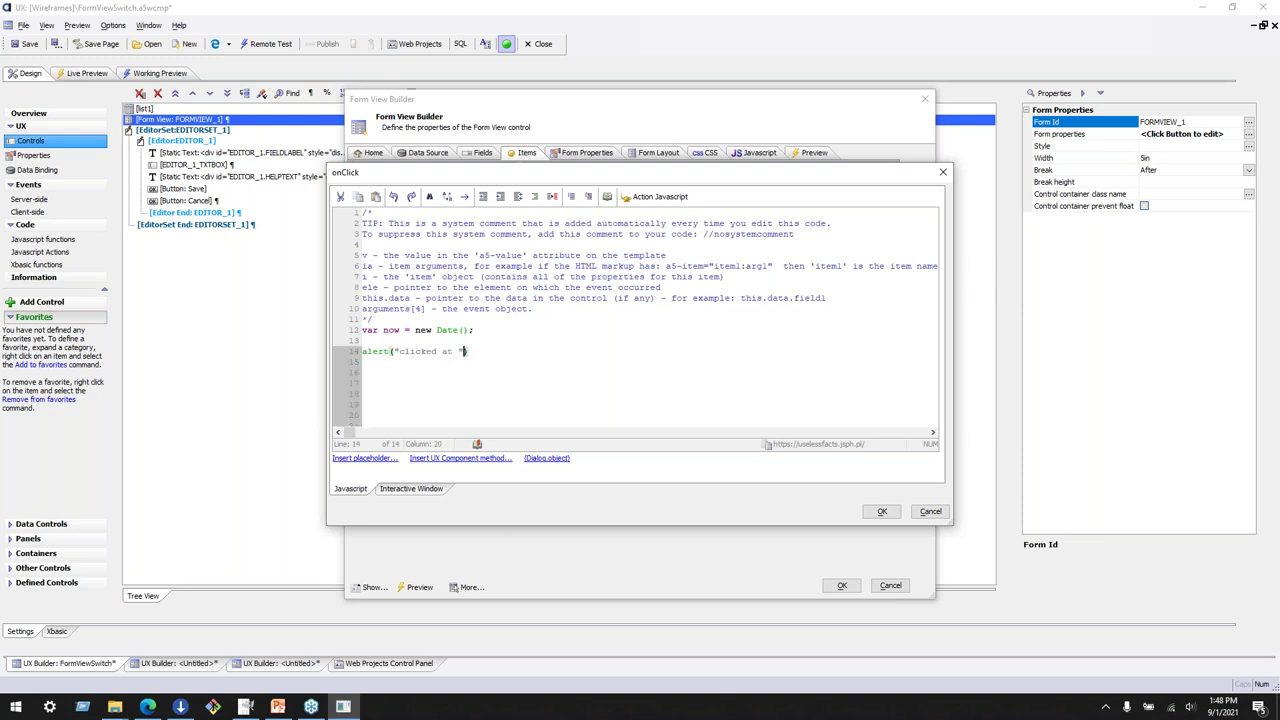
{"action": "type", "text": " now.toForm)"}
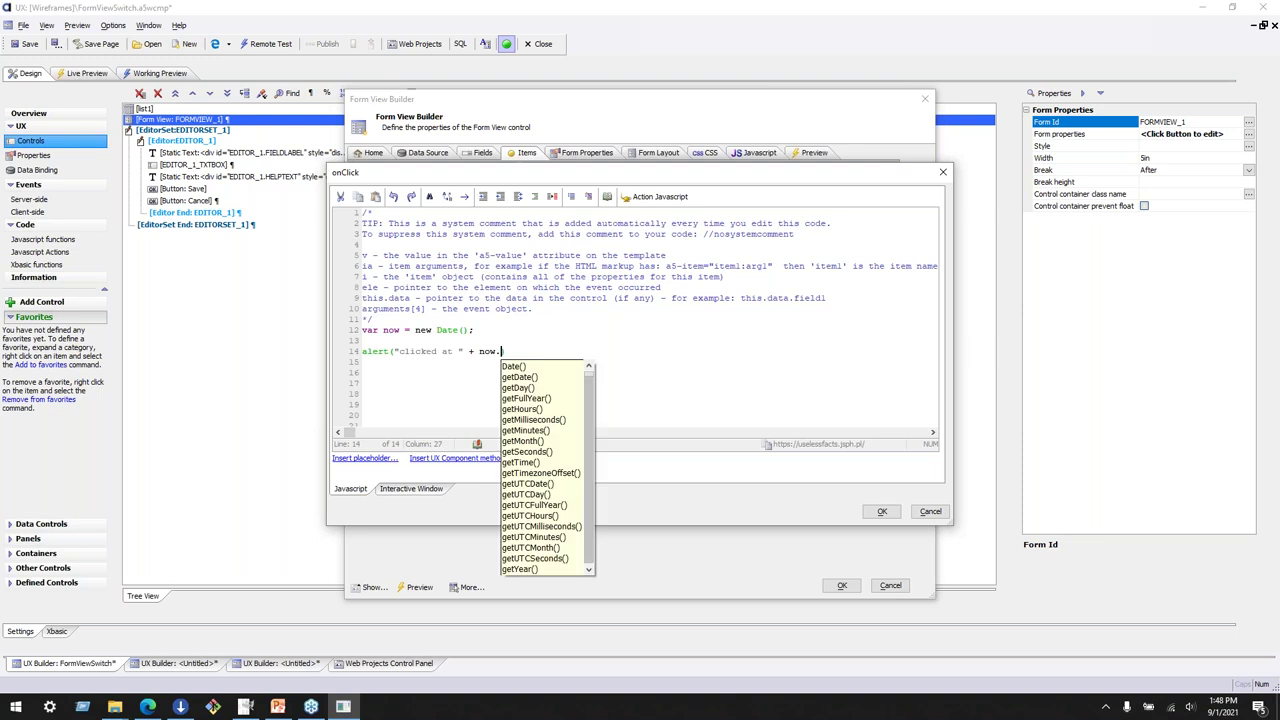
{"action": "key", "text": "Left"}
{"action": "key", "text": "BackSpace"}
{"action": "key", "text": "BackSpace"}
{"action": "type", "text": "rmat(\""}
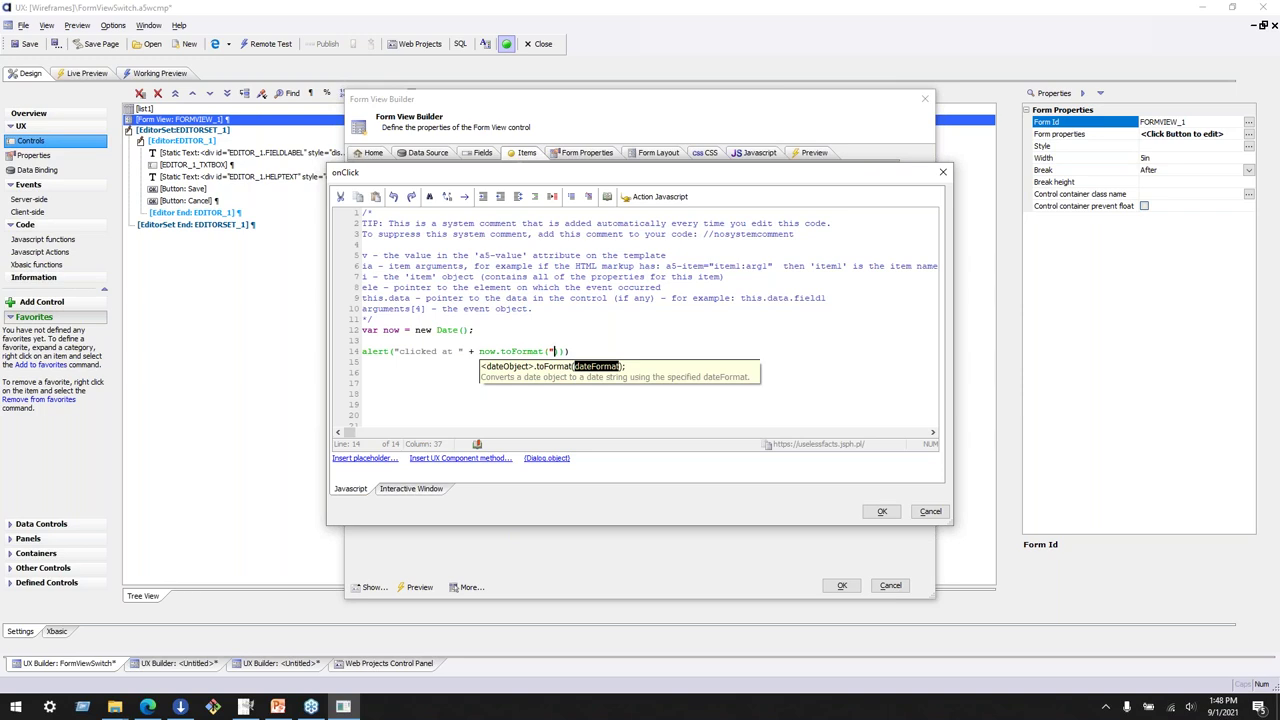
{"action": "type", "text": "YYY"}
{"action": "type", "text": "\""}
{"action": "key", "text": "Right"}
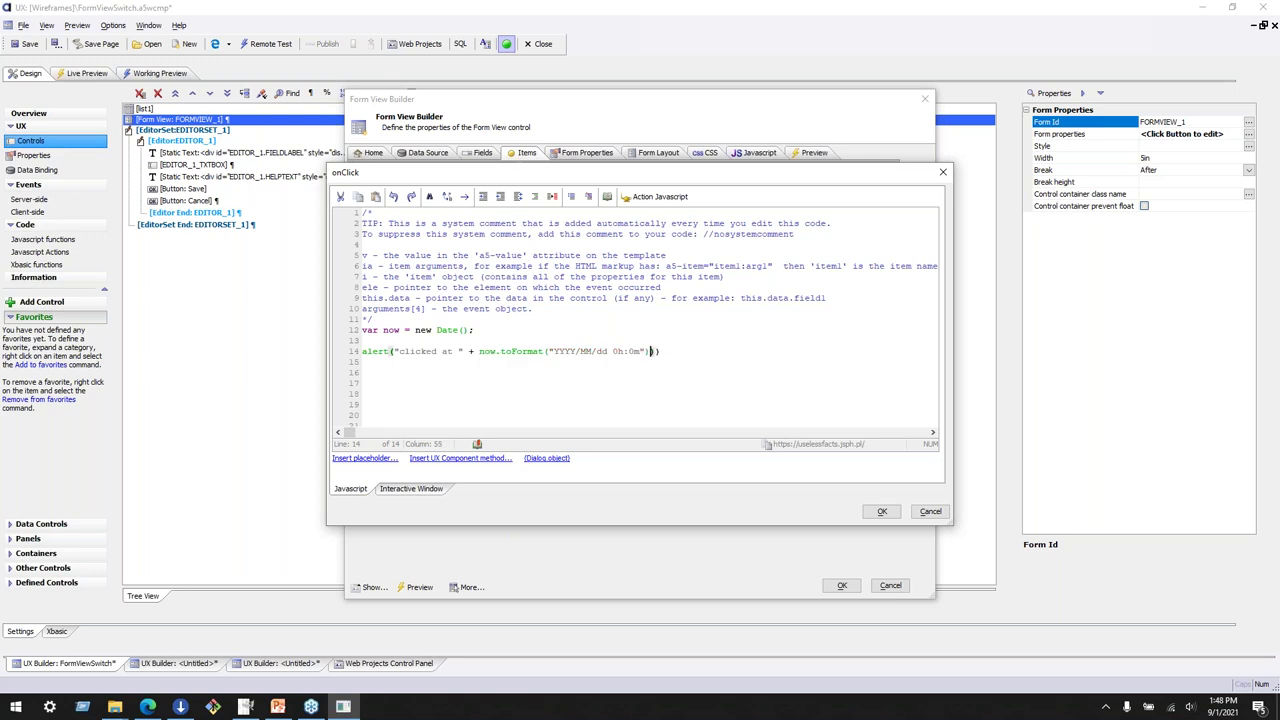
{"action": "key", "text": "Right"}
{"action": "left_click", "coordinate": [413, 330], "text": "shift"}
{"action": "left_click", "coordinate": [461, 341]}
{"action": "double_click", "coordinate": [395, 331]}
{"action": "triple_click", "coordinate": [419, 330]}
{"action": "left_click_drag", "start_coordinate": [543, 335], "coordinate": [414, 334]}
{"action": "key", "text": "Up"}
{"action": "left_click", "coordinate": [879, 513]}
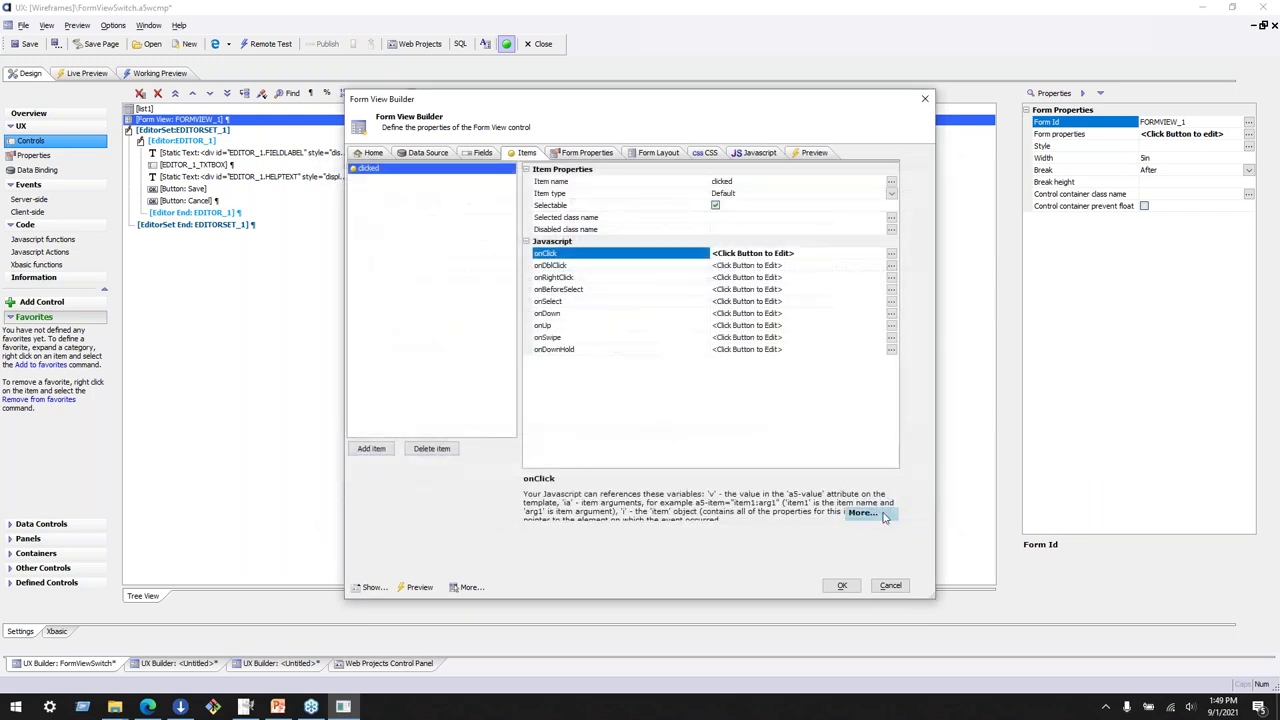
Insert a5-item="clicked" into the outer div of the Married switch's template, and save the Form View changes
{"action": "left_click", "coordinate": [659, 155]}
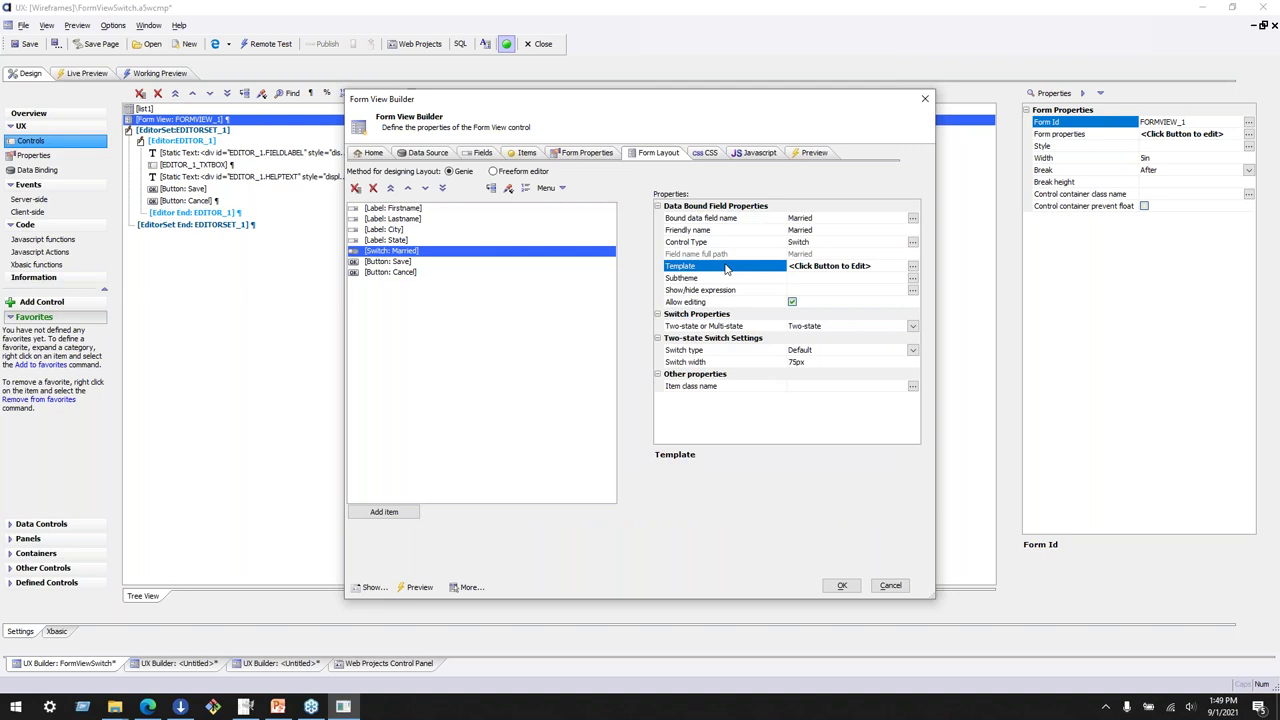
{"action": "left_click", "coordinate": [730, 386]}
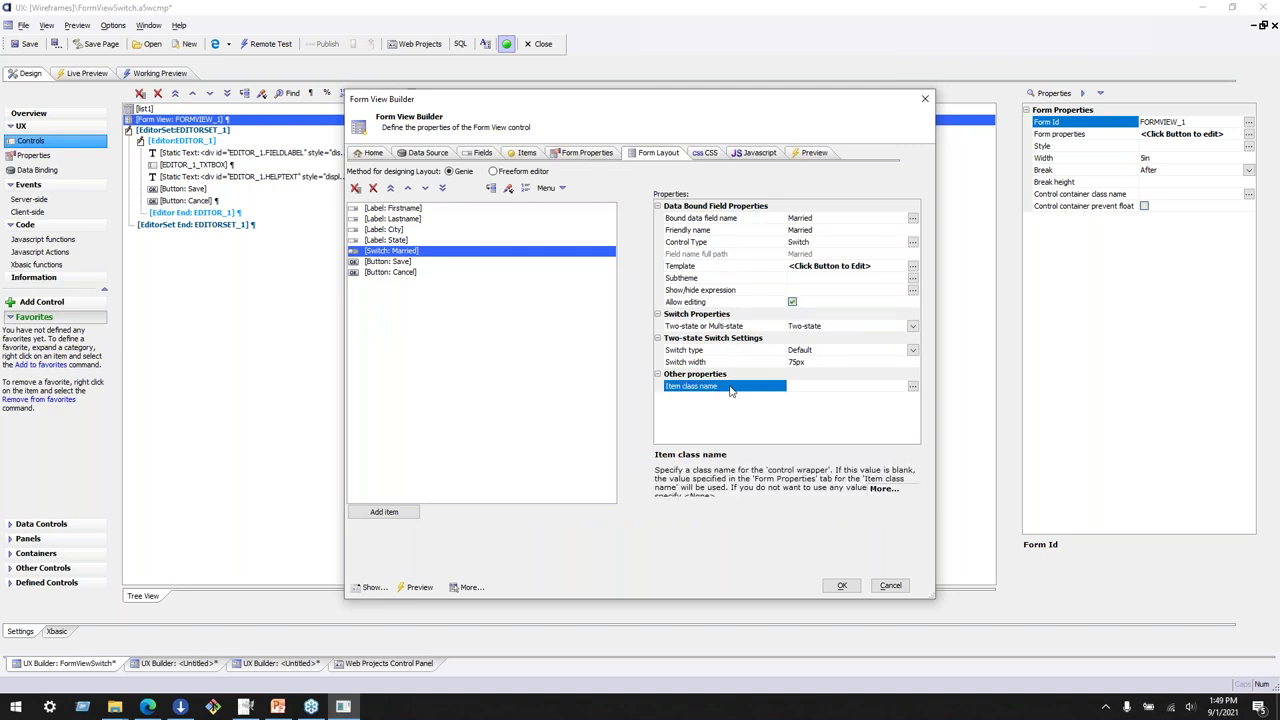
{"action": "left_click", "coordinate": [756, 266]}
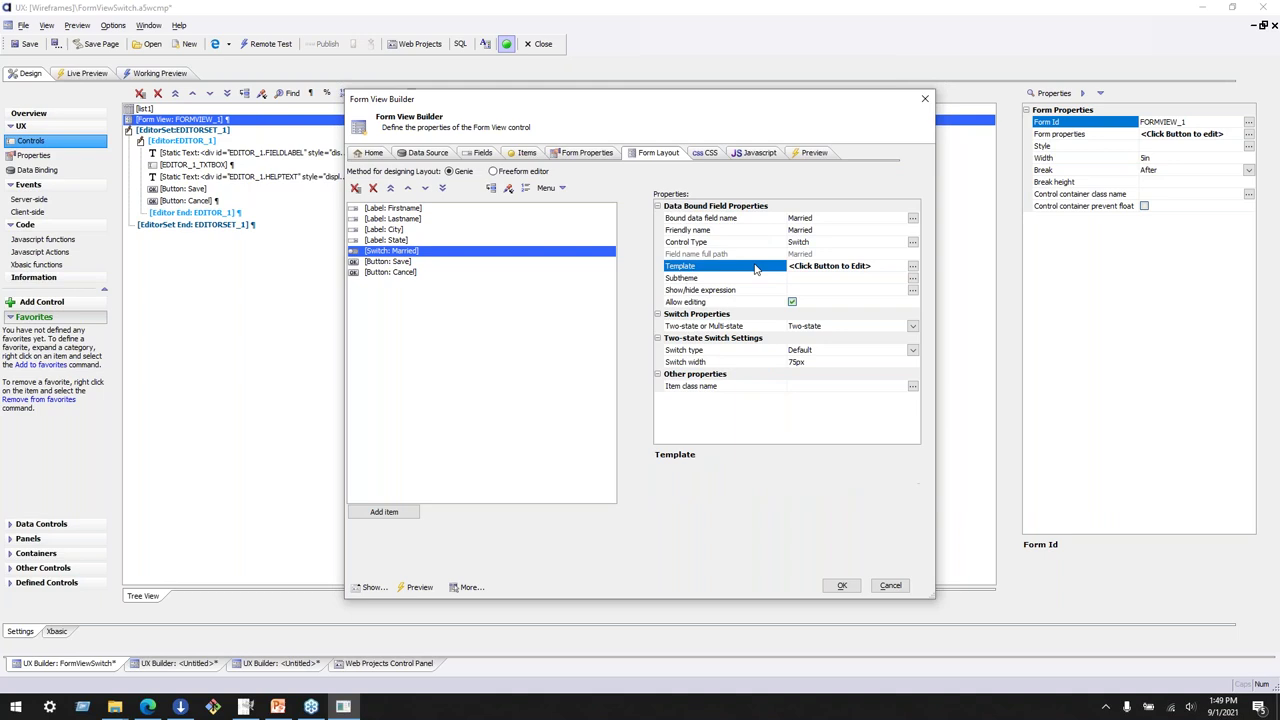
{"action": "left_click", "coordinate": [912, 268]}
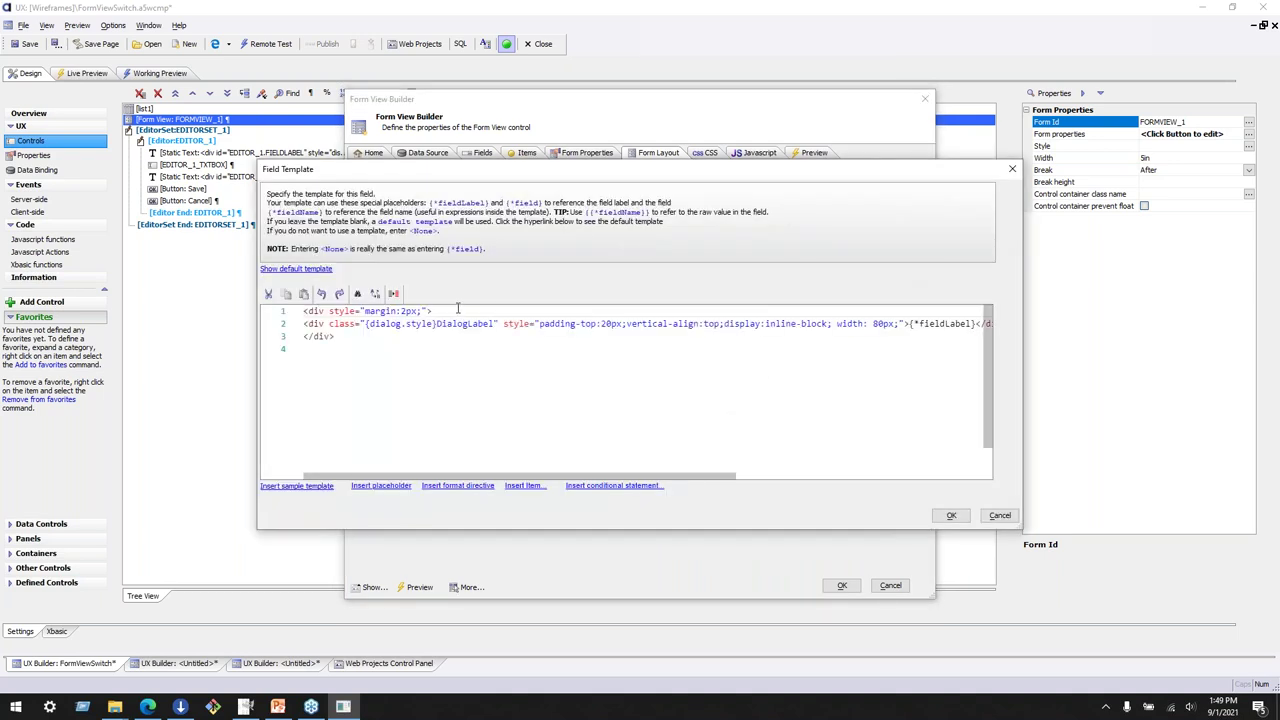
{"action": "left_click", "coordinate": [428, 310]}
{"action": "left_click", "coordinate": [525, 485]}
{"action": "left_click", "coordinate": [499, 226]}
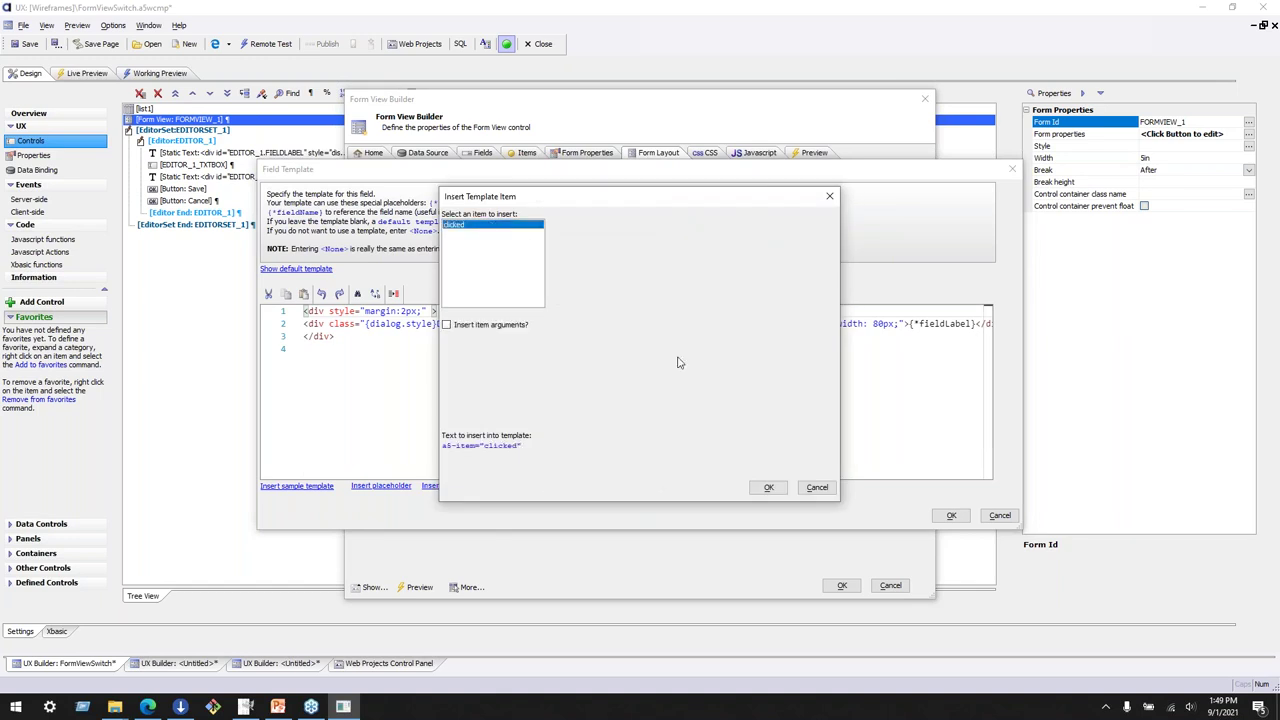
{"action": "left_click", "coordinate": [768, 487]}
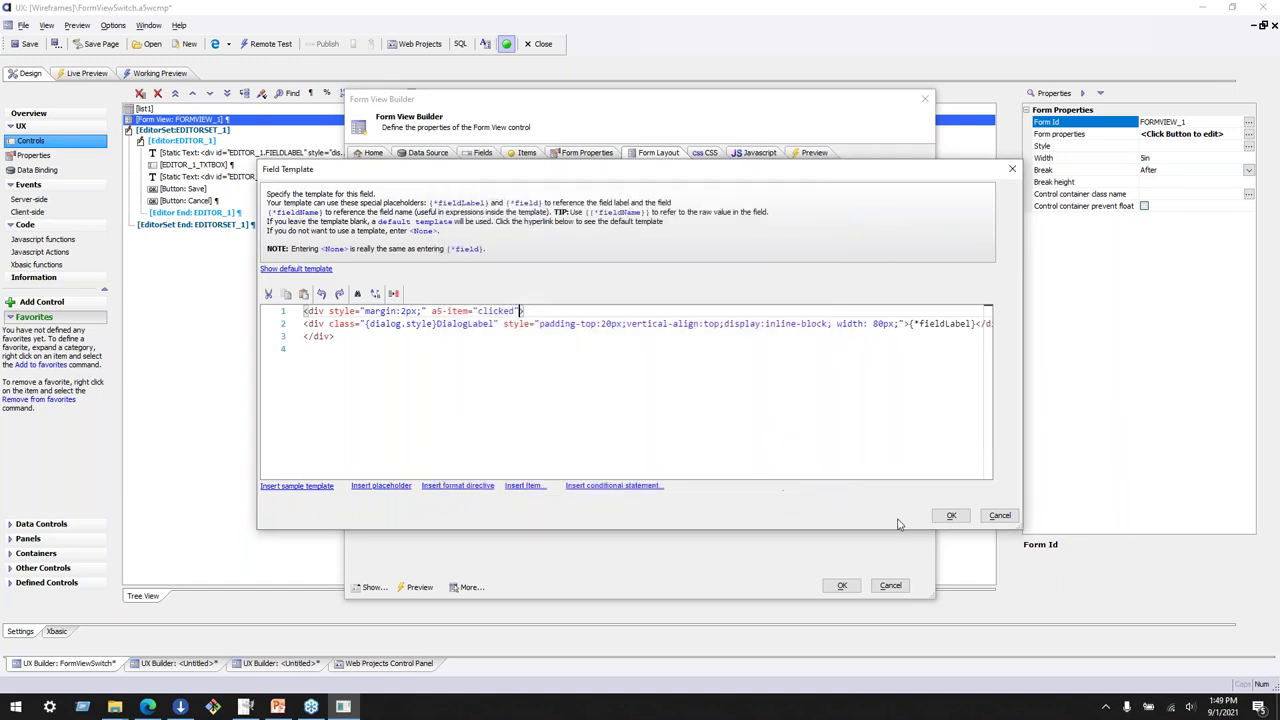
{"action": "left_click", "coordinate": [951, 515]}
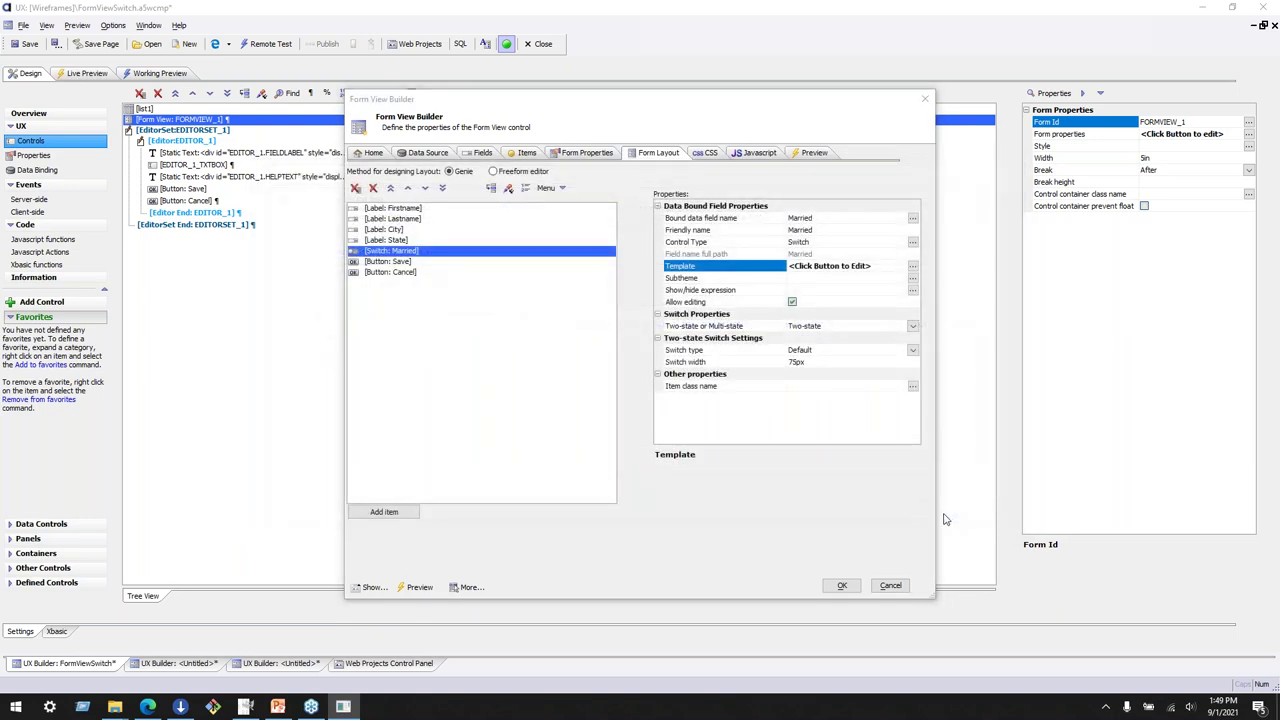
{"action": "left_click", "coordinate": [842, 585]}
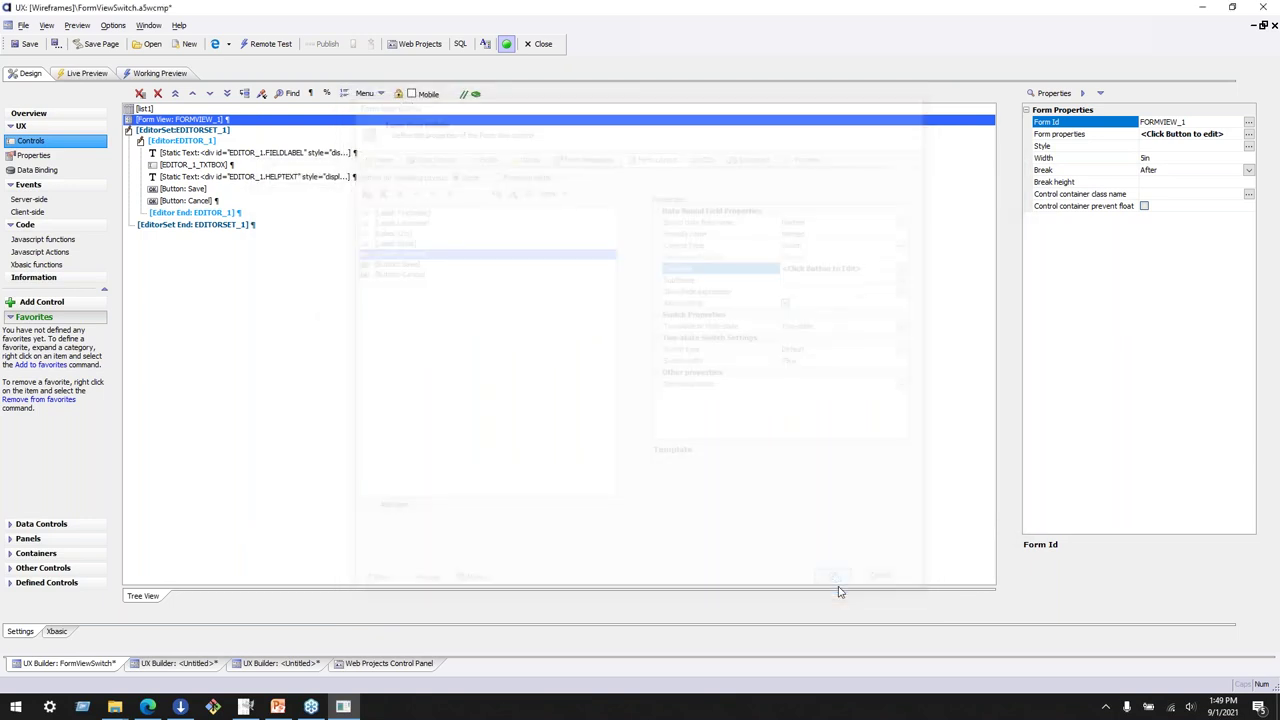
Preview the component live, select the second list record, operate its Married switch and dismiss the alert
{"action": "left_click", "coordinate": [87, 73]}
{"action": "left_click", "coordinate": [262, 106]}
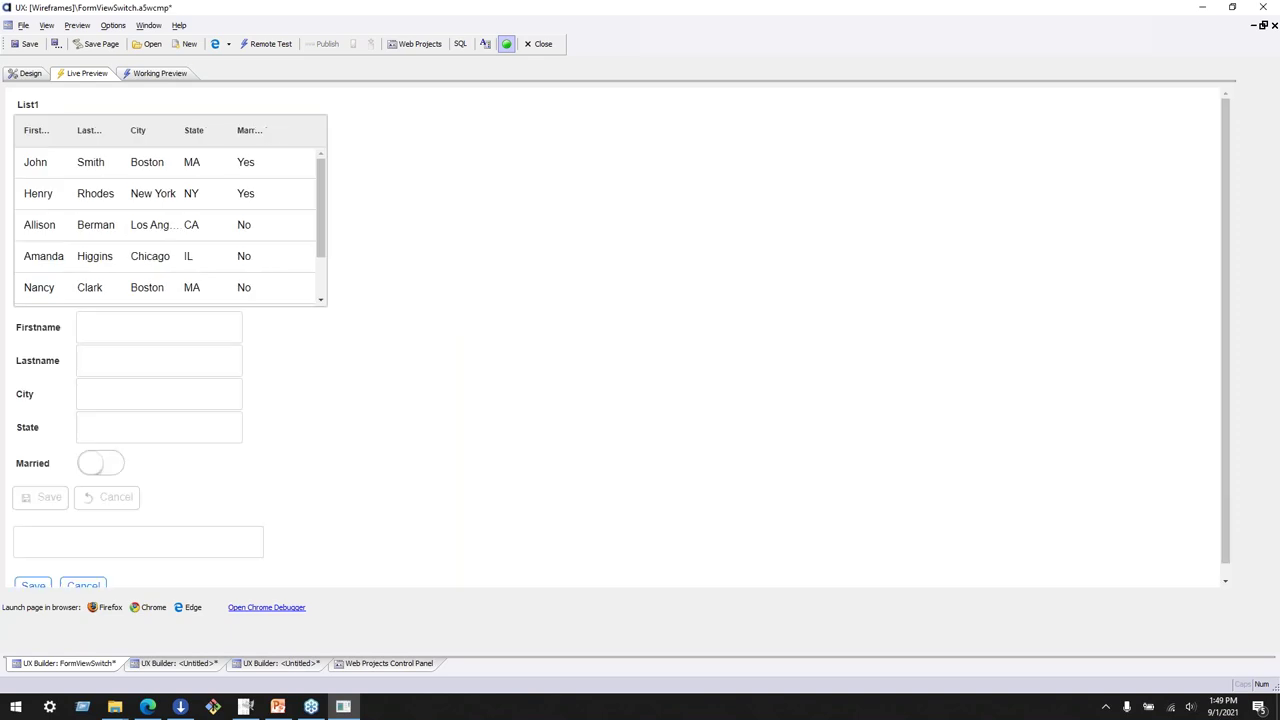
{"action": "left_click", "coordinate": [128, 197]}
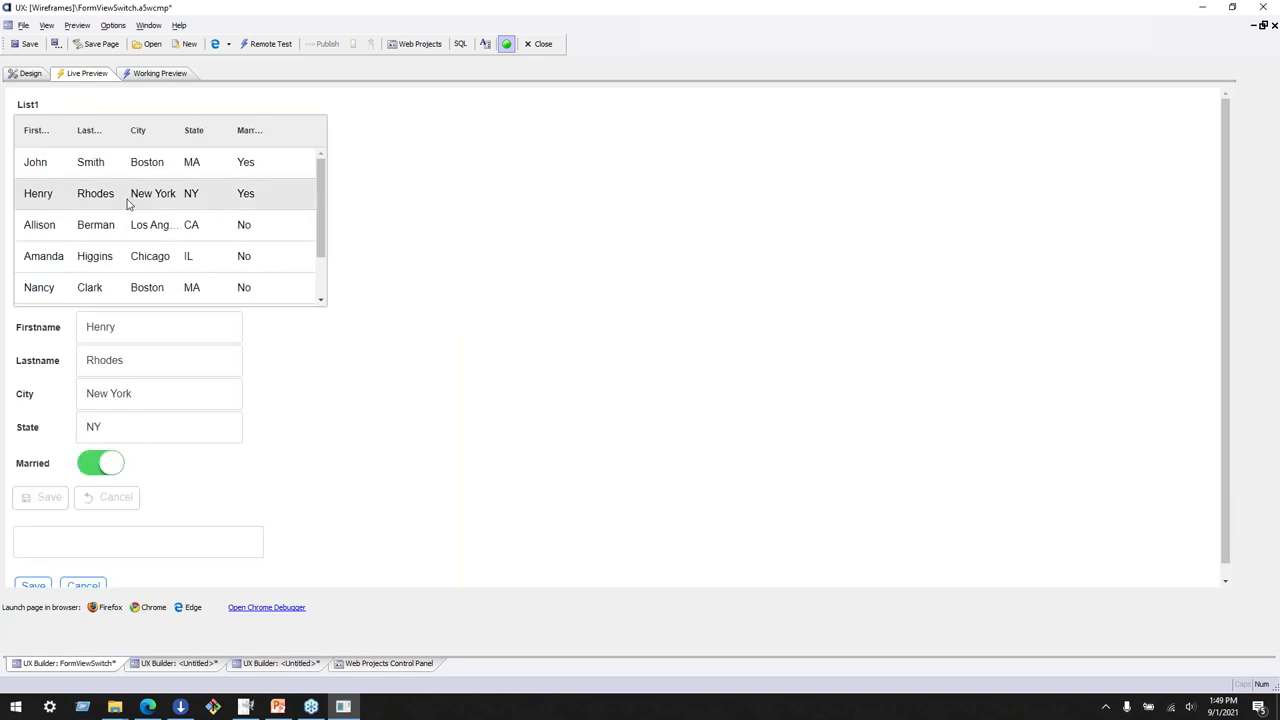
{"action": "left_click", "coordinate": [108, 465]}
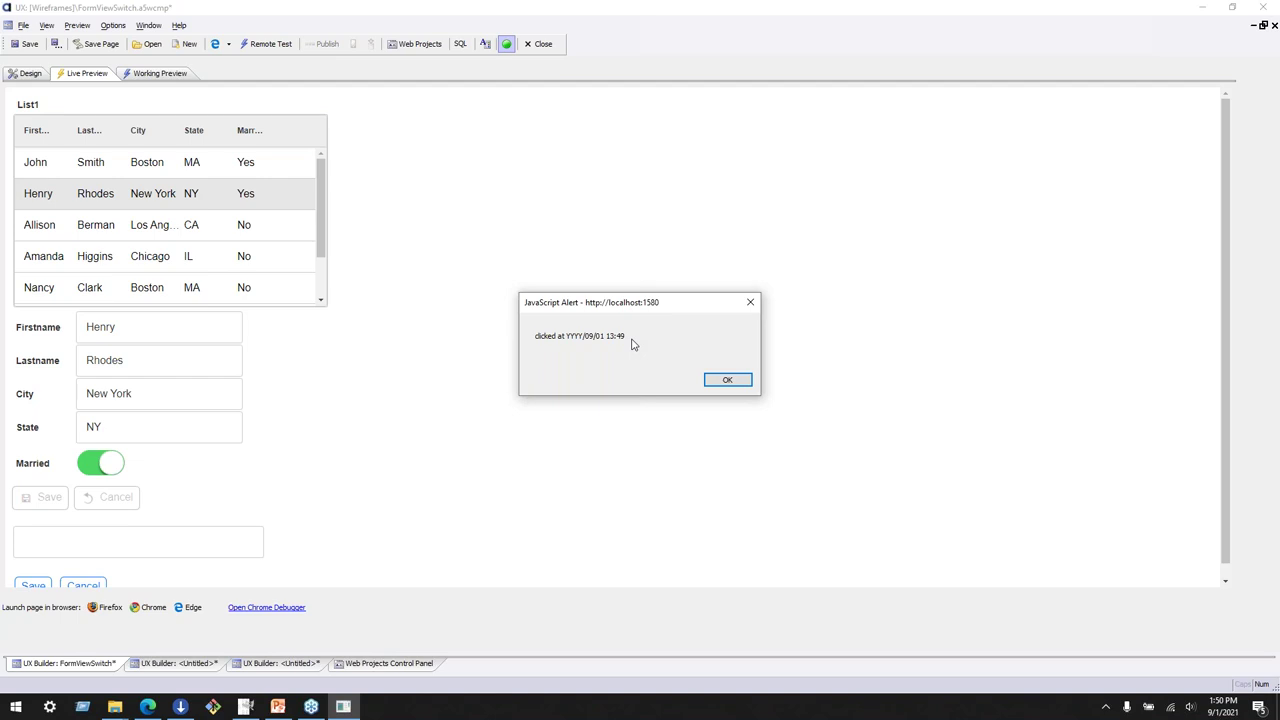
{"action": "left_click", "coordinate": [729, 380]}
Return to the design, reopen the Form View's builder and review the Married switch's template code
{"action": "left_click", "coordinate": [27, 74]}
{"action": "double_click", "coordinate": [170, 121]}
{"action": "left_click", "coordinate": [698, 266]}
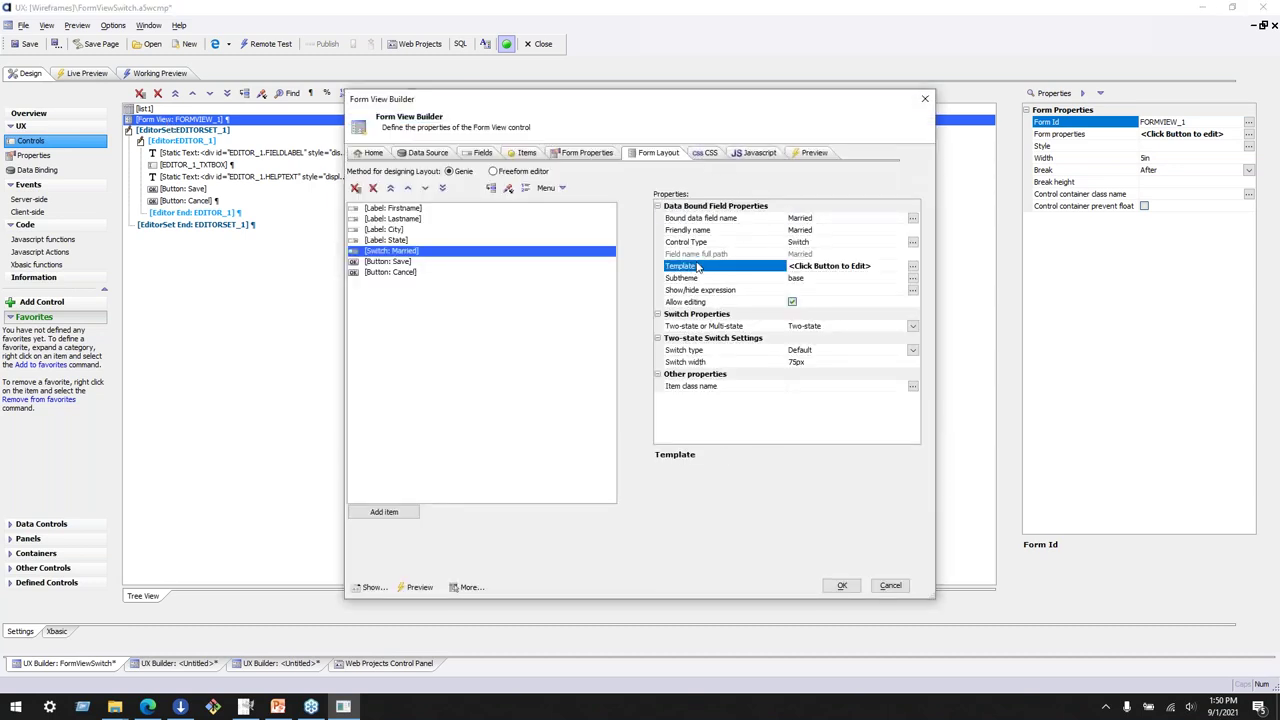
{"action": "left_click", "coordinate": [913, 266]}
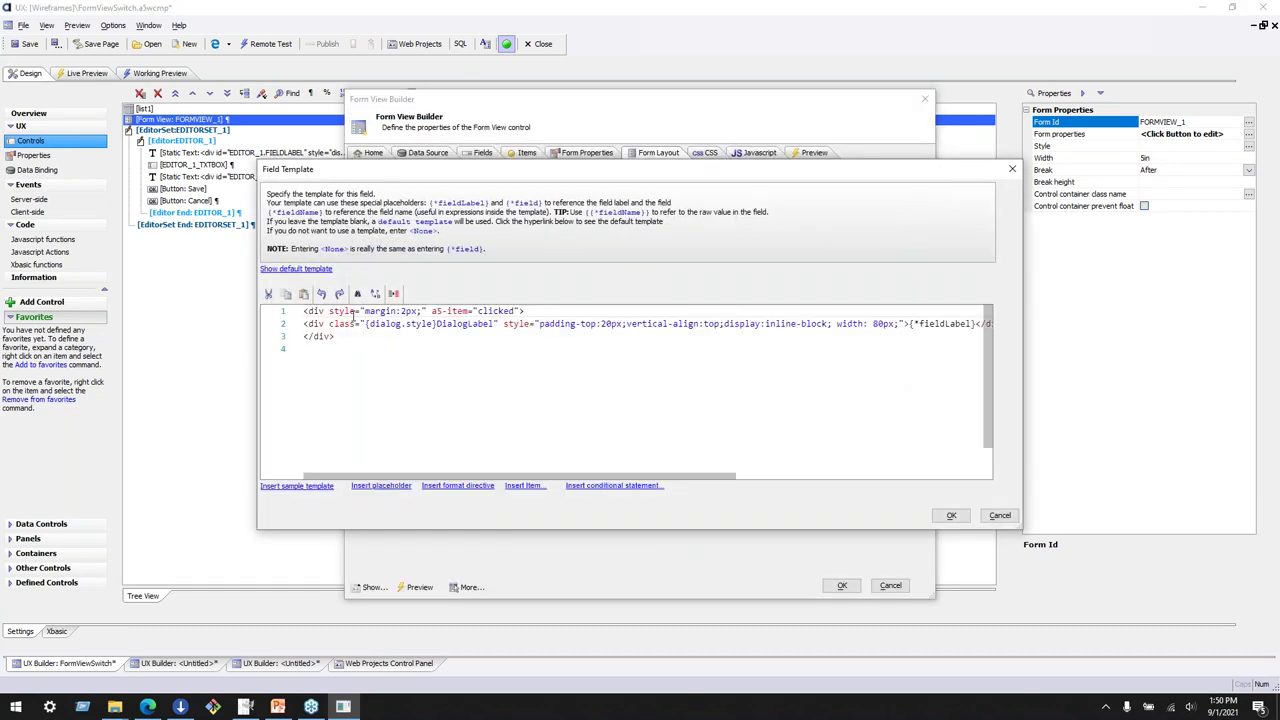
{"action": "key", "text": "ctrl+a"}
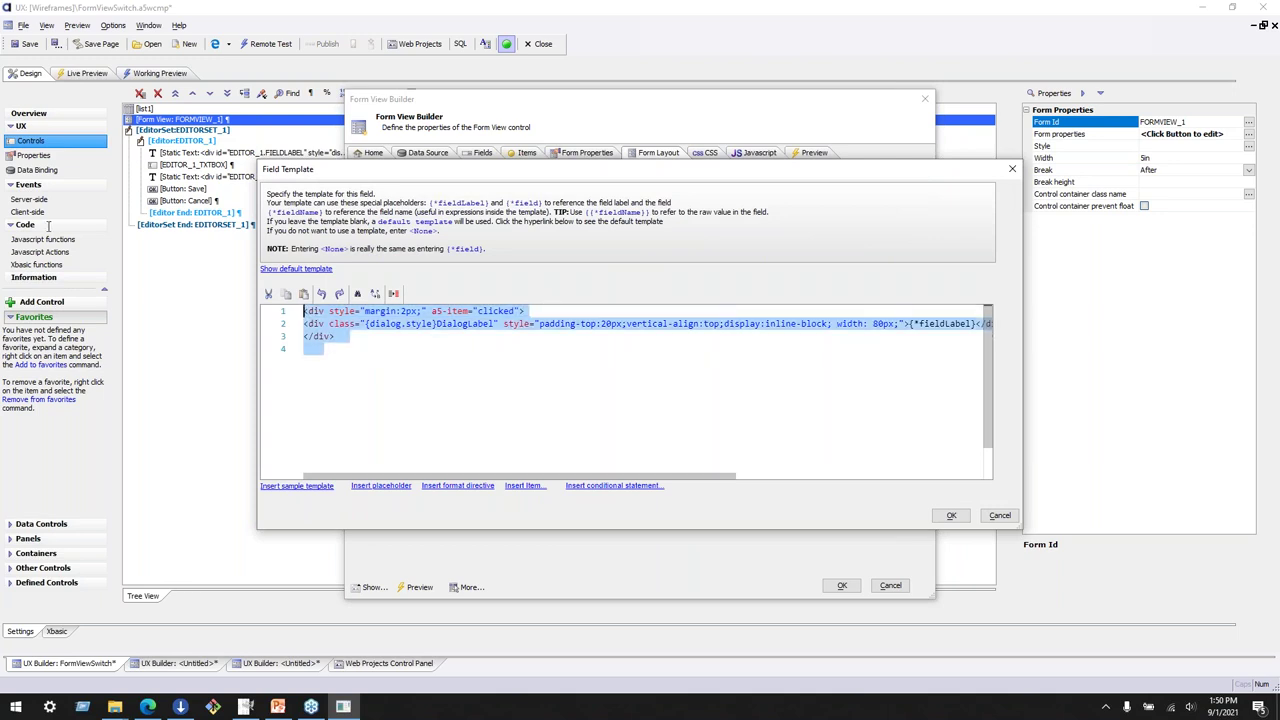
{"action": "left_click", "coordinate": [497, 381]}
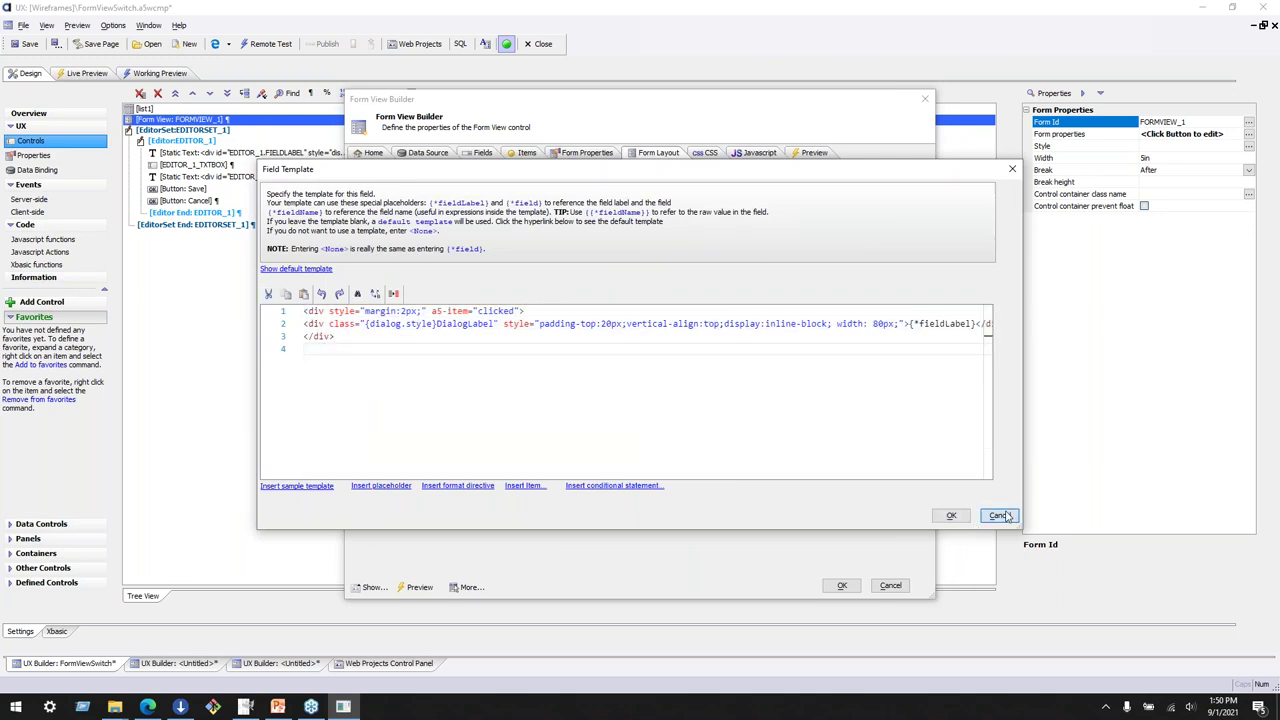
{"action": "left_click", "coordinate": [951, 515]}
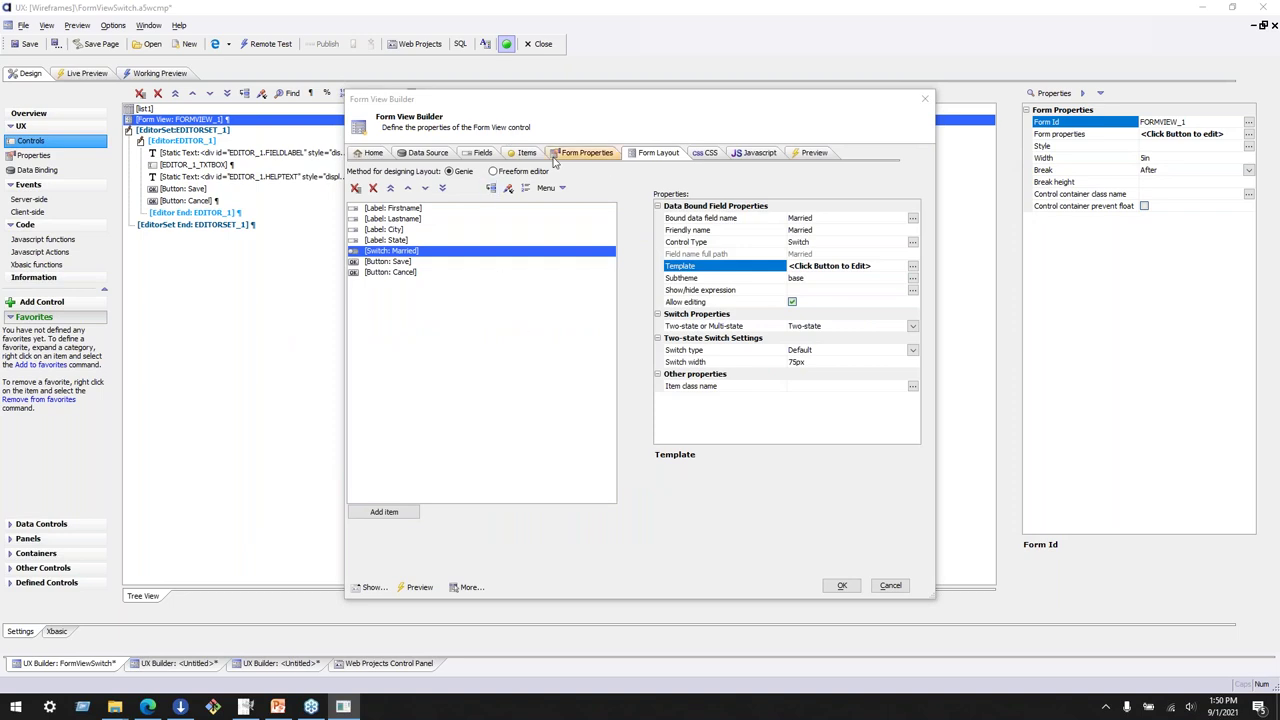
Review the clicked item's Javascript event properties and the Married field's settings in the Form View Builder
{"action": "left_click", "coordinate": [526, 154]}
{"action": "left_click_drag", "start_coordinate": [605, 253], "coordinate": [604, 325]}
{"action": "left_click", "coordinate": [620, 258]}
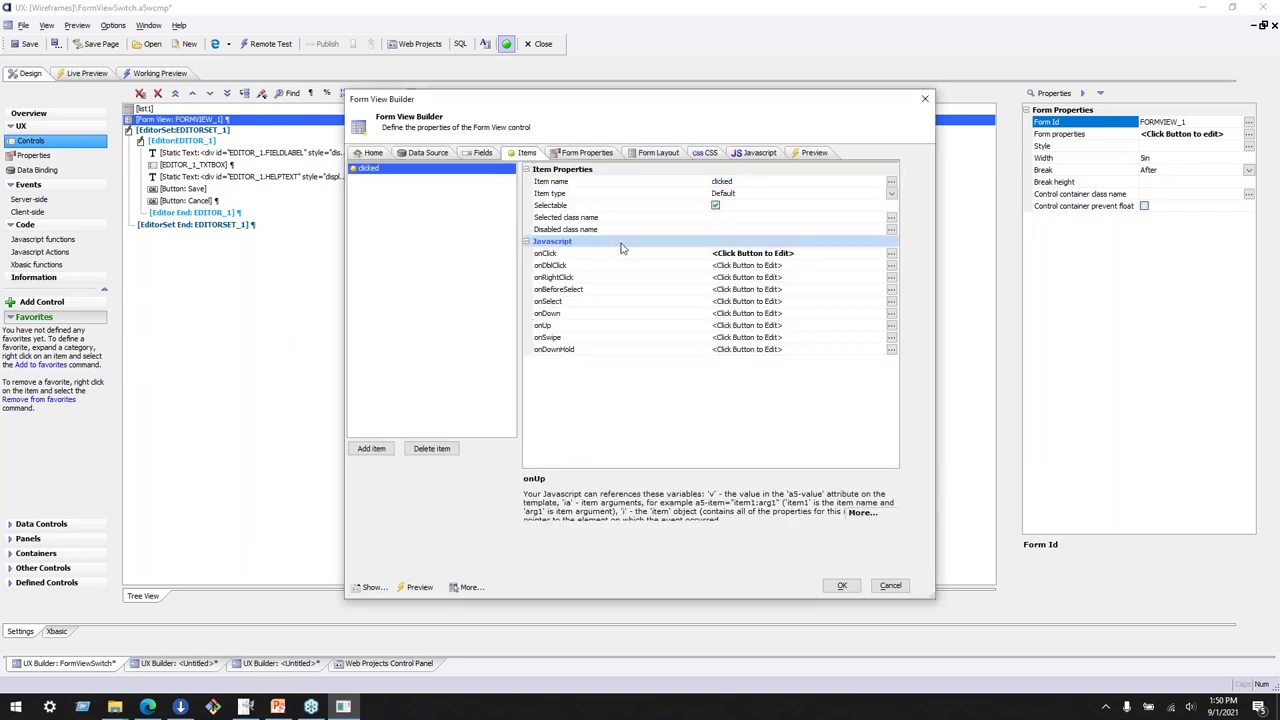
{"action": "left_click", "coordinate": [478, 153]}
{"action": "left_click", "coordinate": [360, 221]}
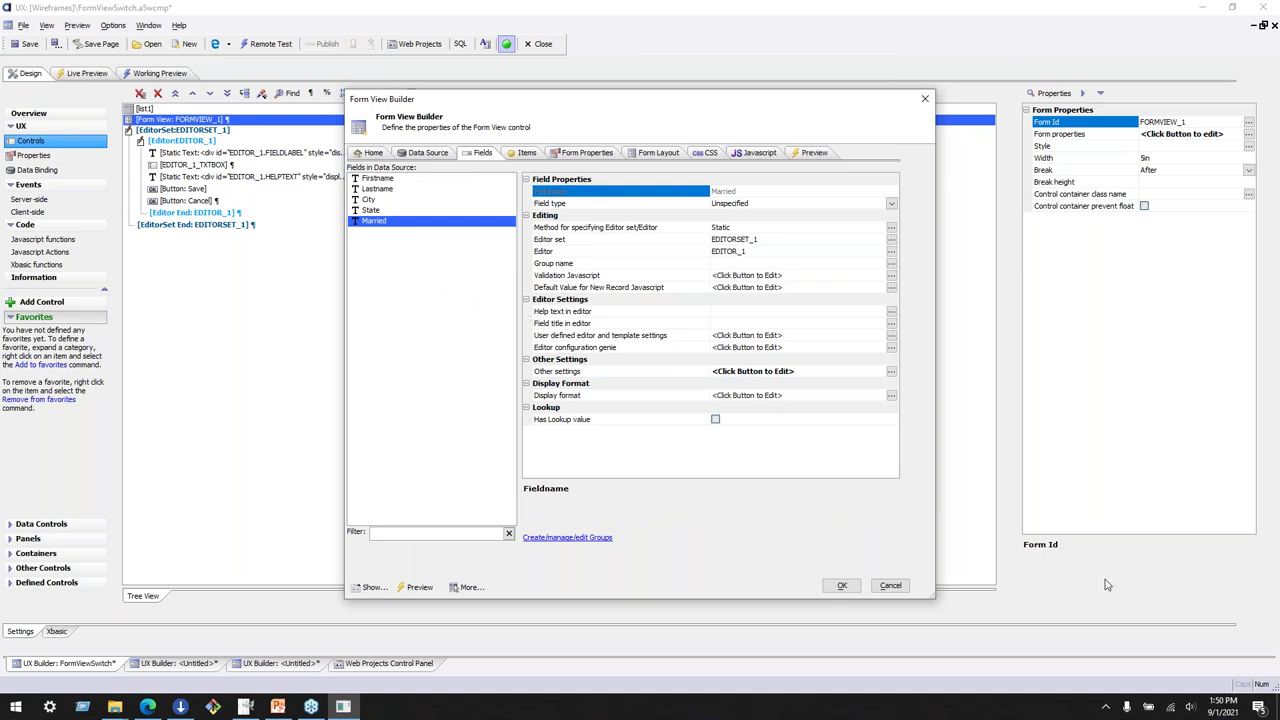
Switch to the browser and examine the FormView documentation's video topics, highlighting the section on dynamically setting the Editor and Editor Set using Javascript
{"action": "key", "text": "alt+Tab"}
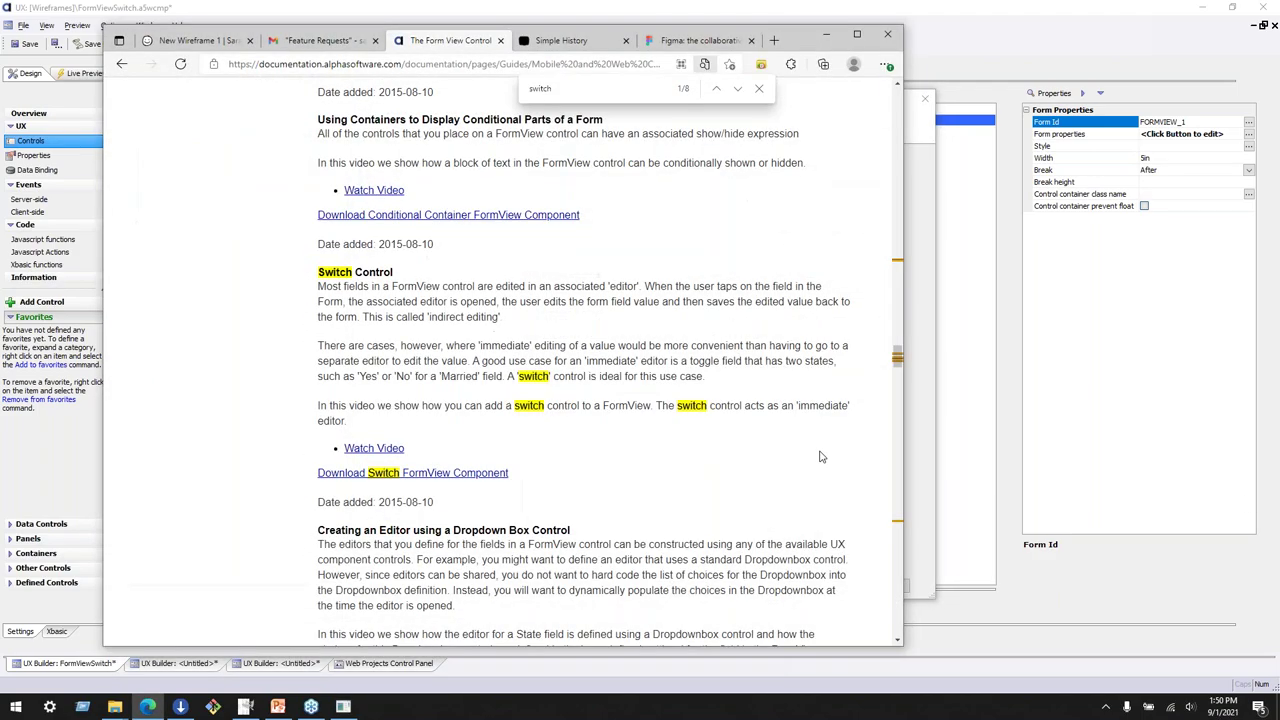
{"action": "scroll", "coordinate": [703, 448], "scroll_direction": "up", "scroll_amount": 15}
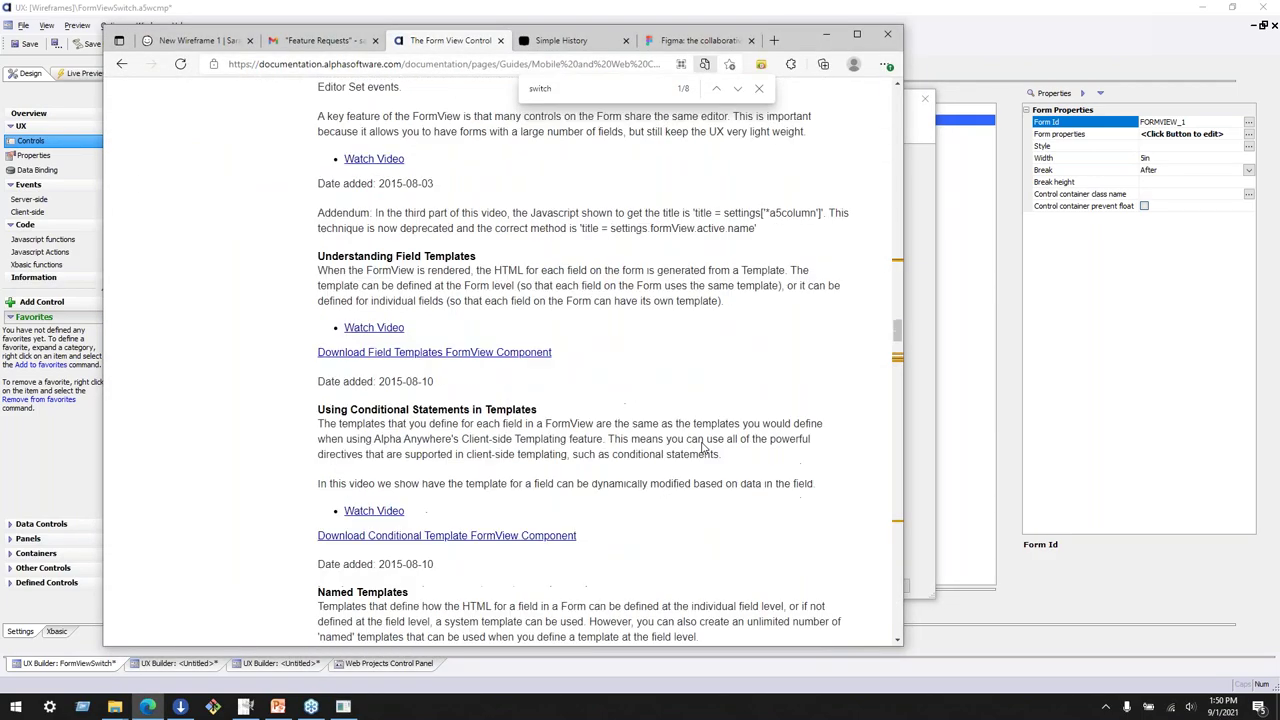
{"action": "scroll", "coordinate": [703, 448], "scroll_direction": "up", "scroll_amount": 15}
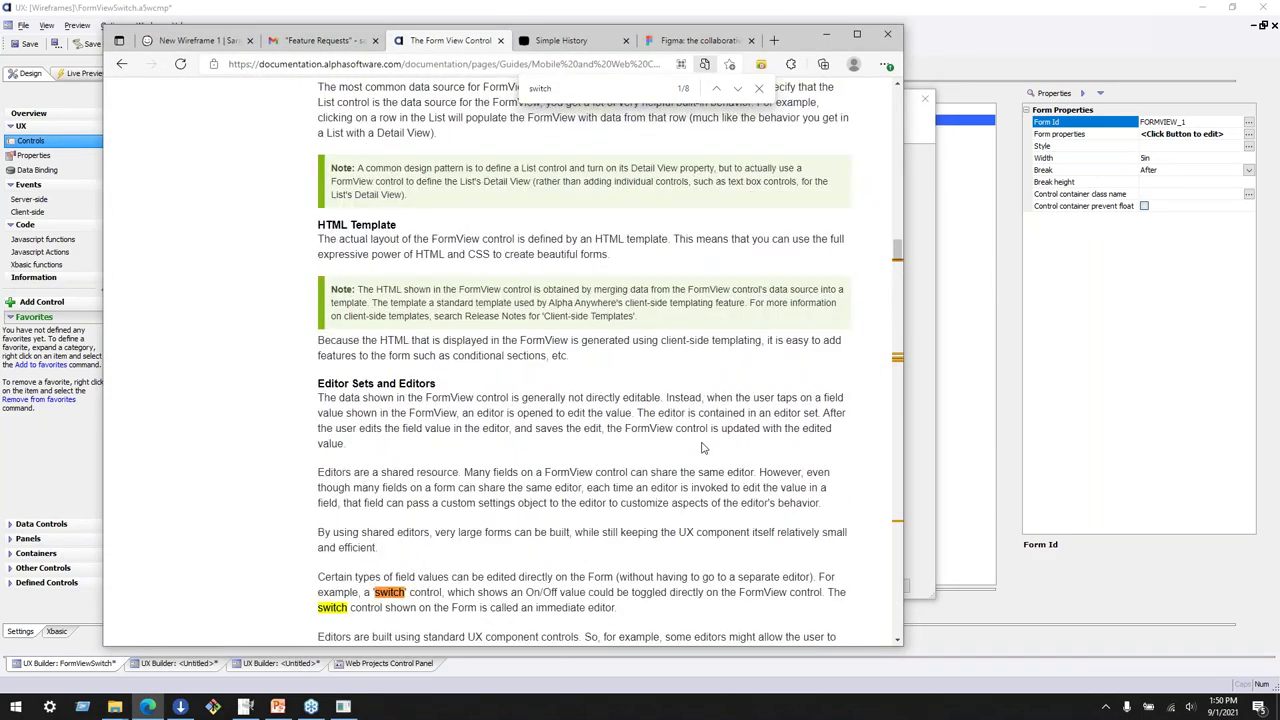
{"action": "left_click_drag", "start_coordinate": [897, 182], "coordinate": [881, 622]}
{"action": "left_click_drag", "start_coordinate": [884, 617], "coordinate": [877, 532]}
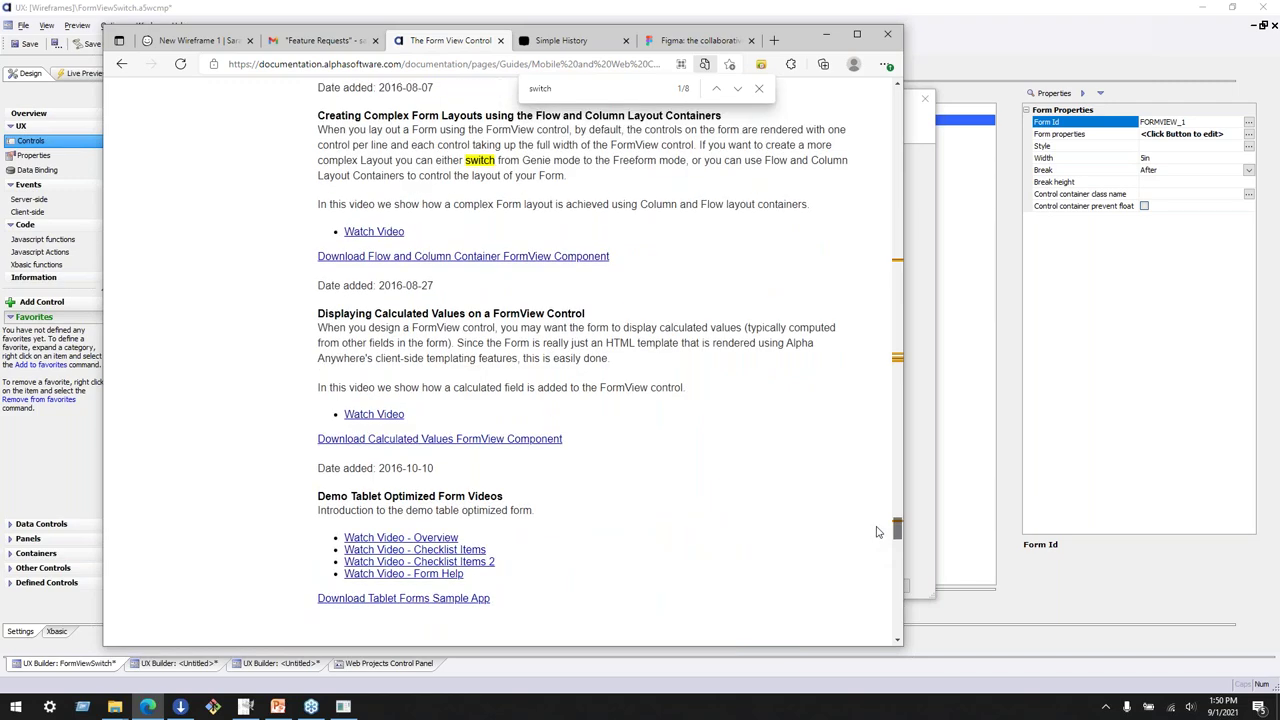
{"action": "left_click_drag", "start_coordinate": [877, 532], "coordinate": [869, 488]}
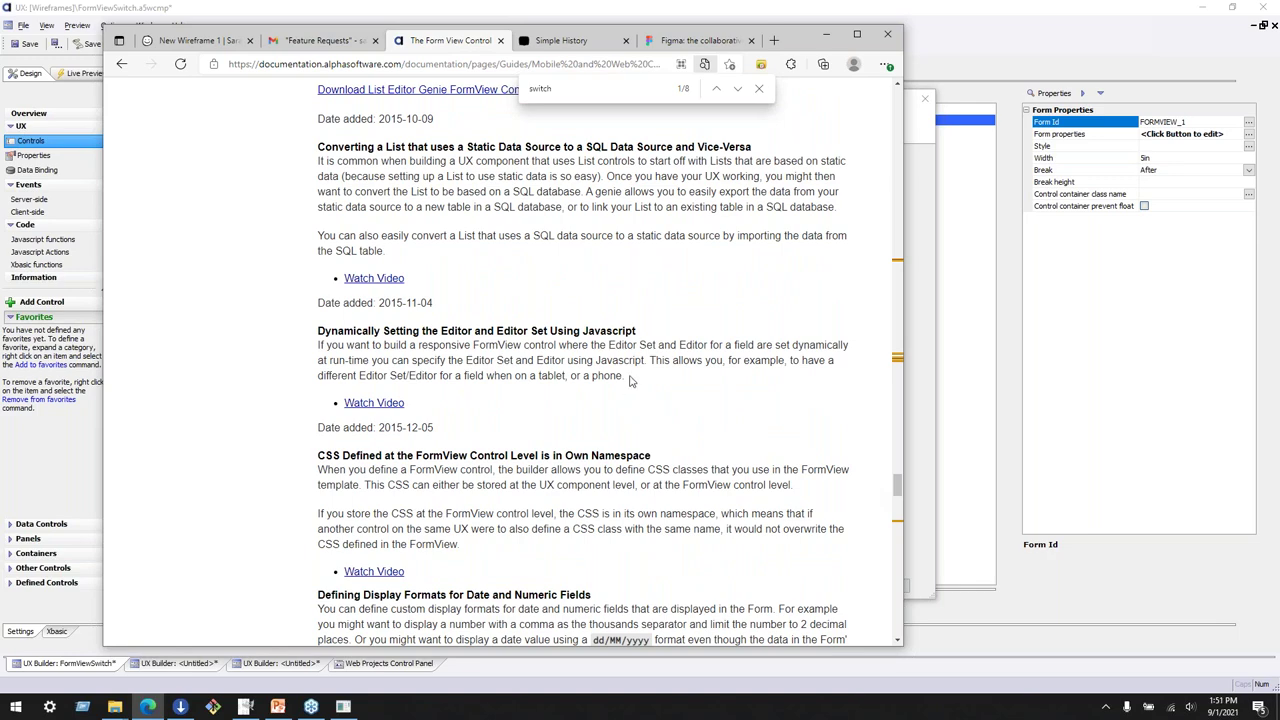
{"action": "left_click_drag", "start_coordinate": [630, 378], "coordinate": [210, 337]}
{"action": "scroll", "coordinate": [298, 345], "scroll_direction": "up", "scroll_amount": 4}
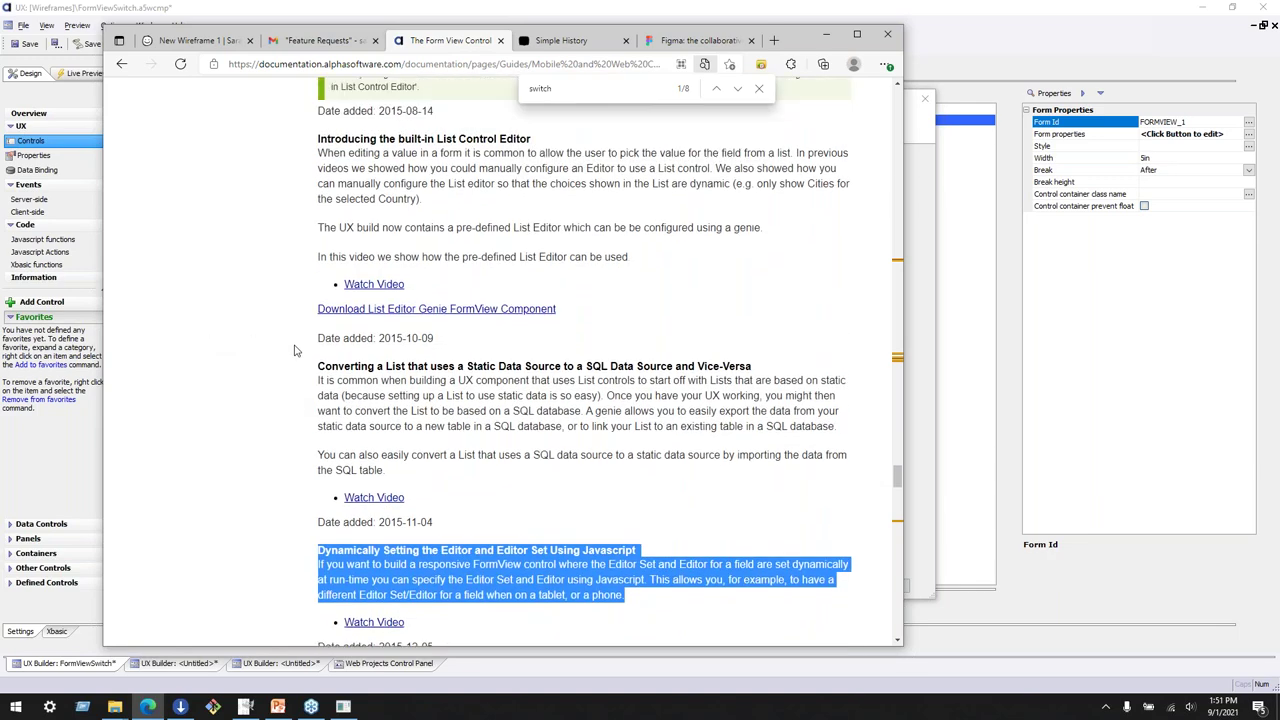
Close the page search, view the start of the FormView Control documentation and minimize the browser
{"action": "left_click", "coordinate": [759, 88]}
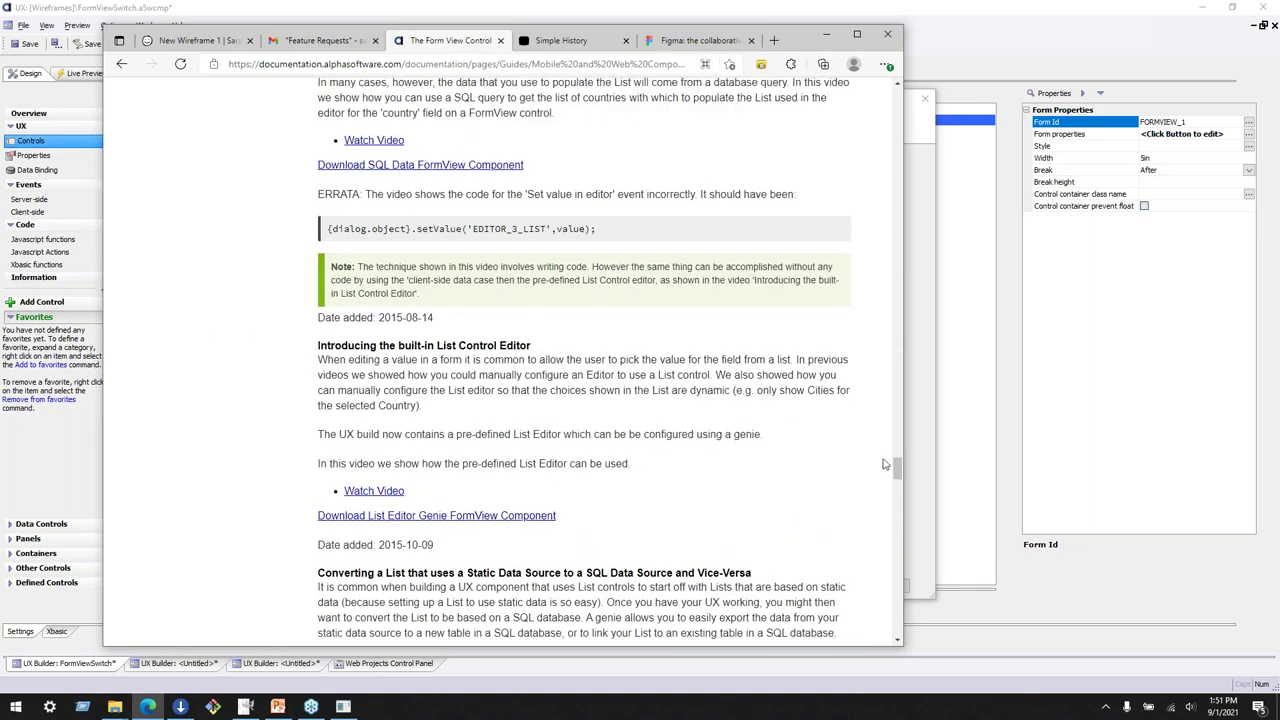
{"action": "left_click_drag", "start_coordinate": [895, 463], "coordinate": [887, 85]}
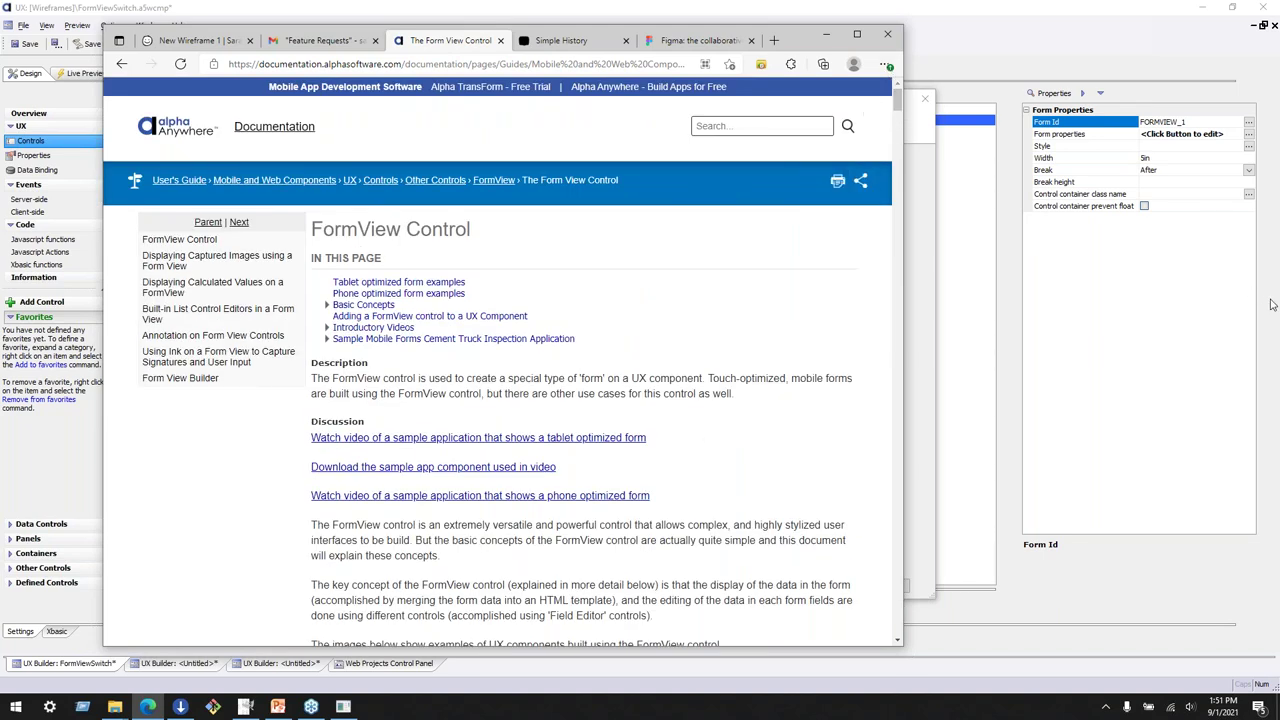
{"action": "left_click", "coordinate": [1268, 135]}
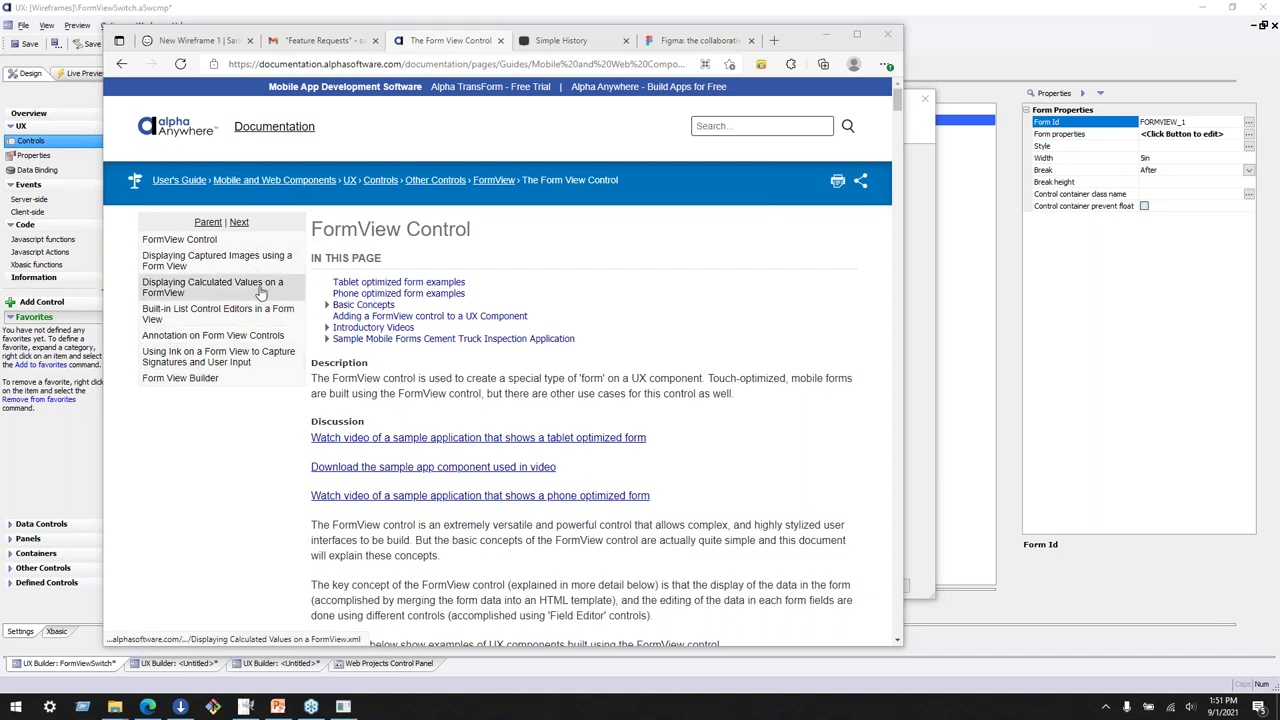
{"action": "left_click", "coordinate": [770, 437]}
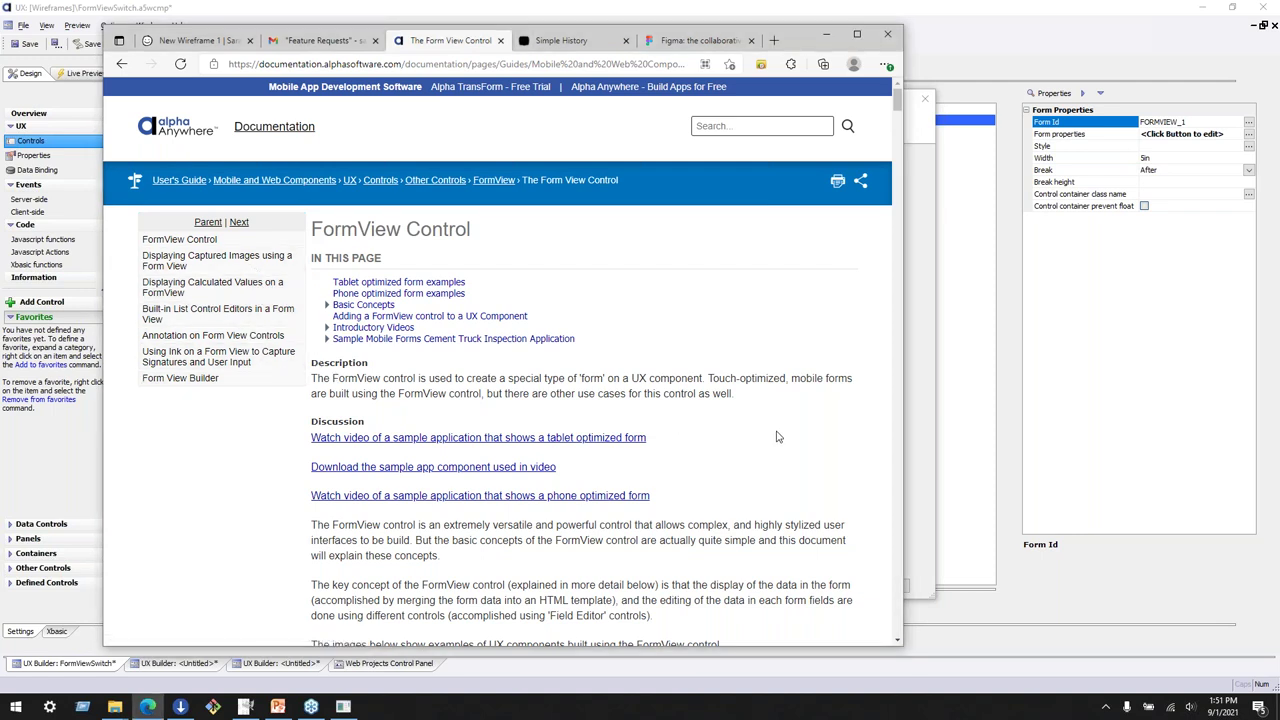
{"action": "left_click", "coordinate": [826, 35]}
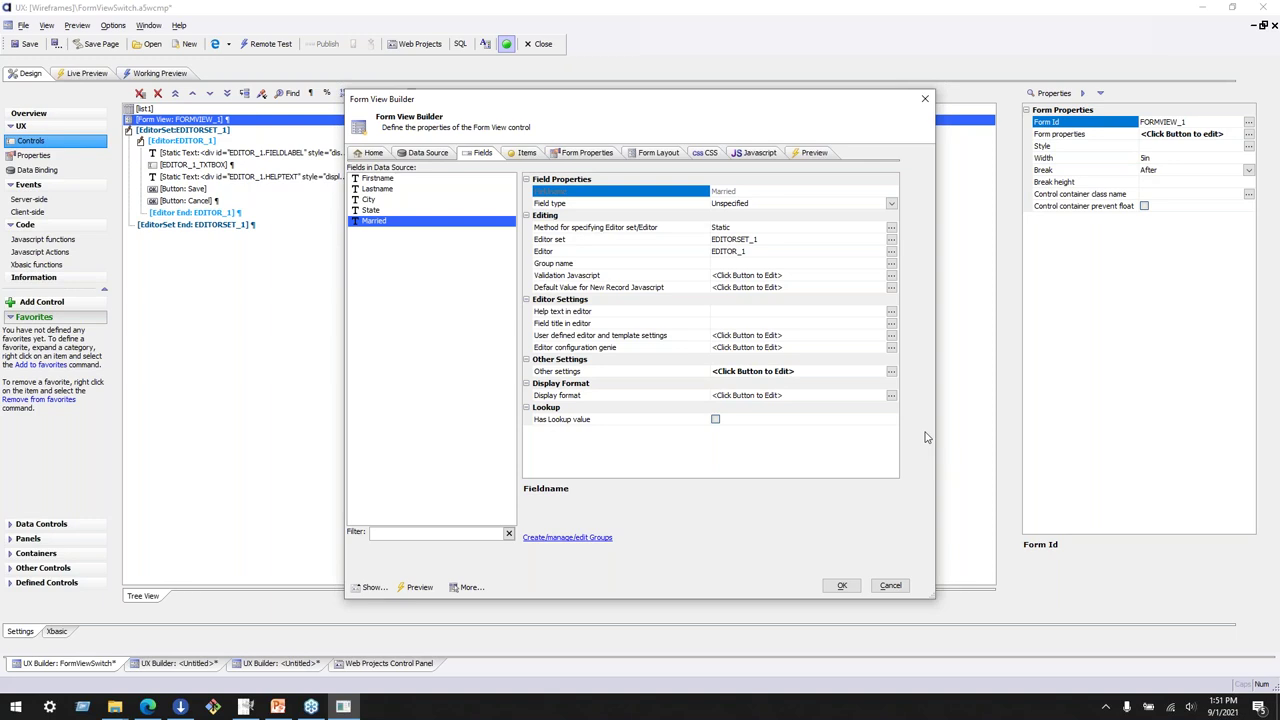
Cancel the Form View Builder and switch to the Web Projects Control Panel
{"action": "left_click", "coordinate": [890, 585]}
{"action": "left_click", "coordinate": [593, 401]}
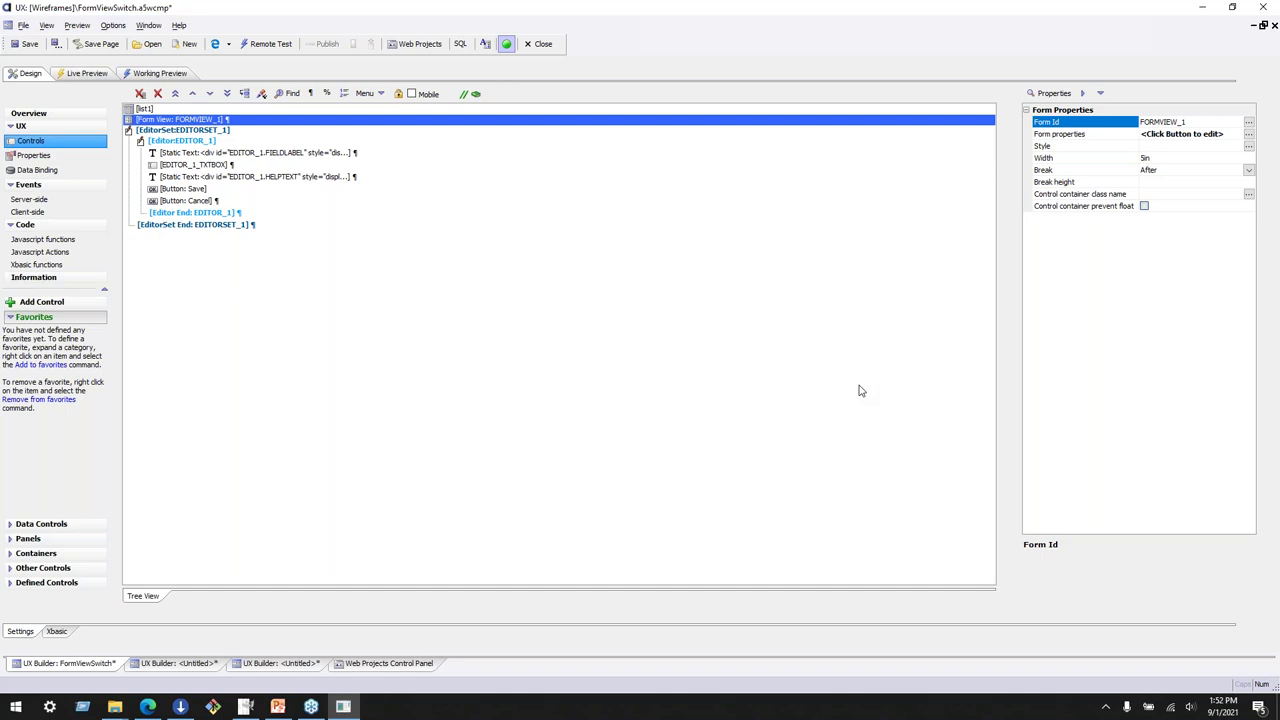
{"action": "left_click", "coordinate": [375, 669]}
{"action": "left_click", "coordinate": [522, 377]}
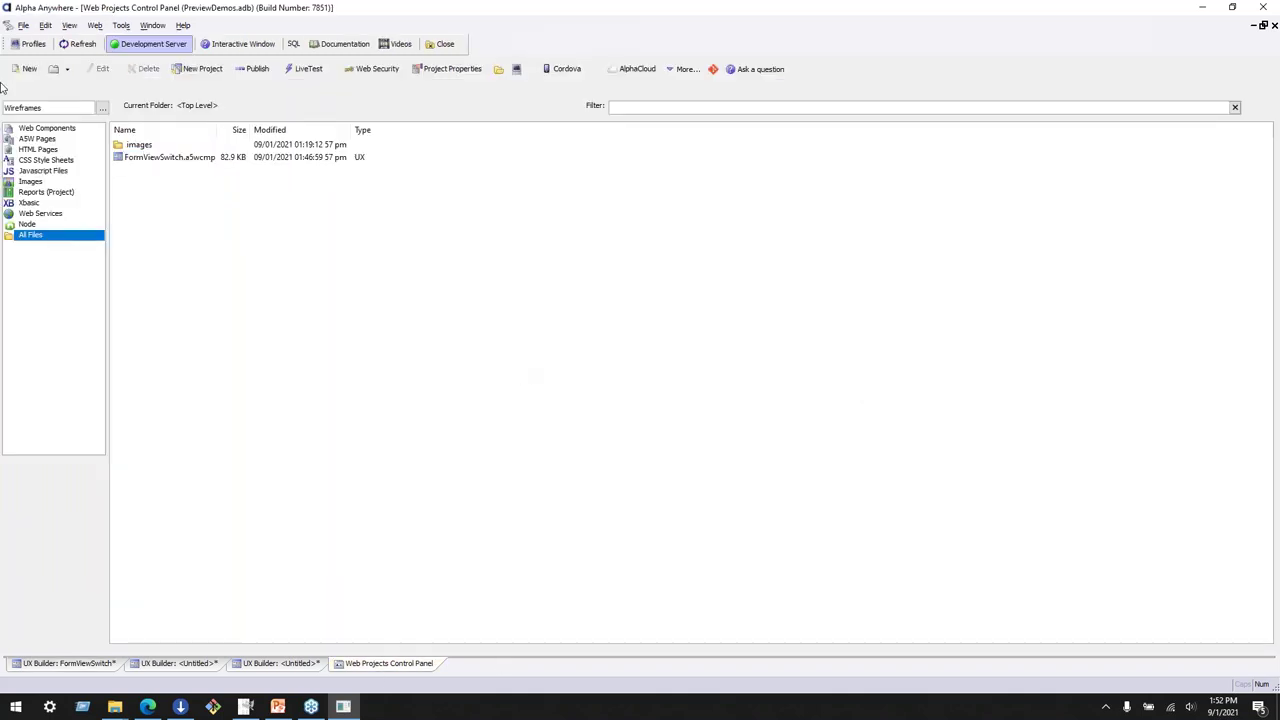
Look at the files of the Default project and return to the Wireframes project
{"action": "left_click", "coordinate": [102, 108]}
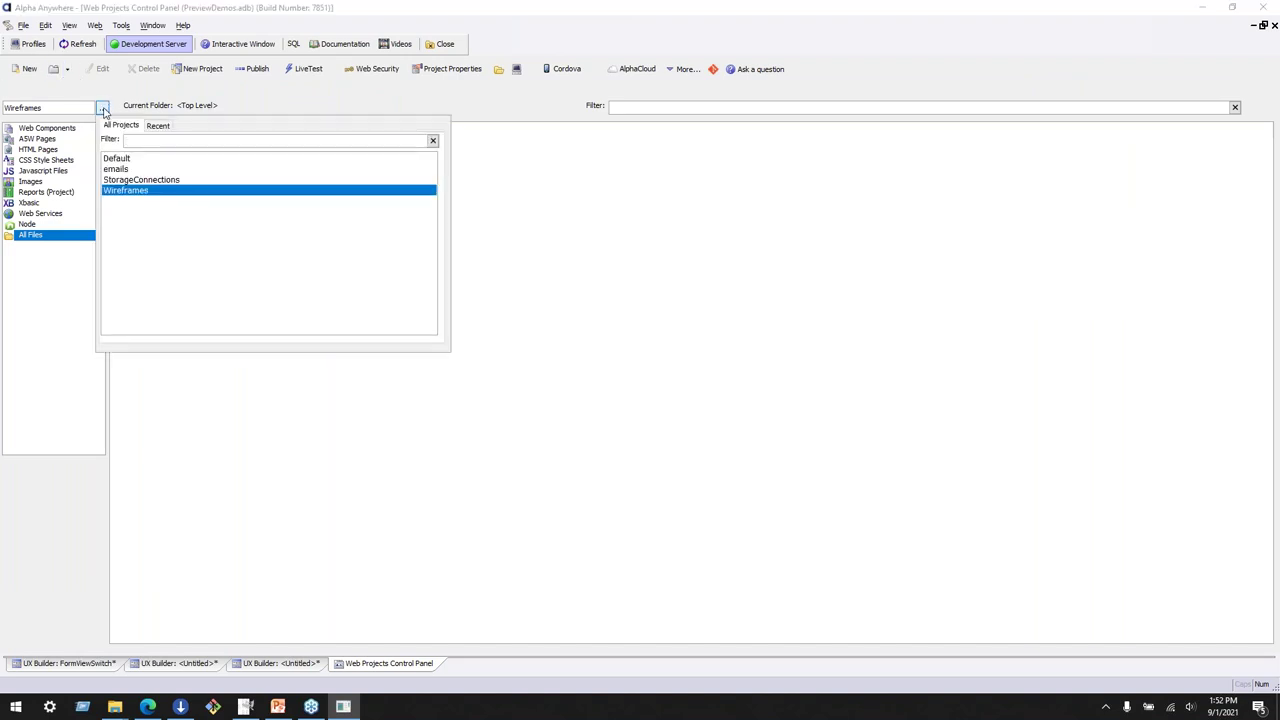
{"action": "left_click", "coordinate": [223, 161]}
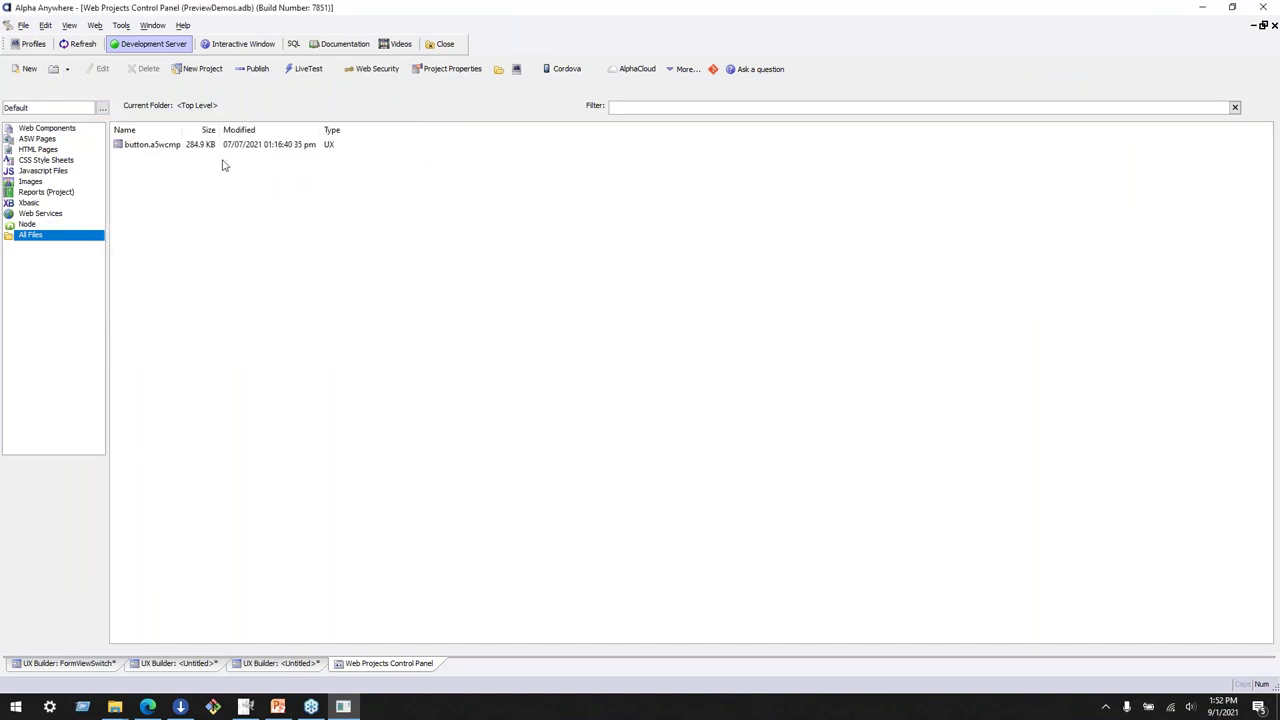
{"action": "left_click", "coordinate": [148, 147]}
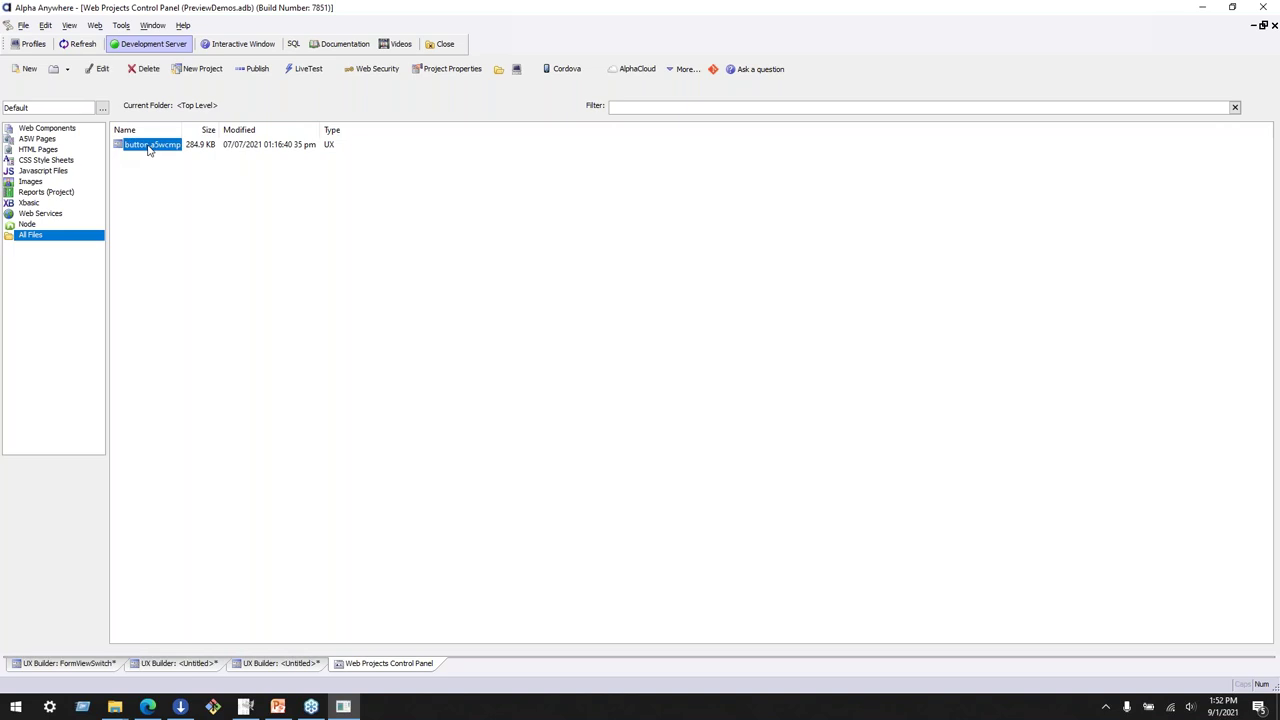
{"action": "left_click", "coordinate": [102, 108]}
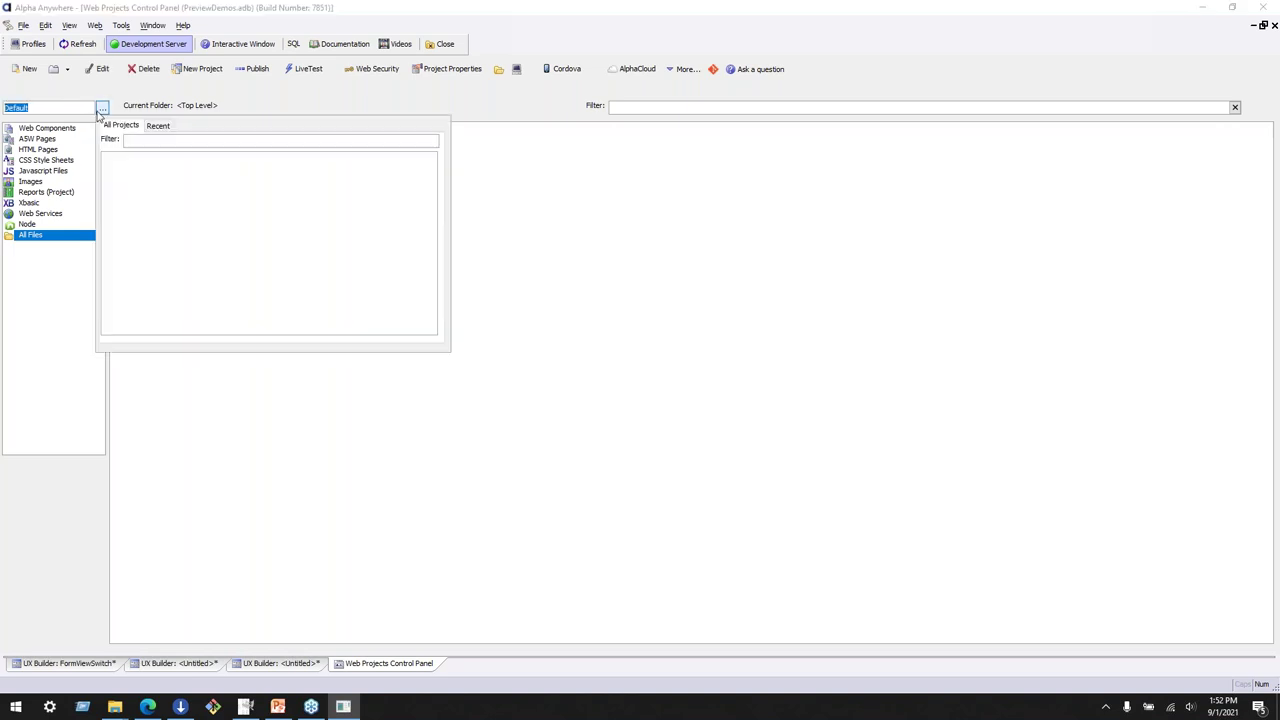
{"action": "left_click", "coordinate": [126, 191]}
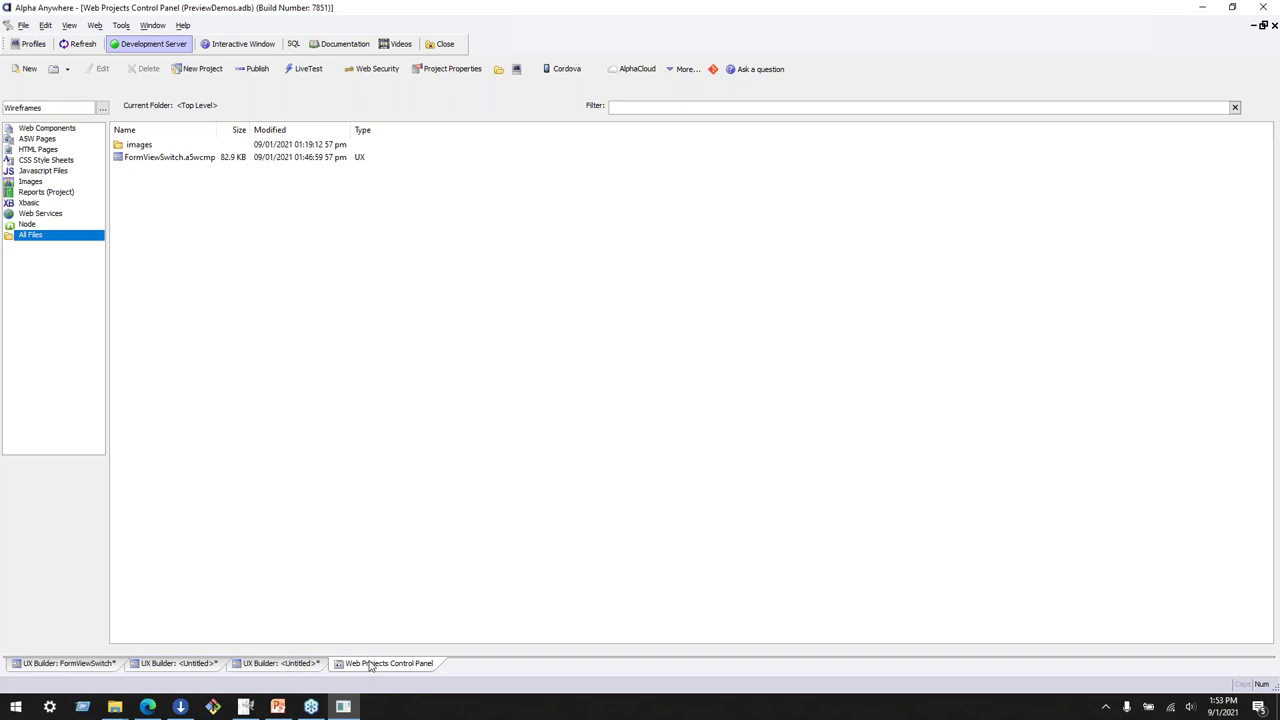
{"action": "left_click", "coordinate": [29, 68]}
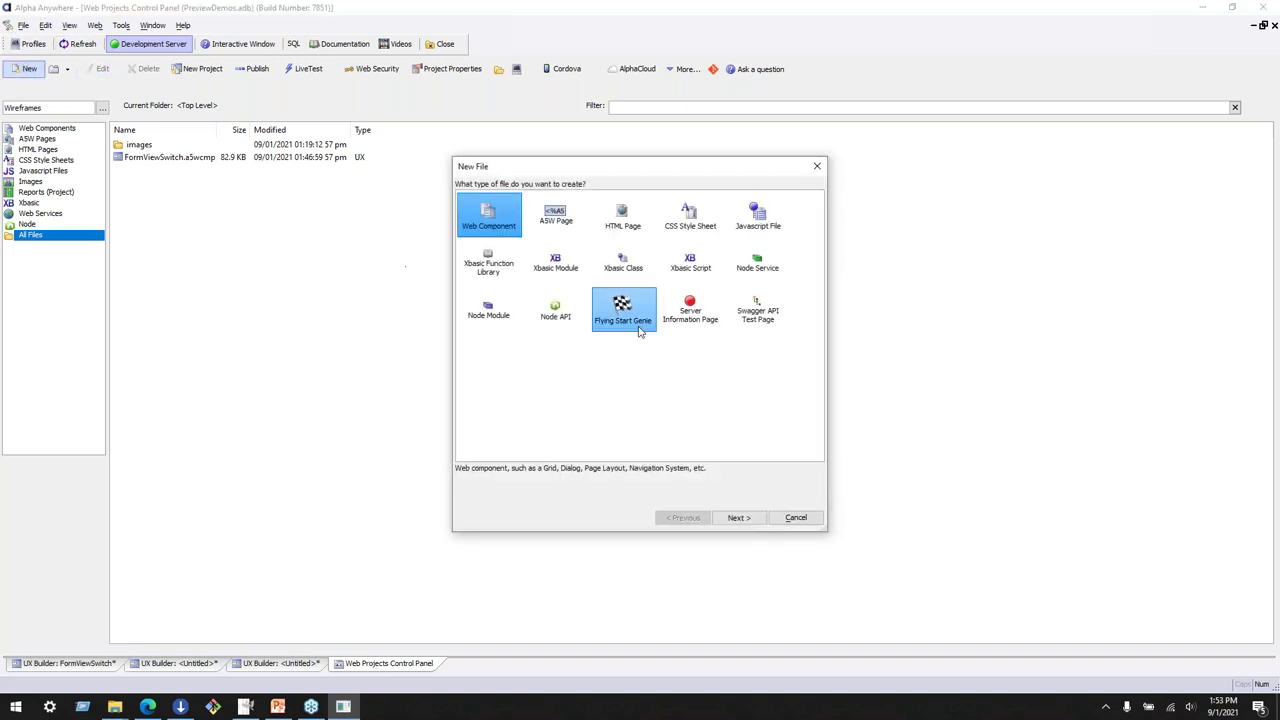
{"action": "left_click", "coordinate": [737, 518]}
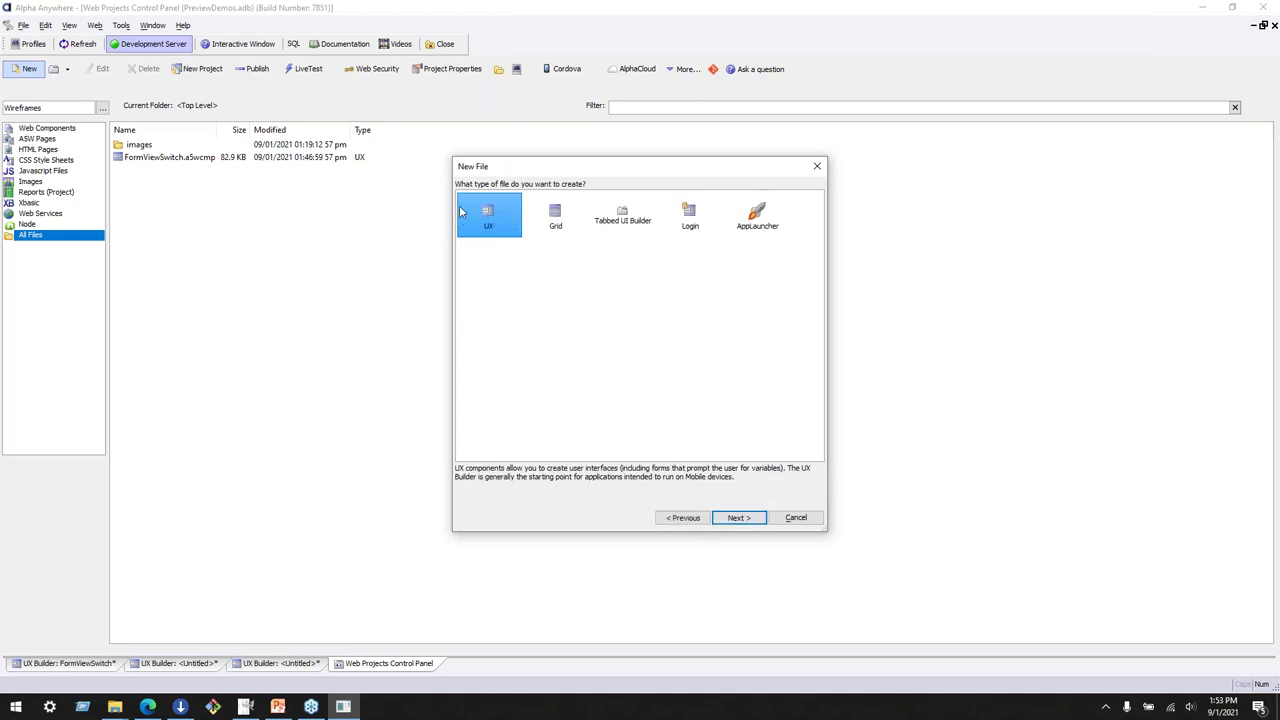
{"action": "left_click", "coordinate": [737, 518]}
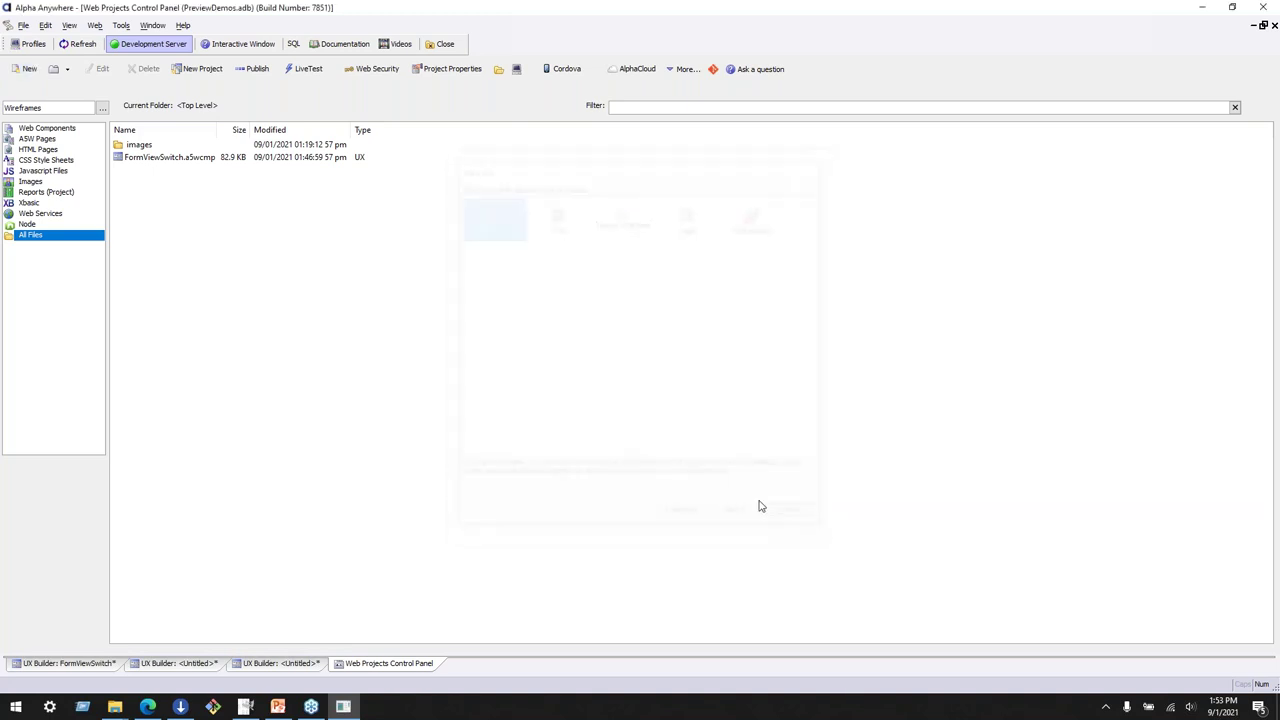
Show the project's reports category and view the list of named SQL connection strings
{"action": "left_click", "coordinate": [48, 192]}
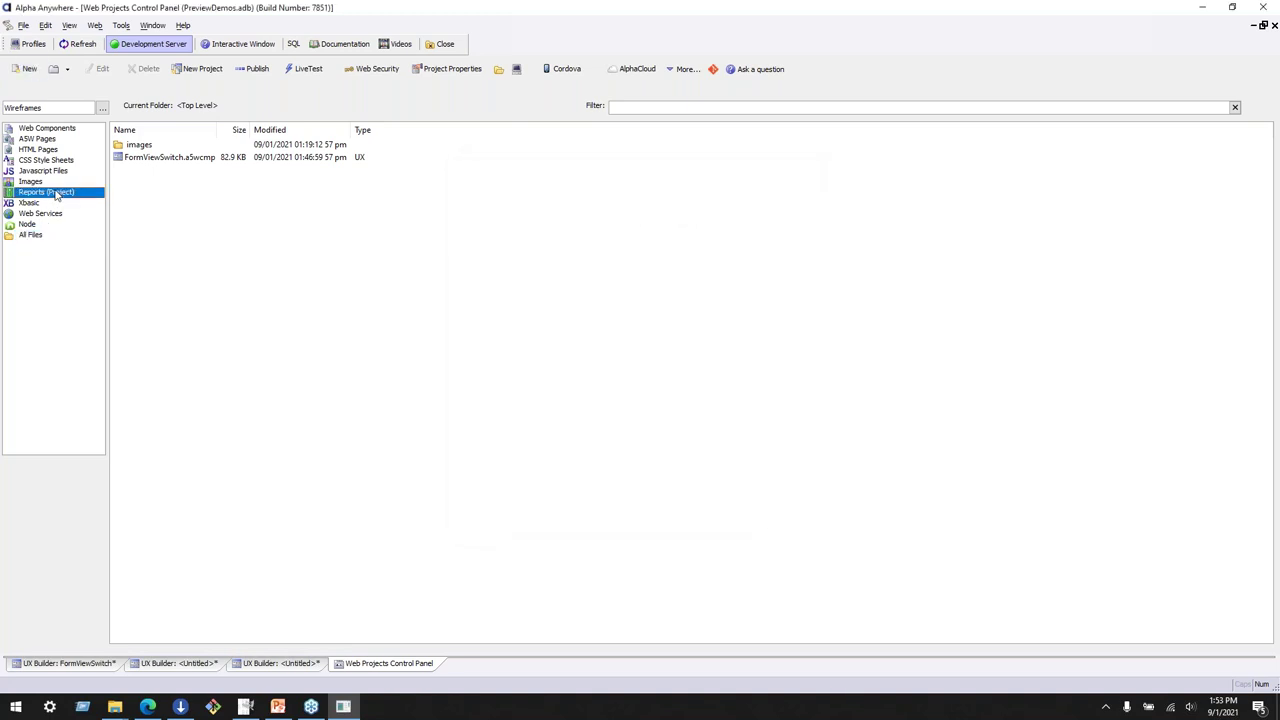
{"action": "left_click", "coordinate": [296, 46]}
{"action": "left_click", "coordinate": [350, 107]}
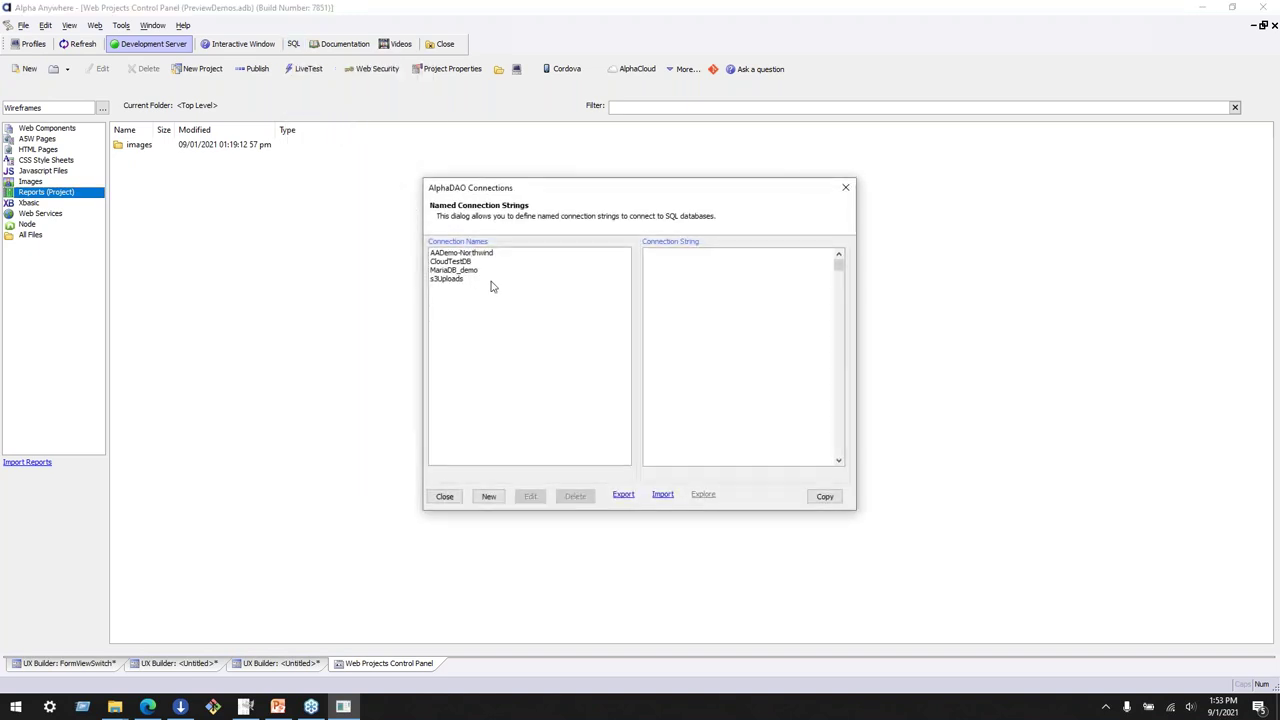
{"action": "left_click", "coordinate": [845, 187]}
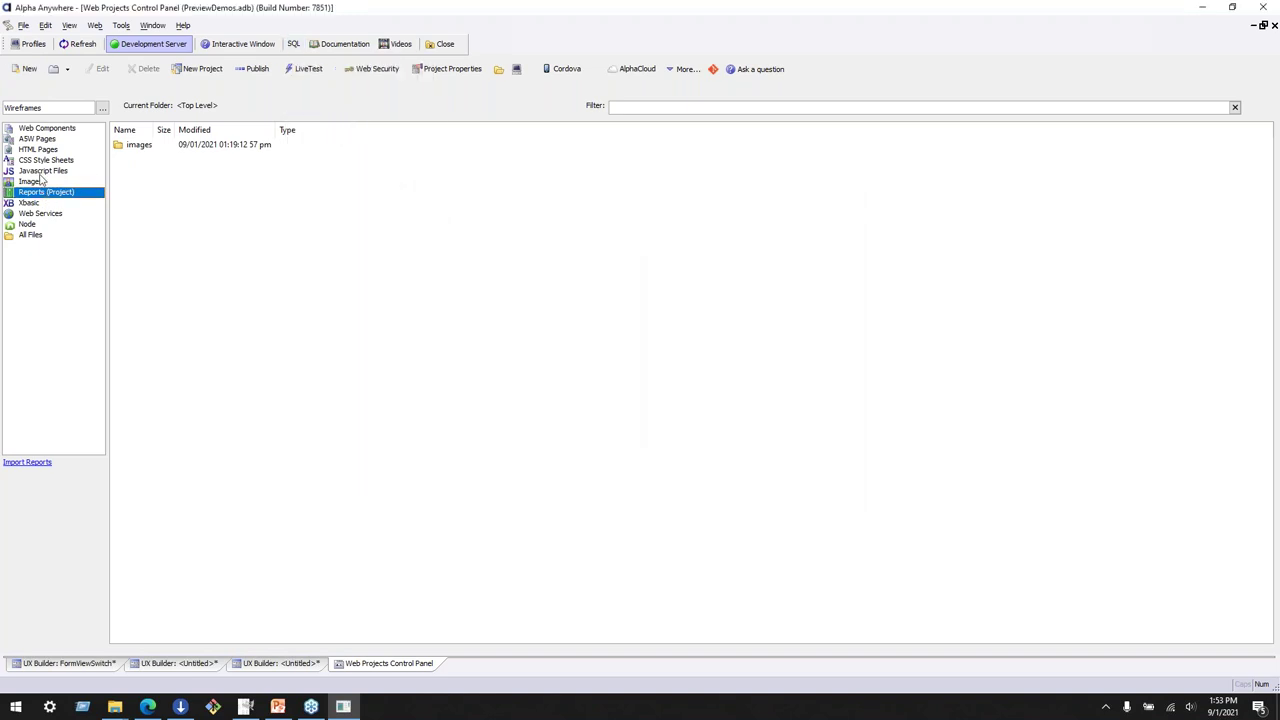
Start a blank layout-table report on a SQL data source using the AADemo-Northwind named connection string
{"action": "left_click", "coordinate": [29, 69]}
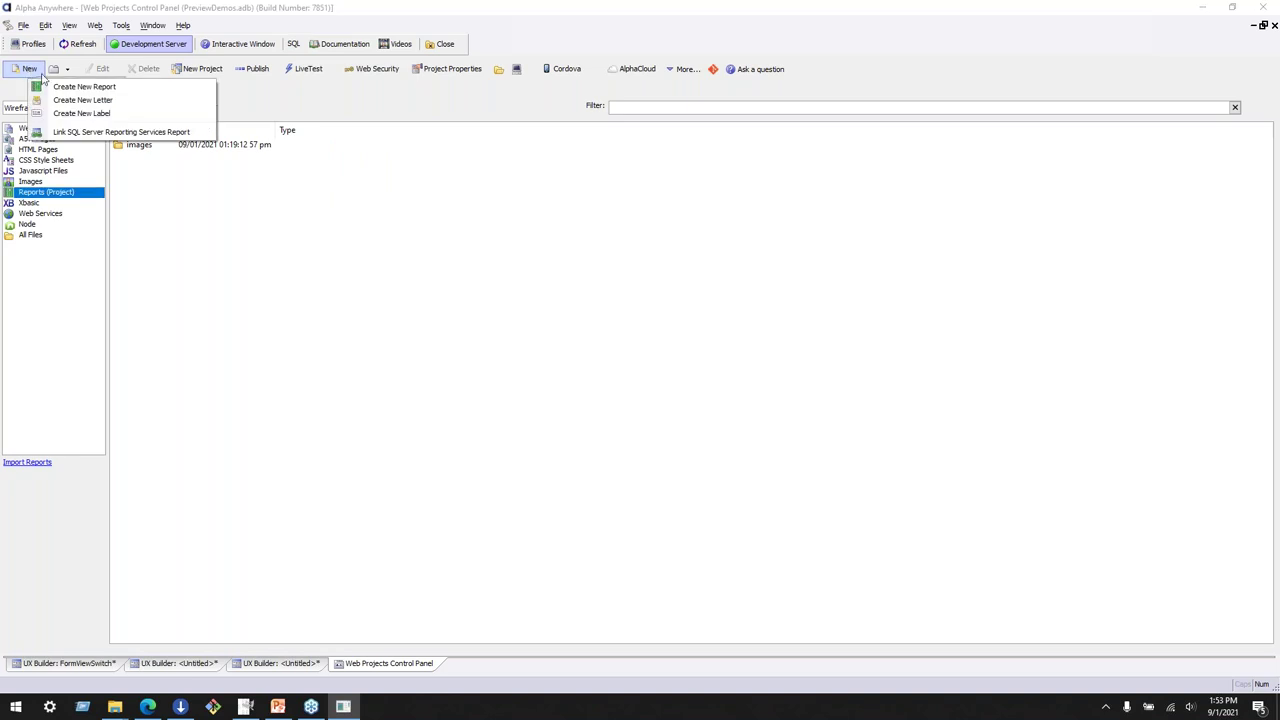
{"action": "left_click", "coordinate": [84, 87]}
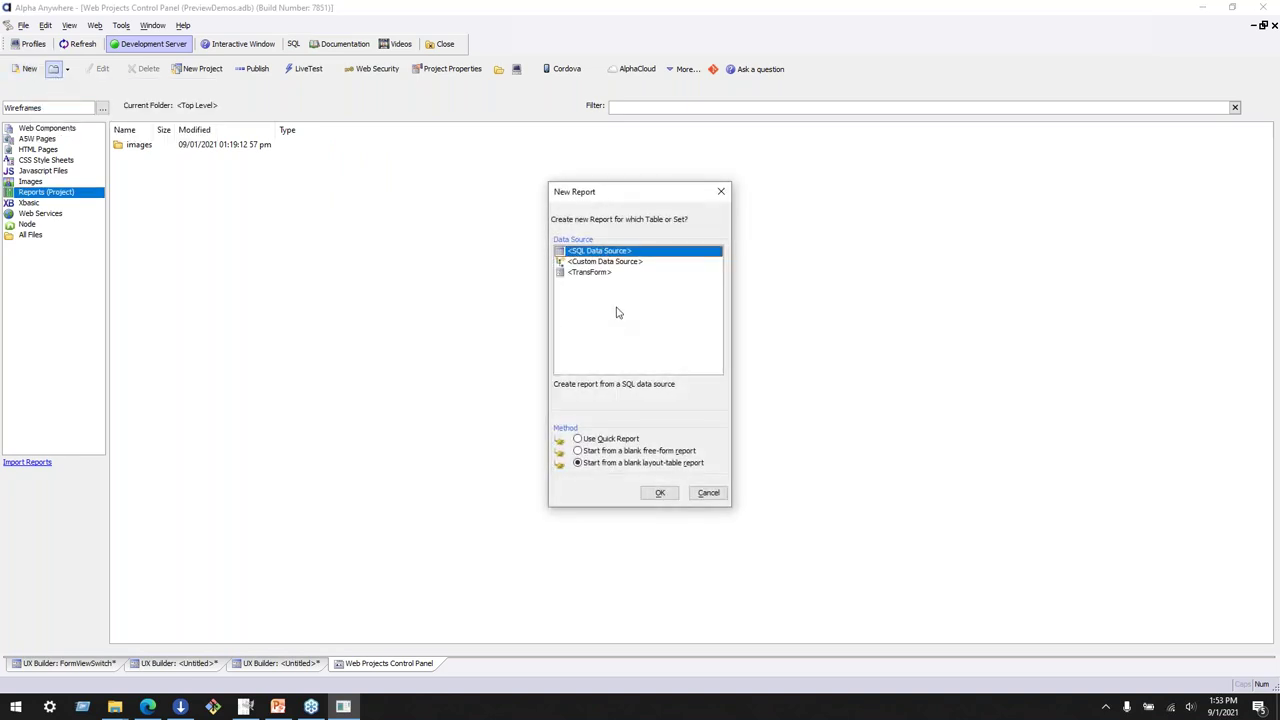
{"action": "left_click", "coordinate": [662, 493]}
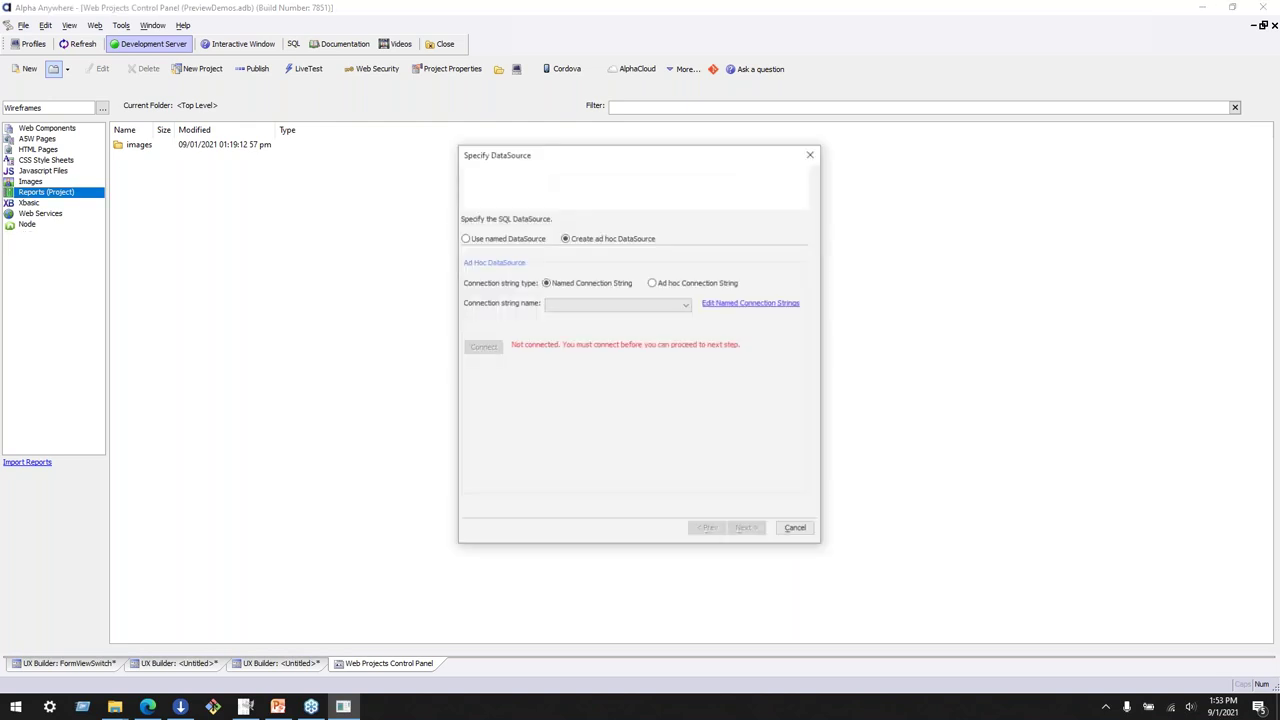
{"action": "left_click", "coordinate": [680, 308]}
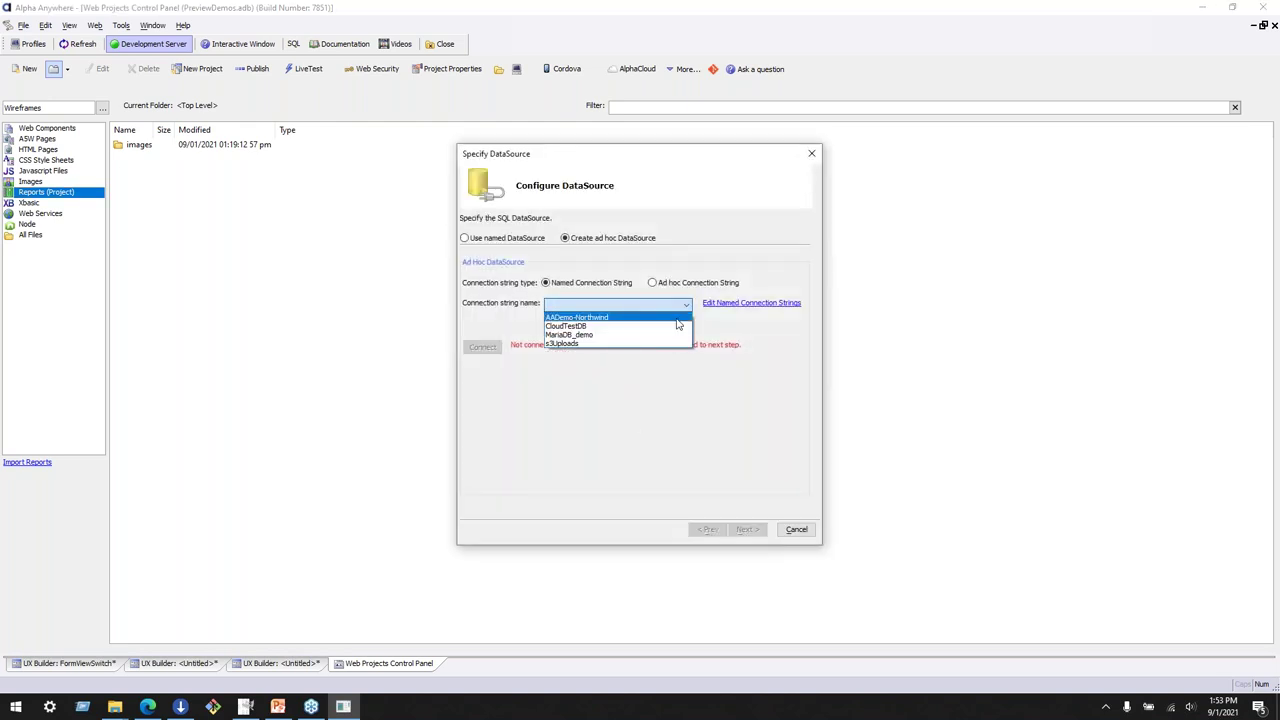
{"action": "left_click", "coordinate": [678, 322]}
{"action": "left_click", "coordinate": [747, 530]}
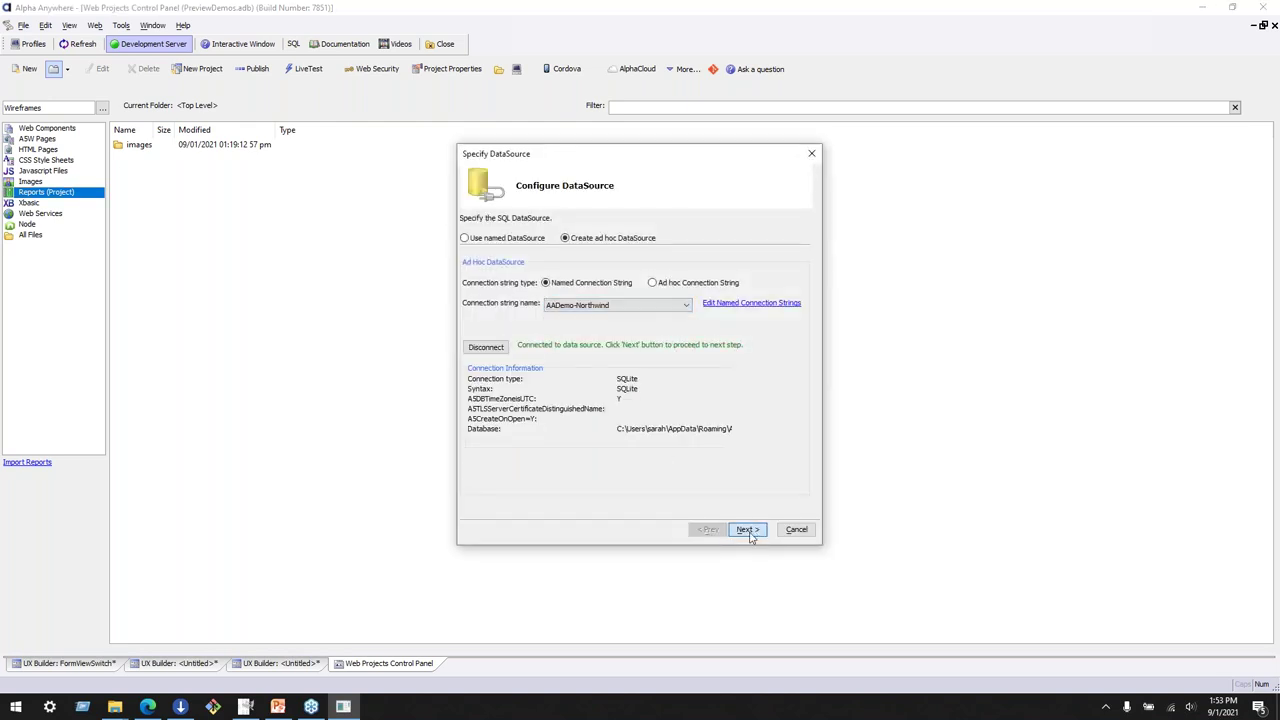
Retrieve all columns of the Products table for the report and accept the default design-time record limit
{"action": "left_click", "coordinate": [518, 266]}
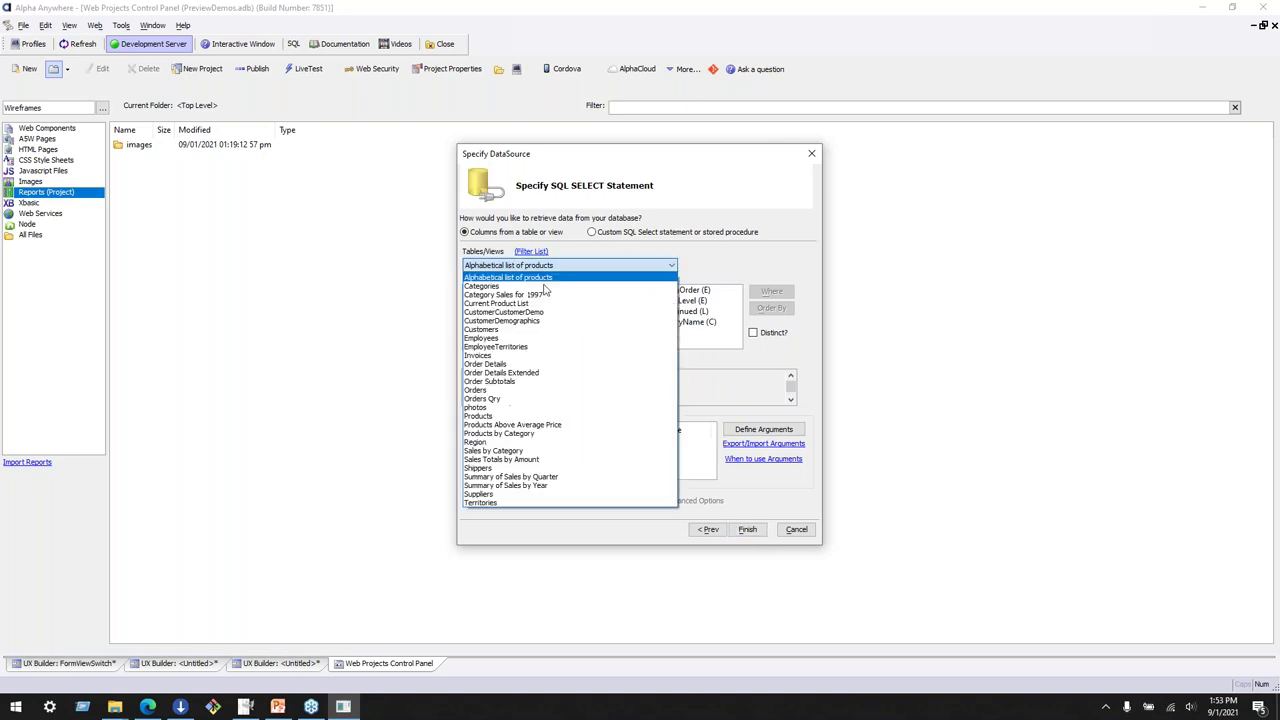
{"action": "left_click", "coordinate": [545, 416]}
{"action": "left_click", "coordinate": [487, 355]}
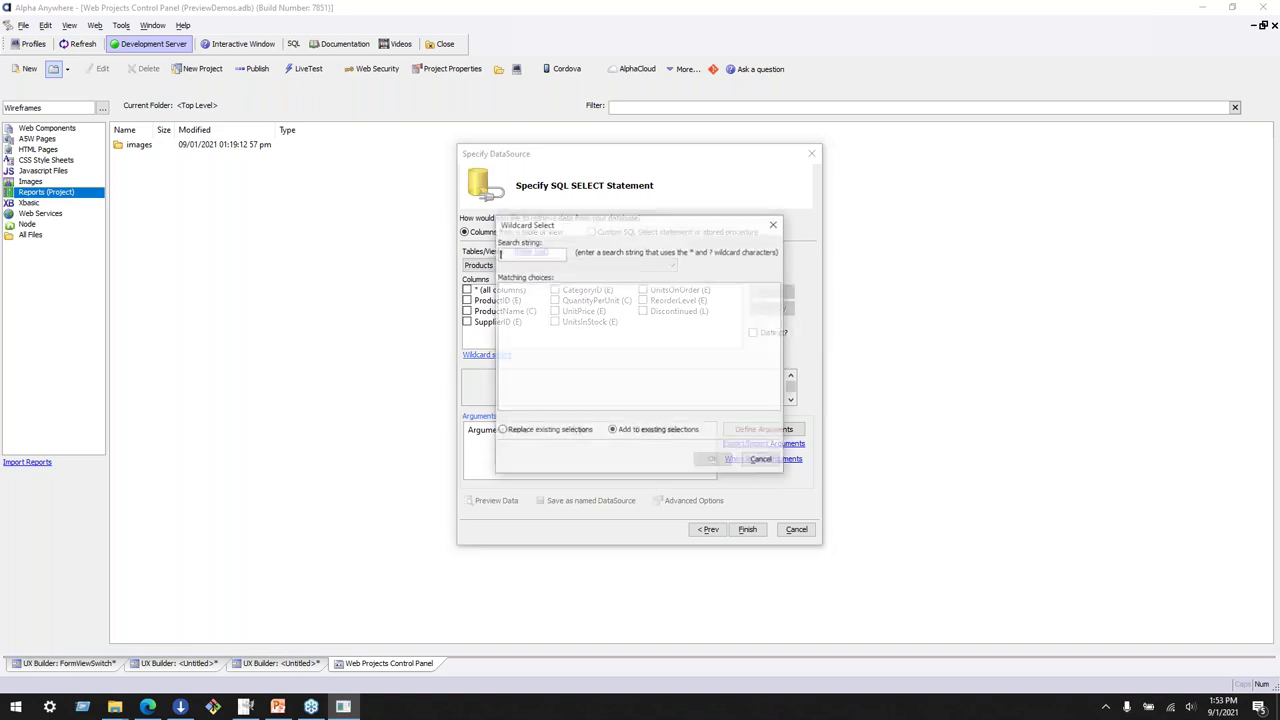
{"action": "left_click", "coordinate": [762, 462]}
{"action": "left_click", "coordinate": [467, 290]}
{"action": "left_click", "coordinate": [760, 533]}
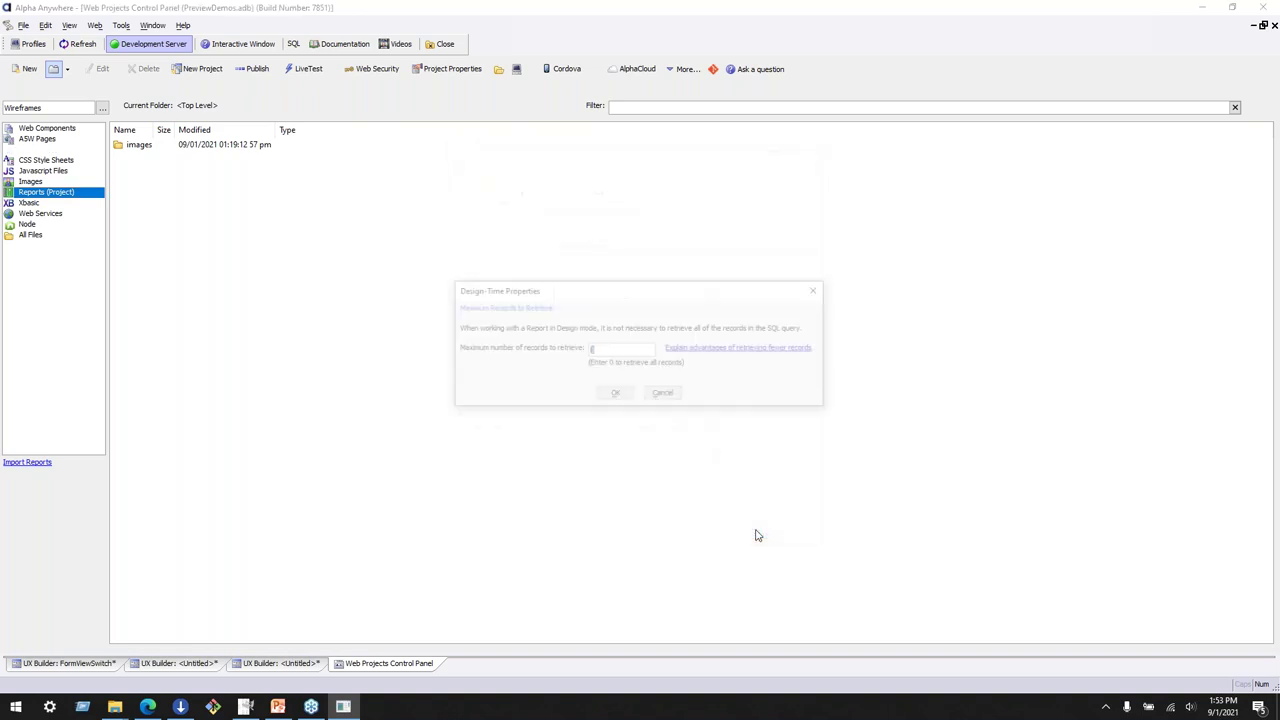
{"action": "left_click", "coordinate": [608, 395]}
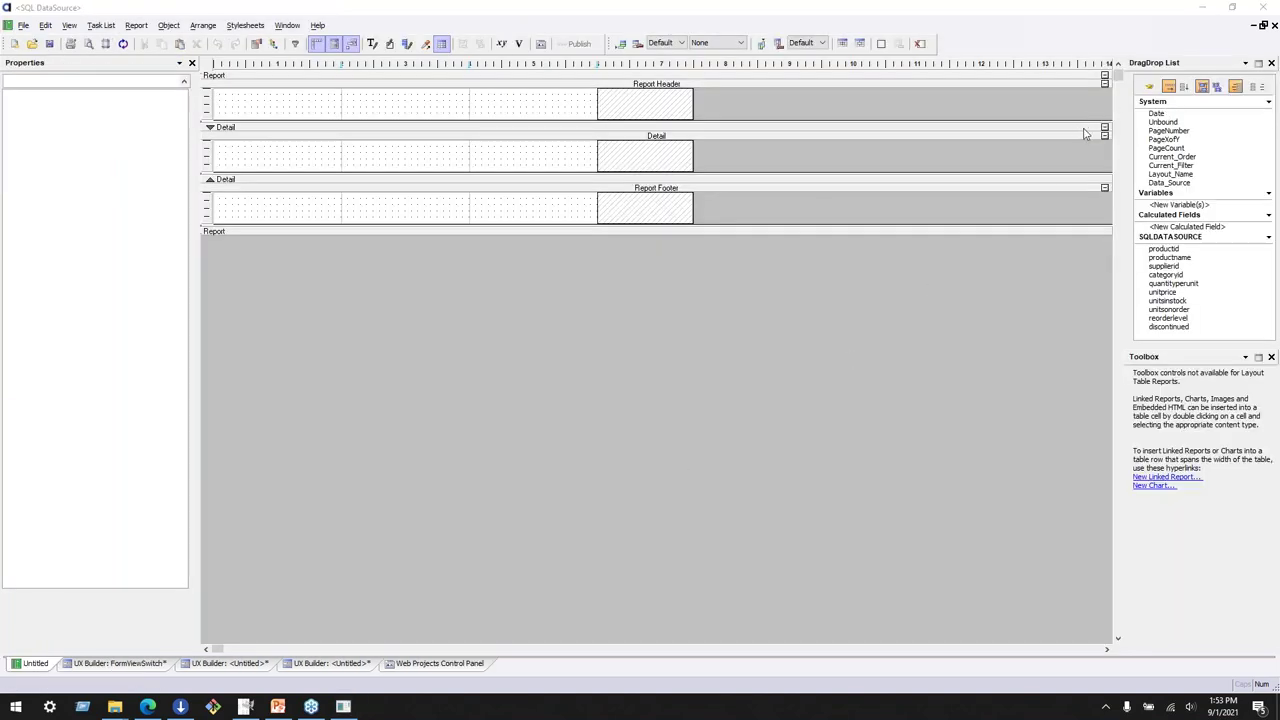
Place the productname, unitsinstock and unitsonorder fields side by side in the three columns of the report's Detail section
{"action": "left_click", "coordinate": [1166, 259]}
{"action": "left_click_drag", "start_coordinate": [1165, 266], "coordinate": [222, 155]}
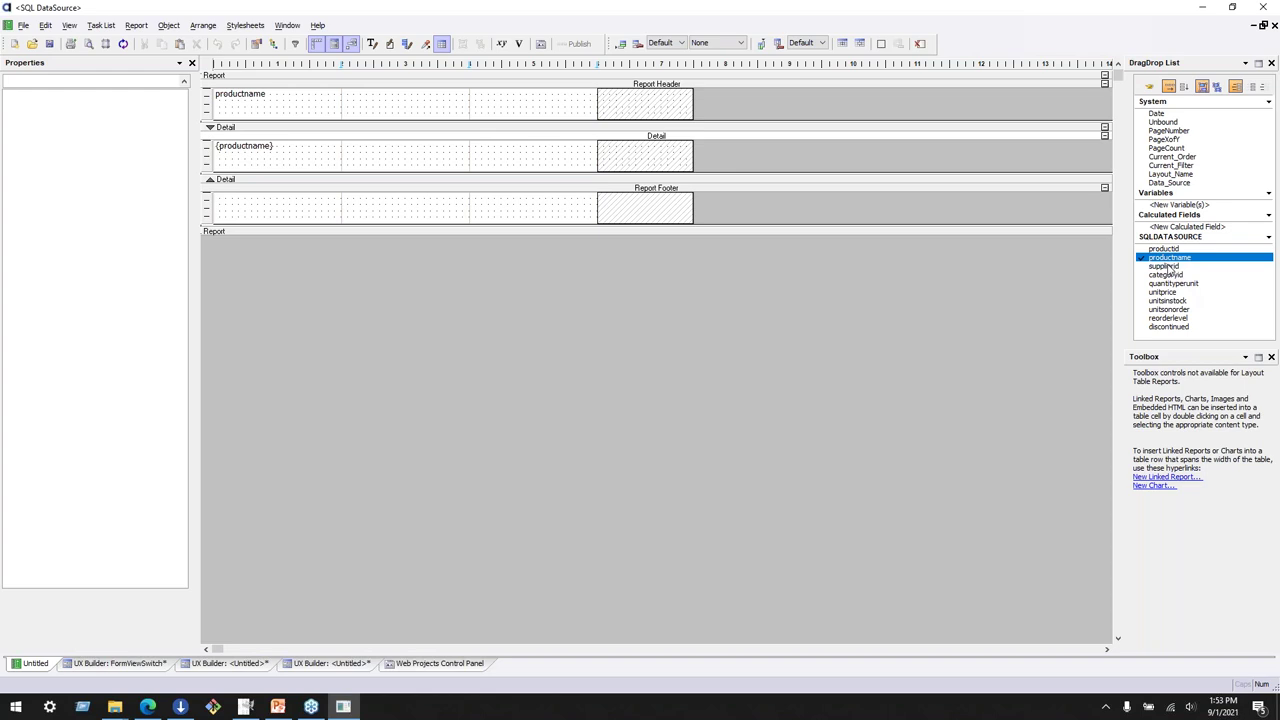
{"action": "left_click", "coordinate": [1173, 302]}
{"action": "left_click_drag", "start_coordinate": [1173, 309], "coordinate": [343, 158]}
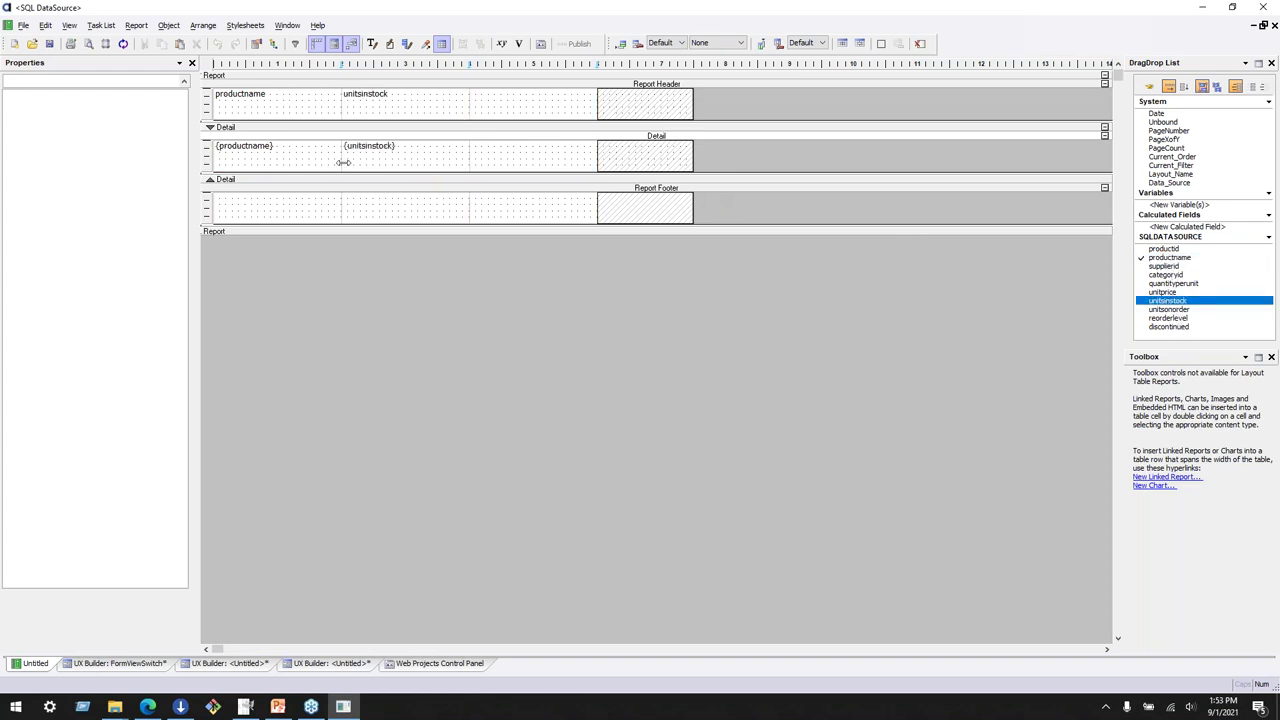
{"action": "left_click_drag", "start_coordinate": [1183, 314], "coordinate": [474, 145]}
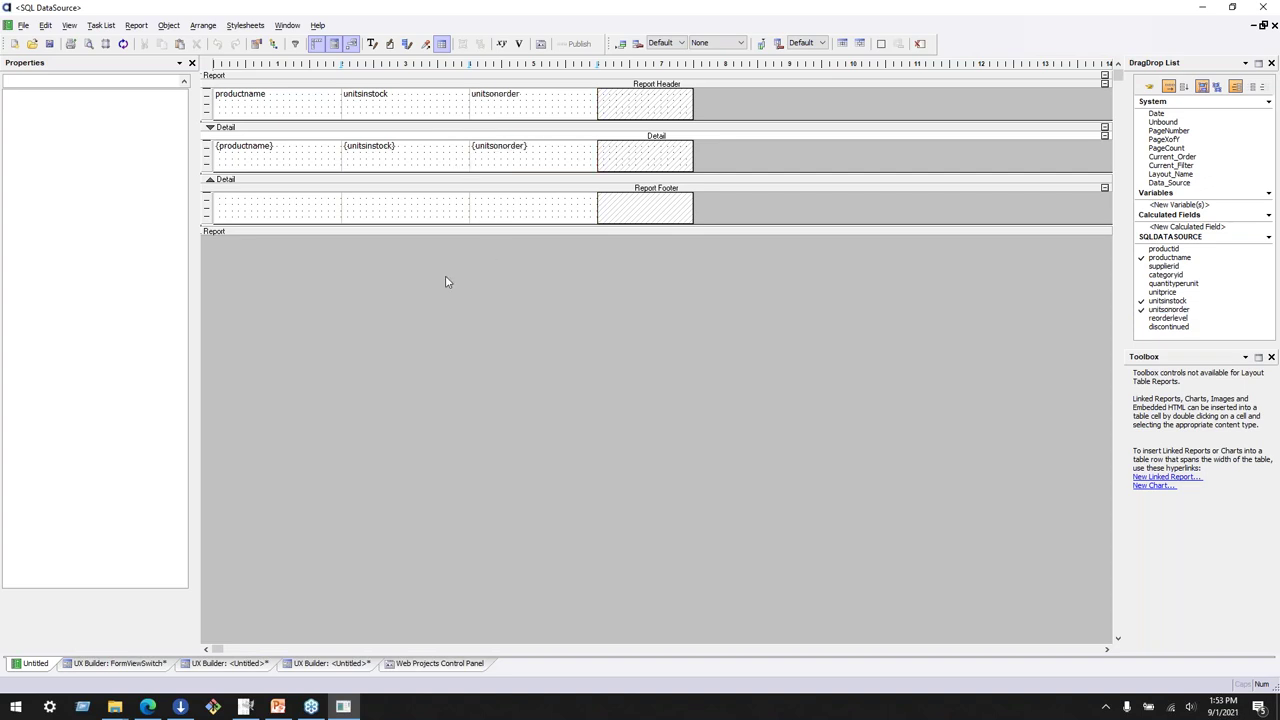
Try to preview the unnamed report, and save it under the name products
{"action": "left_click", "coordinate": [88, 44]}
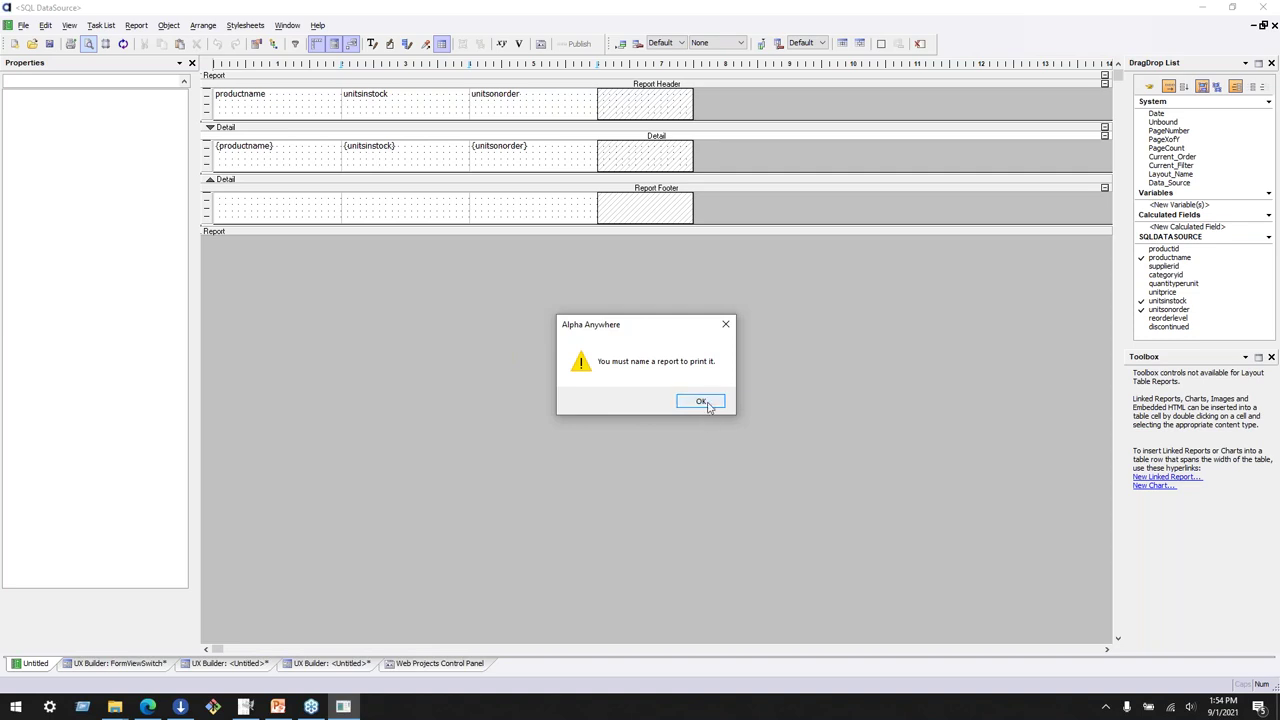
{"action": "left_click", "coordinate": [703, 401]}
{"action": "left_click", "coordinate": [23, 26]}
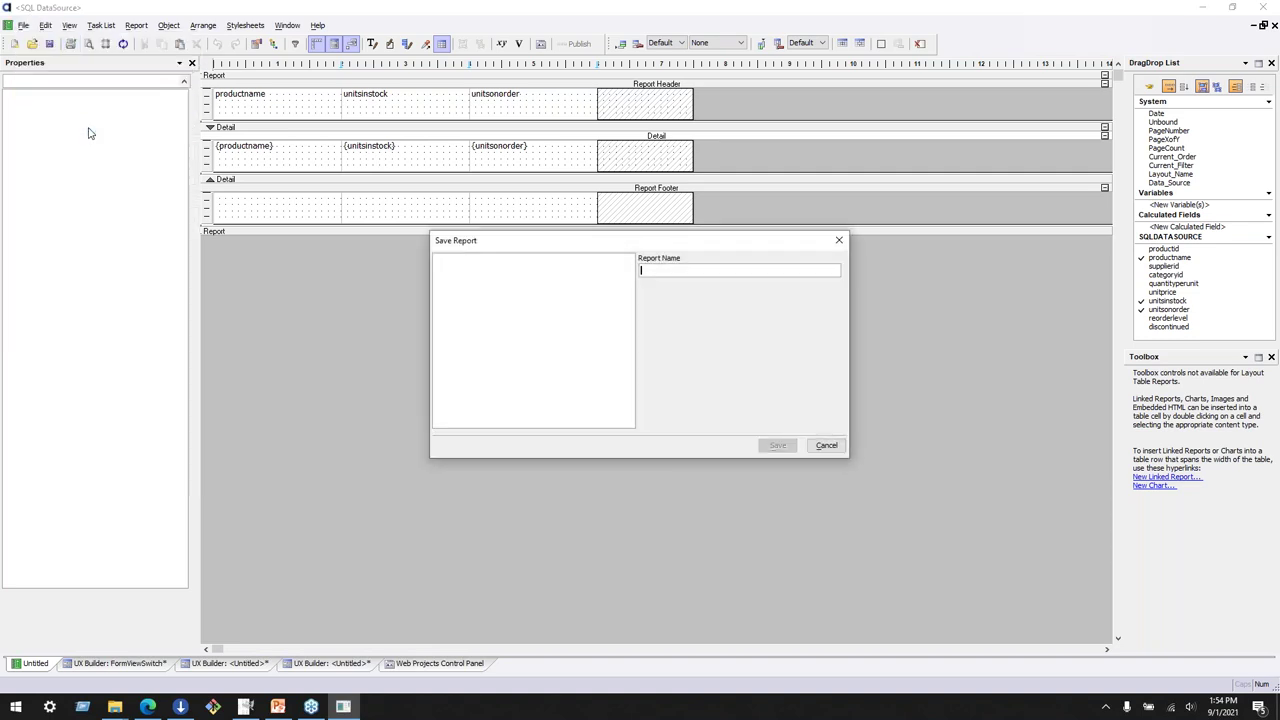
{"action": "type", "text": "products"}
{"action": "left_click", "coordinate": [776, 446]}
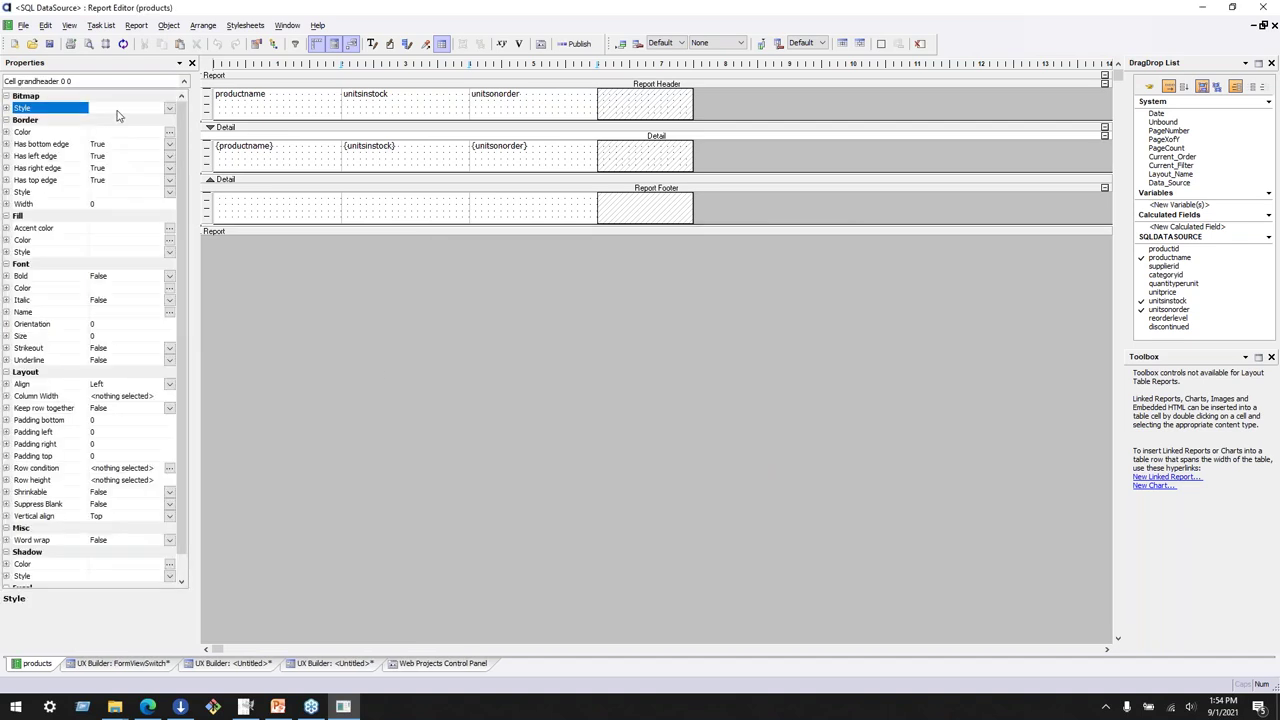
Preview the products report, look through its rows and close the report editor
{"action": "left_click", "coordinate": [88, 45]}
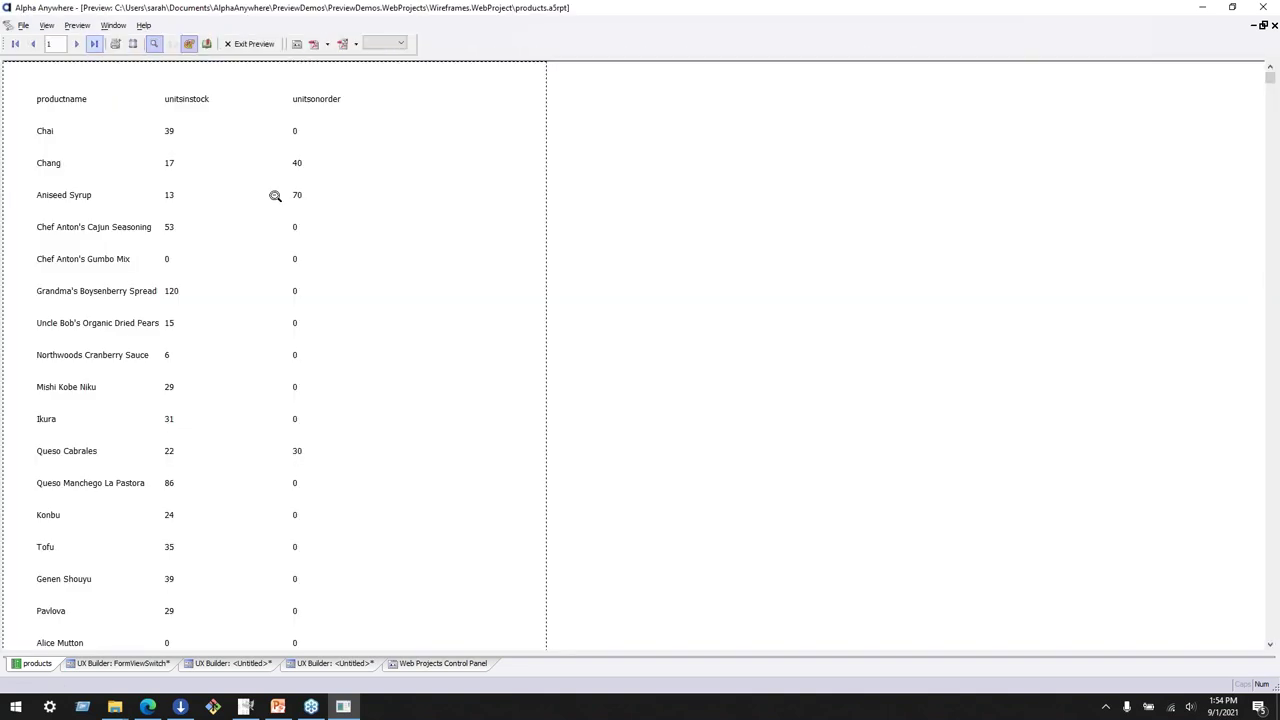
{"action": "scroll", "coordinate": [374, 172], "scroll_direction": "down", "scroll_amount": 1}
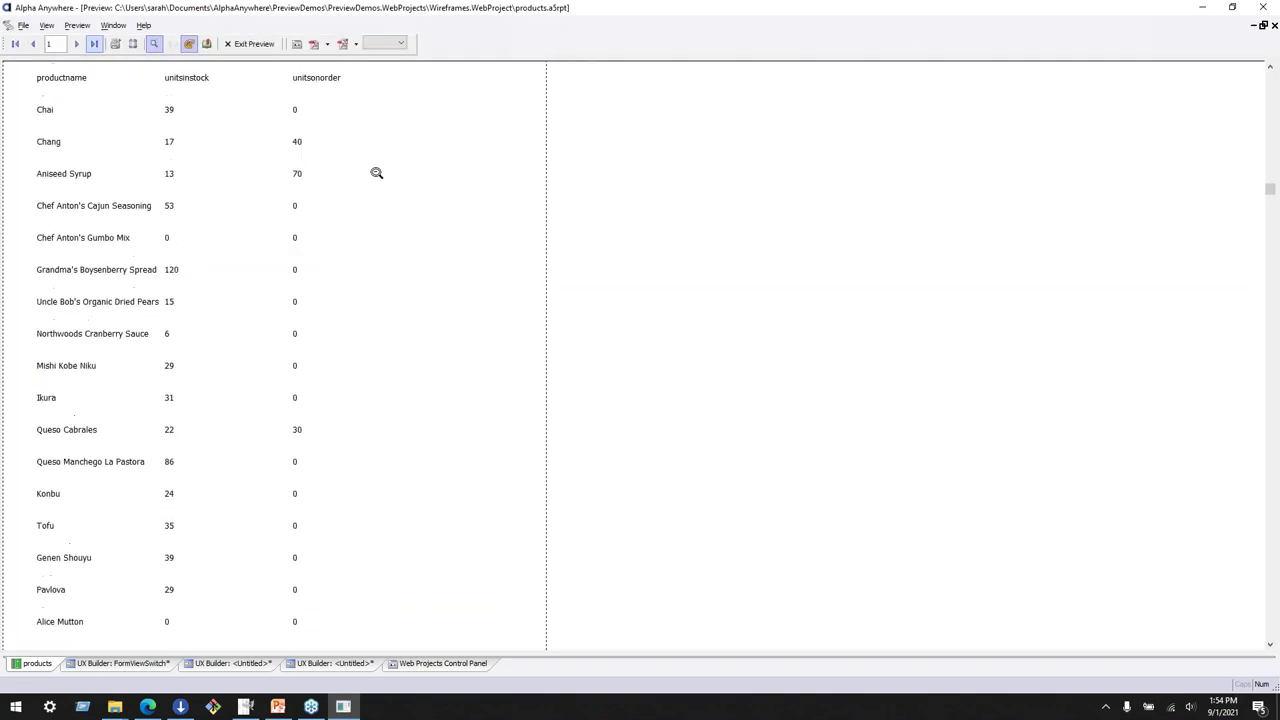
{"action": "scroll", "coordinate": [376, 173], "scroll_direction": "up", "scroll_amount": 1}
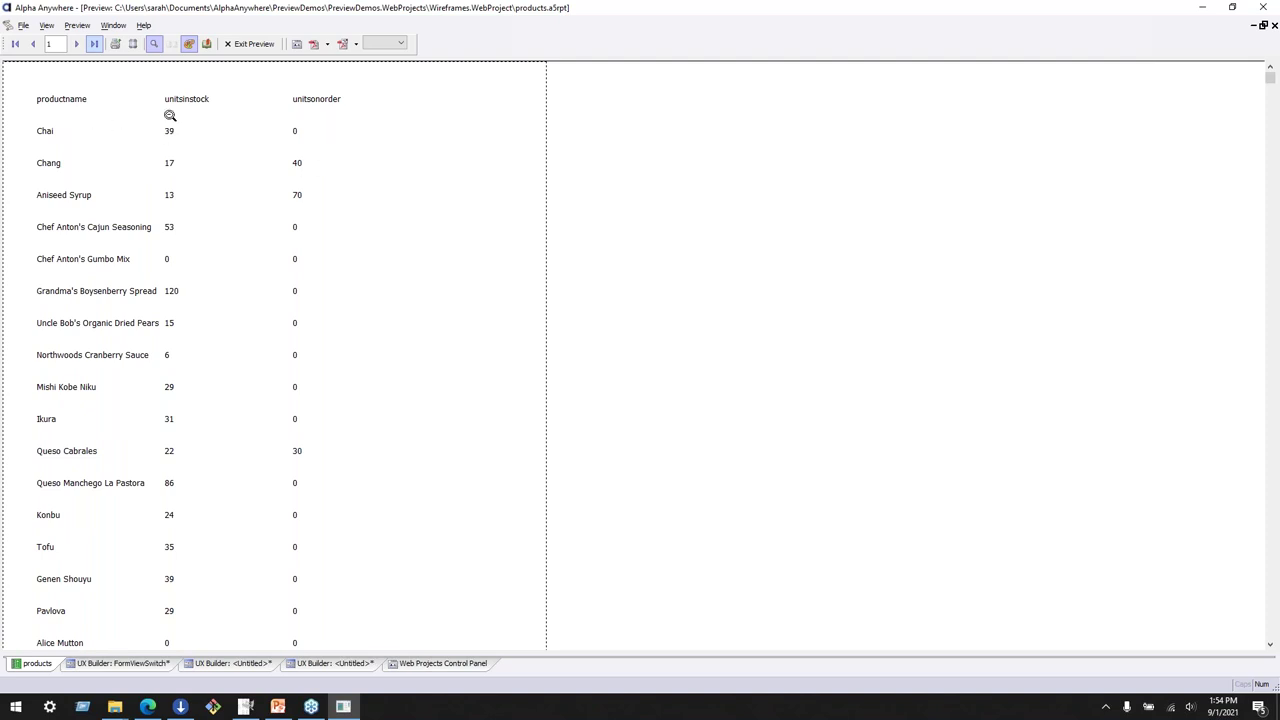
{"action": "left_click", "coordinate": [250, 43]}
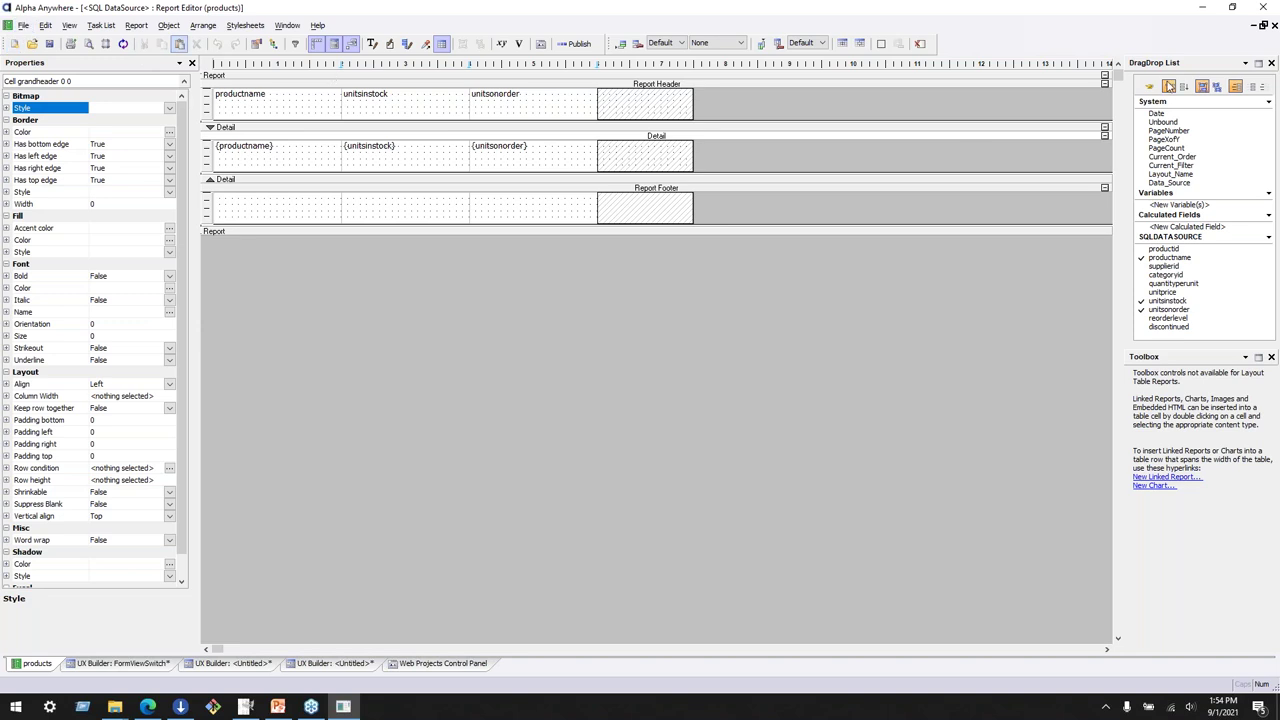
{"action": "left_click", "coordinate": [1274, 25]}
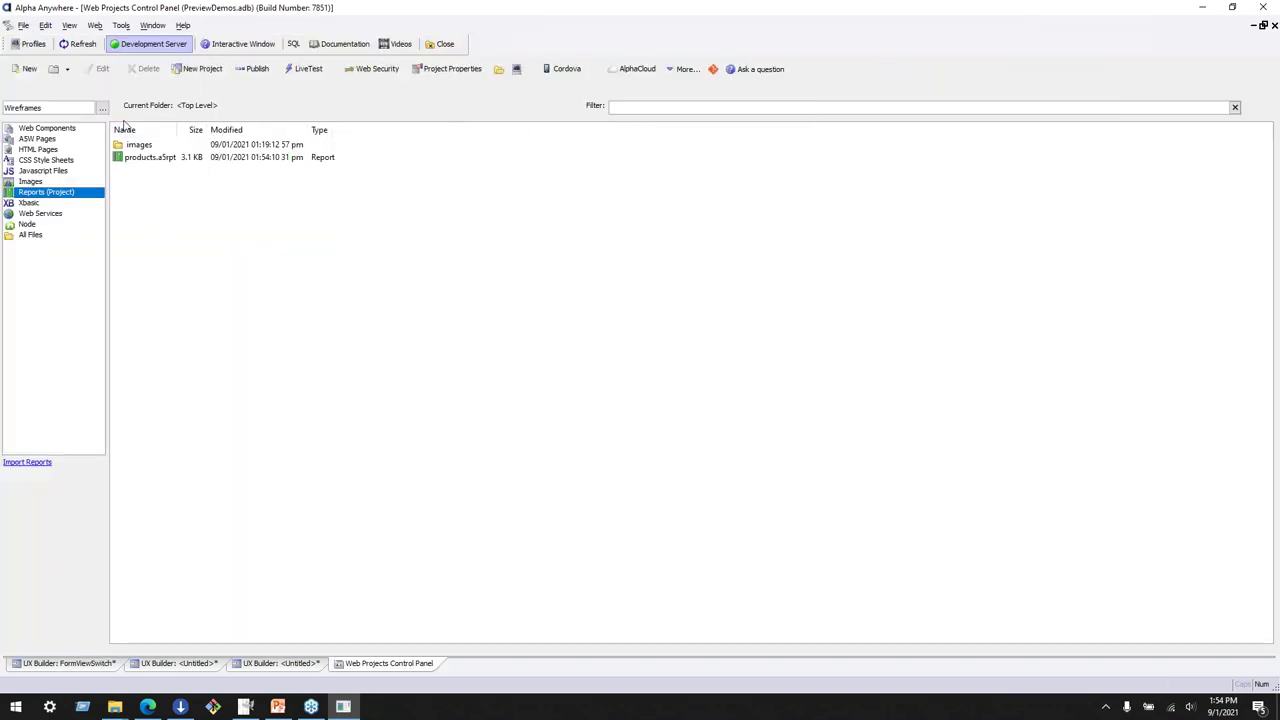
Show all files of the project and create a new blank UX component
{"action": "left_click", "coordinate": [30, 72]}
{"action": "left_click", "coordinate": [90, 245]}
{"action": "left_click", "coordinate": [74, 235]}
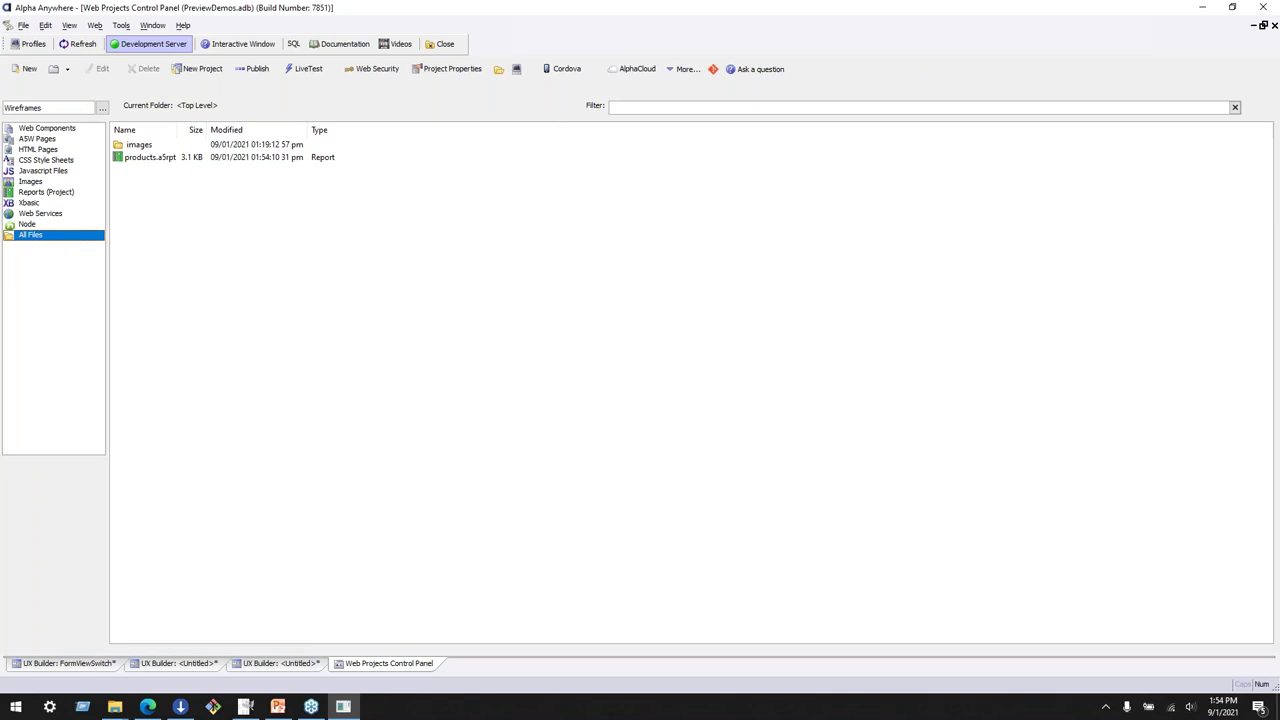
{"action": "left_click", "coordinate": [28, 69]}
{"action": "left_click", "coordinate": [737, 516]}
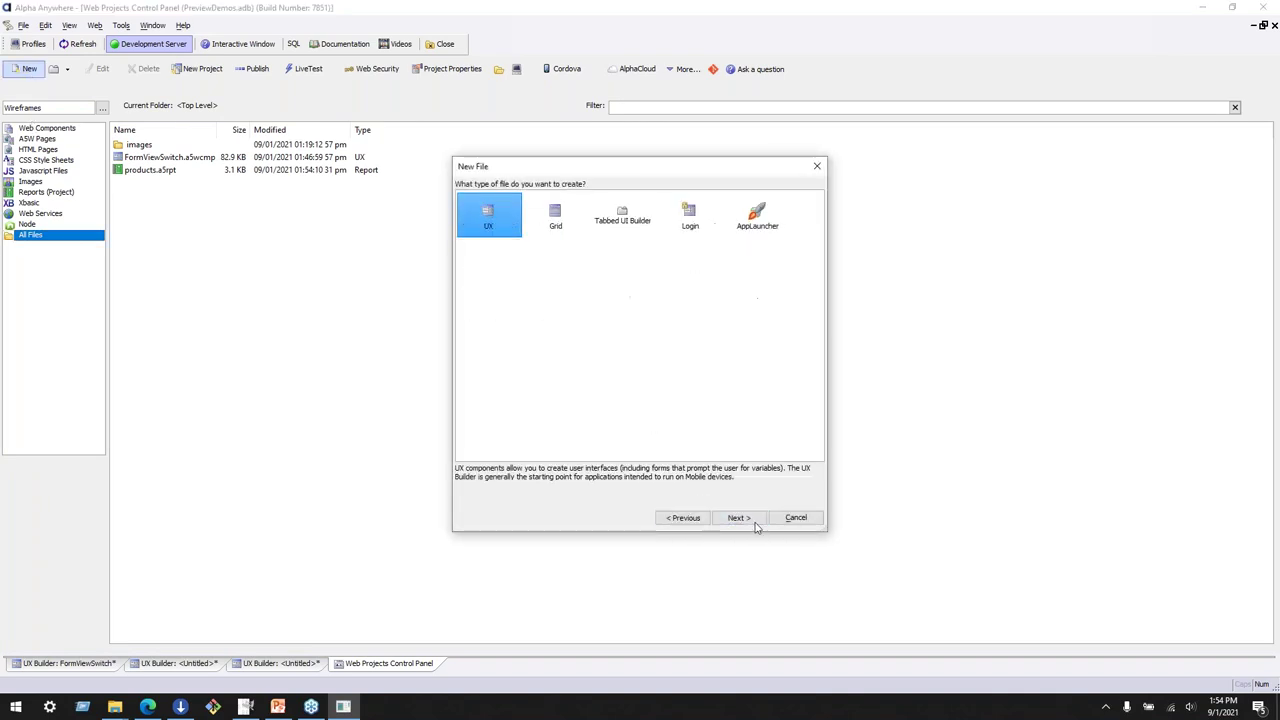
{"action": "left_click", "coordinate": [737, 516]}
{"action": "left_click", "coordinate": [789, 529]}
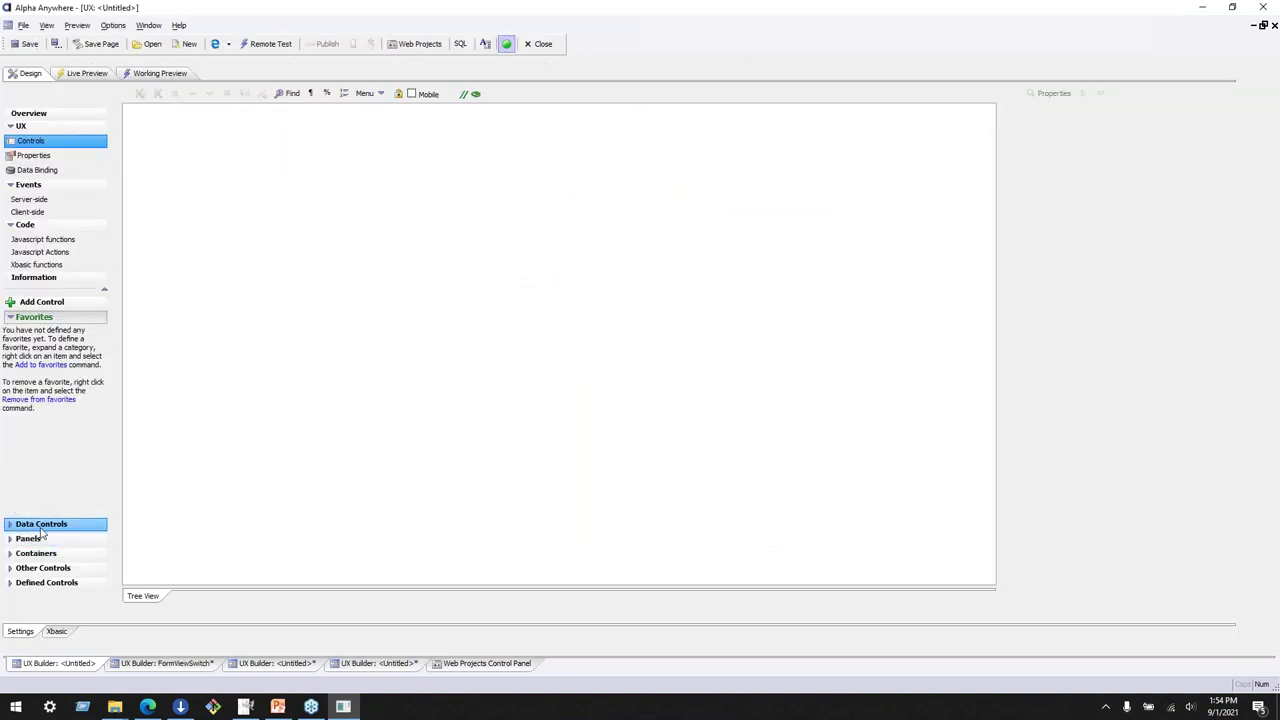
Add a Button control to the UX component and set its button text to Run Report
{"action": "left_click", "coordinate": [60, 301]}
{"action": "type", "text": "button"}
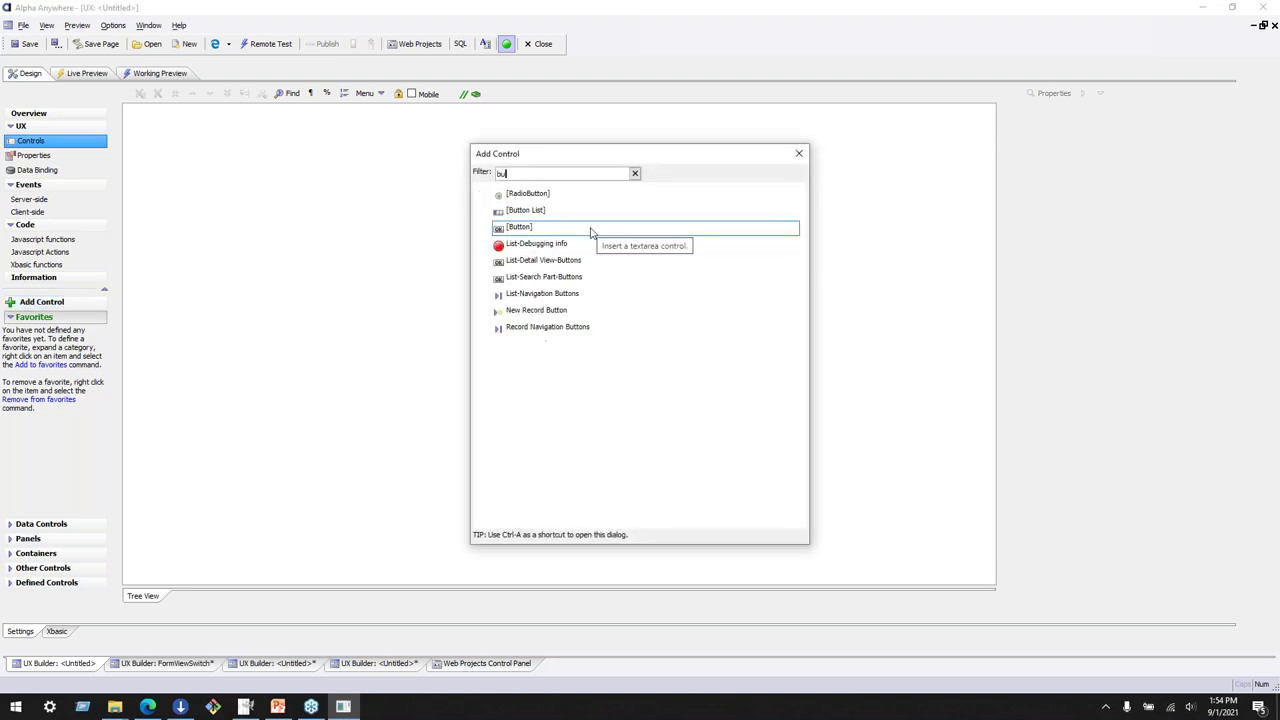
{"action": "double_click", "coordinate": [590, 232]}
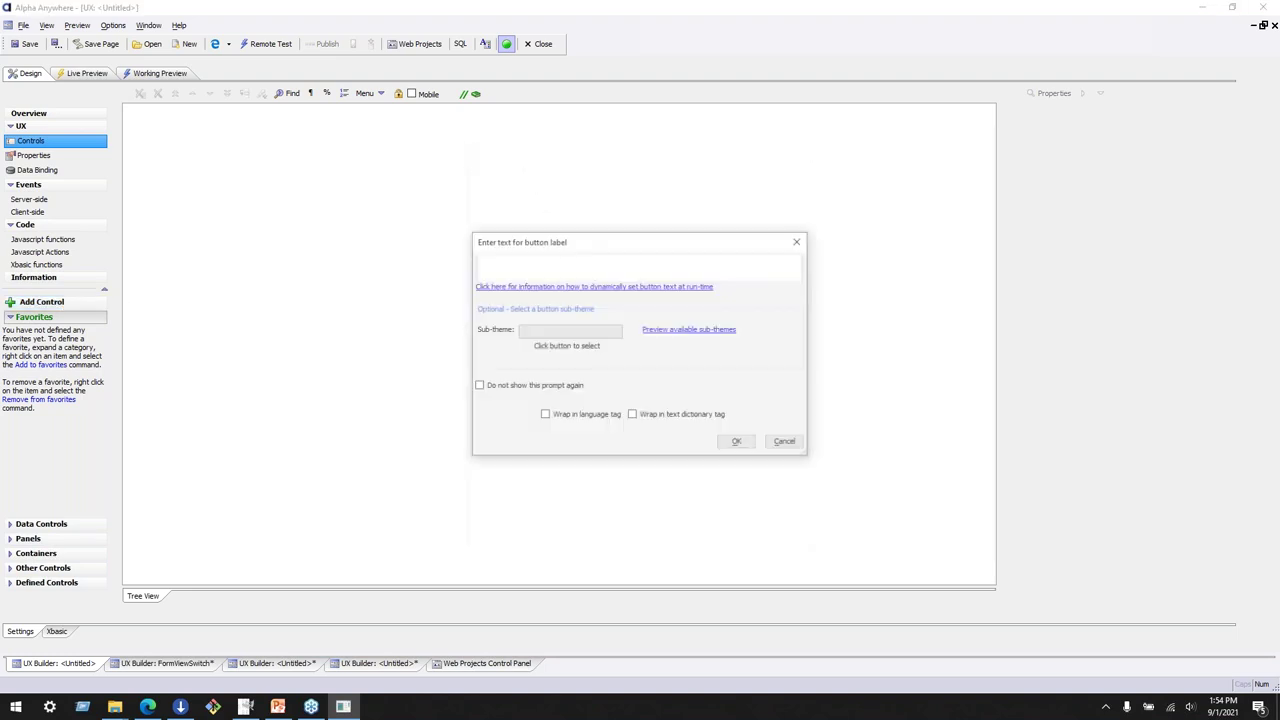
{"action": "left_click", "coordinate": [731, 449]}
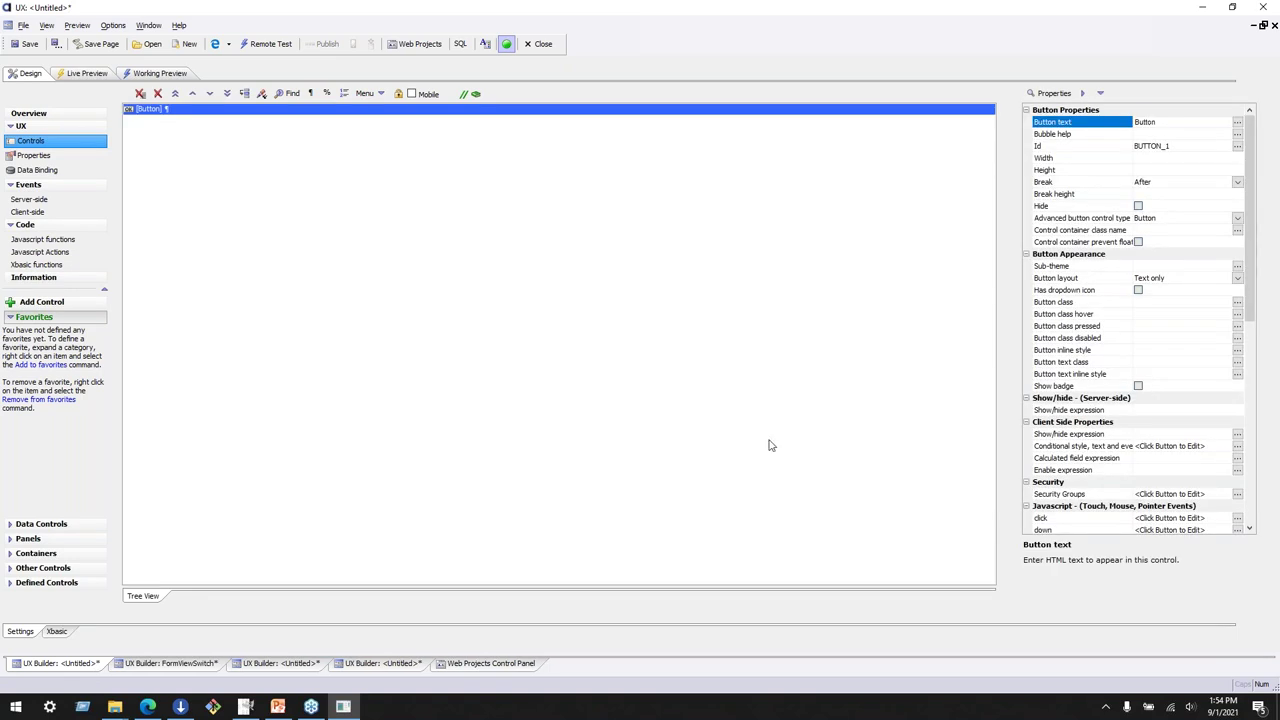
{"action": "left_click", "coordinate": [1237, 121]}
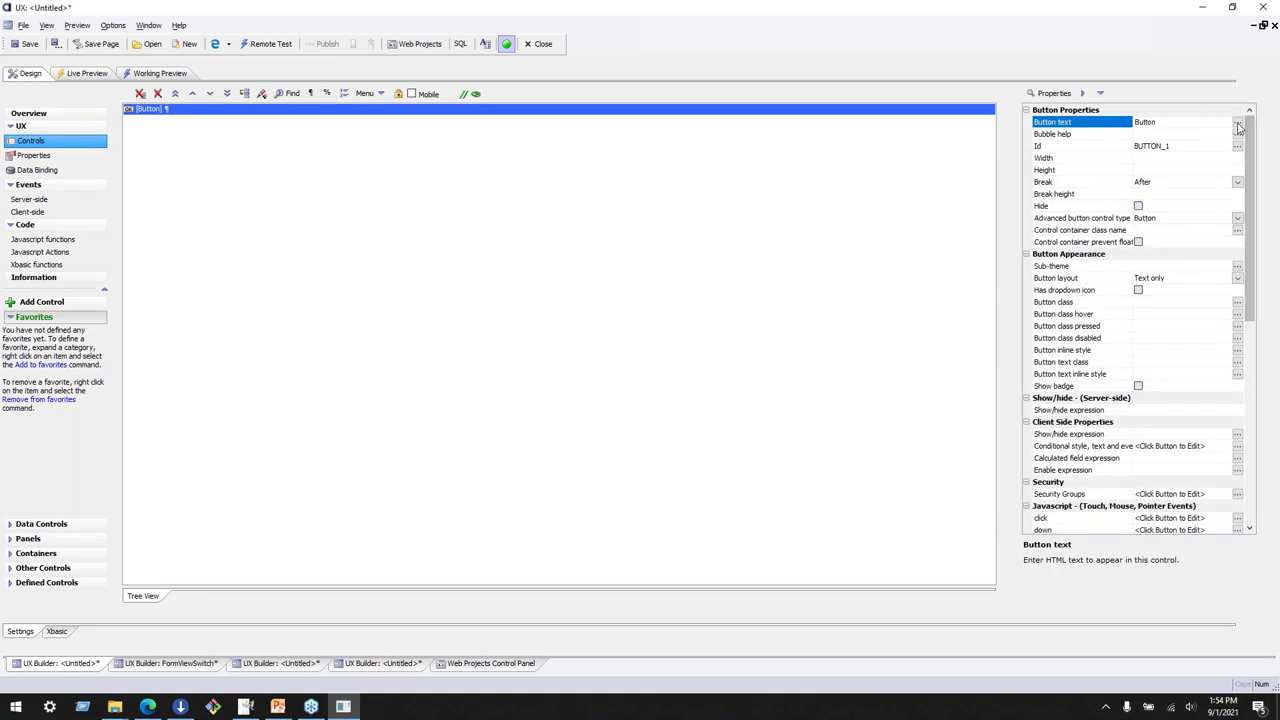
{"action": "type", "text": "Run Report"}
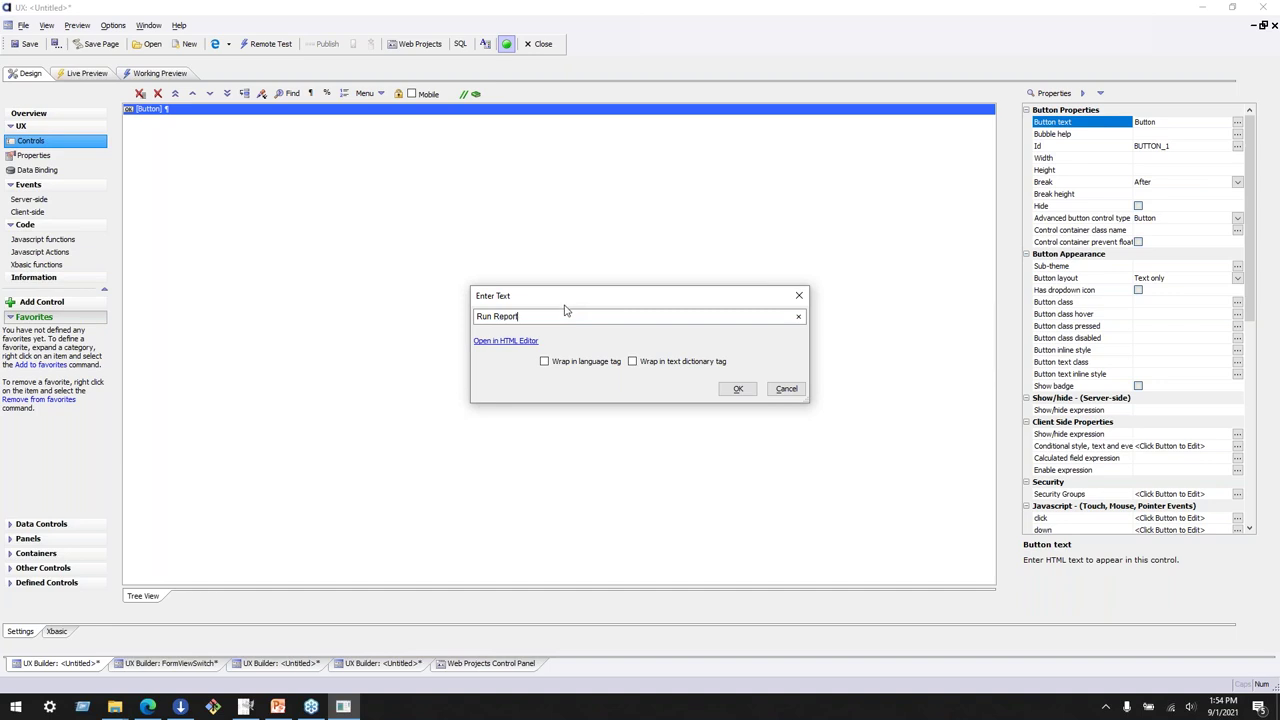
{"action": "left_click", "coordinate": [737, 389]}
Add an "Open, or Email a Report, Label or Letter layout" action to the Run Report button's click event
{"action": "scroll", "coordinate": [1075, 450], "scroll_direction": "down", "scroll_amount": 4}
{"action": "left_click", "coordinate": [1093, 374]}
{"action": "left_click", "coordinate": [1238, 374]}
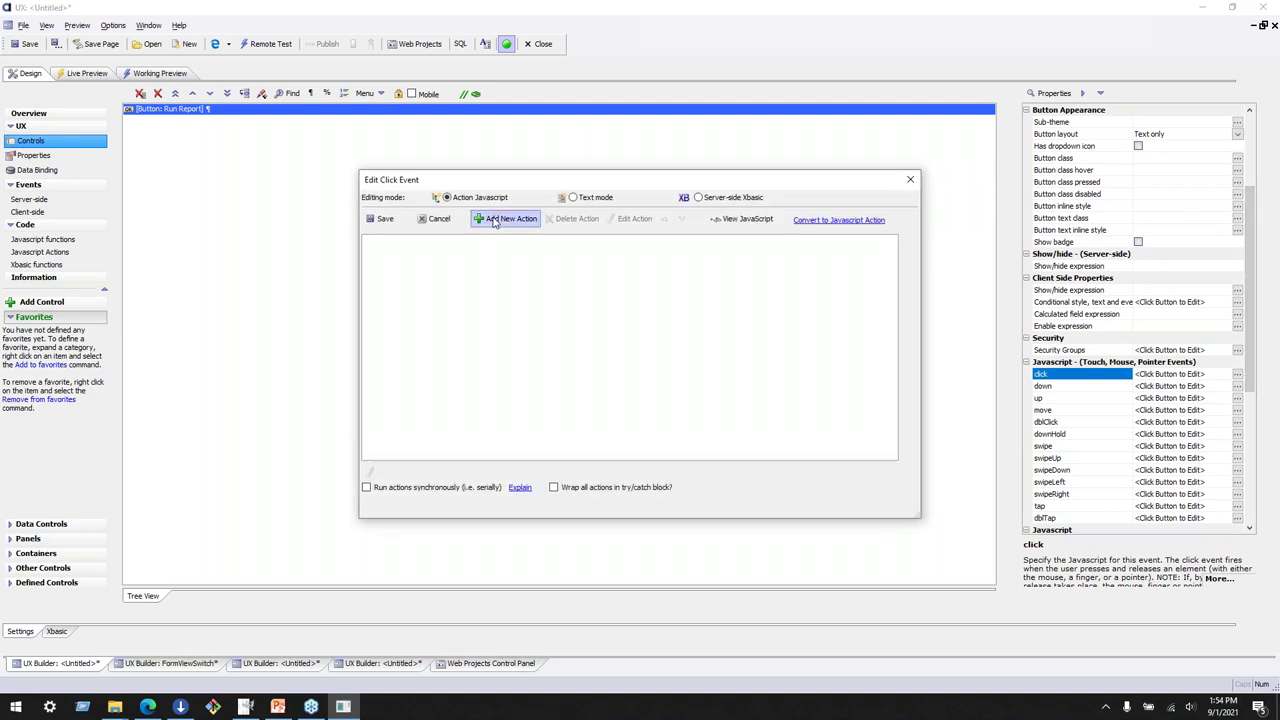
{"action": "left_click", "coordinate": [493, 219]}
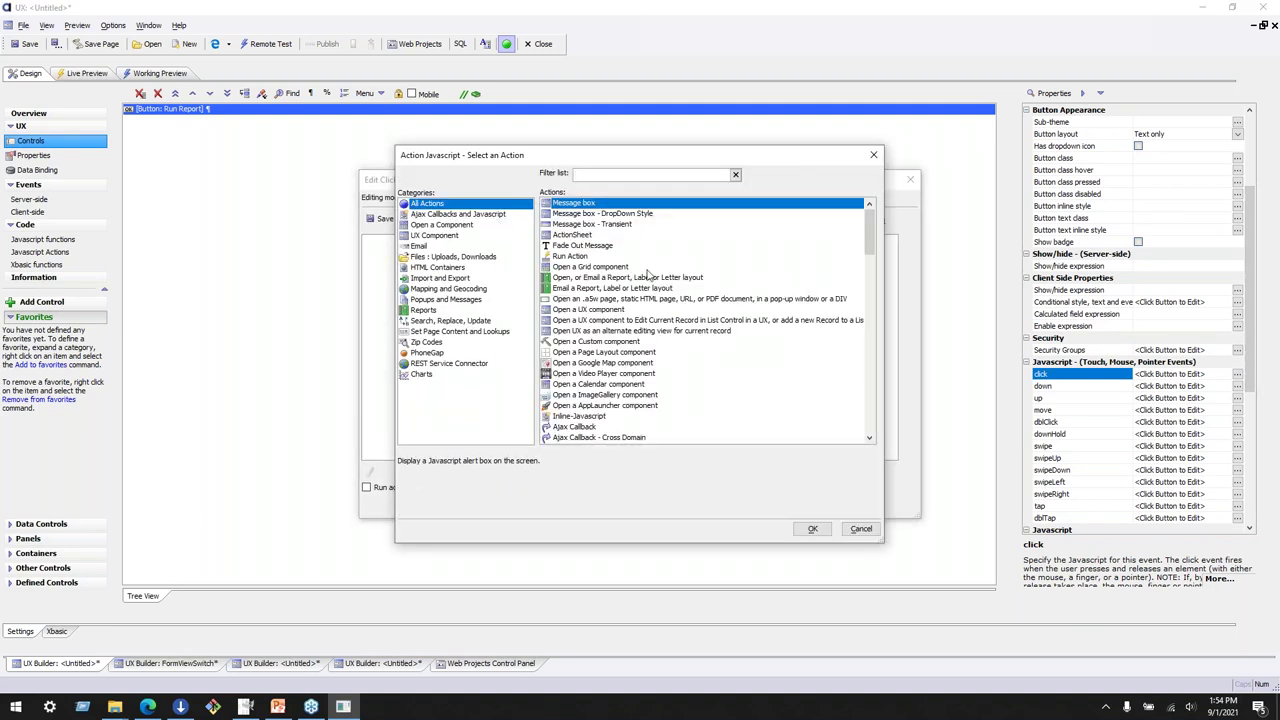
{"action": "left_click", "coordinate": [684, 280]}
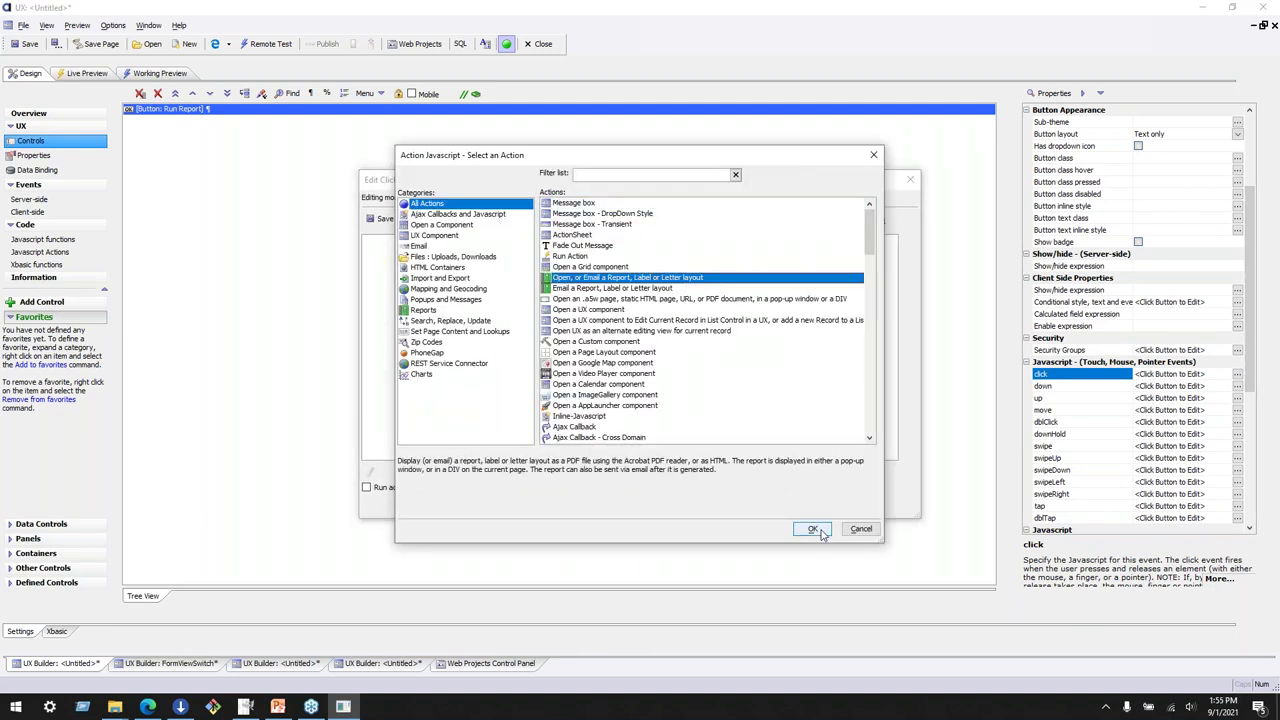
{"action": "left_click", "coordinate": [813, 528]}
Set the action's report name to the products report layout of the project
{"action": "left_click", "coordinate": [838, 245]}
{"action": "left_click", "coordinate": [751, 206]}
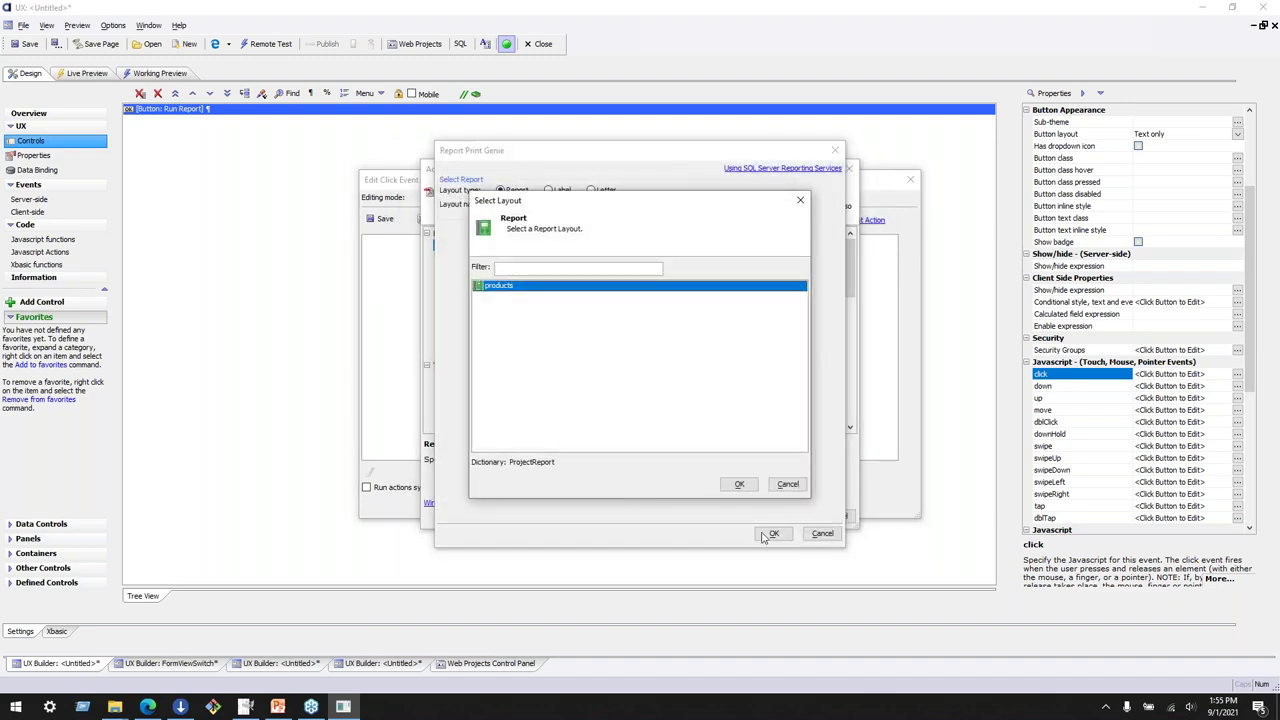
{"action": "left_click", "coordinate": [741, 484]}
{"action": "left_click", "coordinate": [776, 535]}
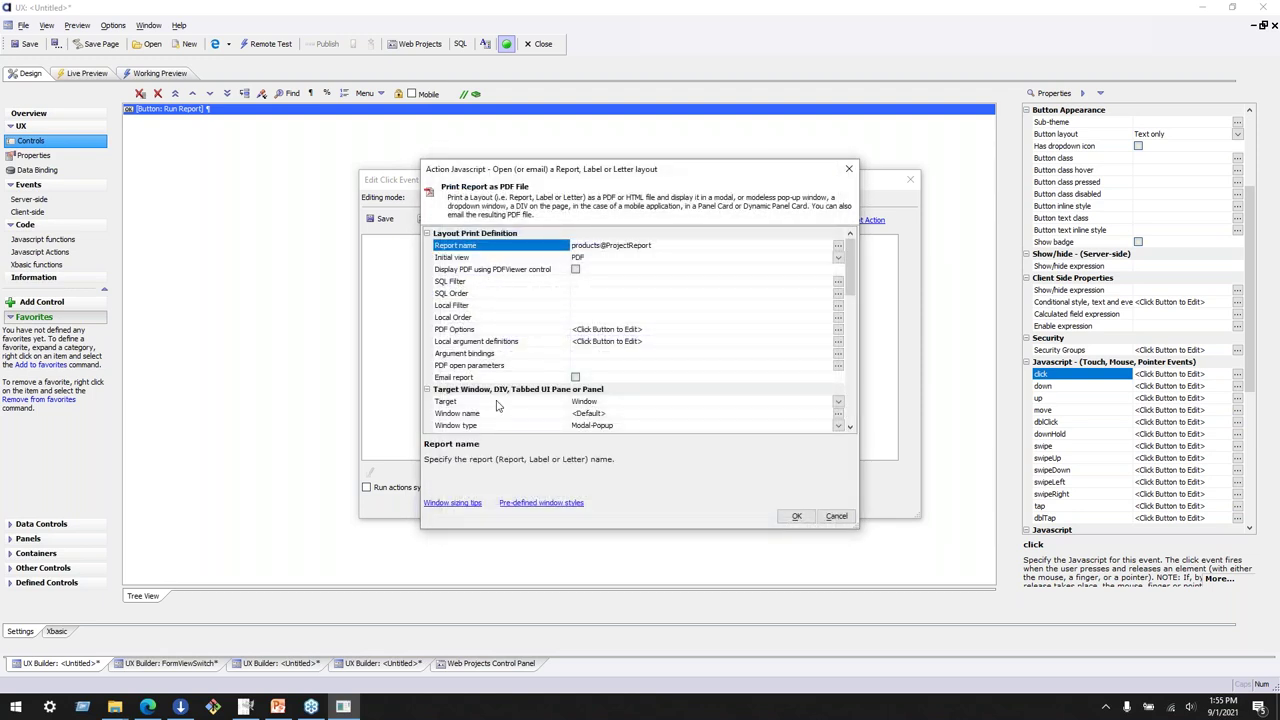
Review and accept the report action's settings, comment it as Display Products Report, and save the click event
{"action": "scroll", "coordinate": [537, 380], "scroll_direction": "down", "scroll_amount": 10}
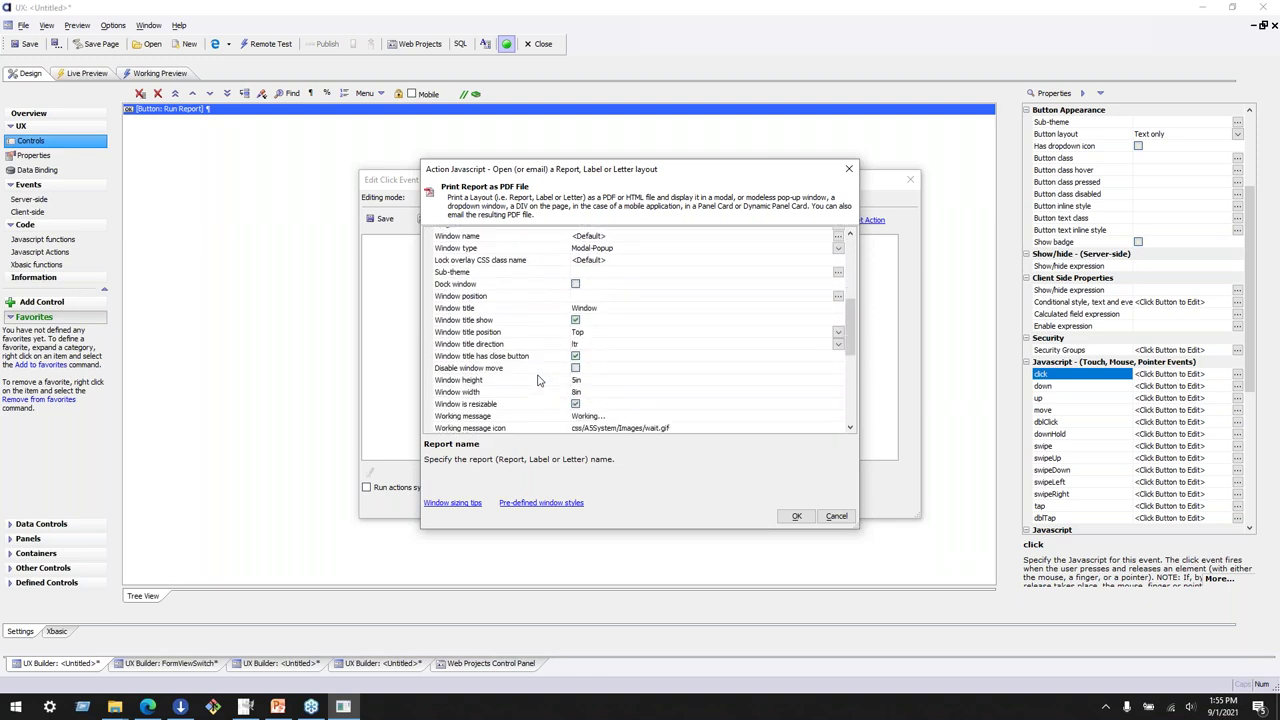
{"action": "scroll", "coordinate": [537, 380], "scroll_direction": "down", "scroll_amount": 5}
{"action": "scroll", "coordinate": [538, 379], "scroll_direction": "up", "scroll_amount": 8}
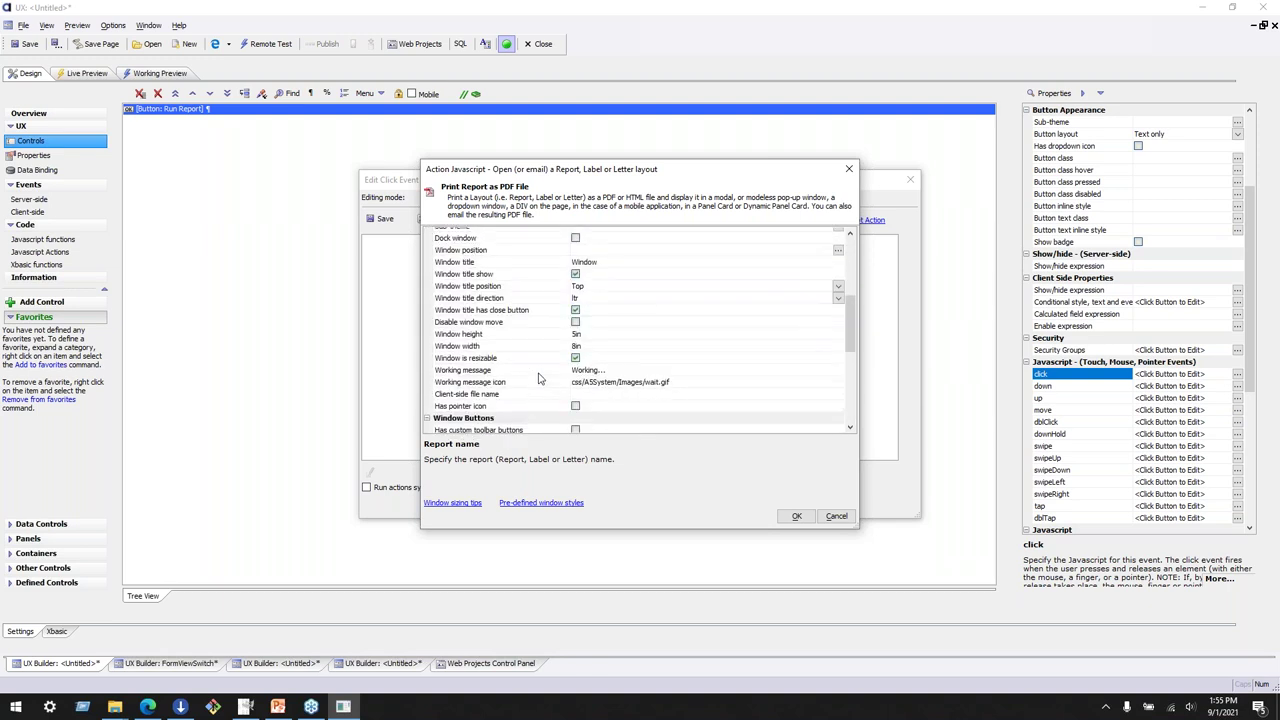
{"action": "scroll", "coordinate": [537, 378], "scroll_direction": "down", "scroll_amount": 10}
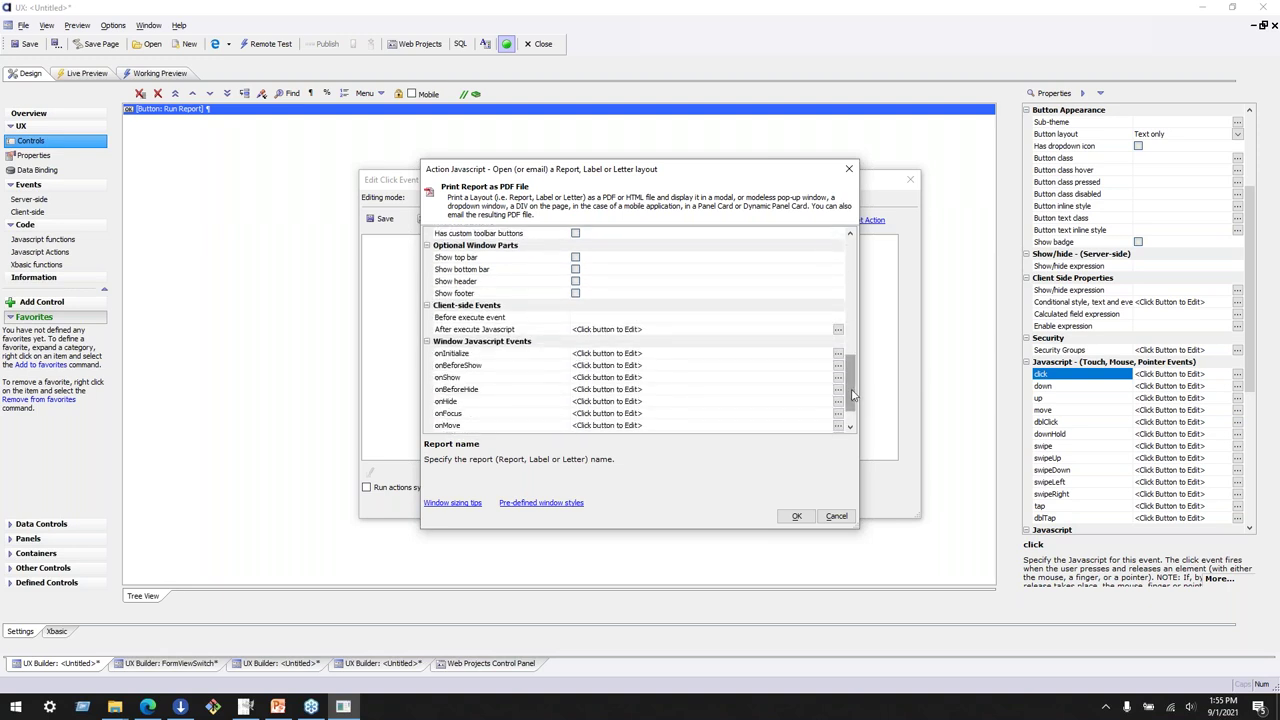
{"action": "left_click_drag", "start_coordinate": [850, 390], "coordinate": [850, 250]}
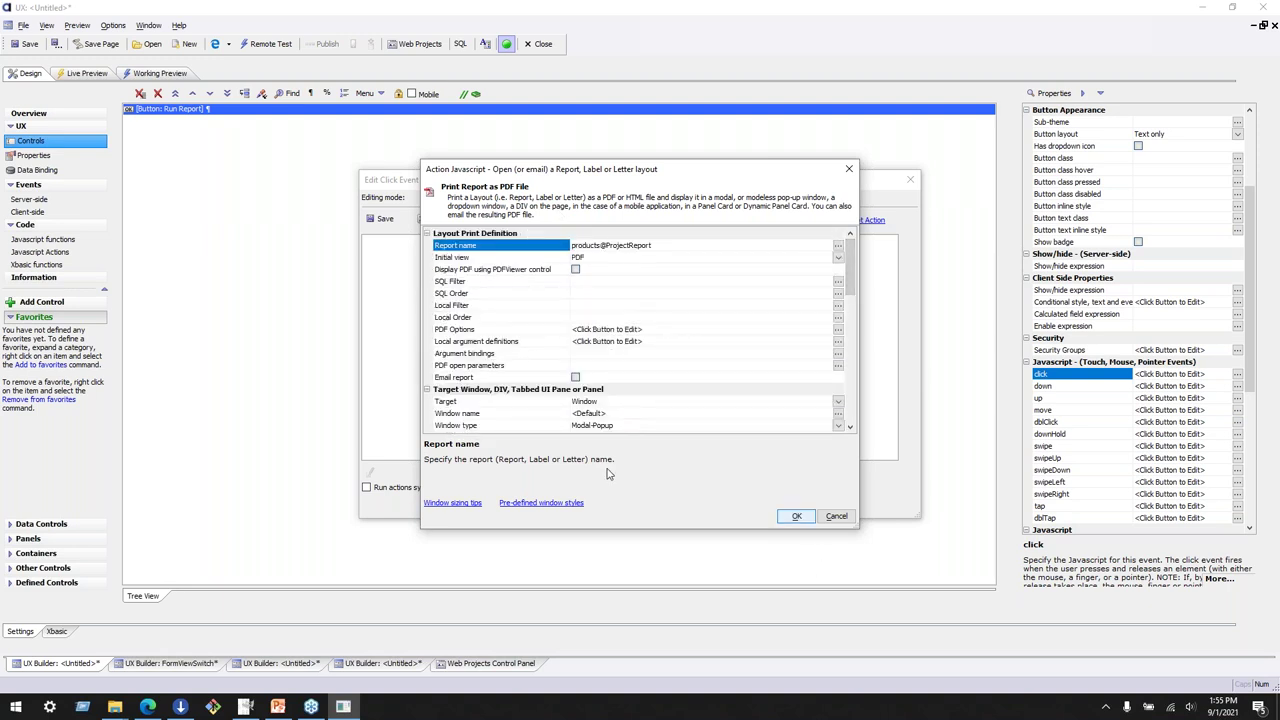
{"action": "left_click", "coordinate": [797, 516]}
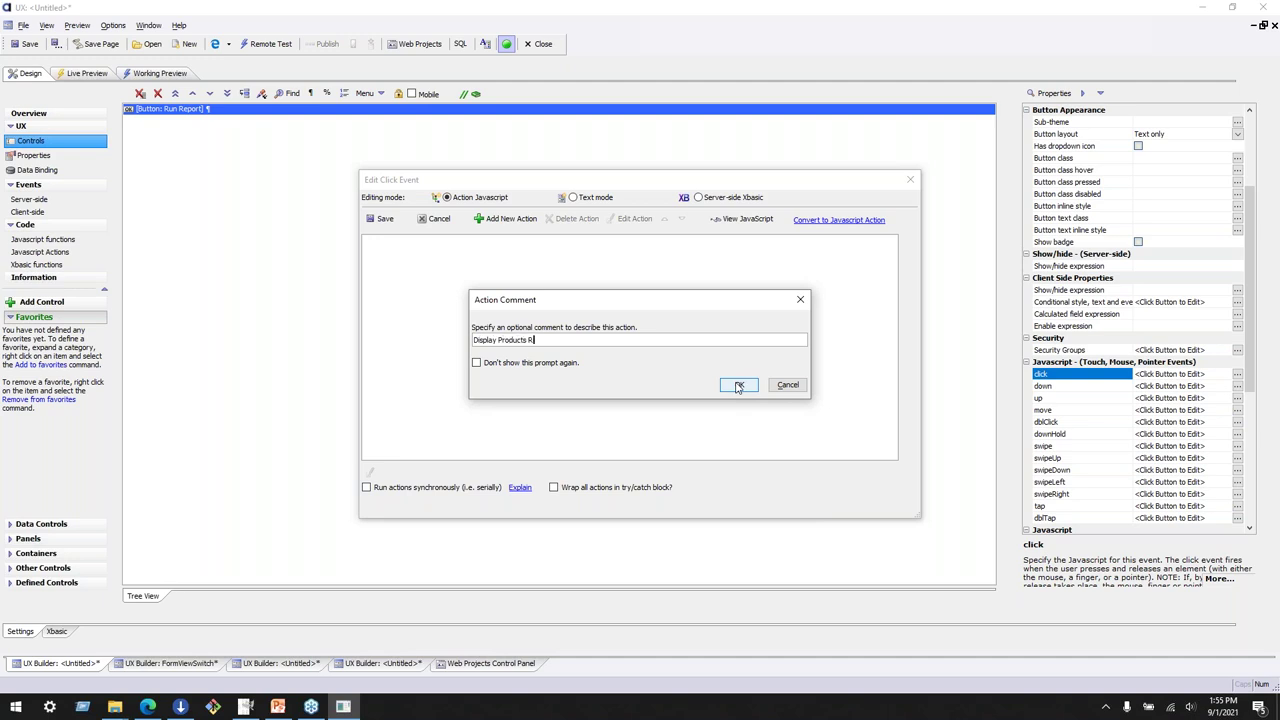
{"action": "left_click", "coordinate": [738, 386]}
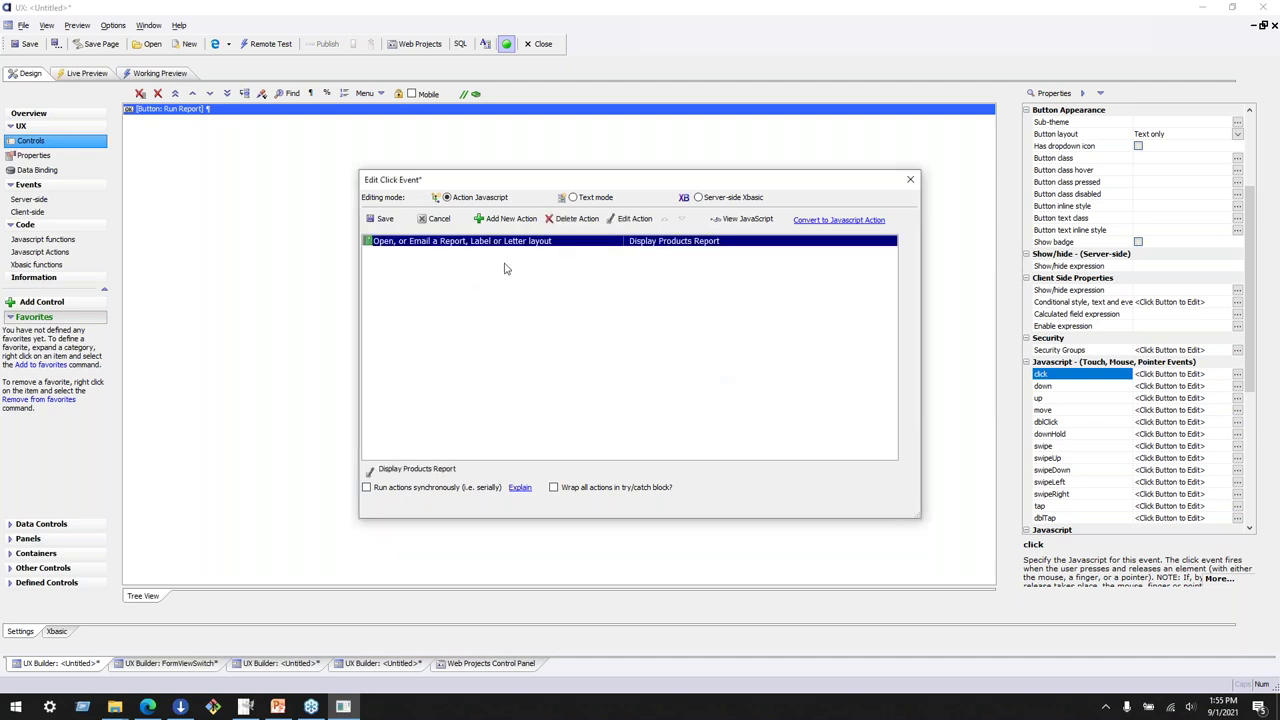
{"action": "left_click", "coordinate": [380, 218]}
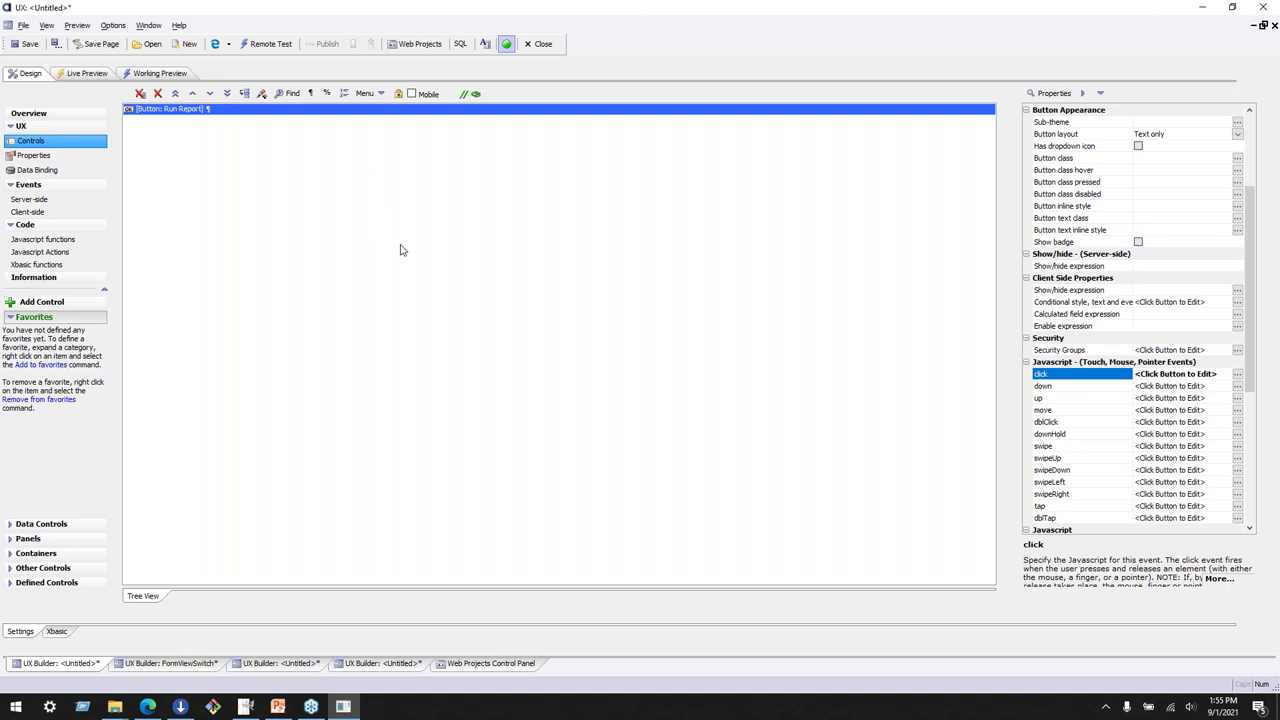
Try to save the unsaved component as an A5W page named productsReport
{"action": "left_click", "coordinate": [98, 45]}
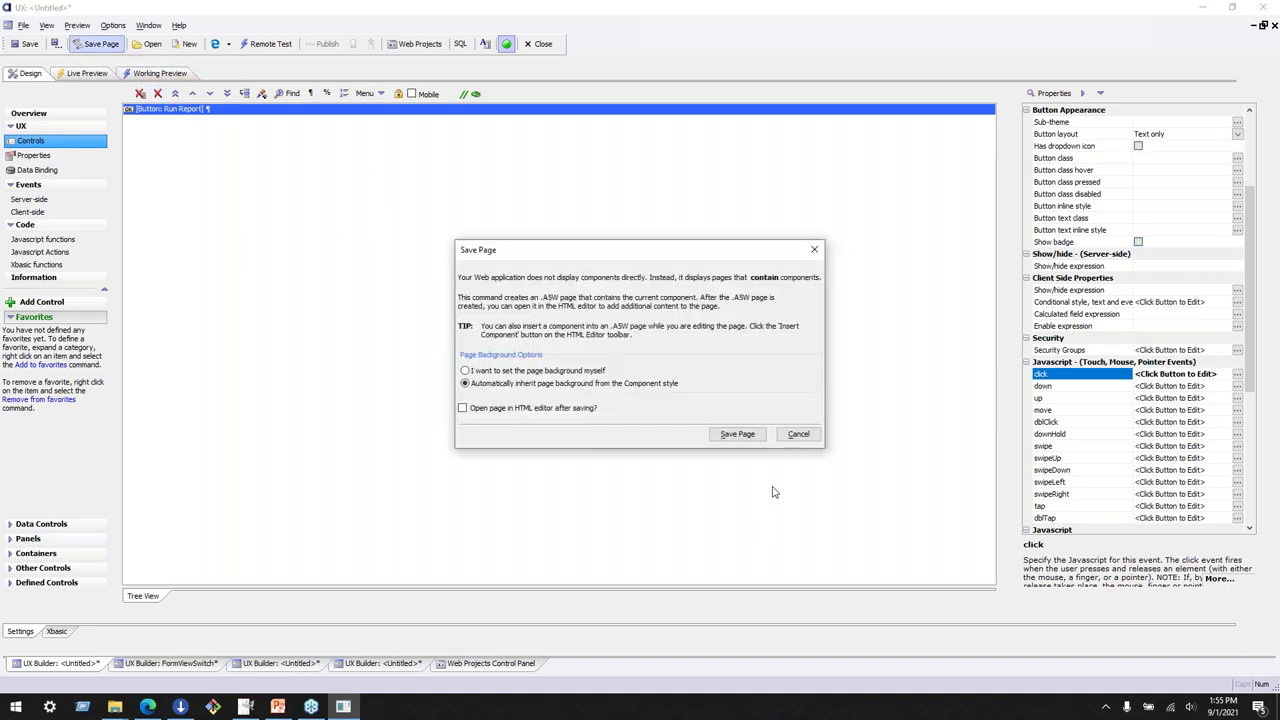
{"action": "left_click", "coordinate": [748, 438]}
{"action": "type", "text": "productsReport"}
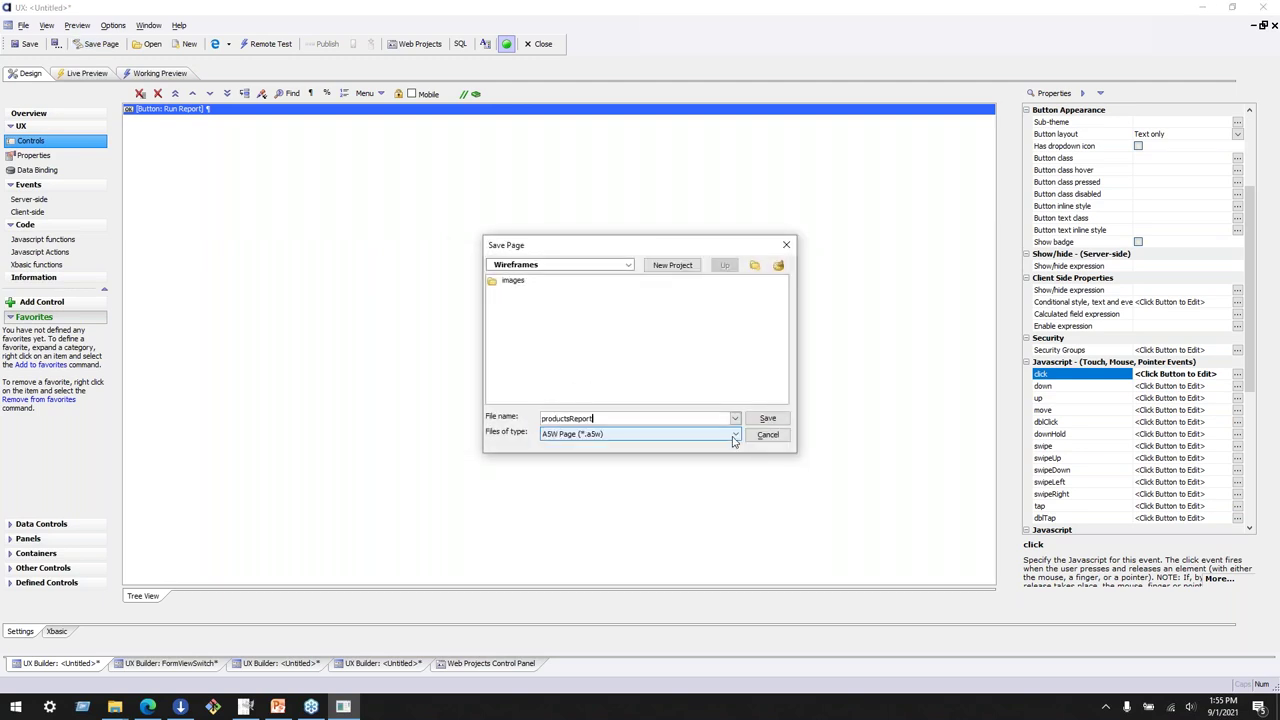
{"action": "left_click", "coordinate": [767, 418]}
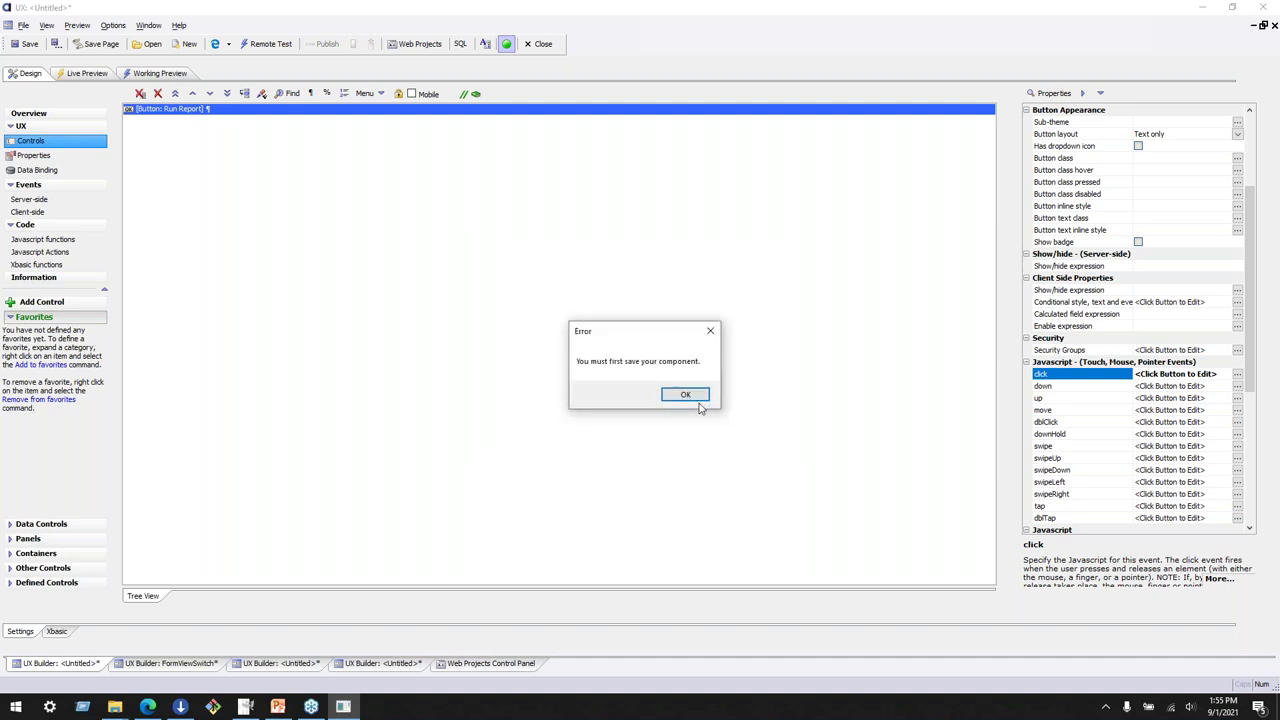
{"action": "left_click", "coordinate": [697, 398]}
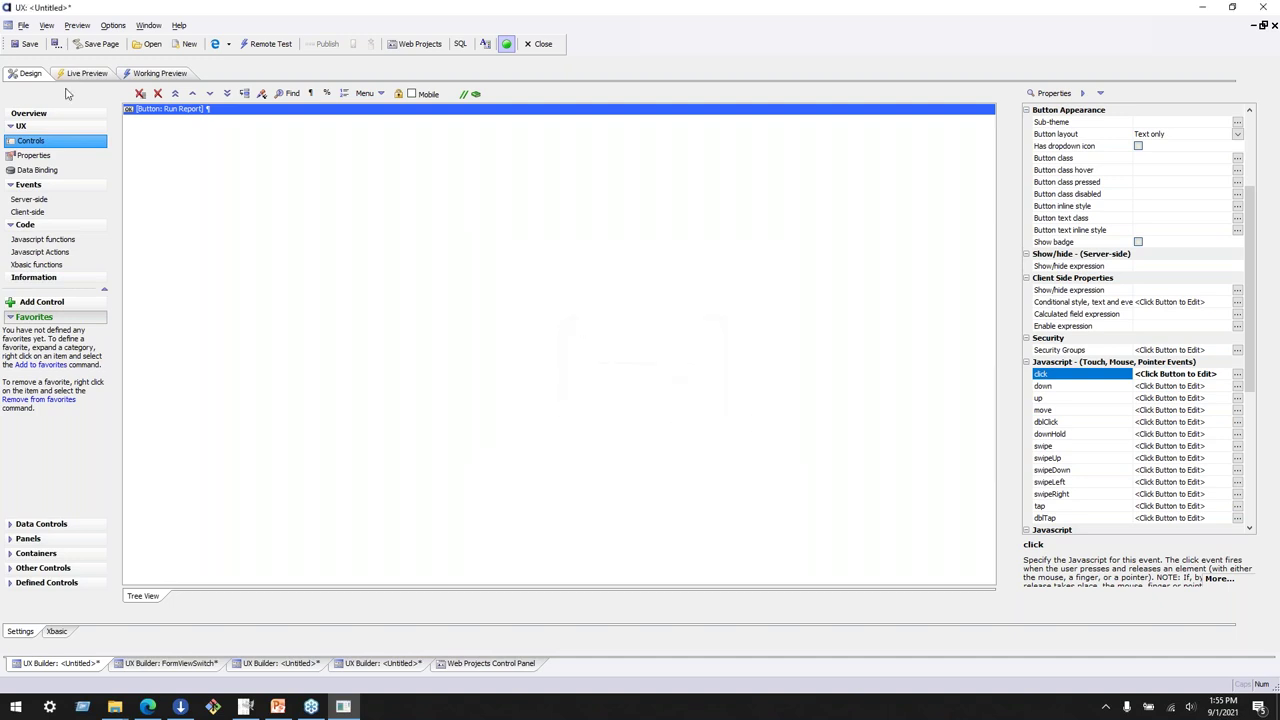
Save the UX component as productsReport in the Wireframes project
{"action": "left_click", "coordinate": [25, 44]}
{"action": "type", "text": "productsReport"}
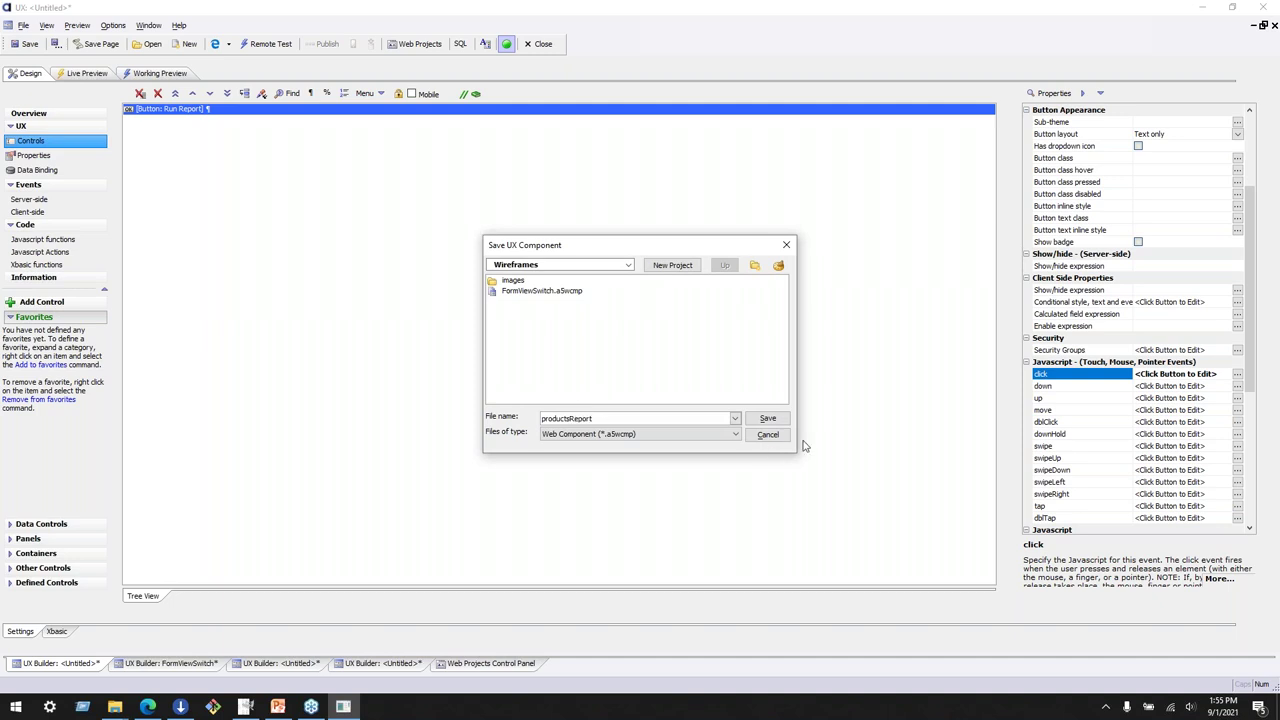
{"action": "left_click", "coordinate": [767, 418]}
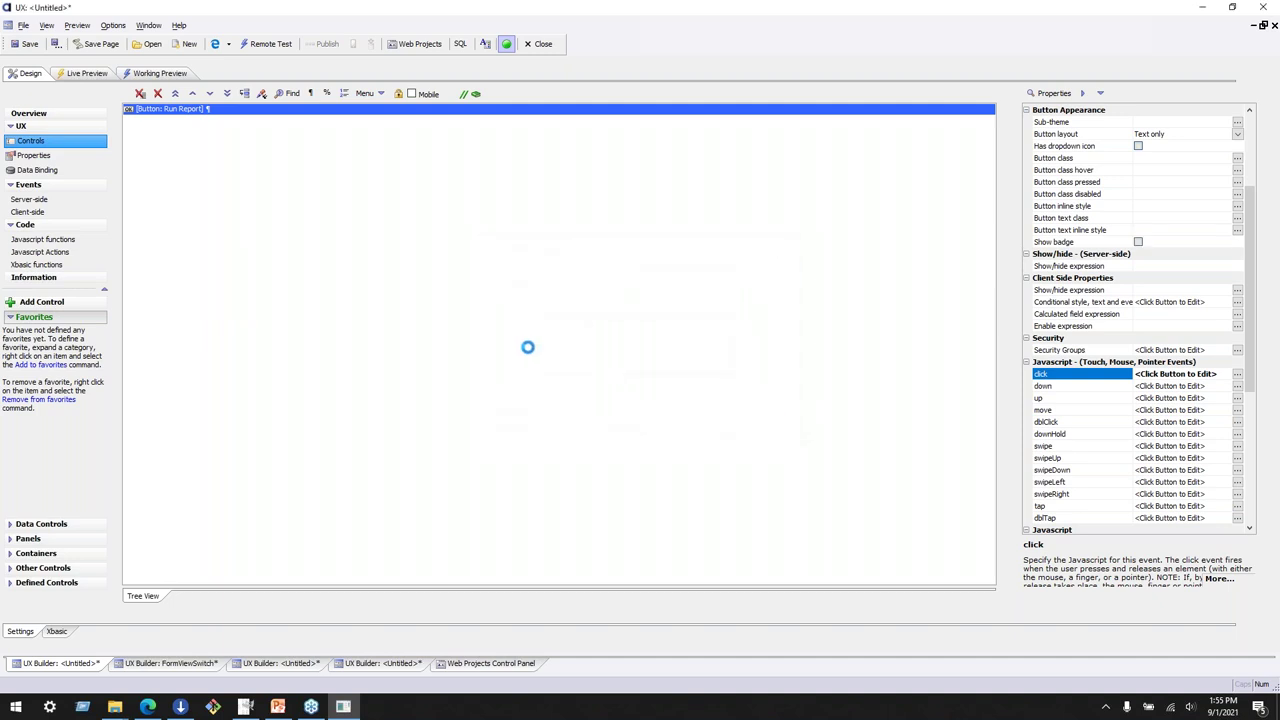
Save the component's page as productsReport.a5w, inheriting the page background from the component style and replacing the existing file
{"action": "left_click", "coordinate": [100, 44]}
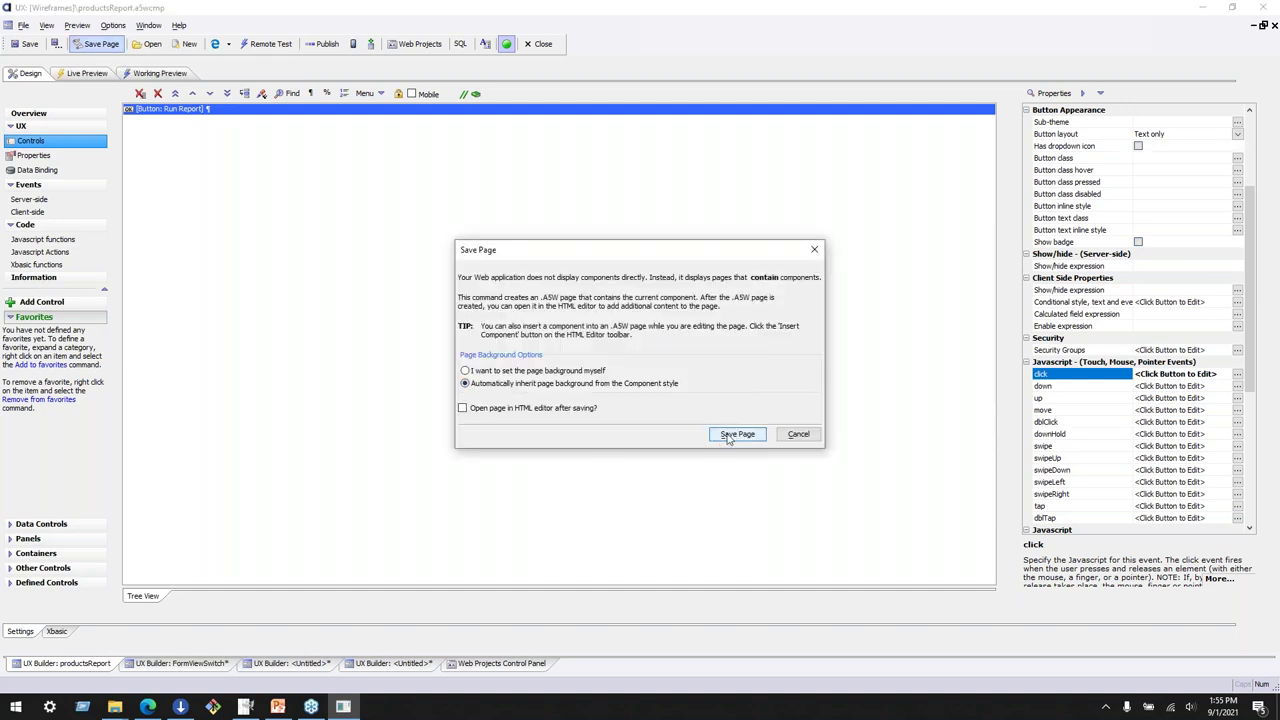
{"action": "left_click", "coordinate": [735, 435]}
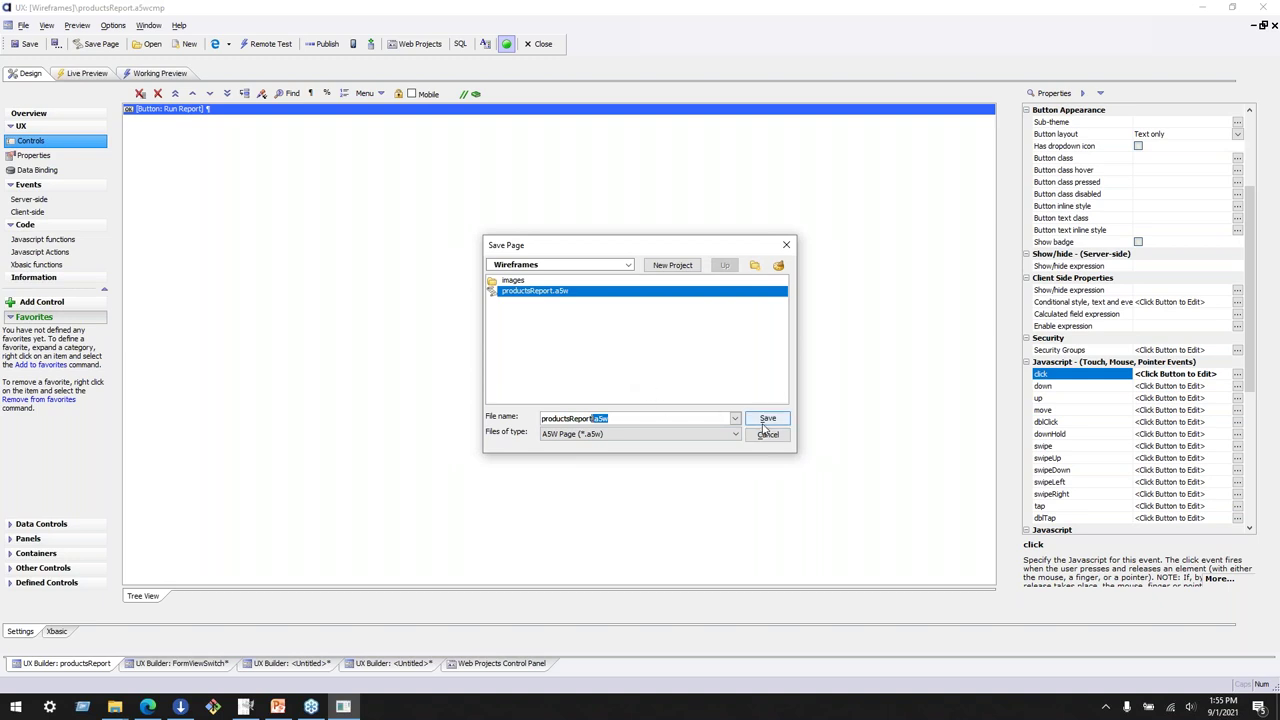
{"action": "left_click", "coordinate": [767, 418]}
{"action": "left_click", "coordinate": [642, 402]}
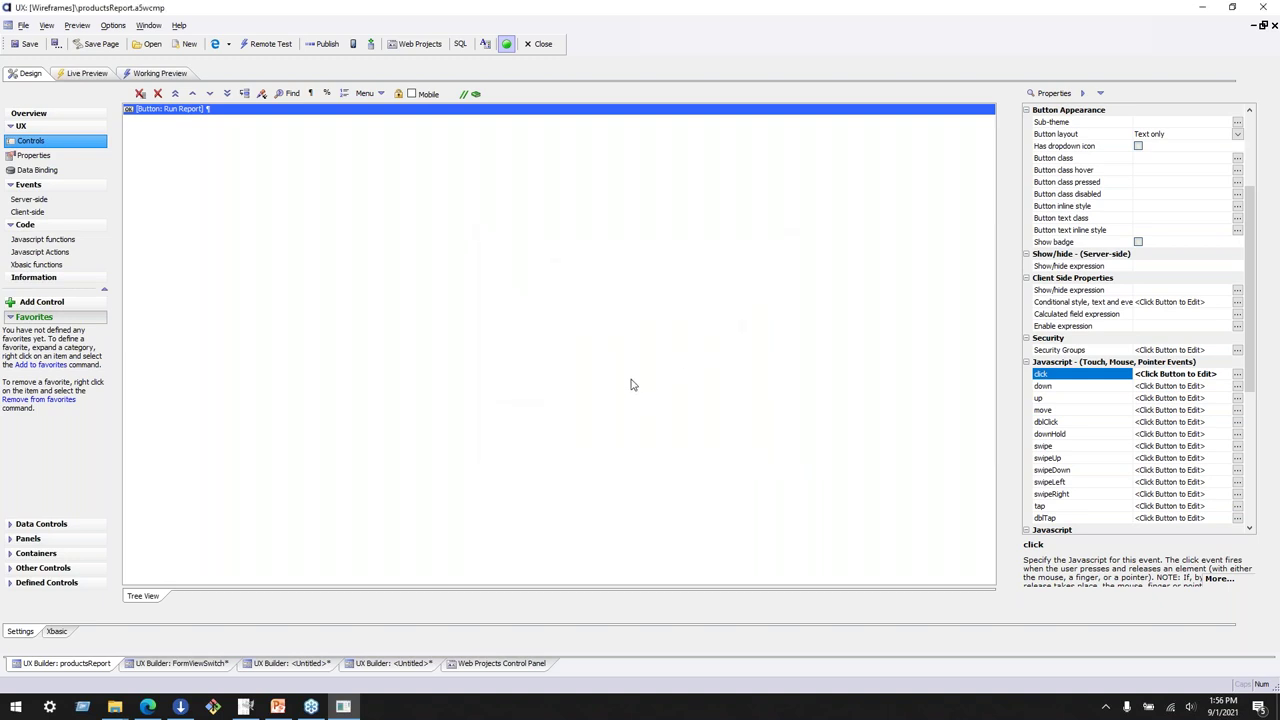
Start a Live Test of the productsReport.a5w page on the Development server
{"action": "left_click", "coordinate": [486, 664]}
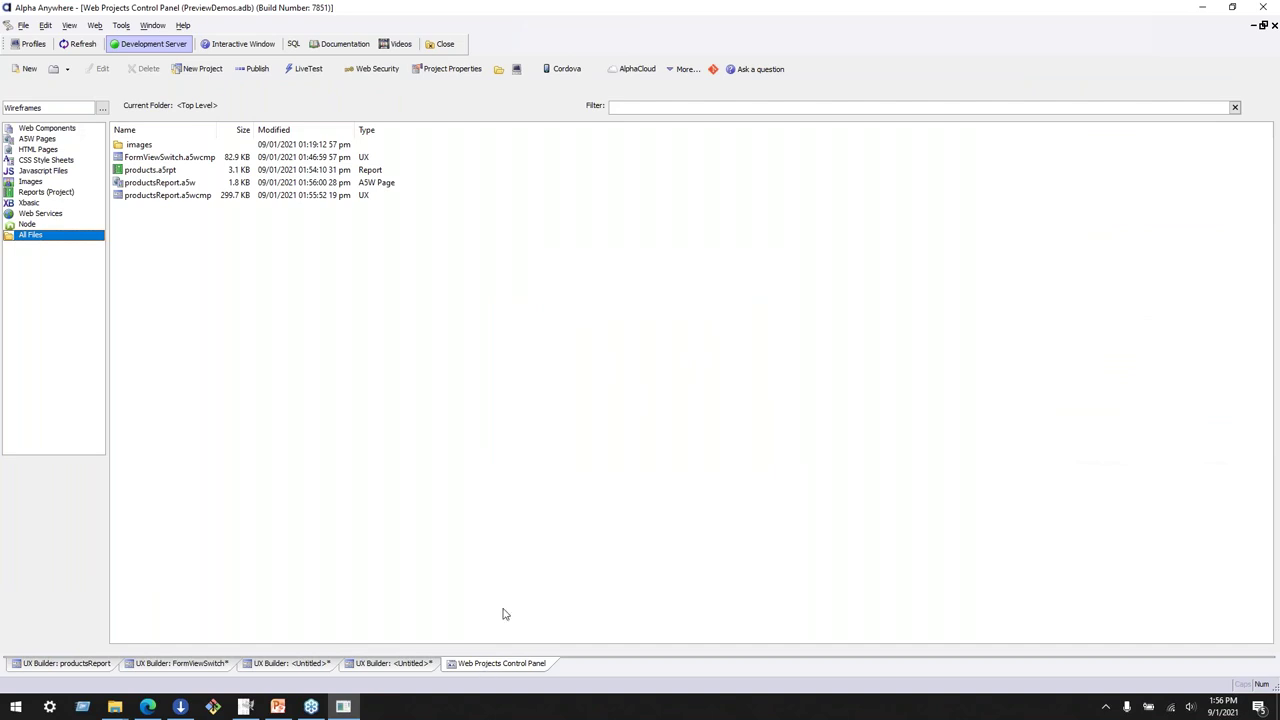
{"action": "left_click", "coordinate": [303, 68]}
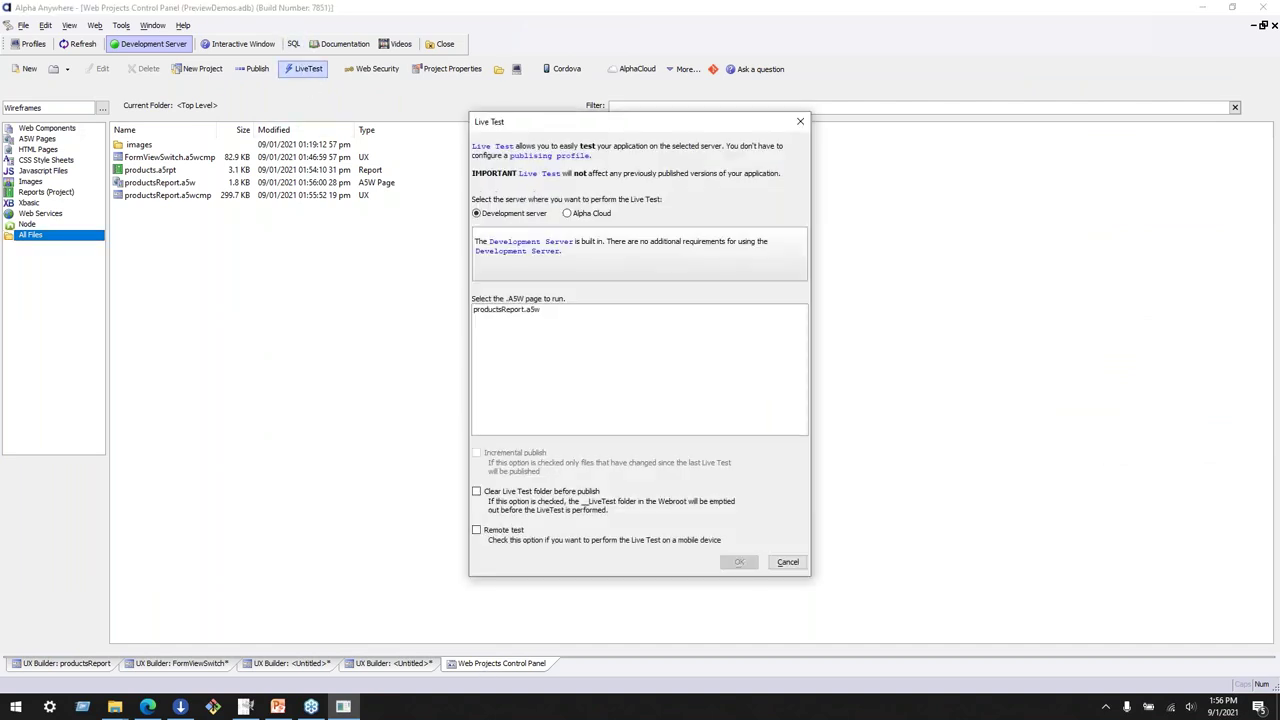
{"action": "left_click", "coordinate": [520, 309]}
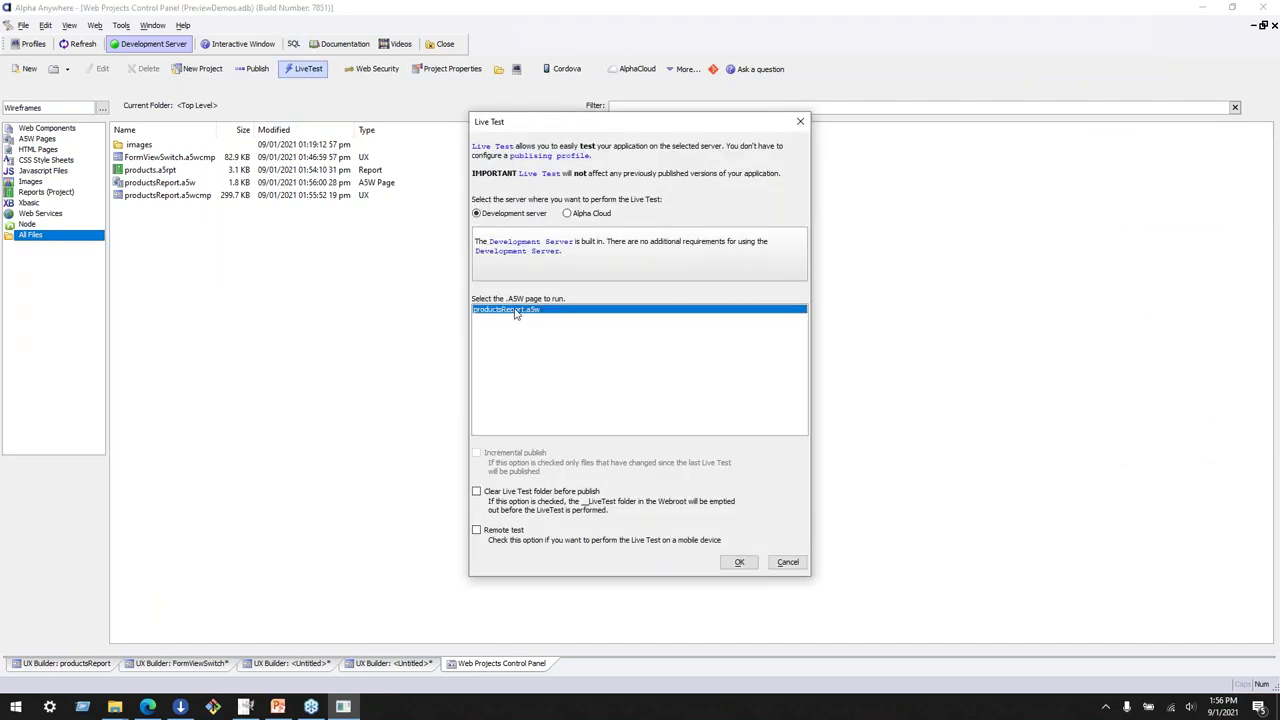
{"action": "left_click", "coordinate": [740, 562]}
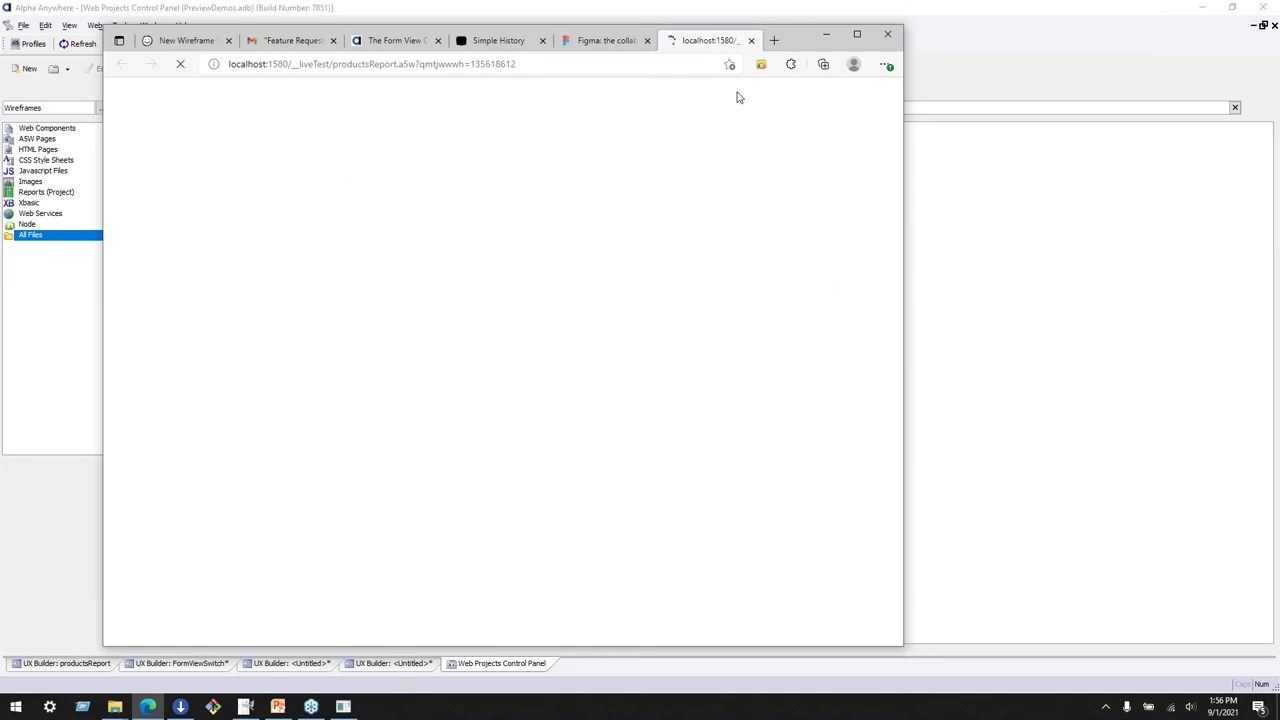
Run the report from the Run Report button in the browser, view it, close its window and return to Alpha Anywhere
{"action": "left_click", "coordinate": [152, 101]}
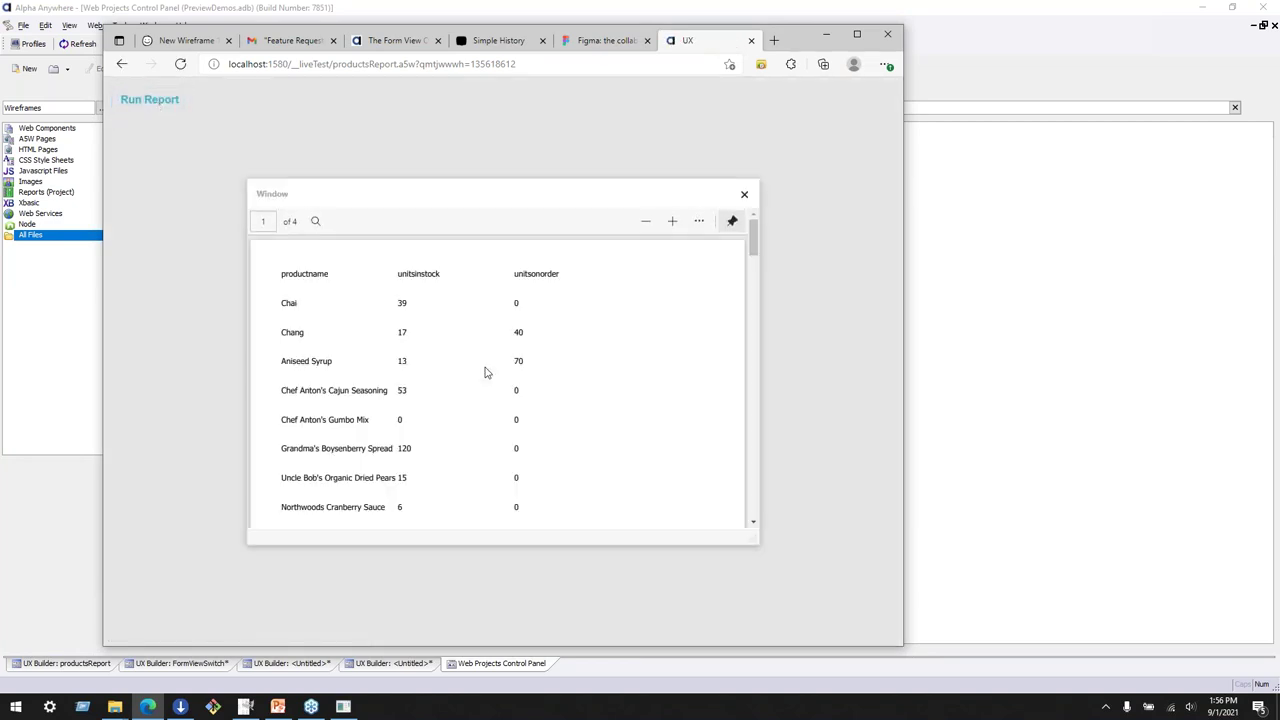
{"action": "mouse_move", "coordinate": [755, 238]}
{"action": "left_mouse_down"}
{"action": "mouse_move", "coordinate": [748, 518]}
{"action": "mouse_move", "coordinate": [752, 250]}
{"action": "mouse_move", "coordinate": [734, 240]}
{"action": "left_mouse_up"}
{"action": "left_click", "coordinate": [743, 197]}
{"action": "left_click", "coordinate": [993, 196]}
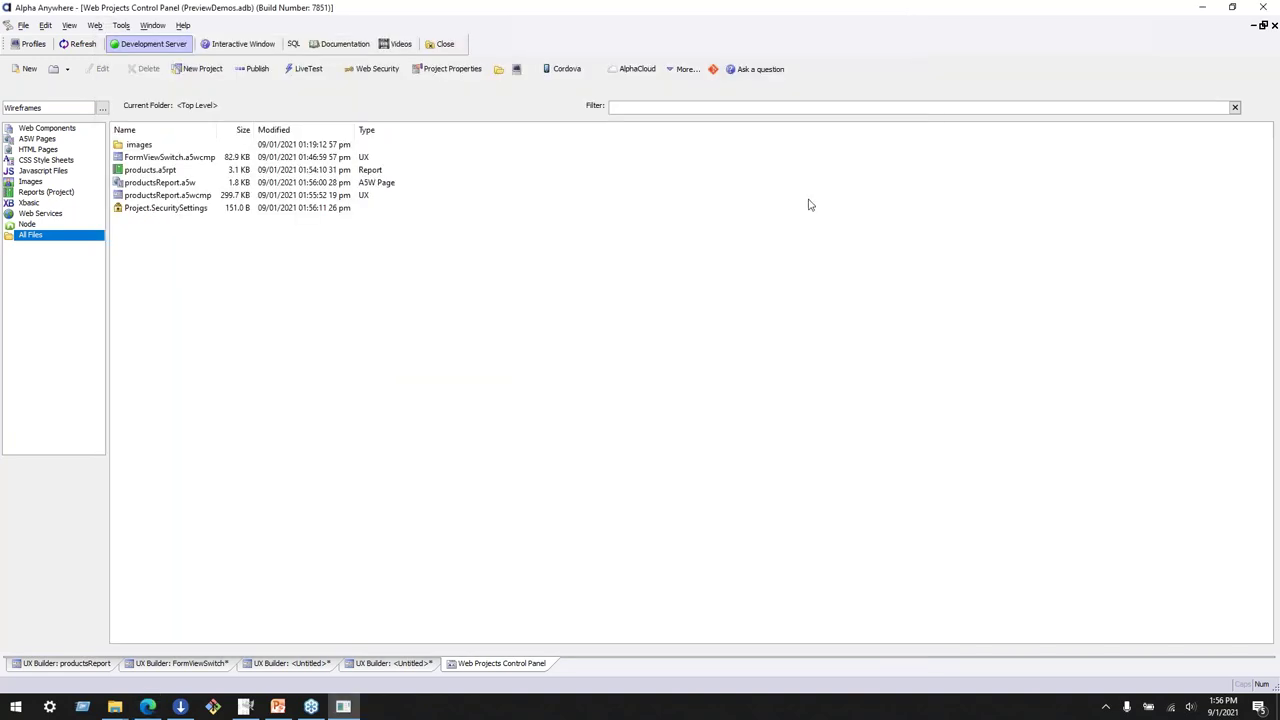
Open the productsReport.a5w page for editing and look through its source code down to the closing HTML tag
{"action": "left_click", "coordinate": [160, 184]}
{"action": "right_click", "coordinate": [160, 184]}
{"action": "left_click", "coordinate": [142, 190]}
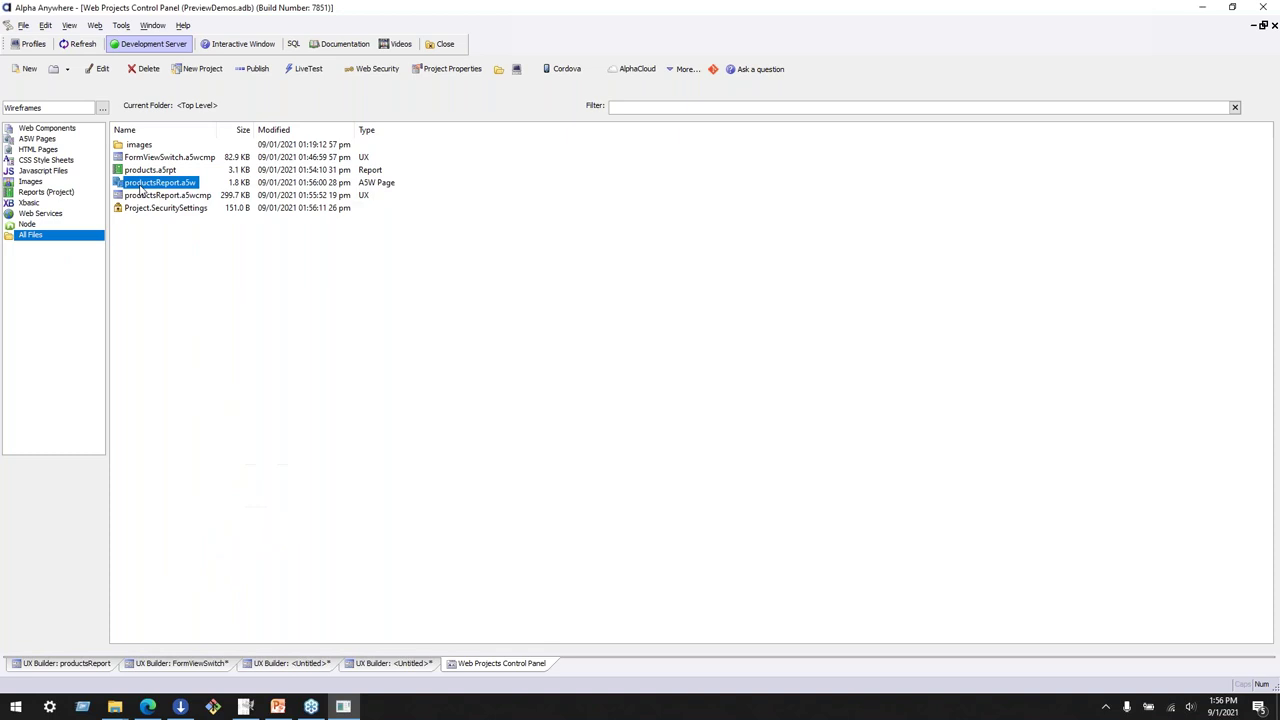
{"action": "left_click", "coordinate": [61, 642]}
{"action": "scroll", "coordinate": [578, 497], "scroll_direction": "down", "scroll_amount": 1}
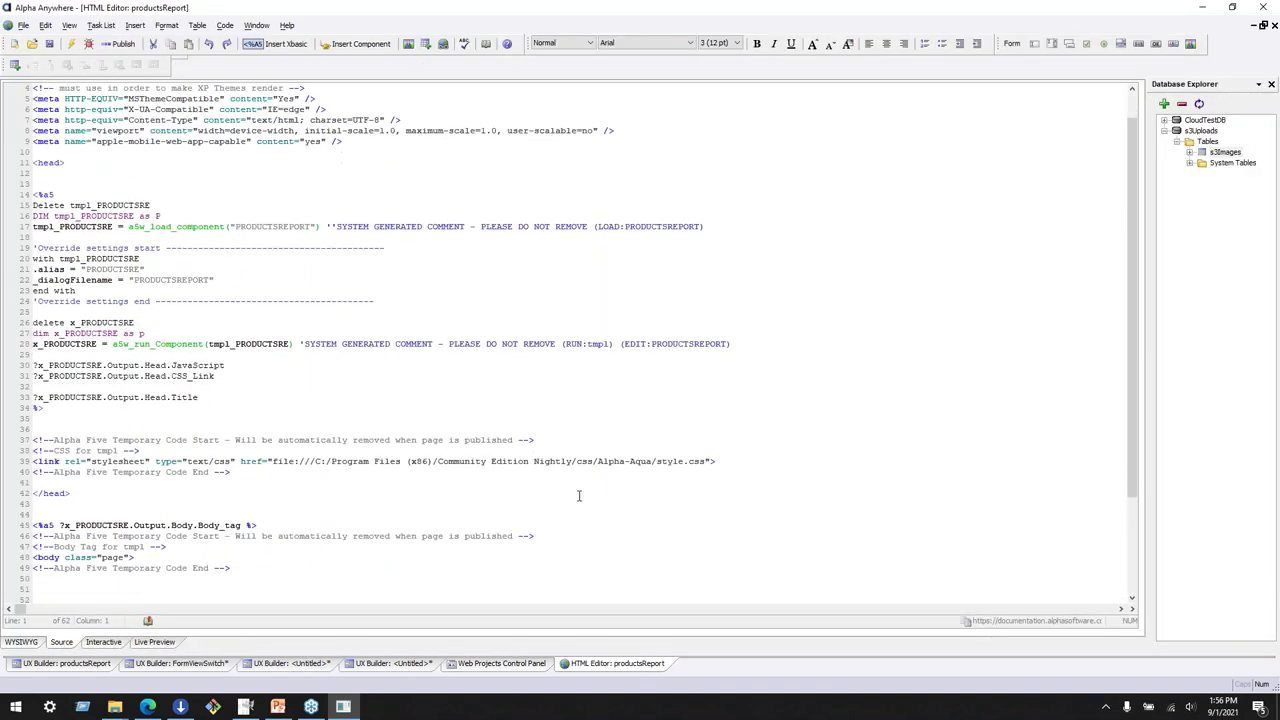
{"action": "scroll", "coordinate": [224, 491], "scroll_direction": "down", "scroll_amount": 2}
{"action": "scroll", "coordinate": [226, 517], "scroll_direction": "down", "scroll_amount": 4}
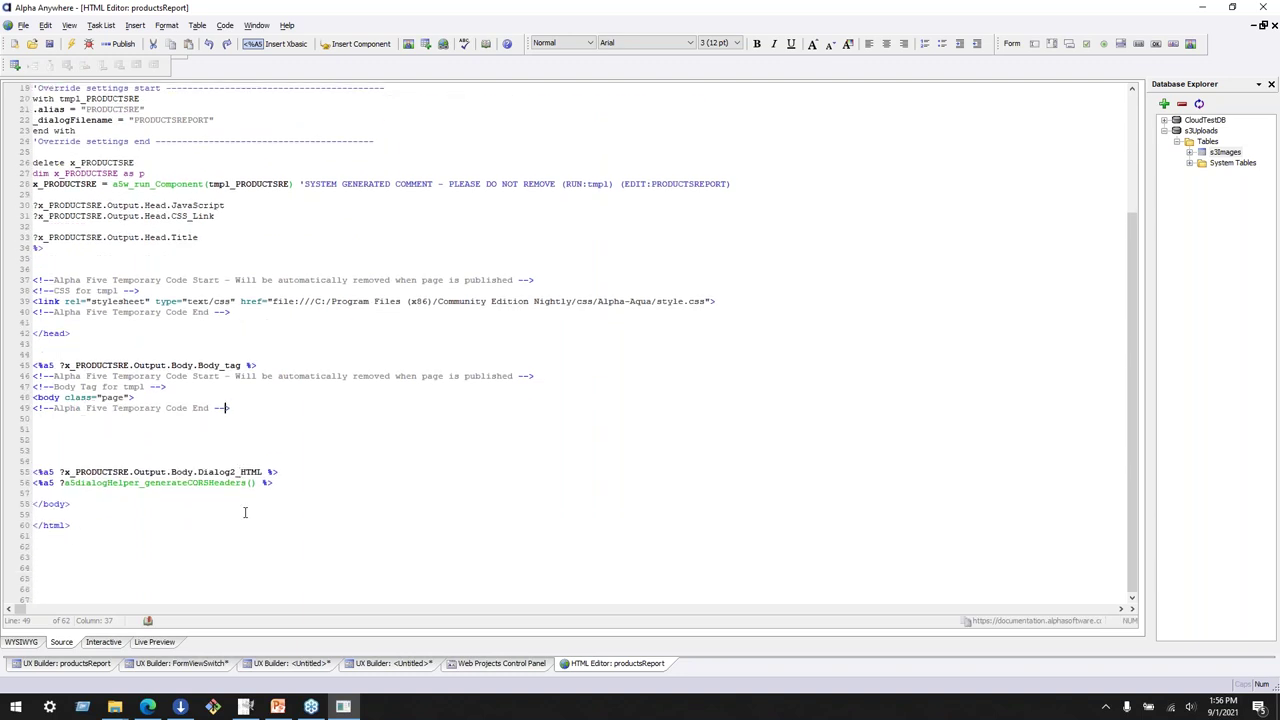
{"action": "left_click_drag", "start_coordinate": [280, 484], "coordinate": [438, 190]}
{"action": "left_click", "coordinate": [397, 489]}
{"action": "left_click", "coordinate": [416, 493]}
{"action": "left_click", "coordinate": [479, 262]}
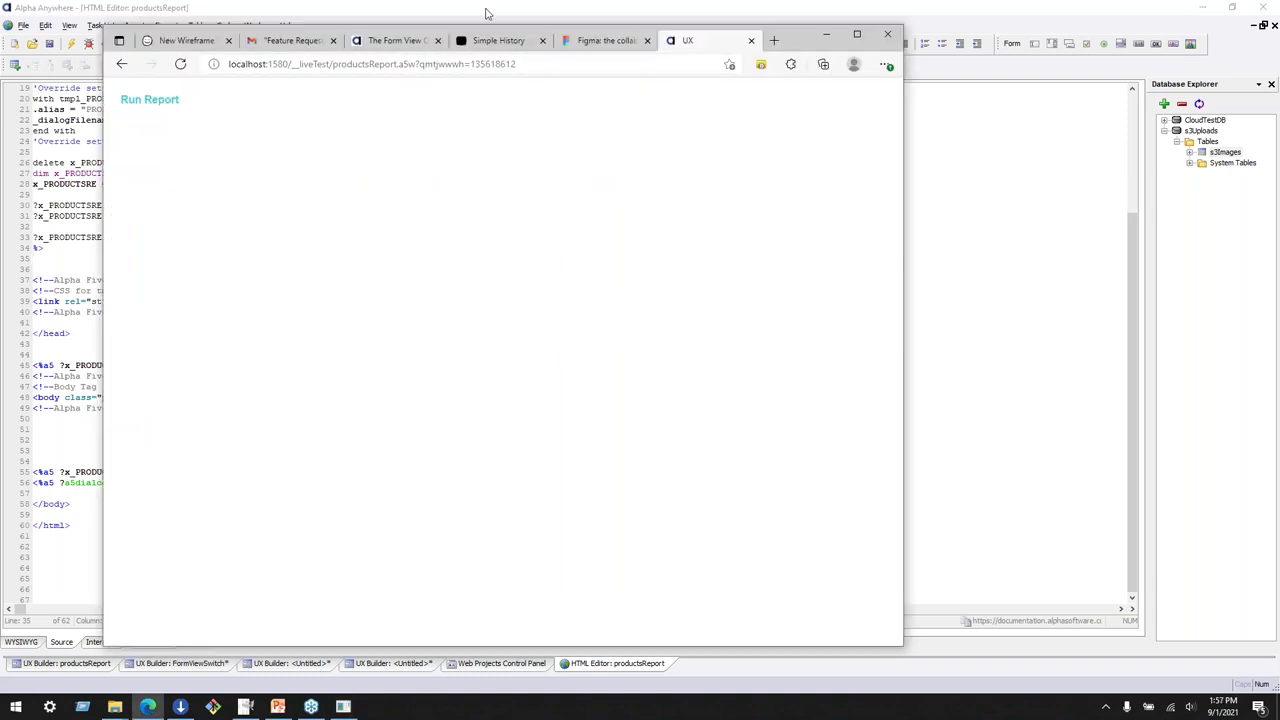
Switch to the Alpha Anywhere documentation in the browser, search it for a5w and look through the results
{"action": "left_click", "coordinate": [397, 40]}
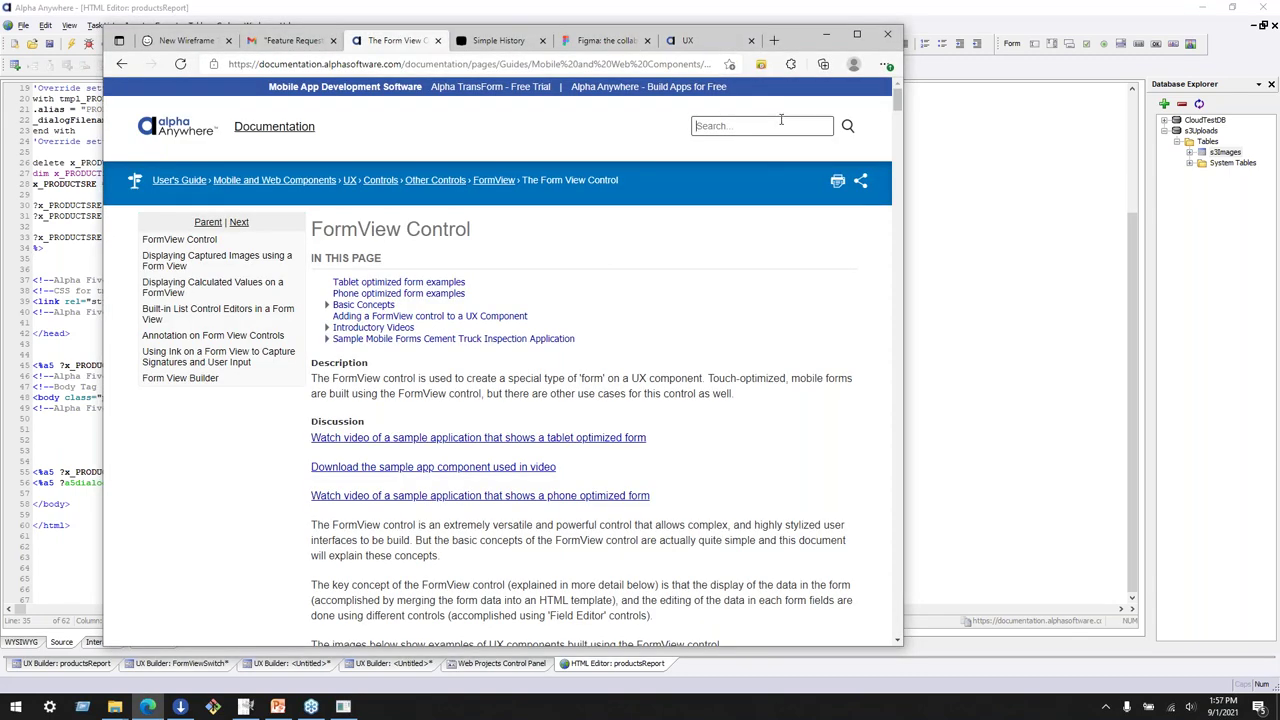
{"action": "left_click", "coordinate": [781, 121]}
{"action": "type", "text": "a5w"}
{"action": "key", "text": "Return"}
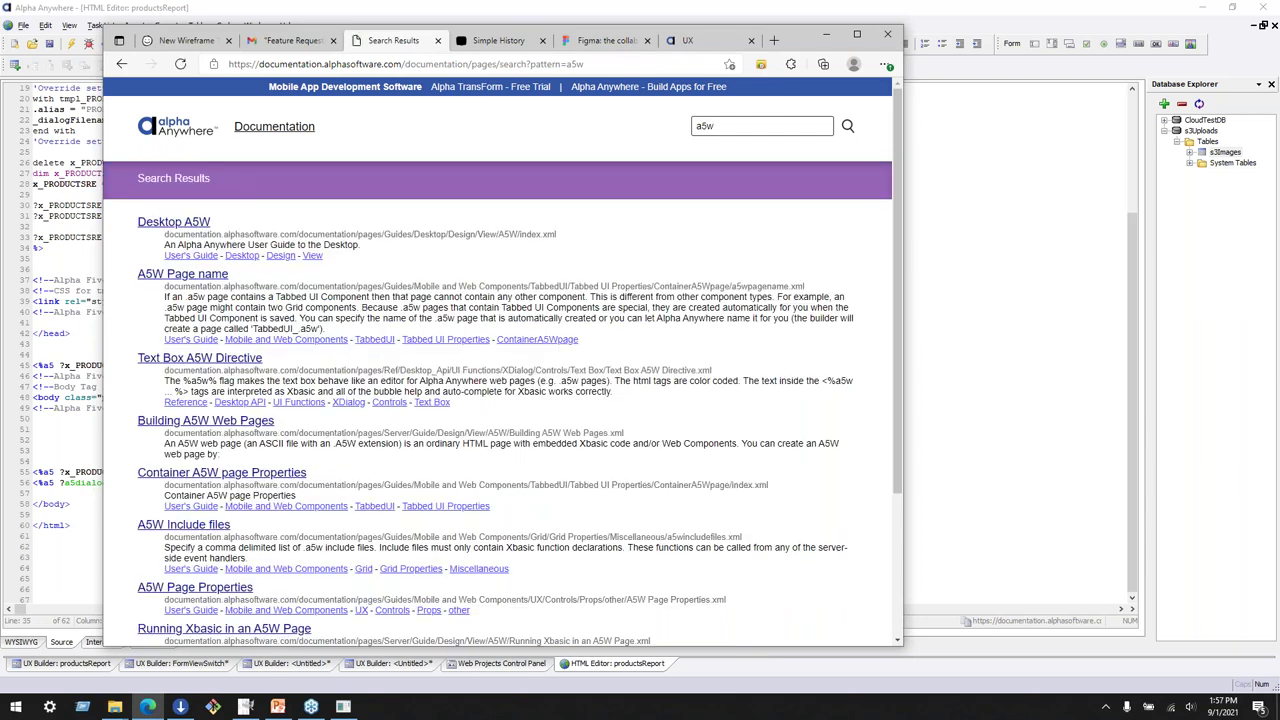
{"action": "scroll", "coordinate": [323, 297], "scroll_direction": "down", "scroll_amount": 3}
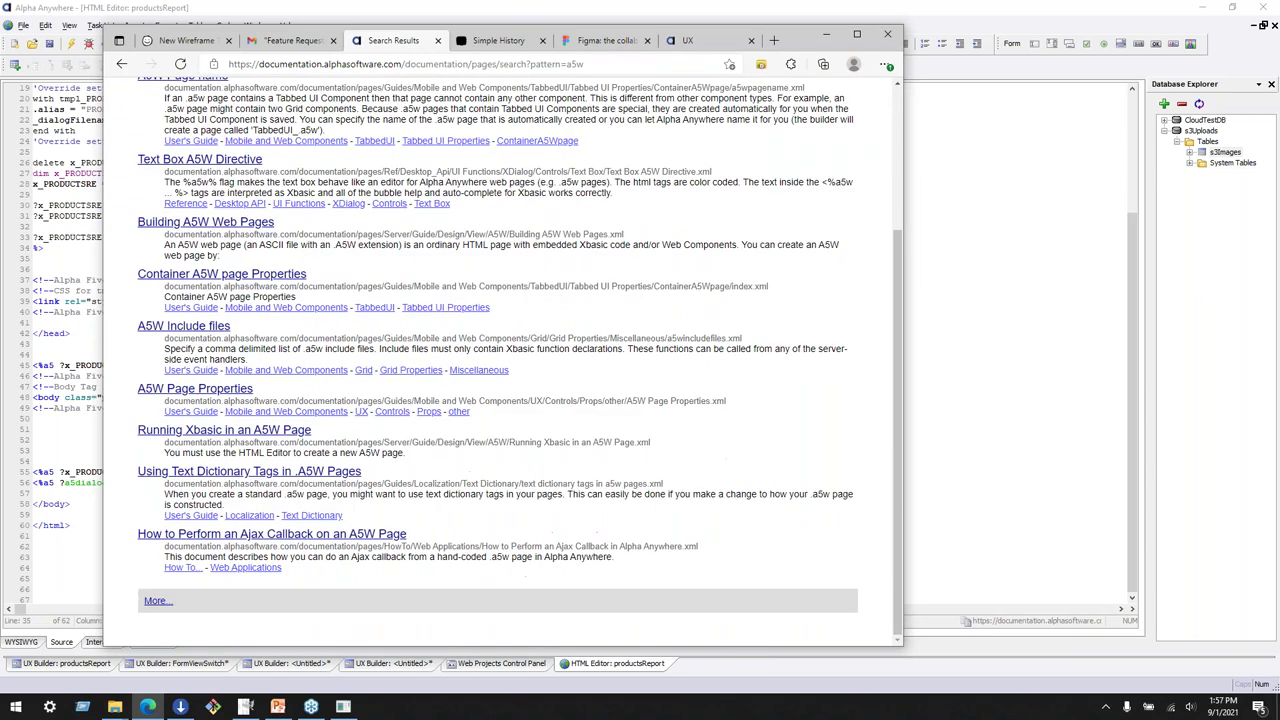
{"action": "scroll", "coordinate": [758, 122], "scroll_direction": "up", "scroll_amount": 4}
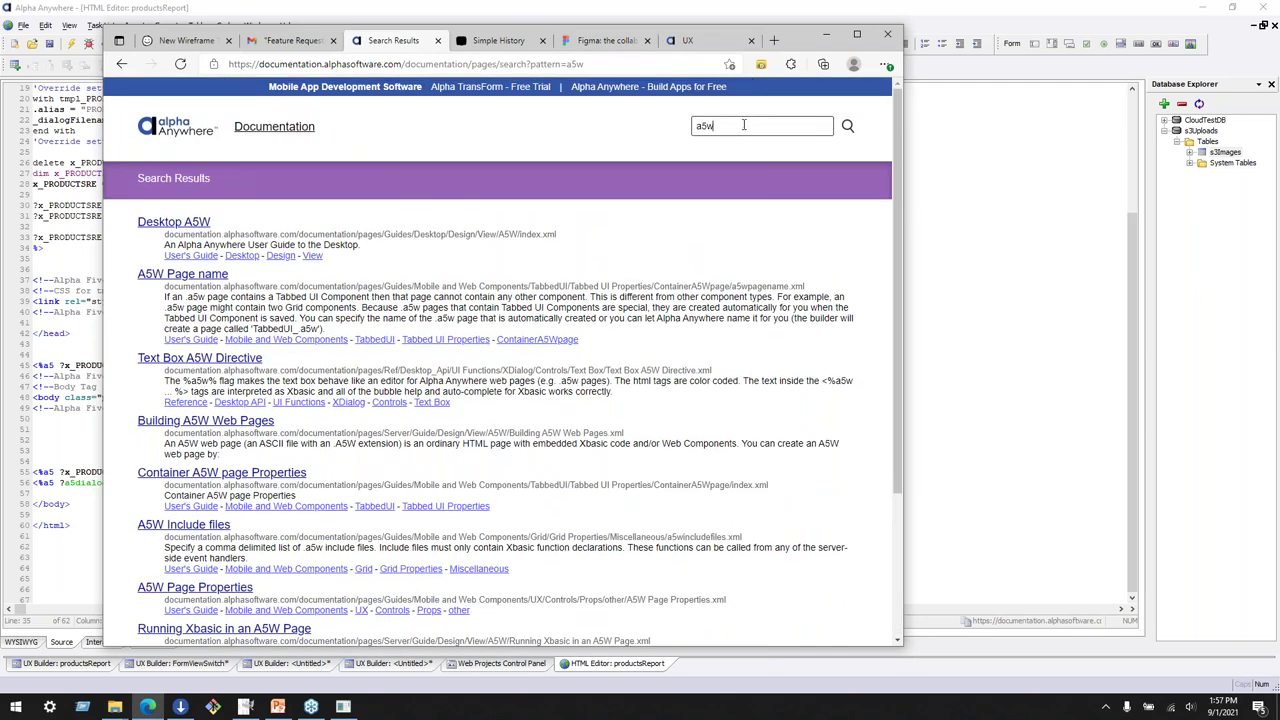
Refine the documentation search to "a5w callback" and read the sample code in "How to Perform an Ajax Callback on an A5W Page"
{"action": "type", "text": "callback"}
{"action": "key", "text": "Return"}
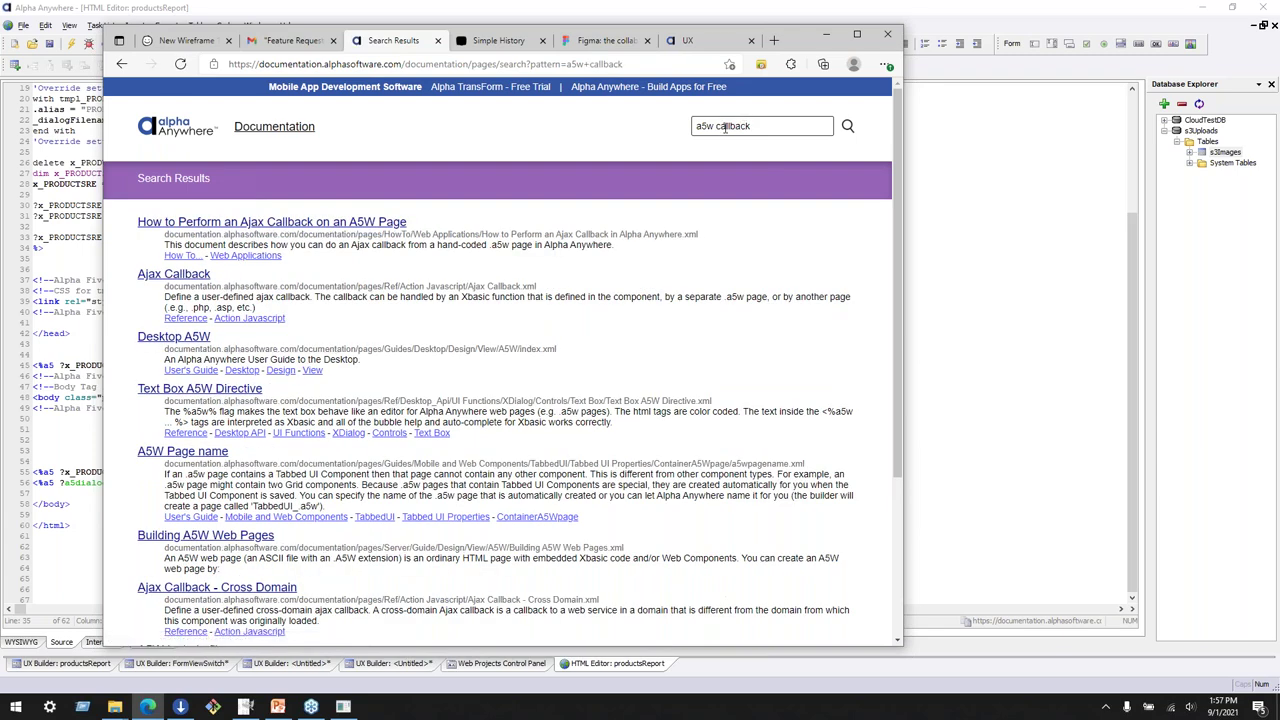
{"action": "left_click", "coordinate": [270, 222]}
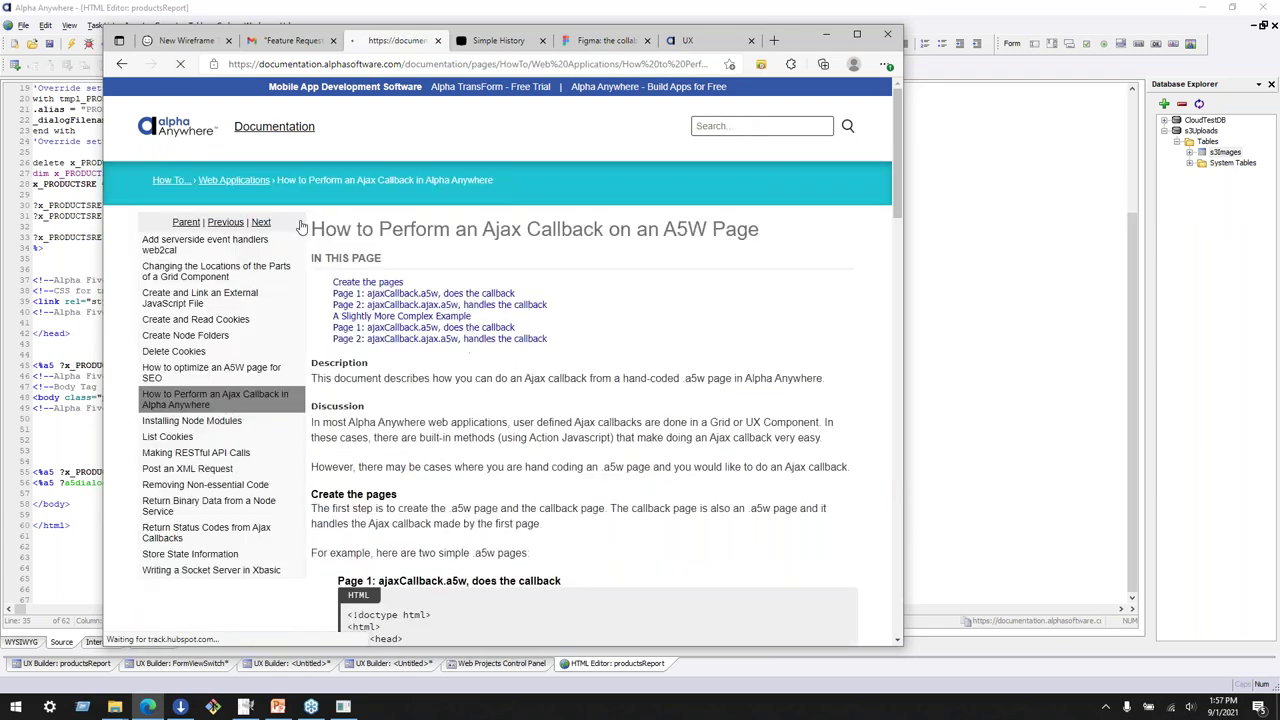
{"action": "scroll", "coordinate": [710, 462], "scroll_direction": "down", "scroll_amount": 4}
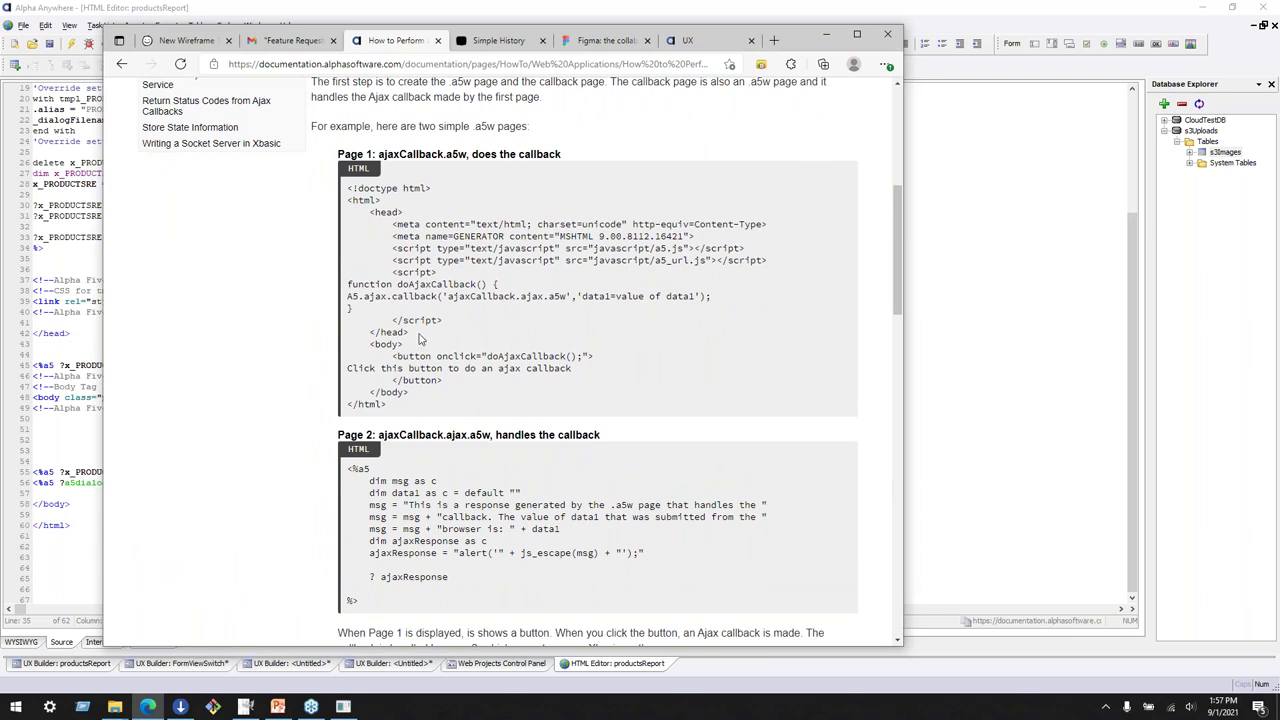
Examine the doAjaxCallback function, the ajaxCallback.ajax.a5w page name it calls, and the Xbasic code in the Page 2 sample
{"action": "left_click_drag", "start_coordinate": [349, 283], "coordinate": [396, 318]}
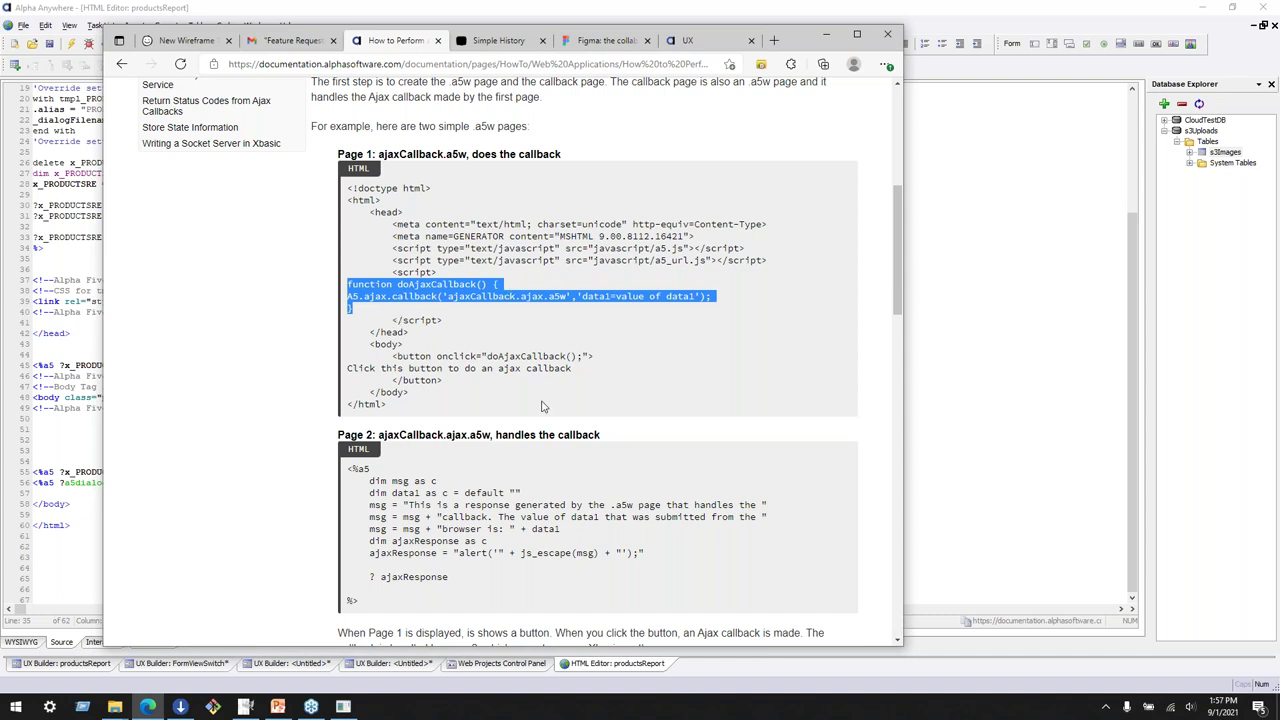
{"action": "left_click_drag", "start_coordinate": [558, 297], "coordinate": [483, 302]}
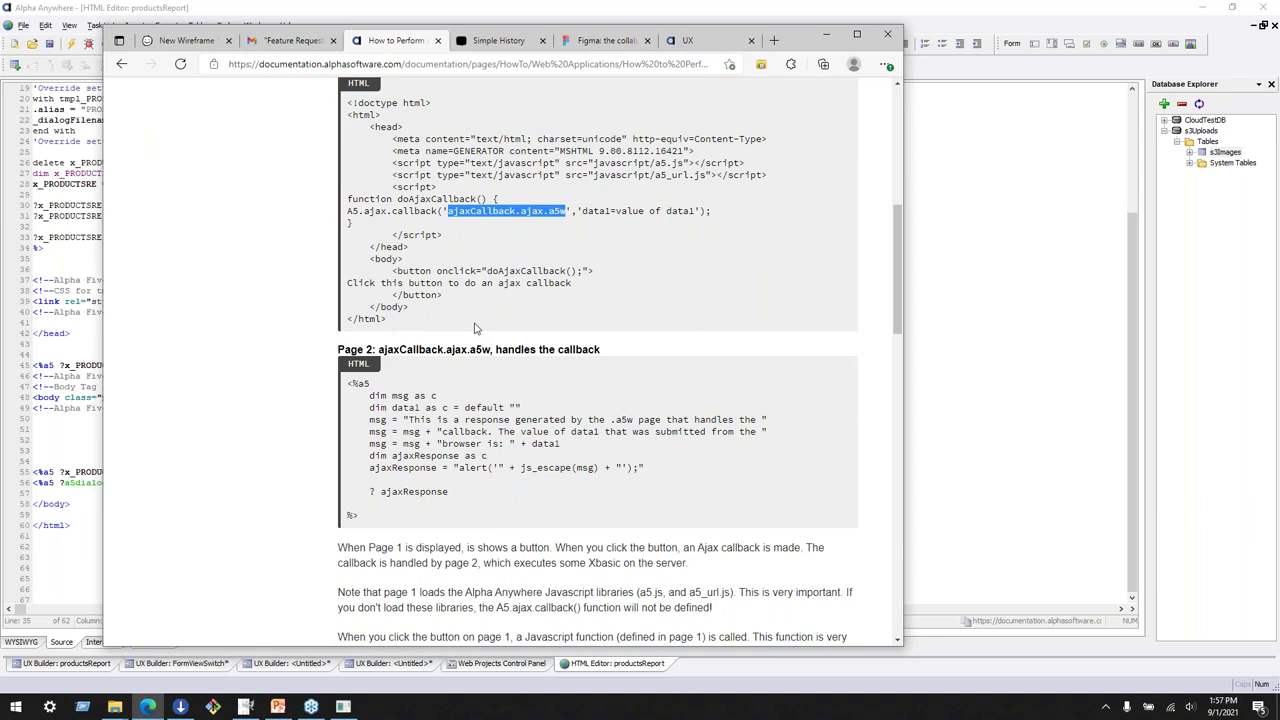
{"action": "scroll", "coordinate": [476, 327], "scroll_direction": "down", "scroll_amount": 1}
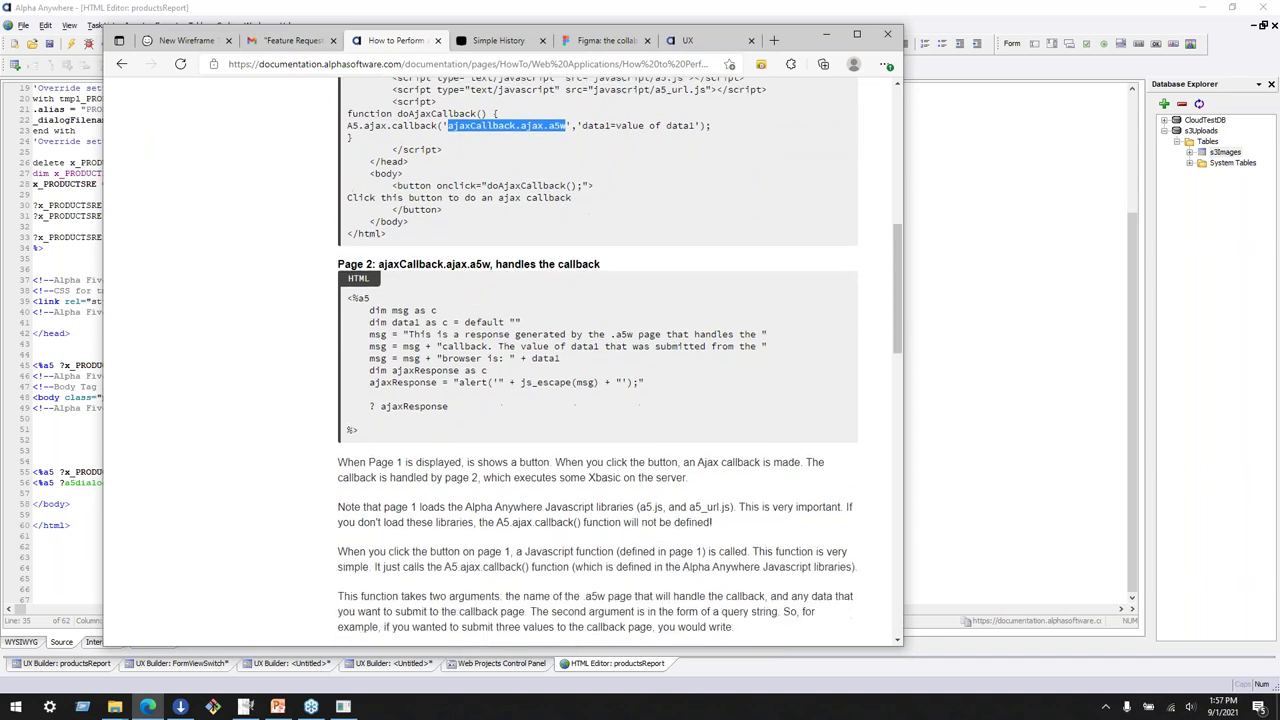
{"action": "left_click_drag", "start_coordinate": [495, 419], "coordinate": [335, 310]}
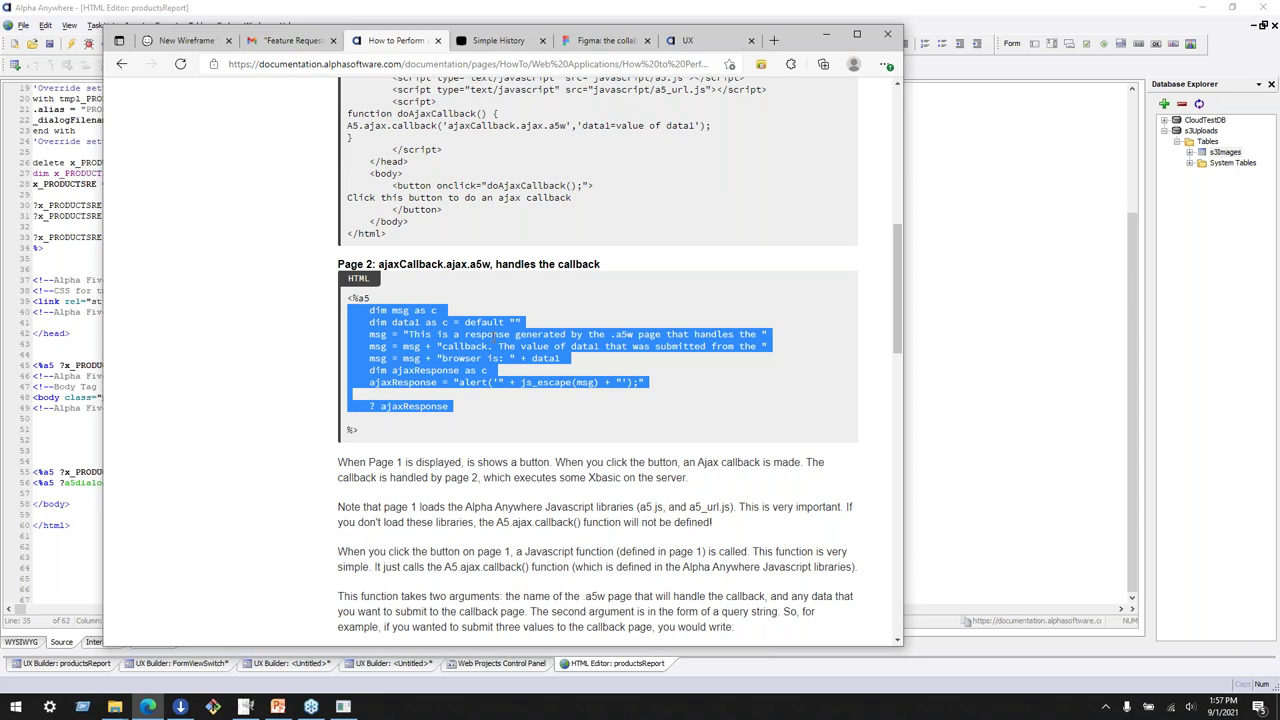
{"action": "left_click_drag", "start_coordinate": [648, 386], "coordinate": [268, 316]}
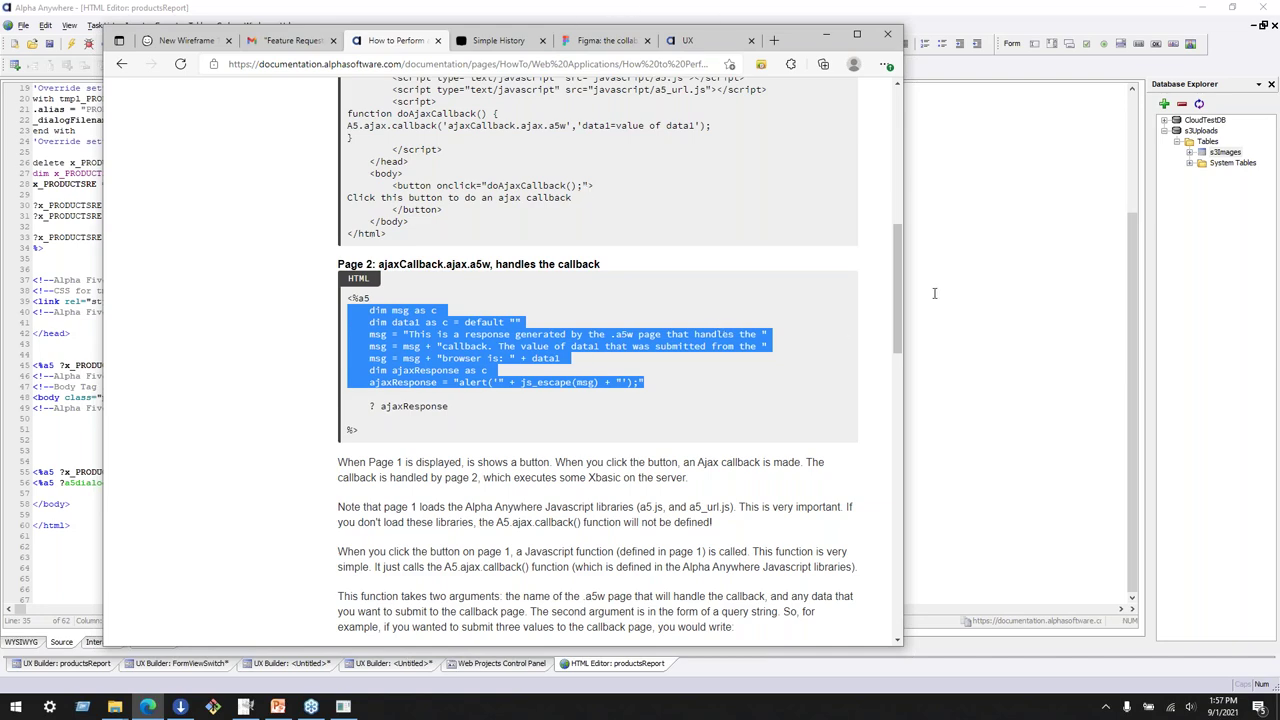
Return to the start of the Ajax callback article, display its share link and close the link box
{"action": "left_click_drag", "start_coordinate": [897, 308], "coordinate": [897, 190]}
{"action": "left_click", "coordinate": [857, 183]}
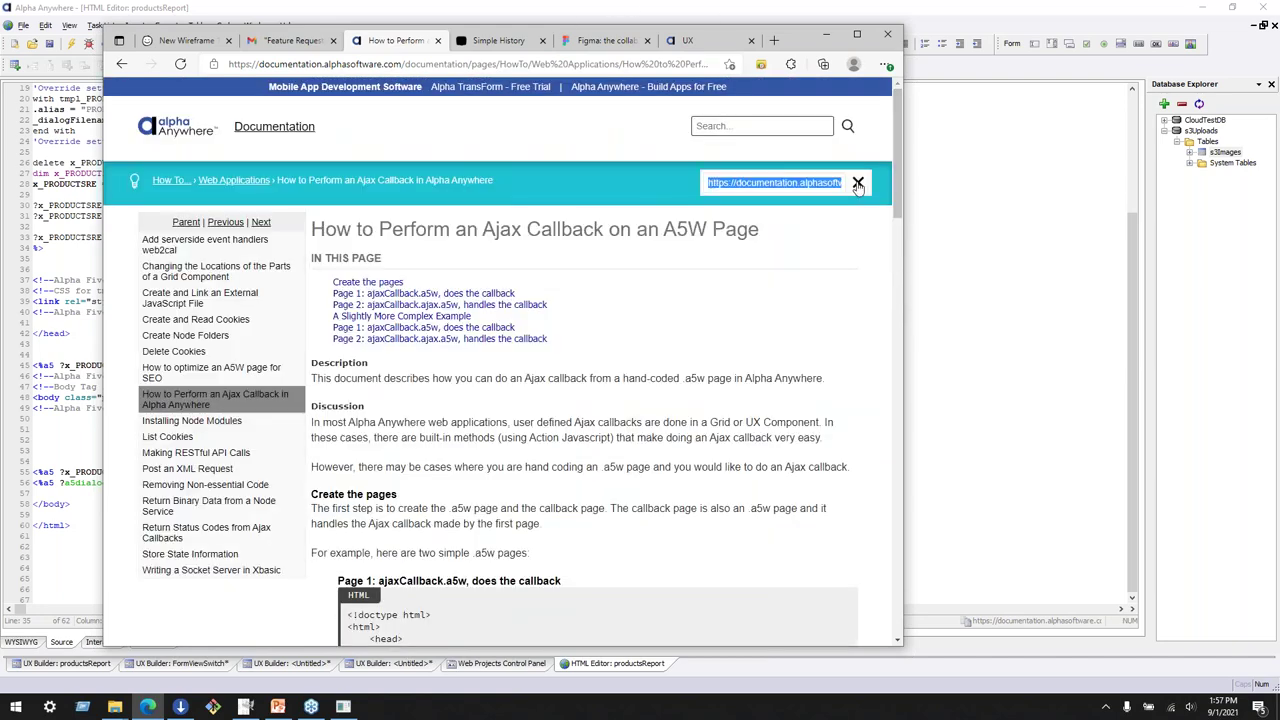
{"action": "left_click", "coordinate": [857, 185]}
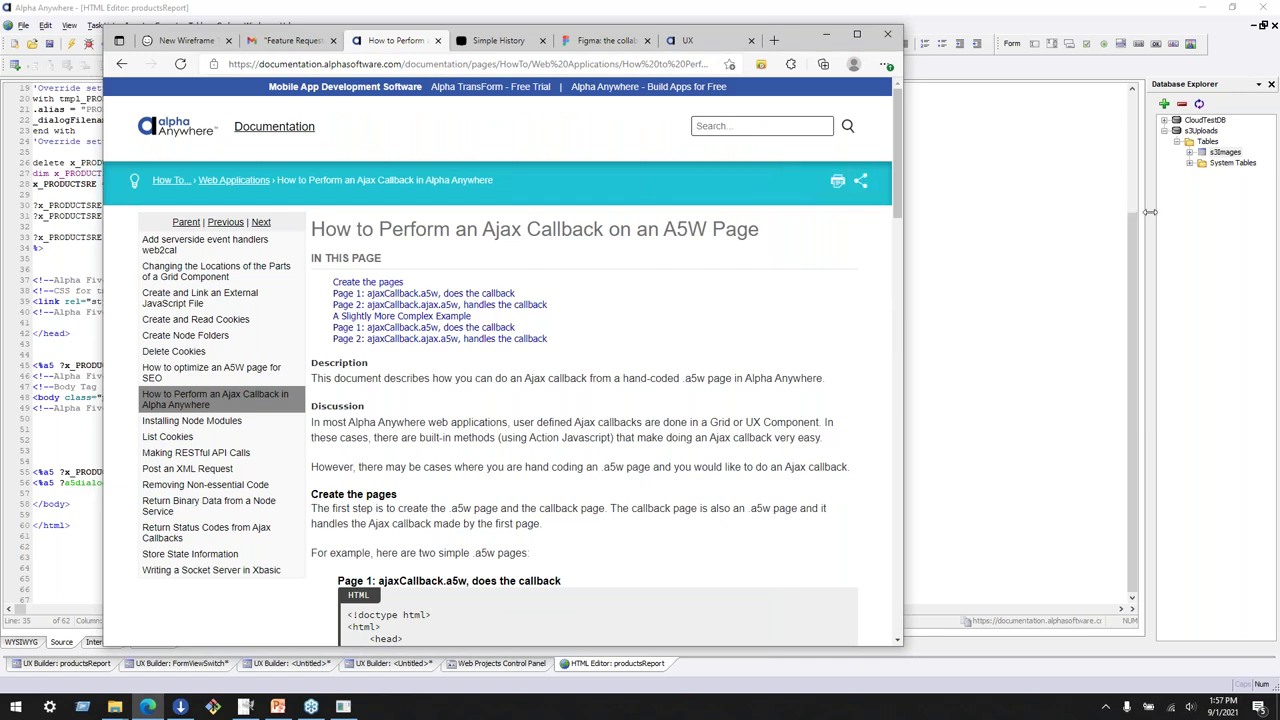
{"action": "left_click", "coordinate": [1270, 128]}
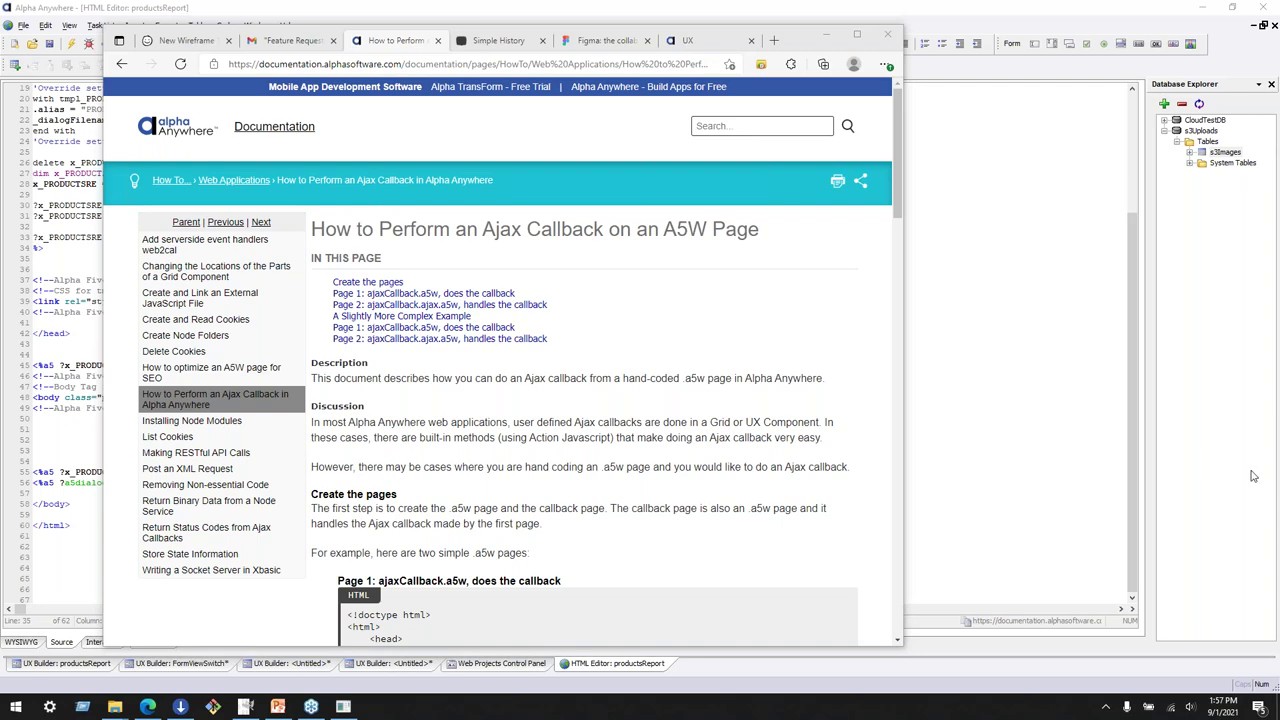
Search the documentation for "report saveas" and open the a5w_report_saveas Function page
{"action": "left_click", "coordinate": [758, 126]}
{"action": "type", "text": "report saveas"}
{"action": "key", "text": "Return"}
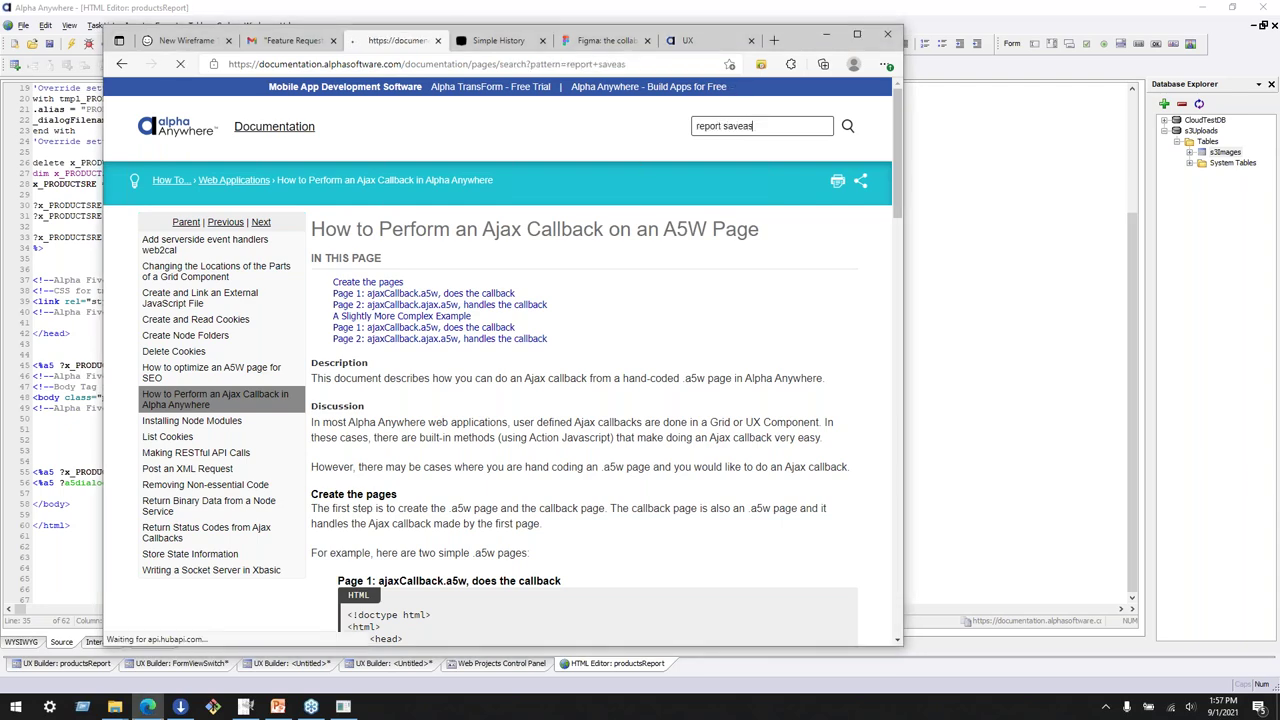
{"action": "left_click", "coordinate": [220, 222]}
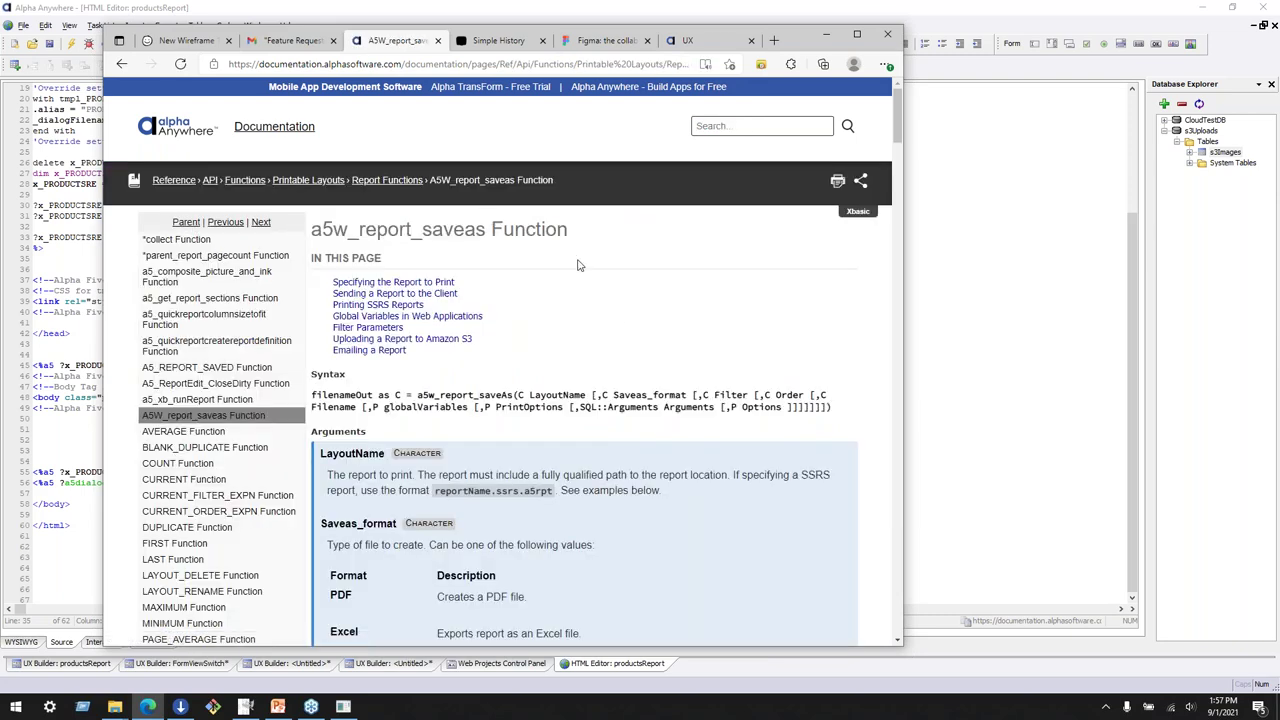
Use the share option of the a5w_report_saveas page and read down to the Xbasic examples for printing a Project Report and sending it to the client
{"action": "left_click", "coordinate": [860, 181]}
{"action": "left_click", "coordinate": [657, 372]}
{"action": "scroll", "coordinate": [657, 372], "scroll_direction": "down", "scroll_amount": 15}
{"action": "scroll", "coordinate": [657, 372], "scroll_direction": "down", "scroll_amount": 10}
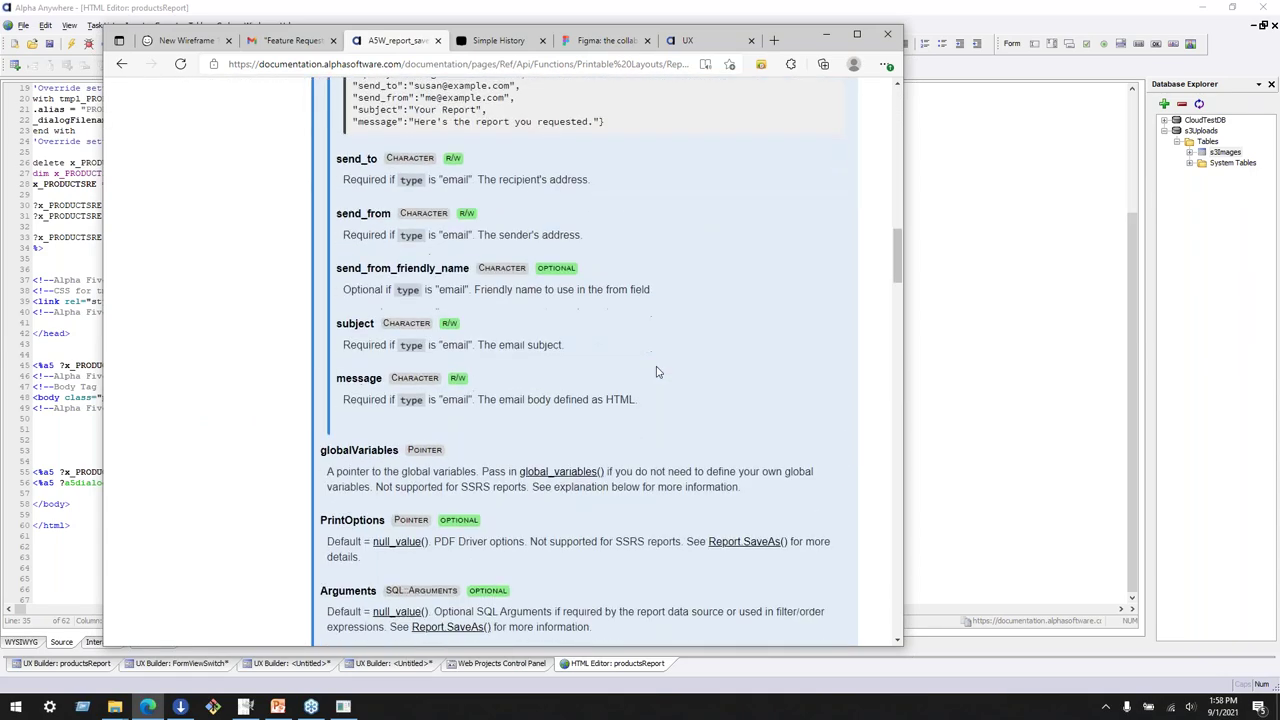
{"action": "left_click_drag", "start_coordinate": [897, 297], "coordinate": [883, 417]}
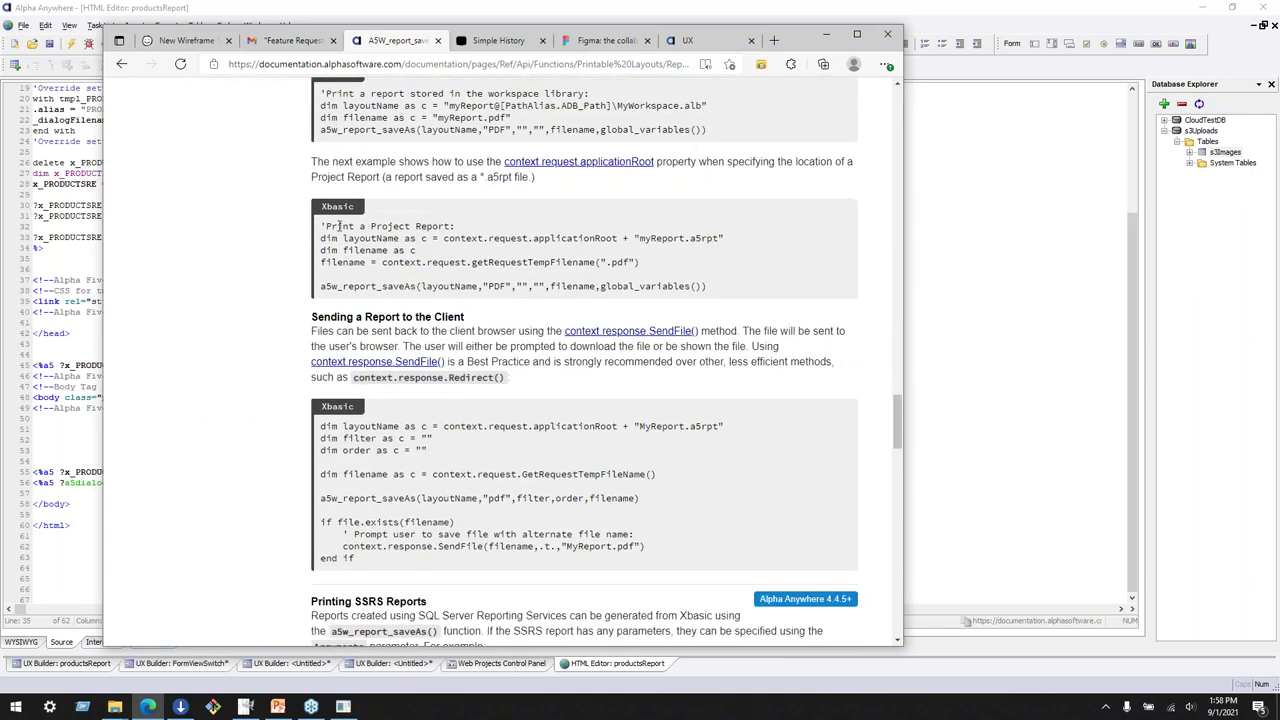
{"action": "left_click", "coordinate": [1146, 460]}
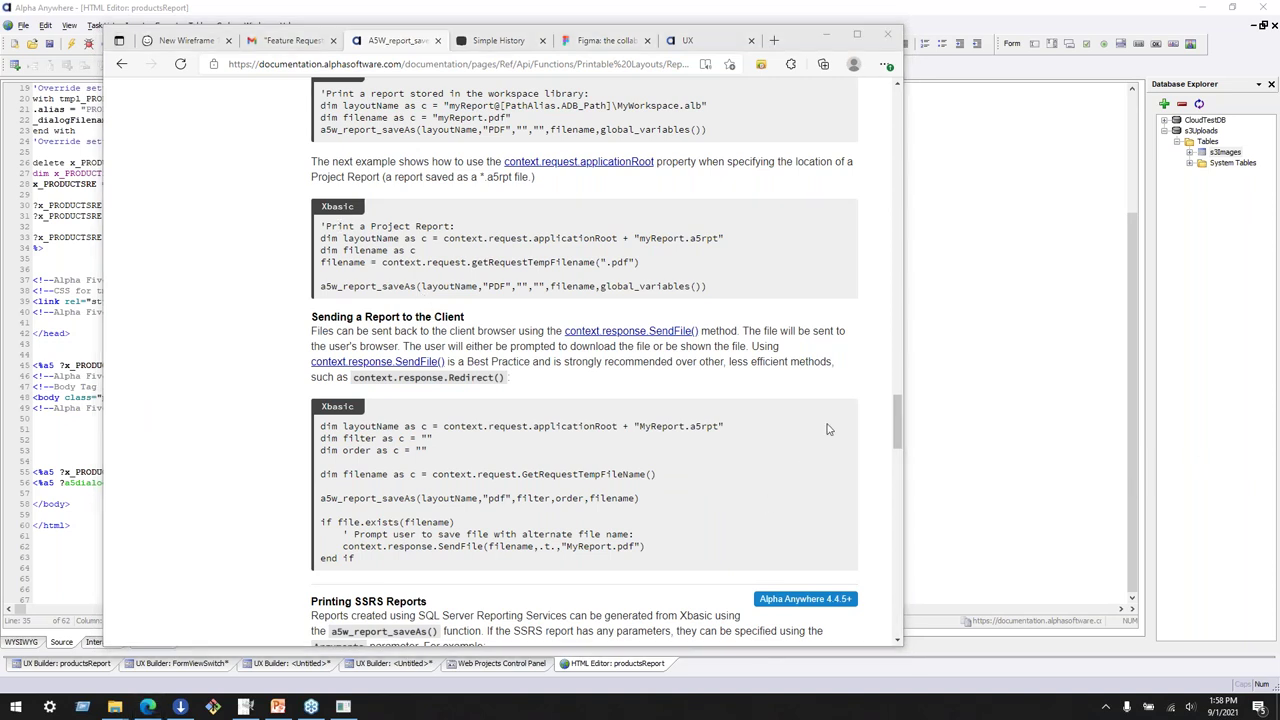
Return to Alpha Anywhere and examine the Dialog2_HTML and CORS header lines near the end of the productsReport page source
{"action": "left_click_drag", "start_coordinate": [903, 420], "coordinate": [932, 217]}
{"action": "left_click", "coordinate": [933, 217]}
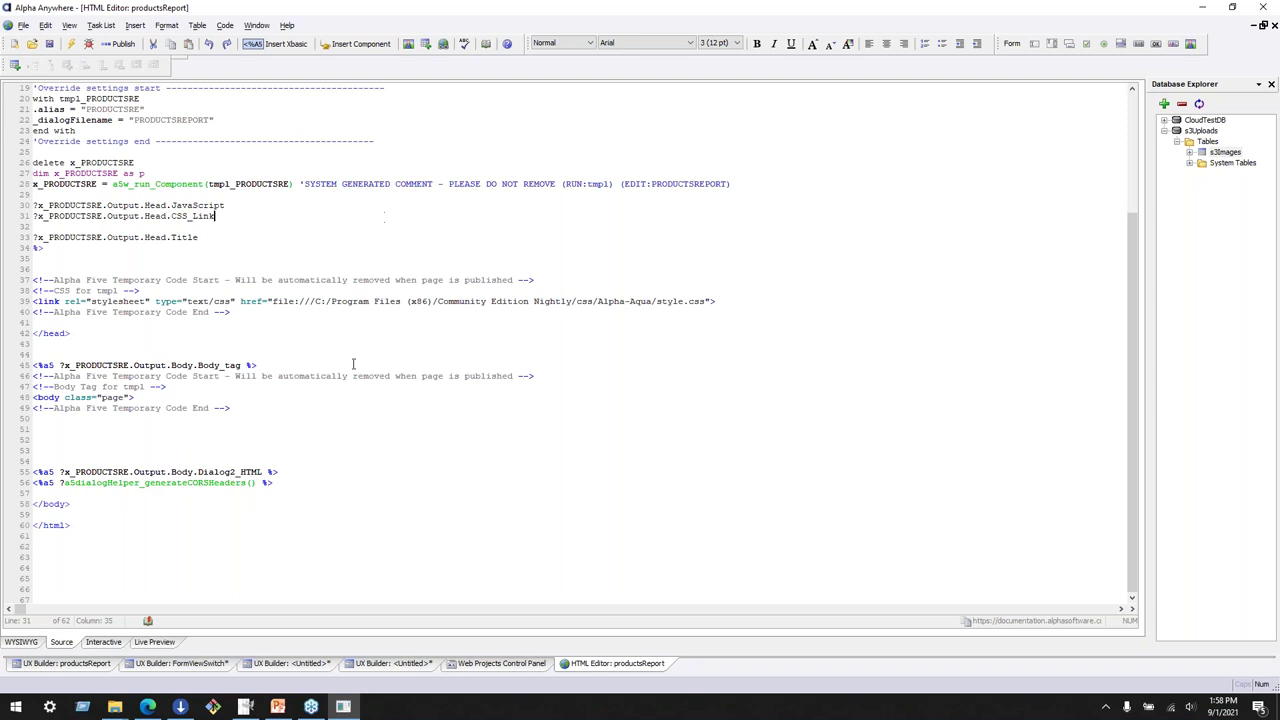
{"action": "left_click_drag", "start_coordinate": [302, 484], "coordinate": [314, 457]}
{"action": "left_click", "coordinate": [196, 472]}
{"action": "left_click", "coordinate": [208, 483]}
Check the Web Projects Control Panel and switch to the productsReport UX component in the UX Builder
{"action": "left_click", "coordinate": [500, 663]}
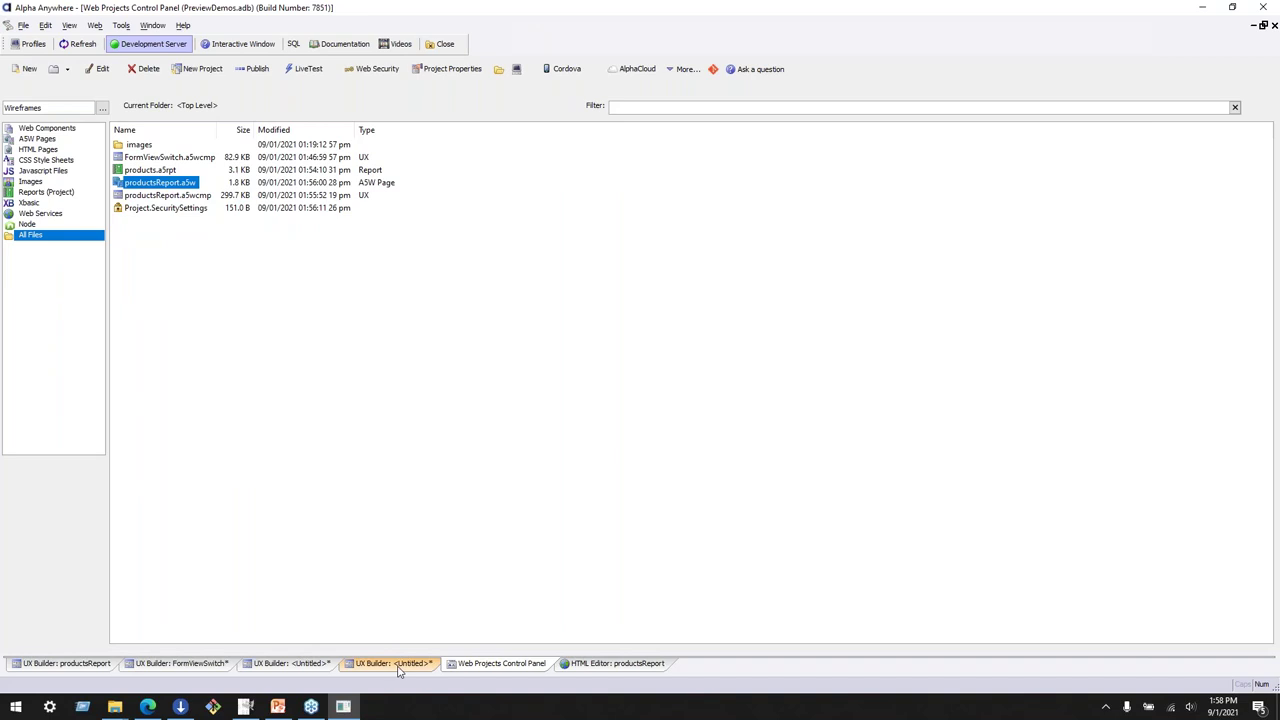
{"action": "left_click", "coordinate": [110, 665]}
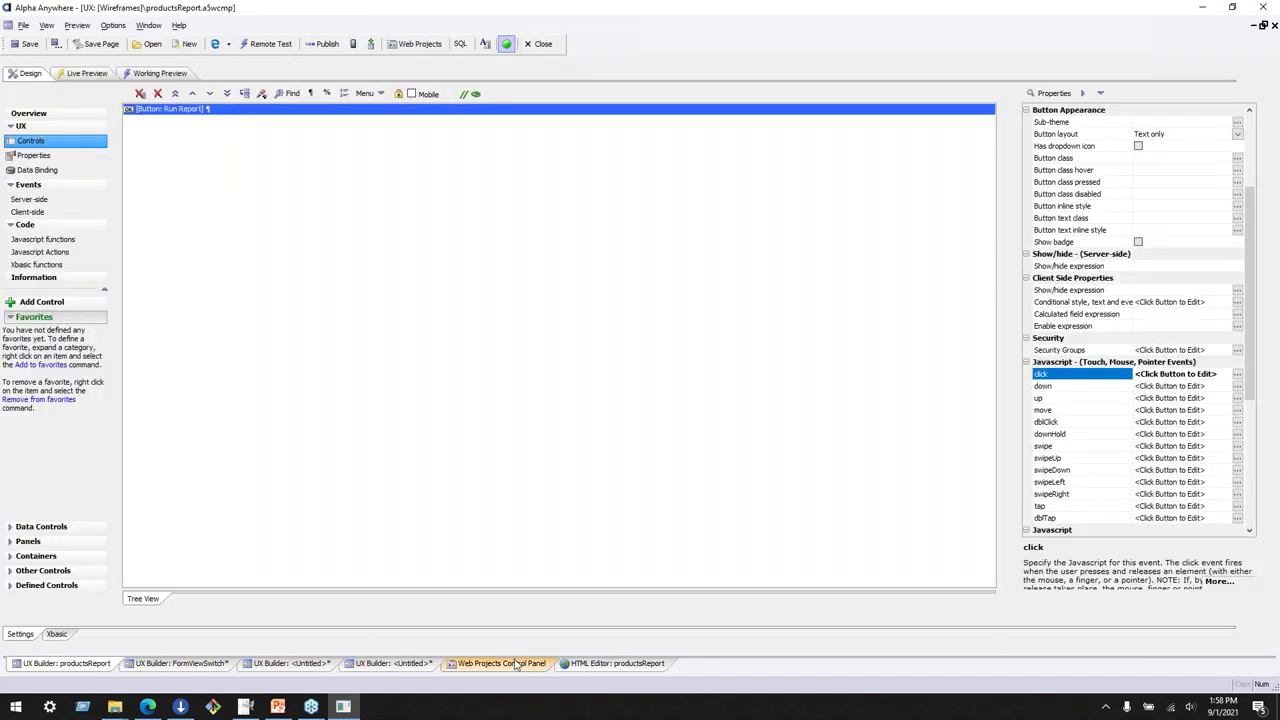